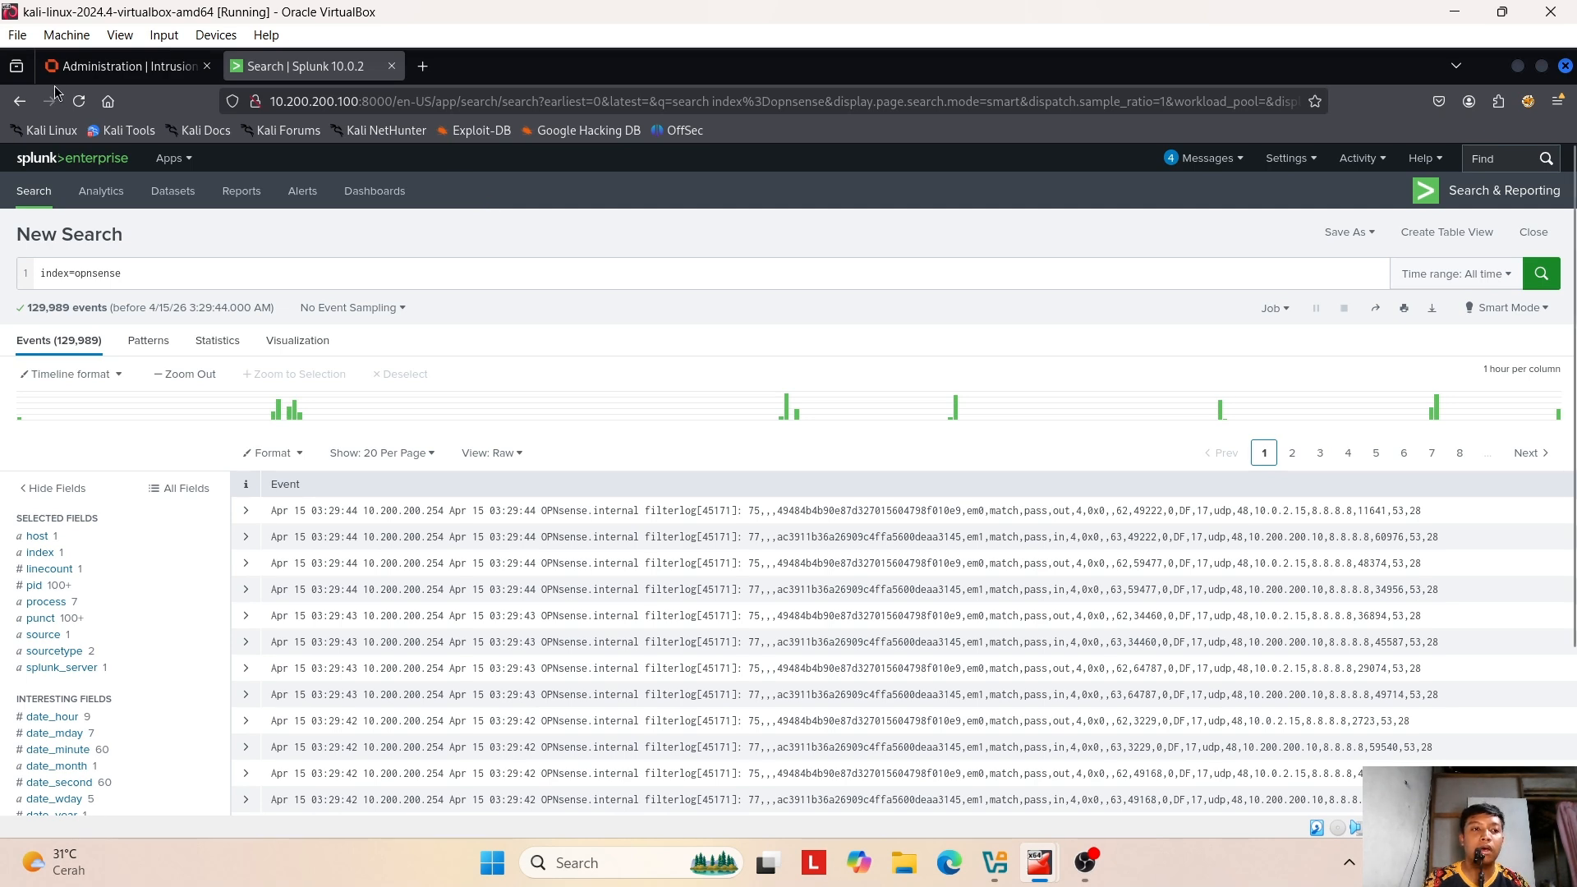
# - Switch to the OPNsense intrusion detection alerts page and point out its full web address
pyautogui.click(90, 70)
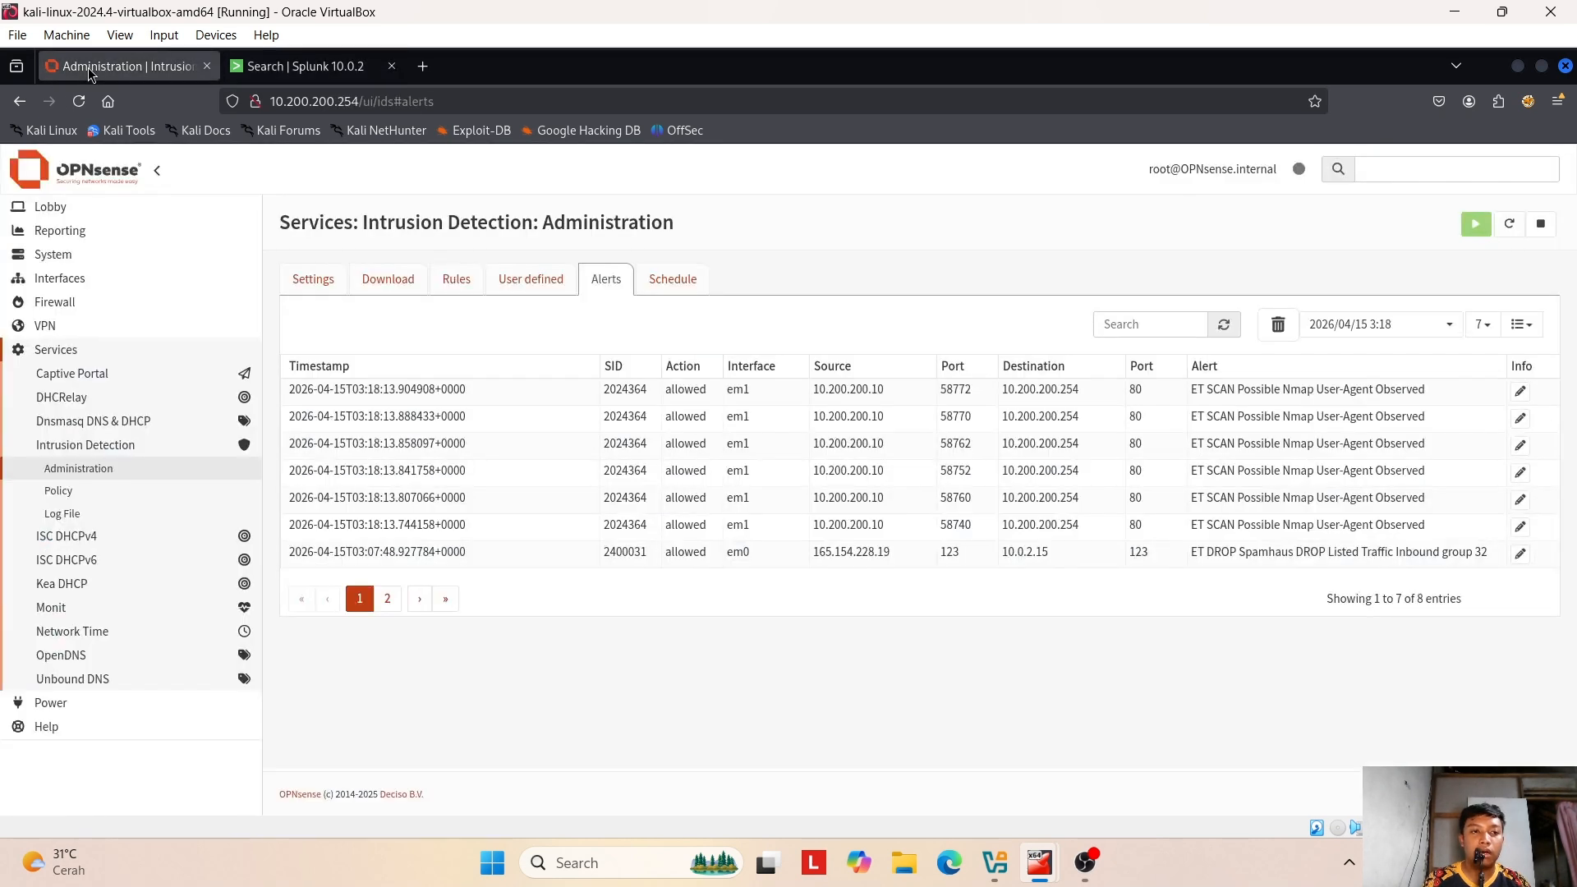
pyautogui.click(452, 101)
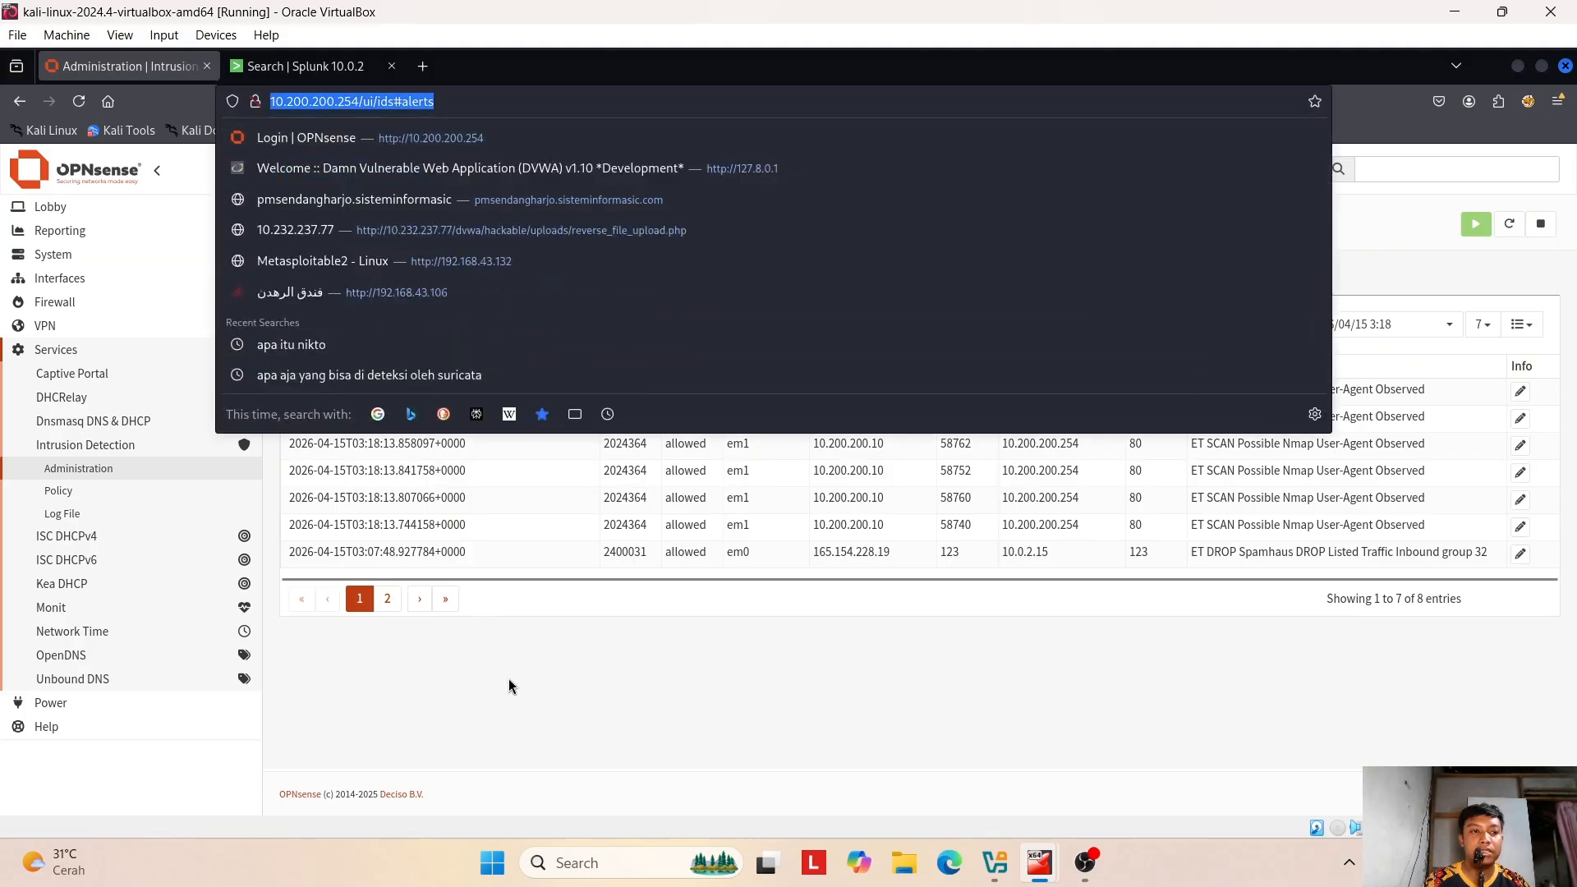
pyautogui.click(398, 433)
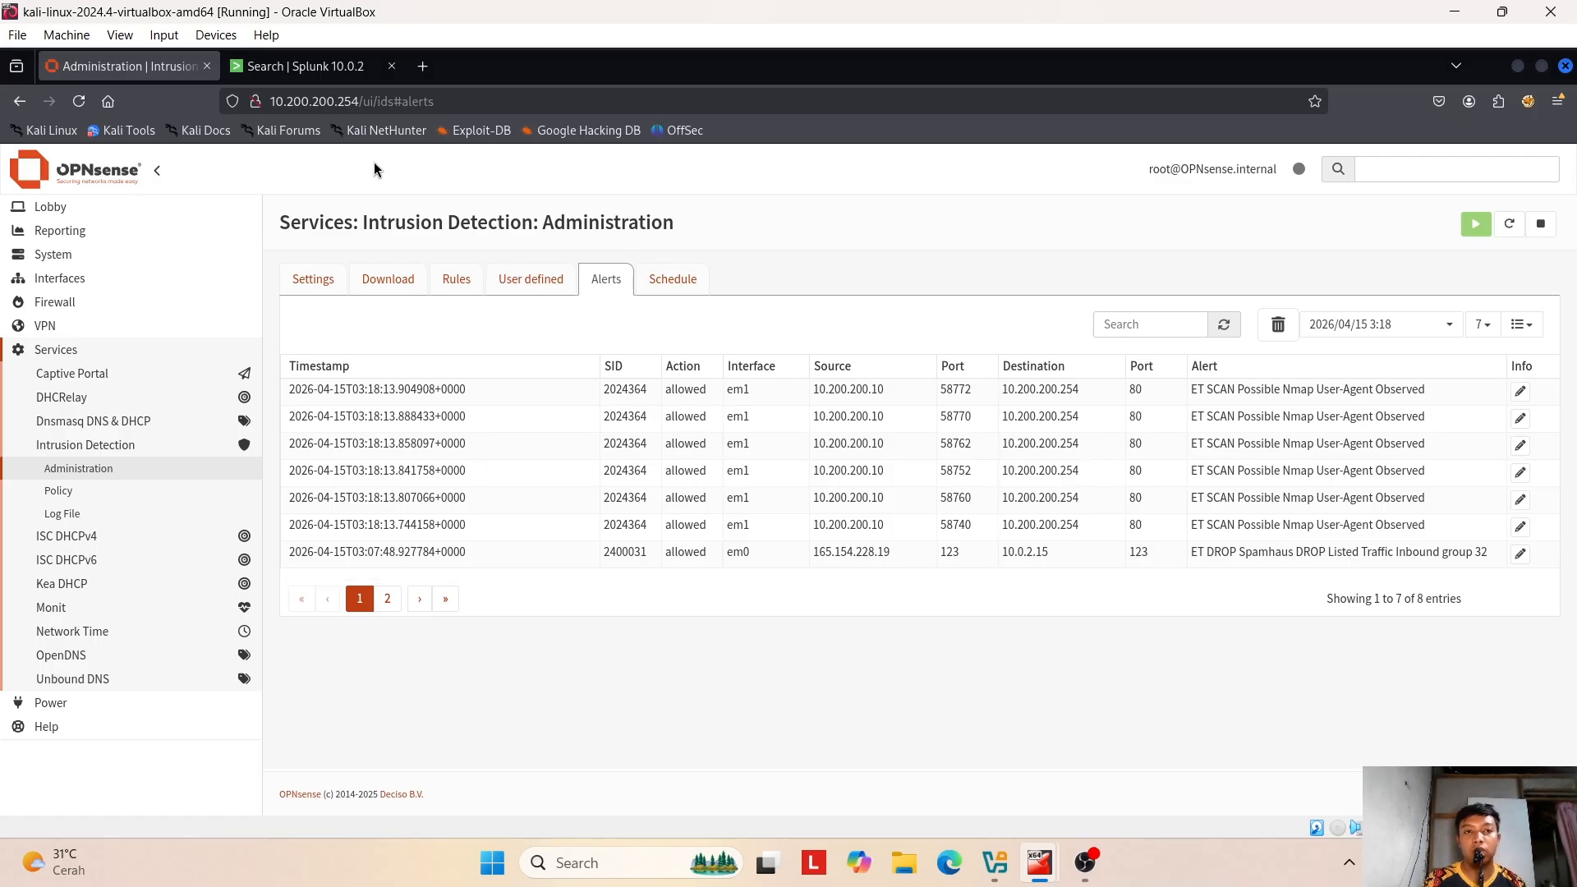
# - Search the web for "apa itu nikto" in a new browser tab and expand the AI summary
pyautogui.click(423, 66)
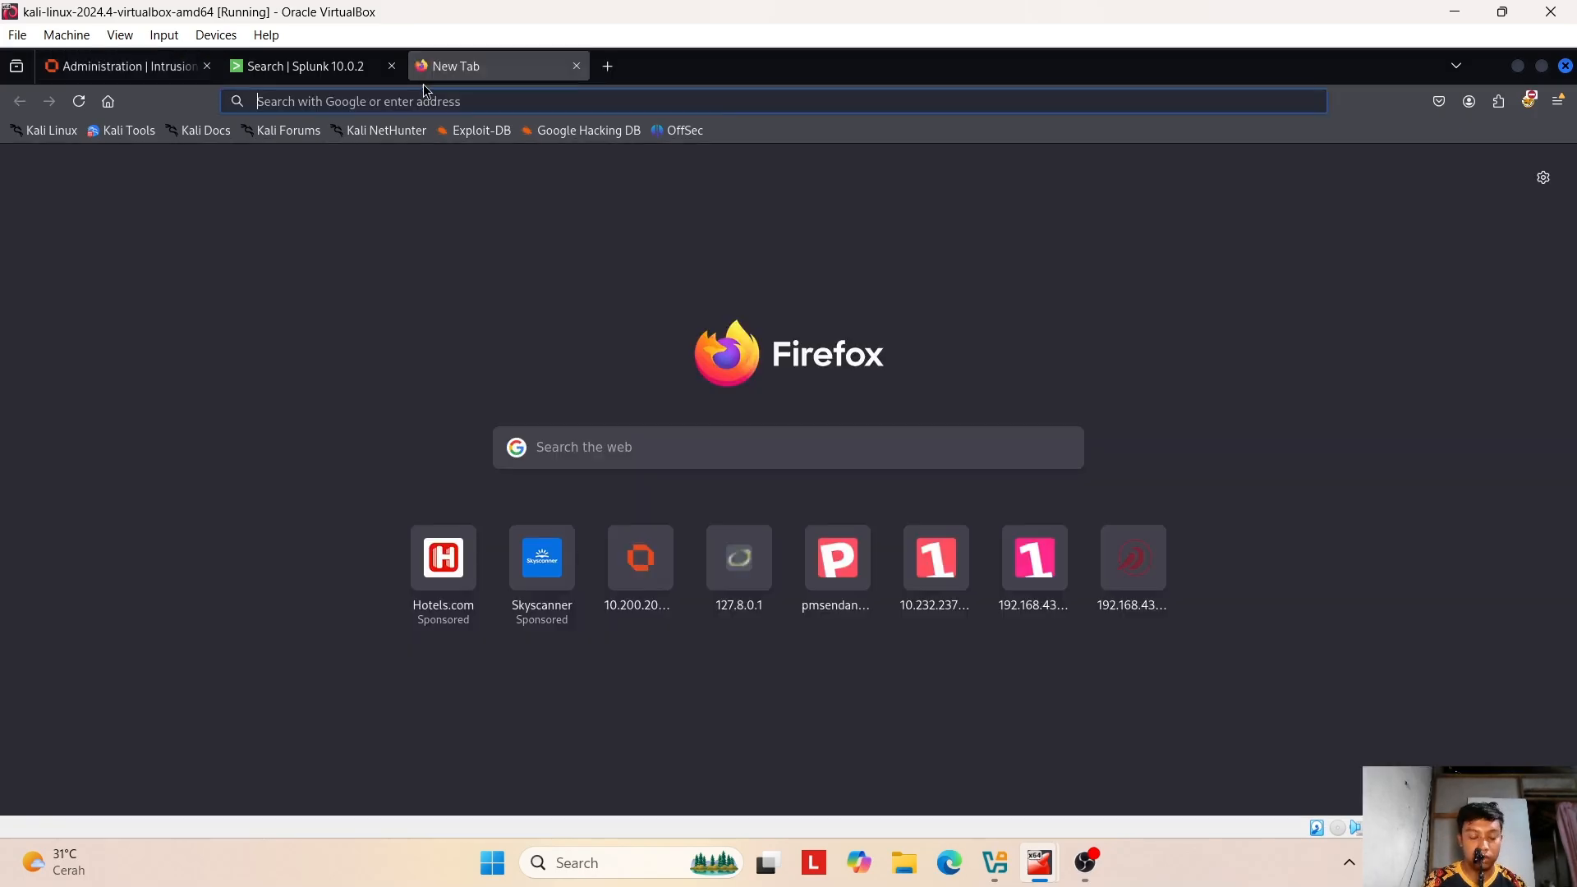
pyautogui.write('apa ')
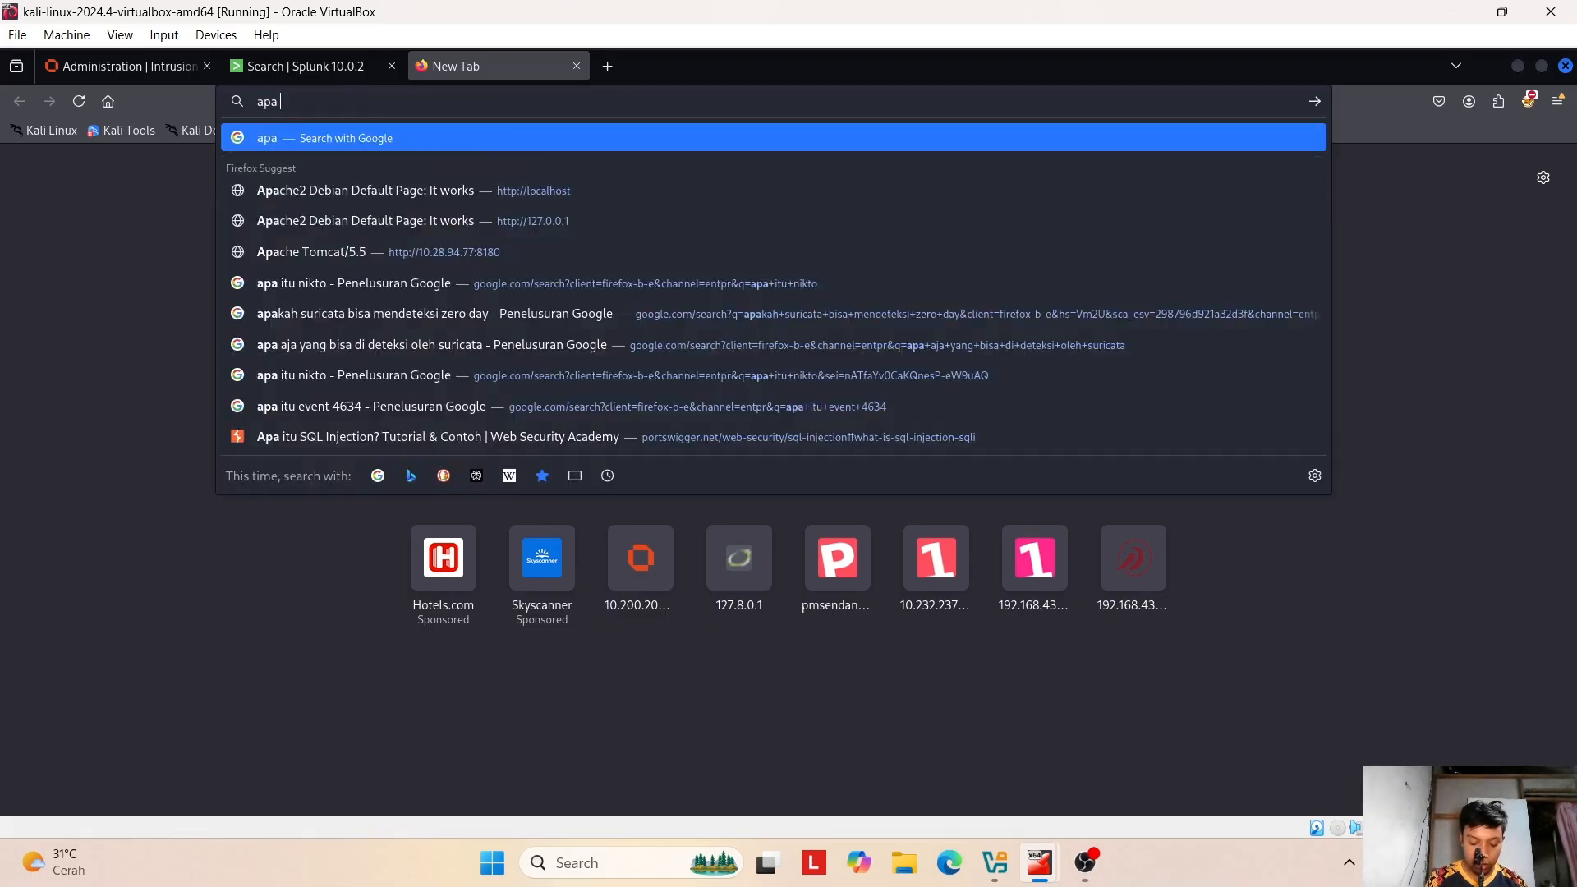
pyautogui.write('itu ')
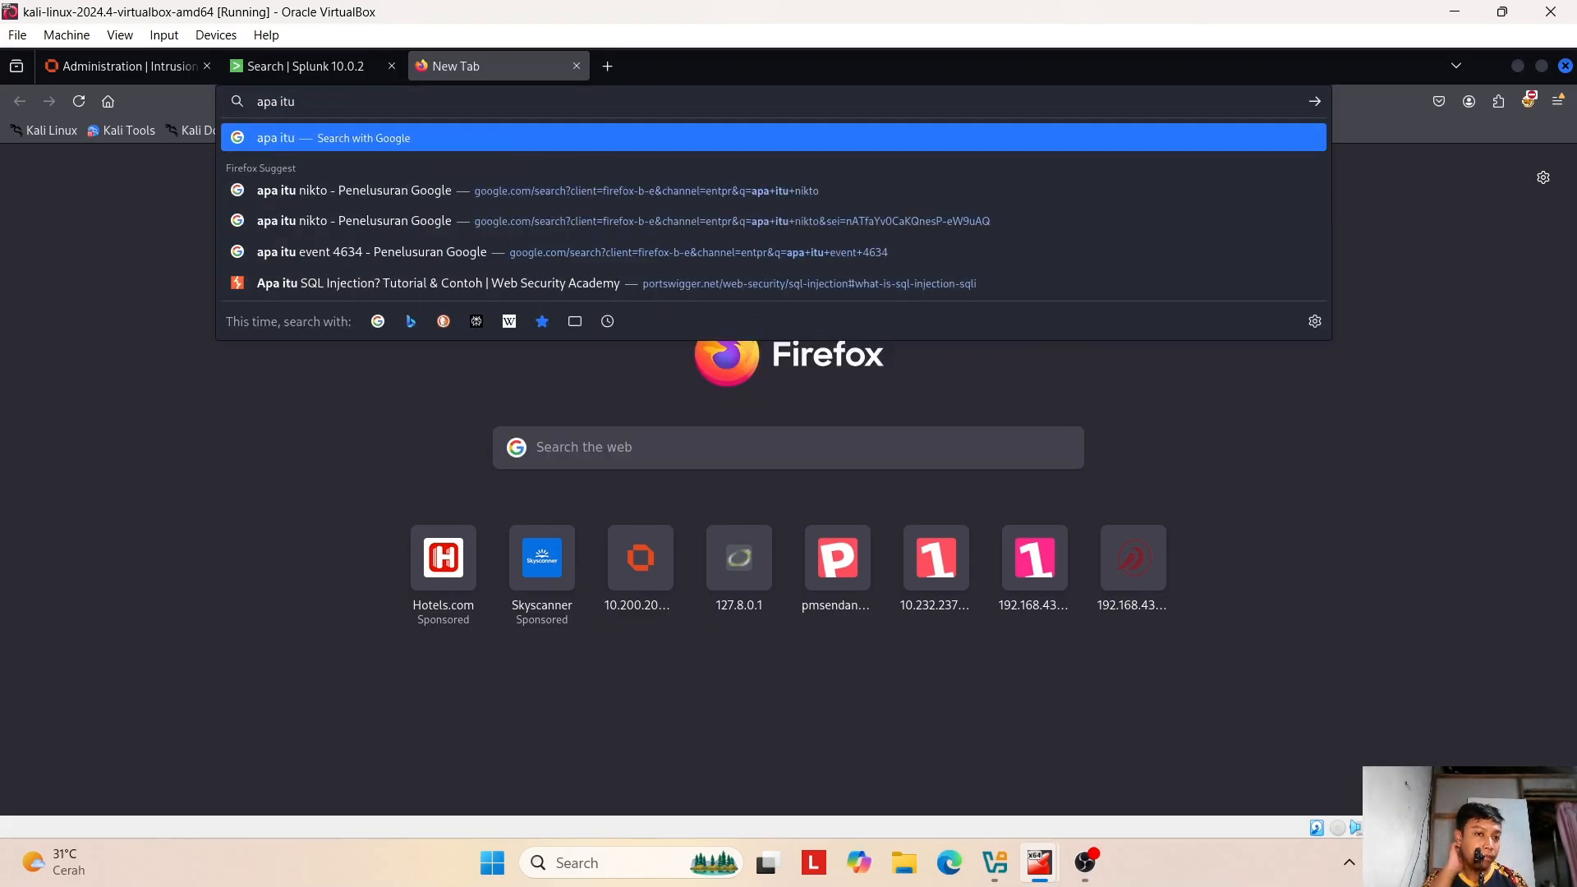
pyautogui.write('ni')
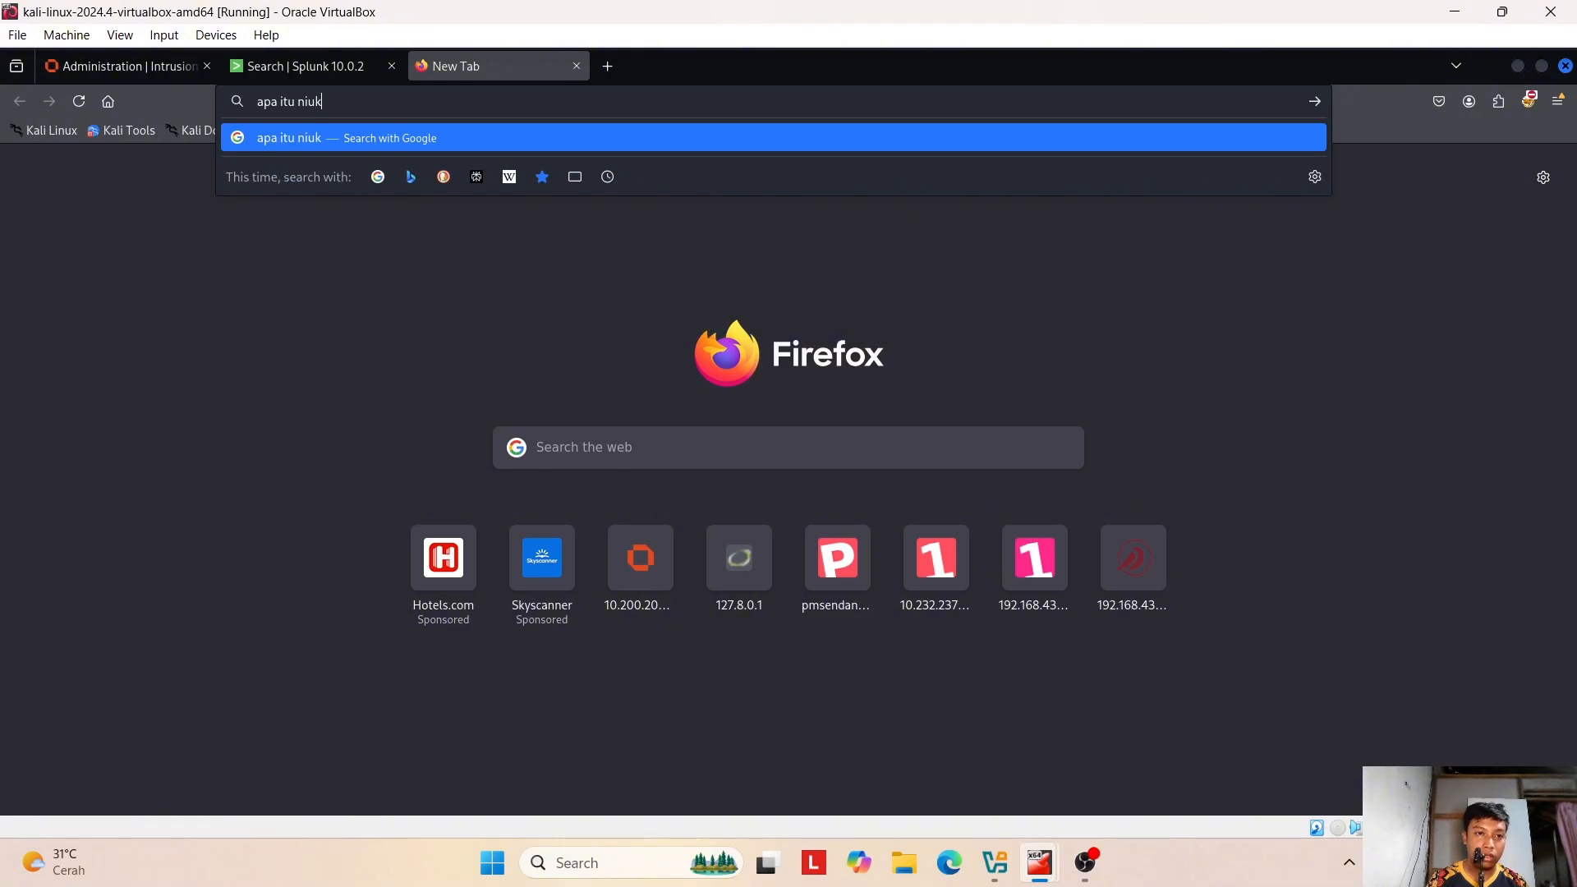
pyautogui.write('kto')
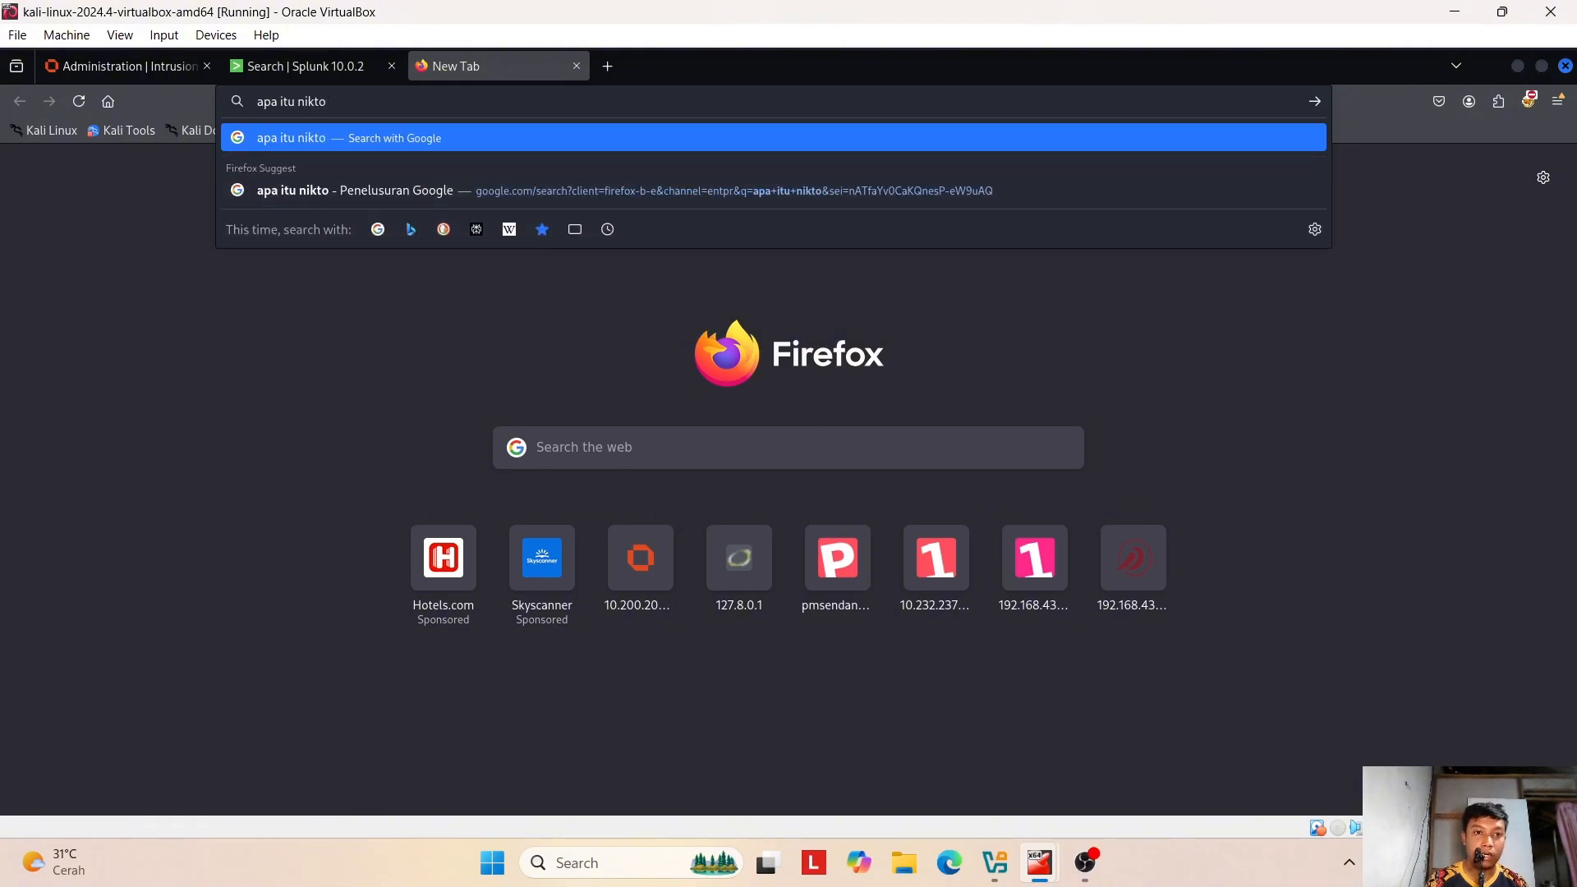
pyautogui.press('Return')
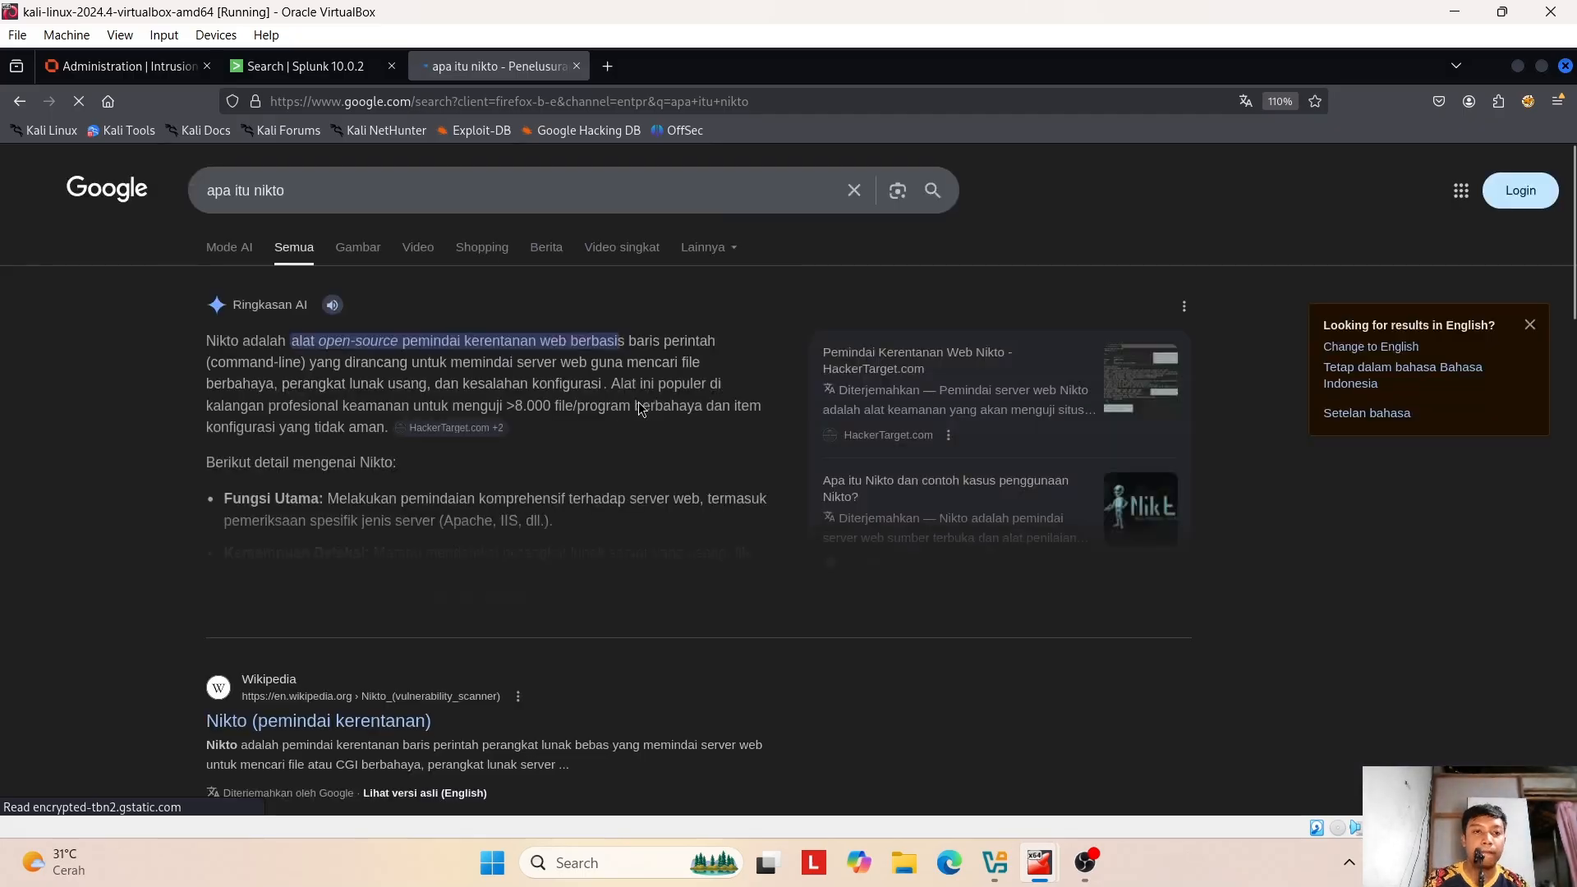
pyautogui.click(534, 604)
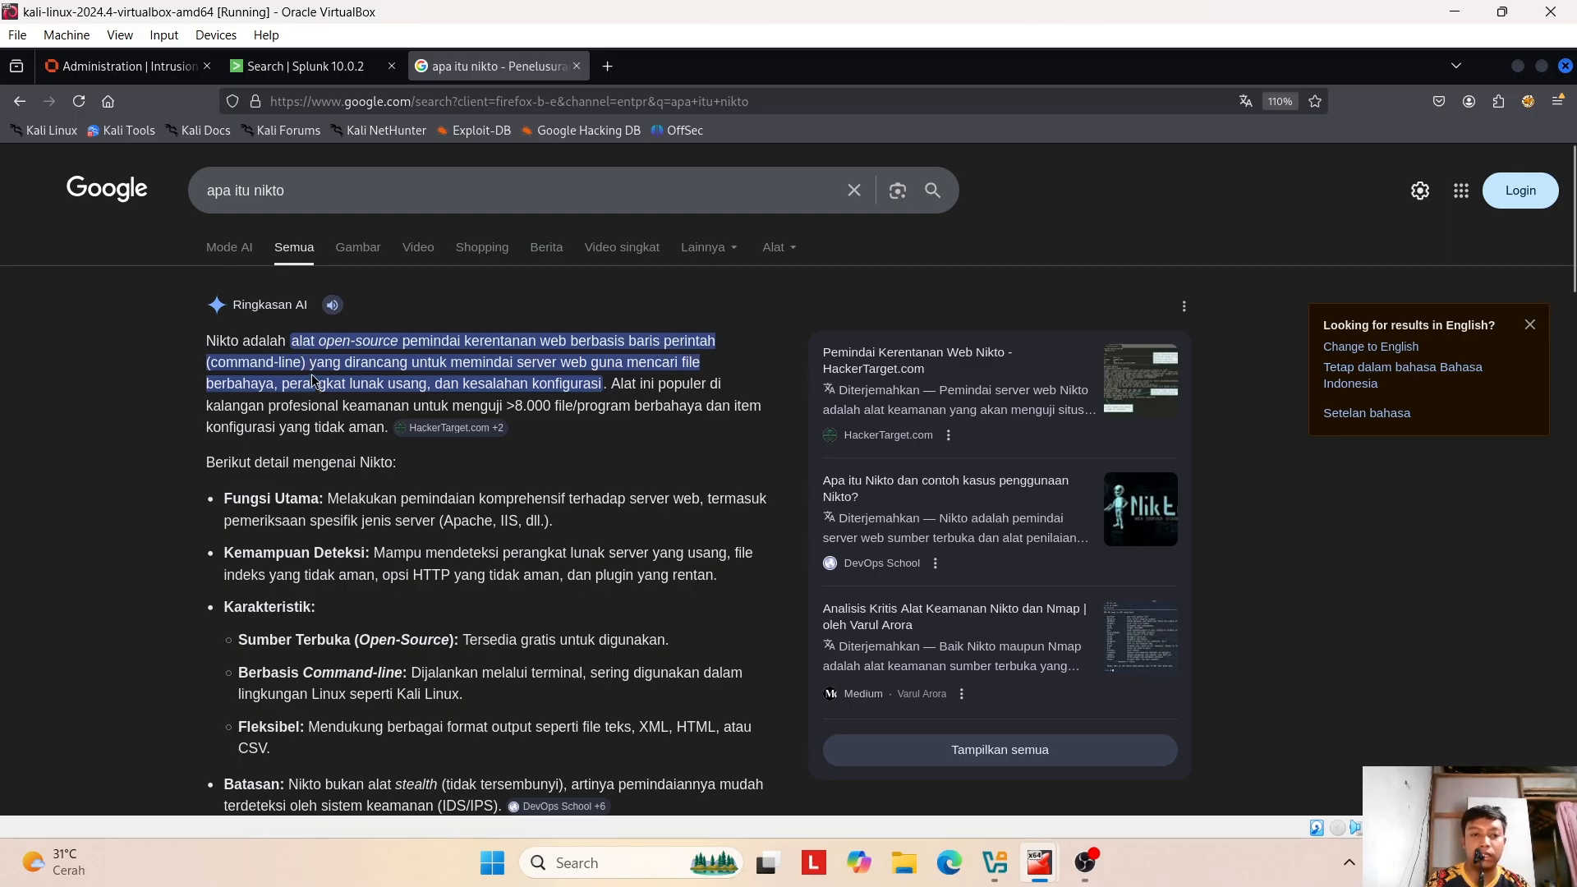
# - Read the summary's definition of Nikto, highlighting the passages on its command-line nature and on configuration errors
pyautogui.moveTo(304, 357); pyautogui.dragTo(214, 361)
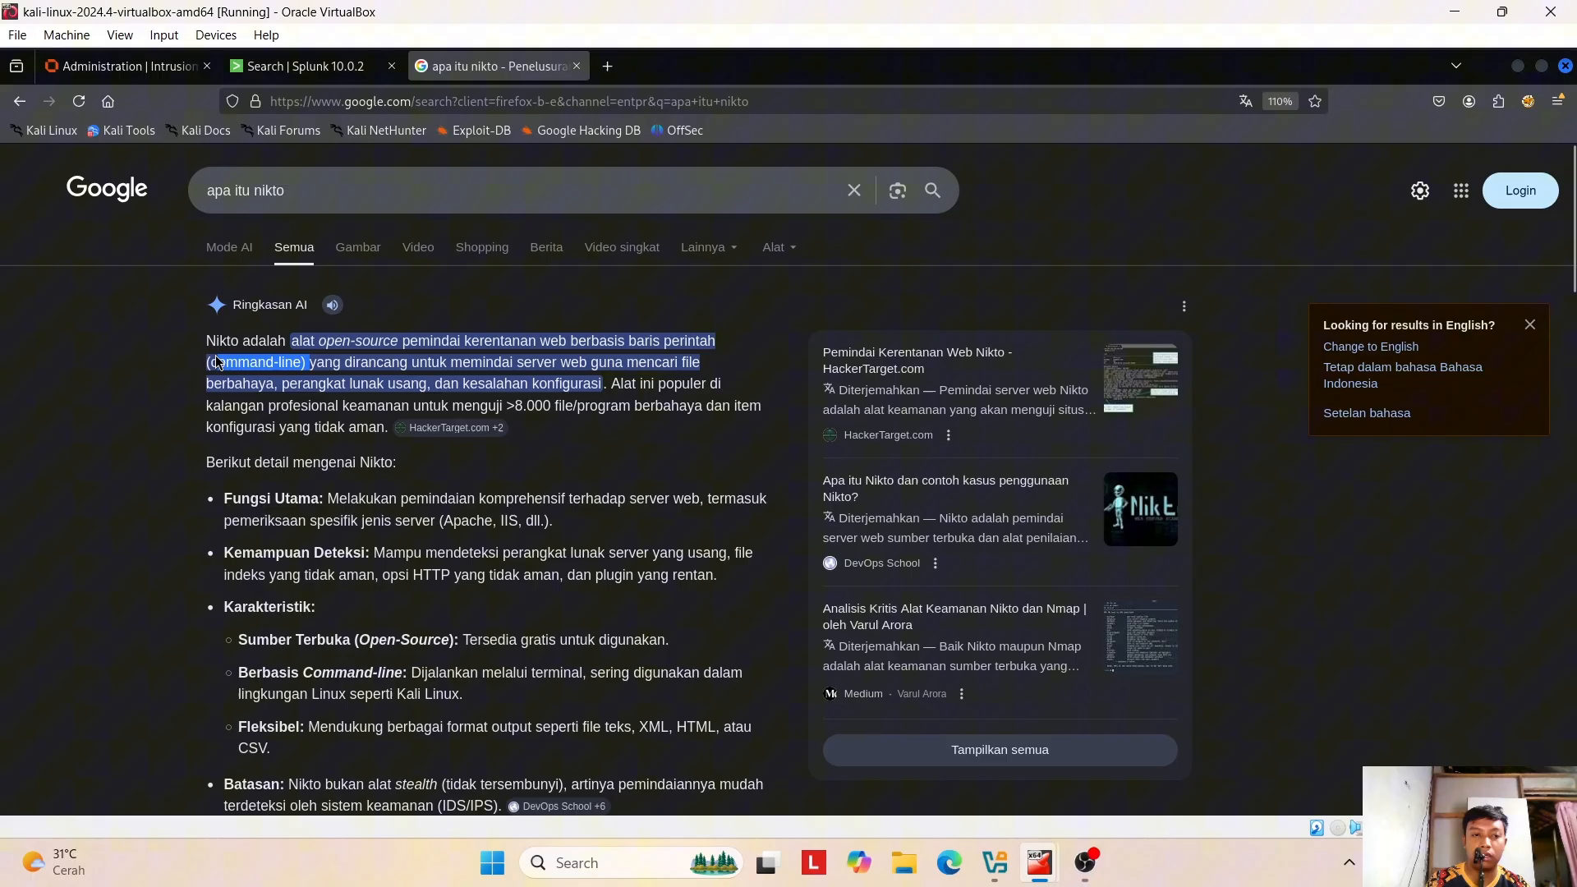
pyautogui.click(431, 357)
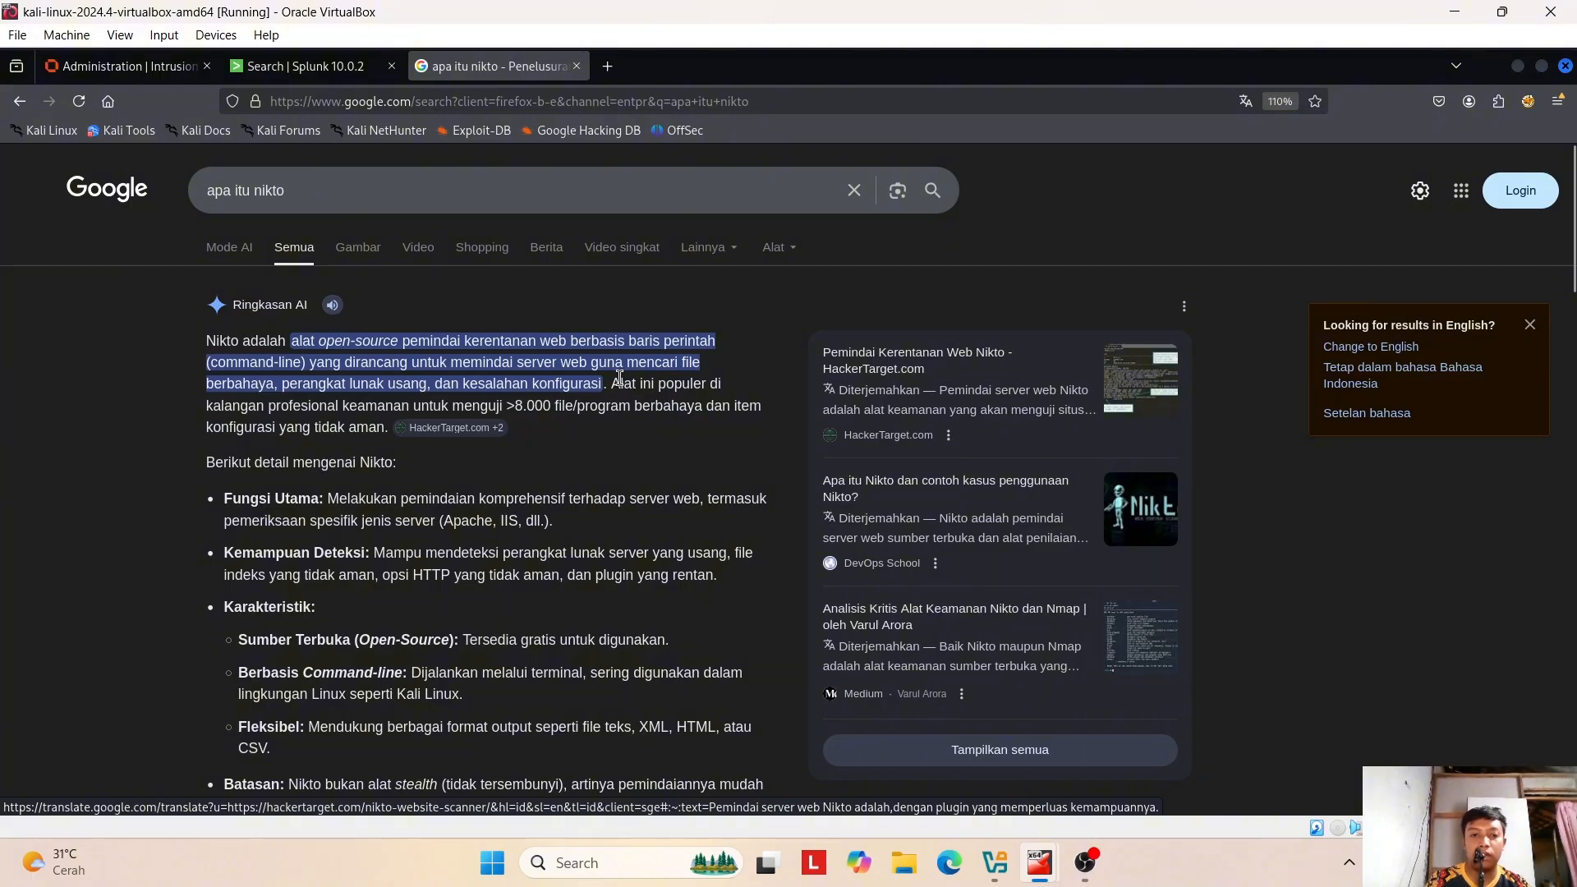
pyautogui.scroll(-2, 583, 413)
pyautogui.scroll(2, 583, 413)
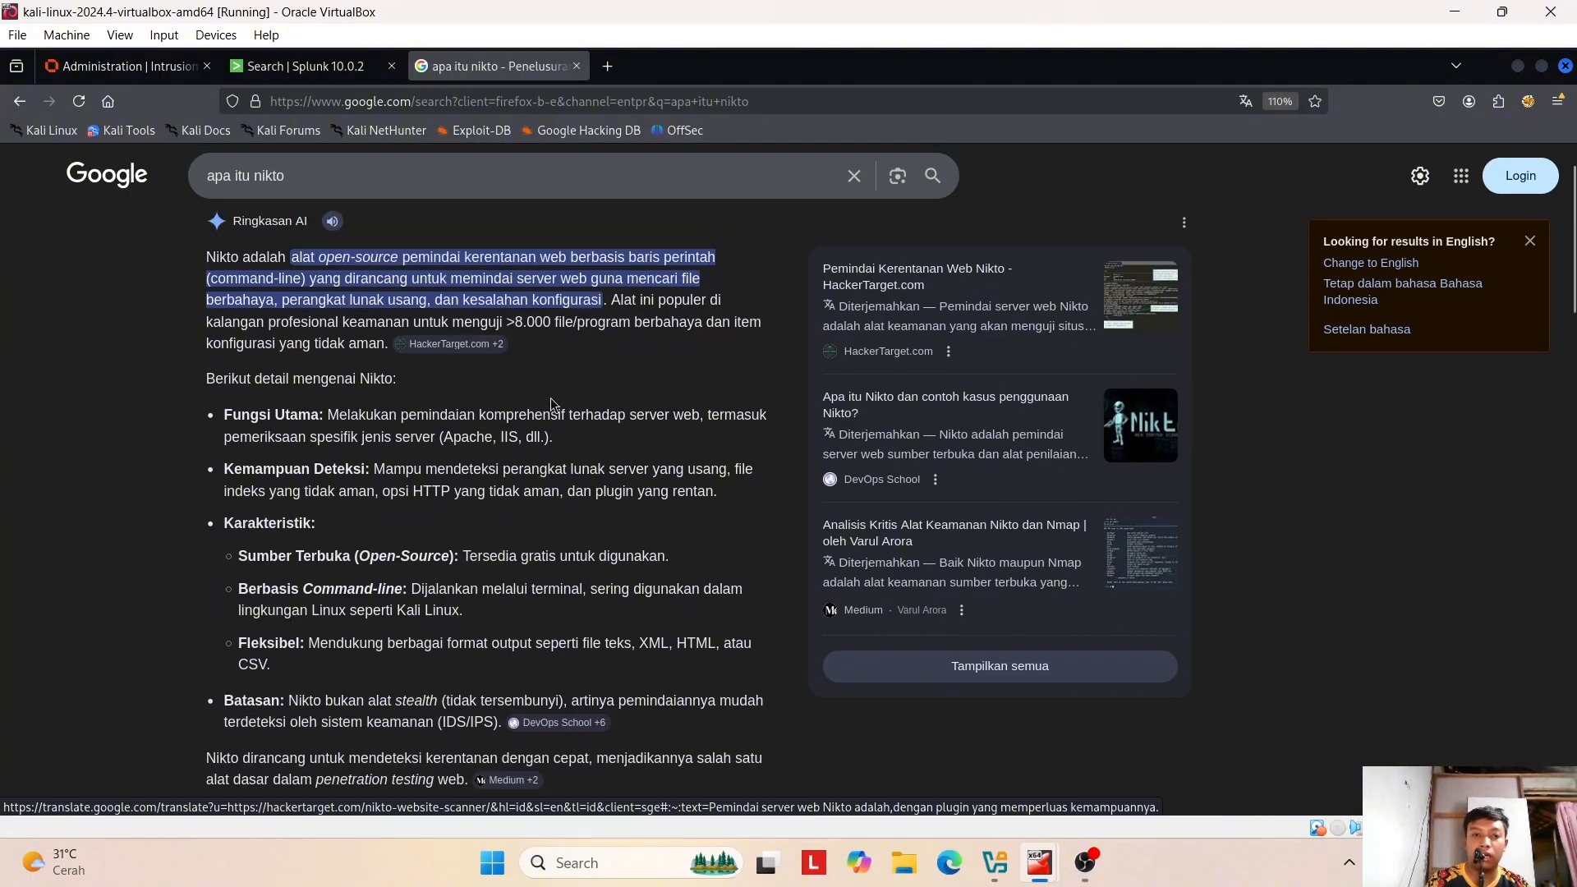
pyautogui.moveTo(606, 385); pyautogui.dragTo(466, 382)
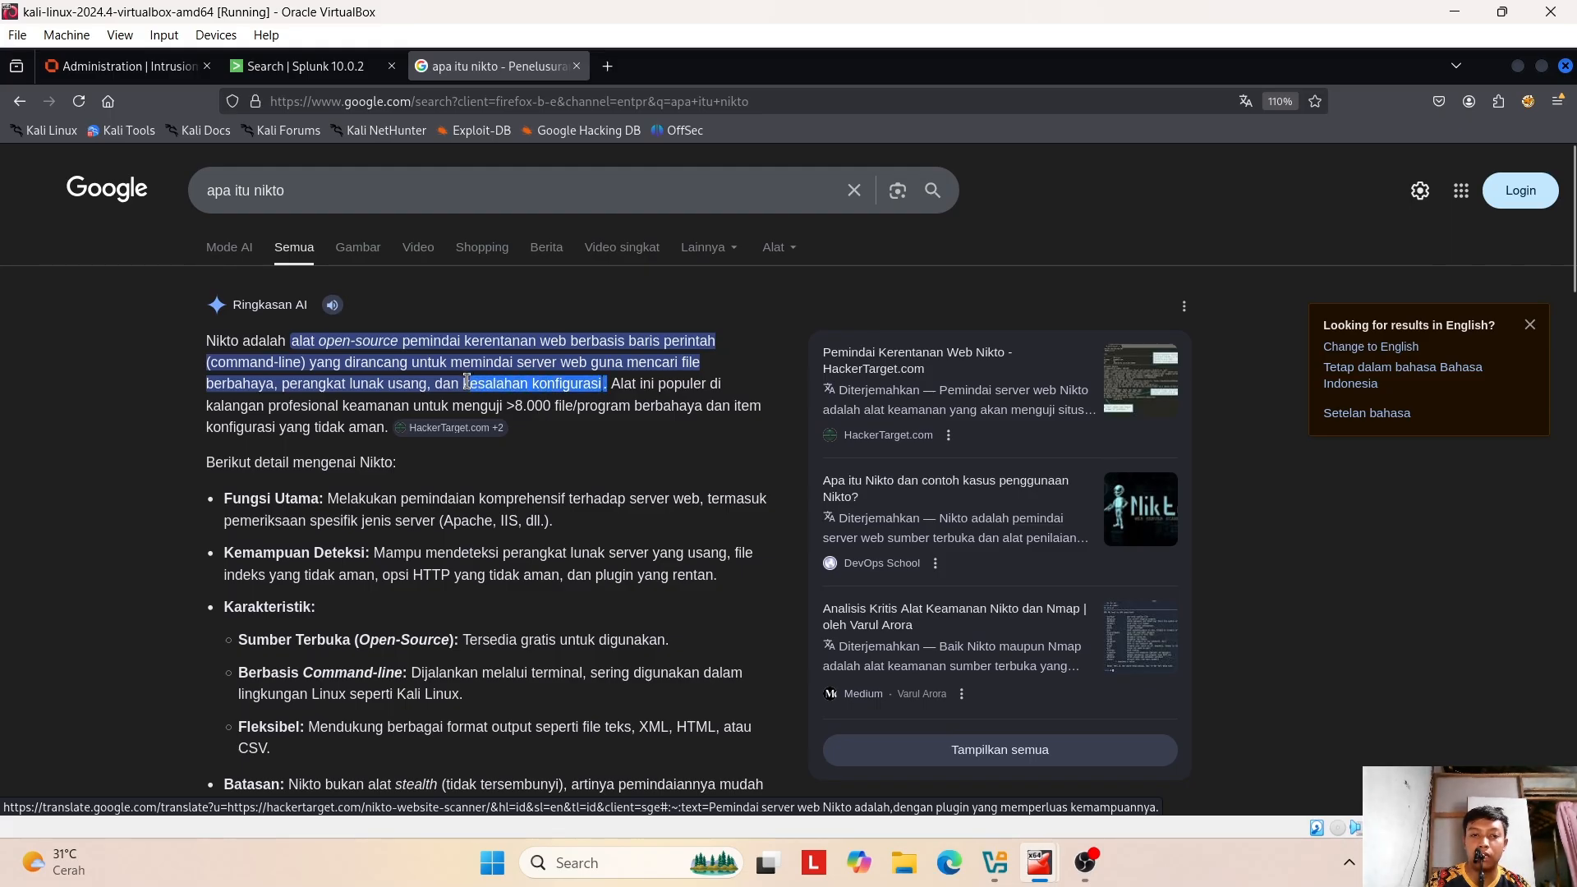
pyautogui.click(609, 421)
pyautogui.scroll(-1, 602, 445)
pyautogui.scroll(-1, 603, 445)
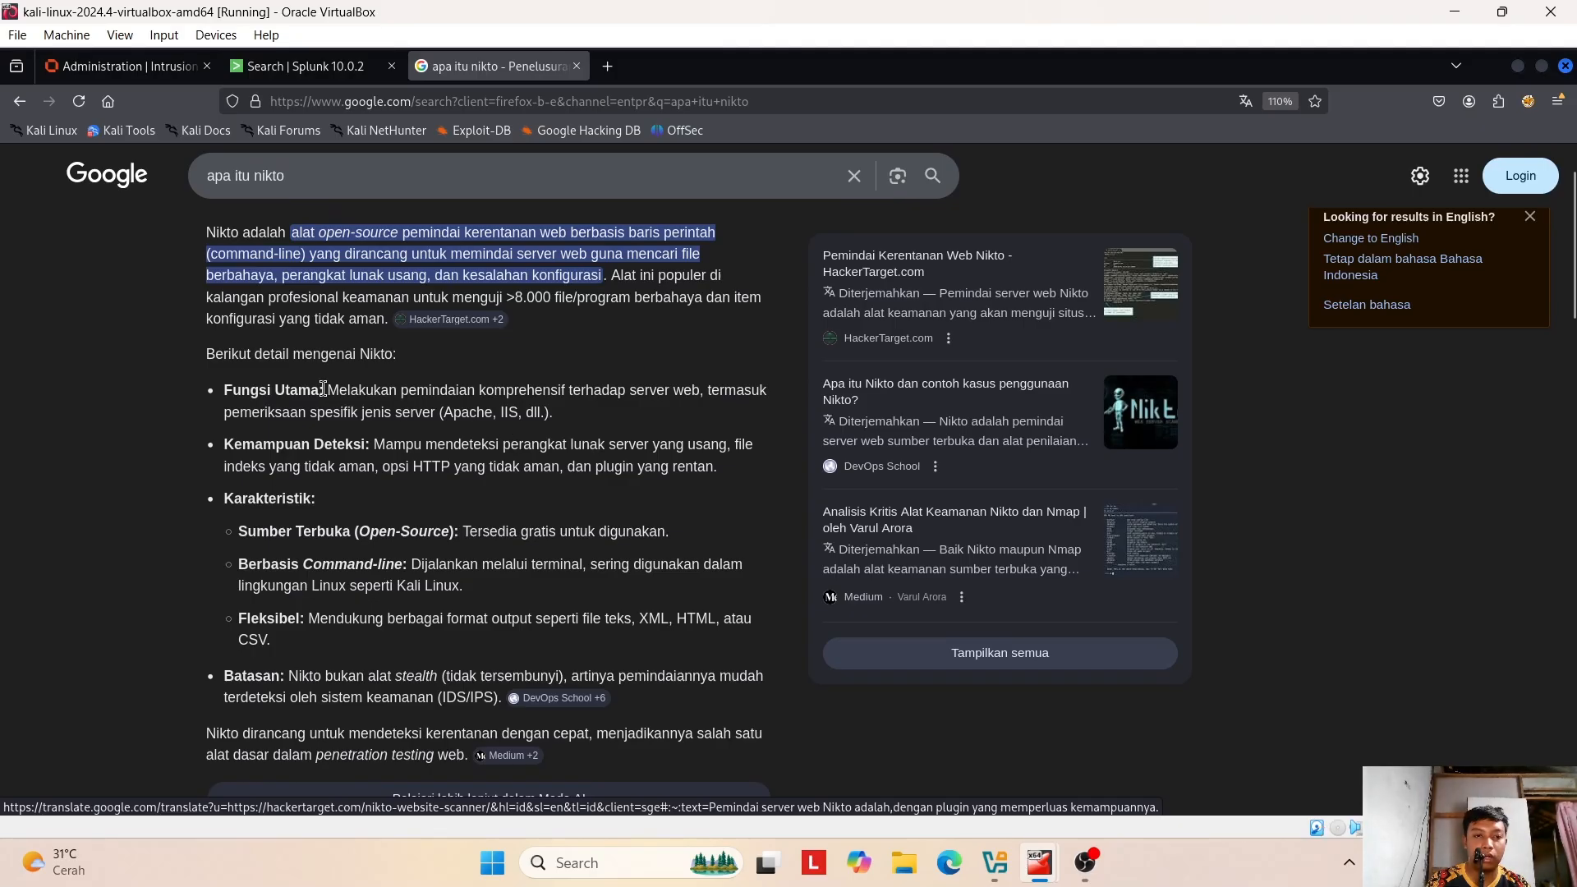
# - Examine Nikto's main function and detection capabilities in the summary, highlighting the web server scan, outdated software, insecure index files and vulnerable plugins
pyautogui.moveTo(338, 388); pyautogui.dragTo(702, 392)
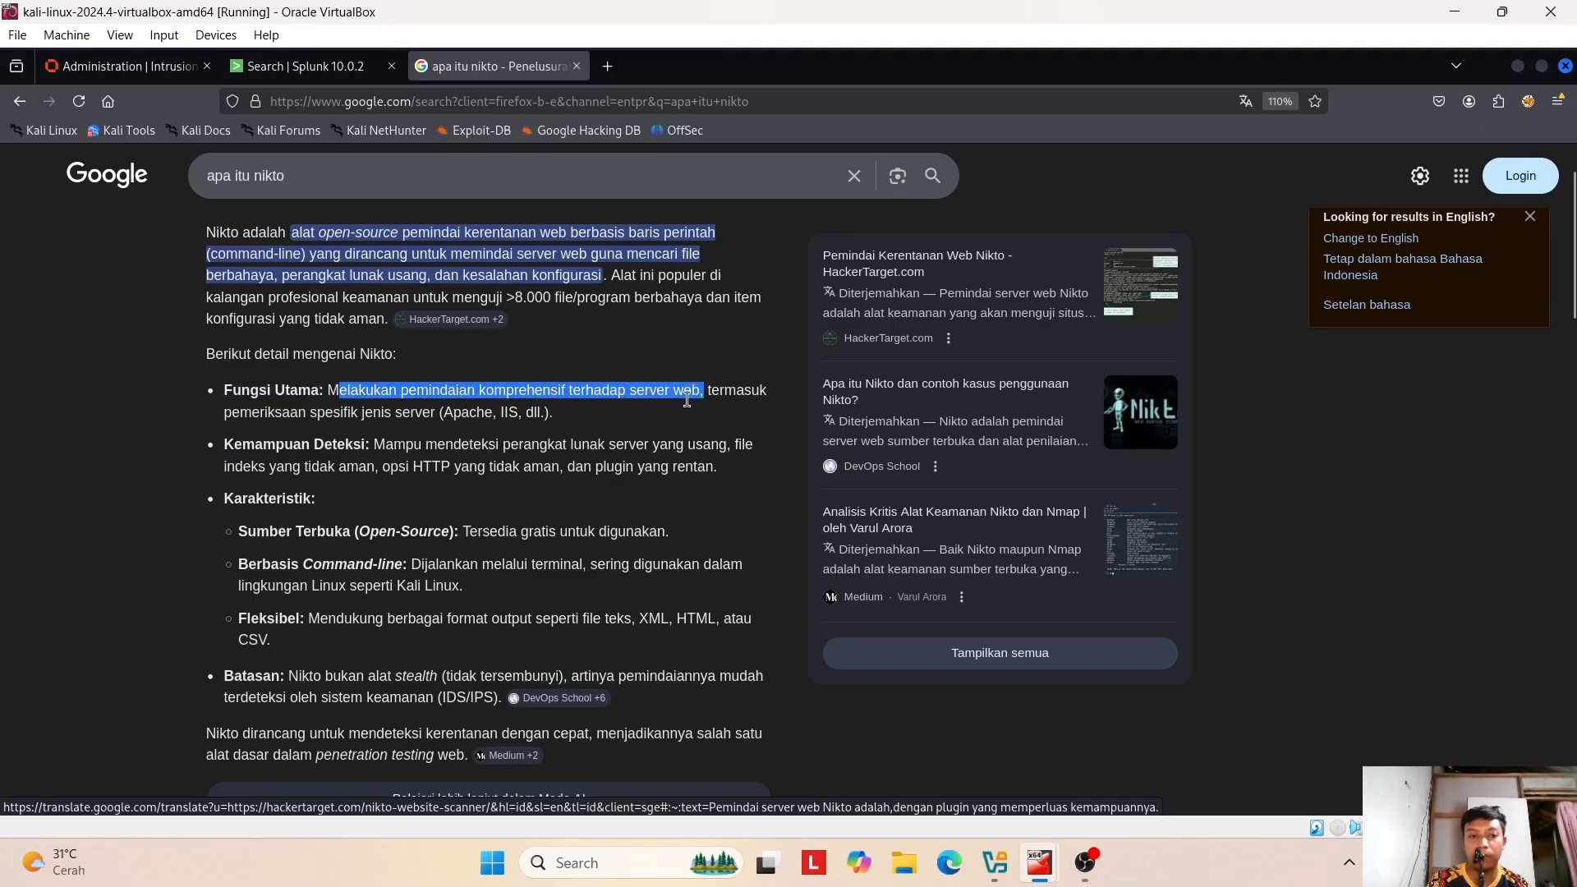
pyautogui.click(428, 412)
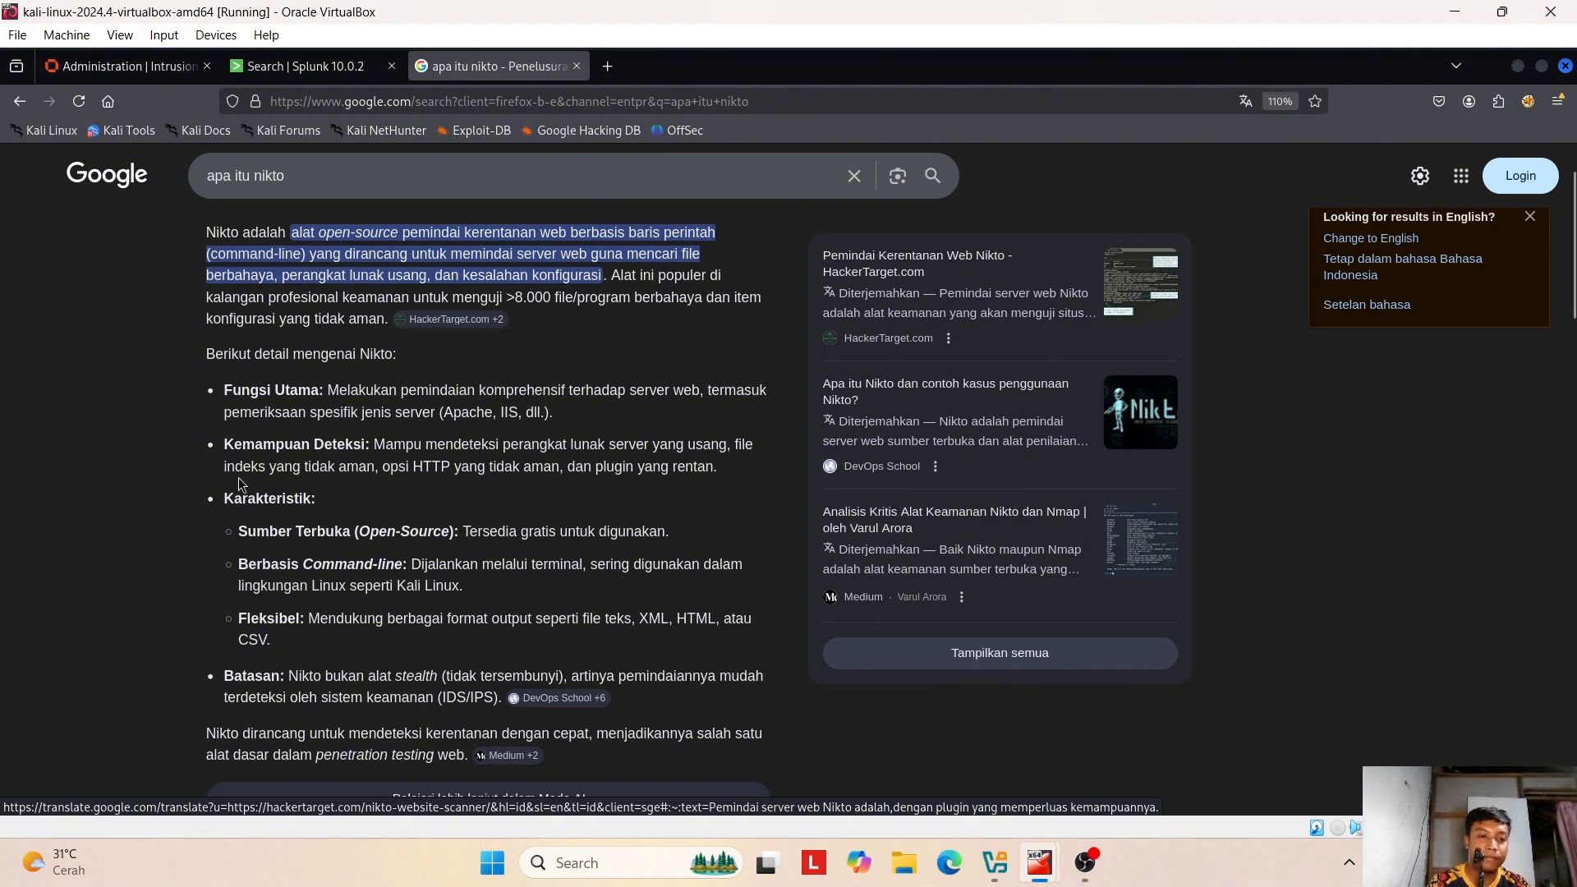
pyautogui.moveTo(226, 445); pyautogui.dragTo(380, 446)
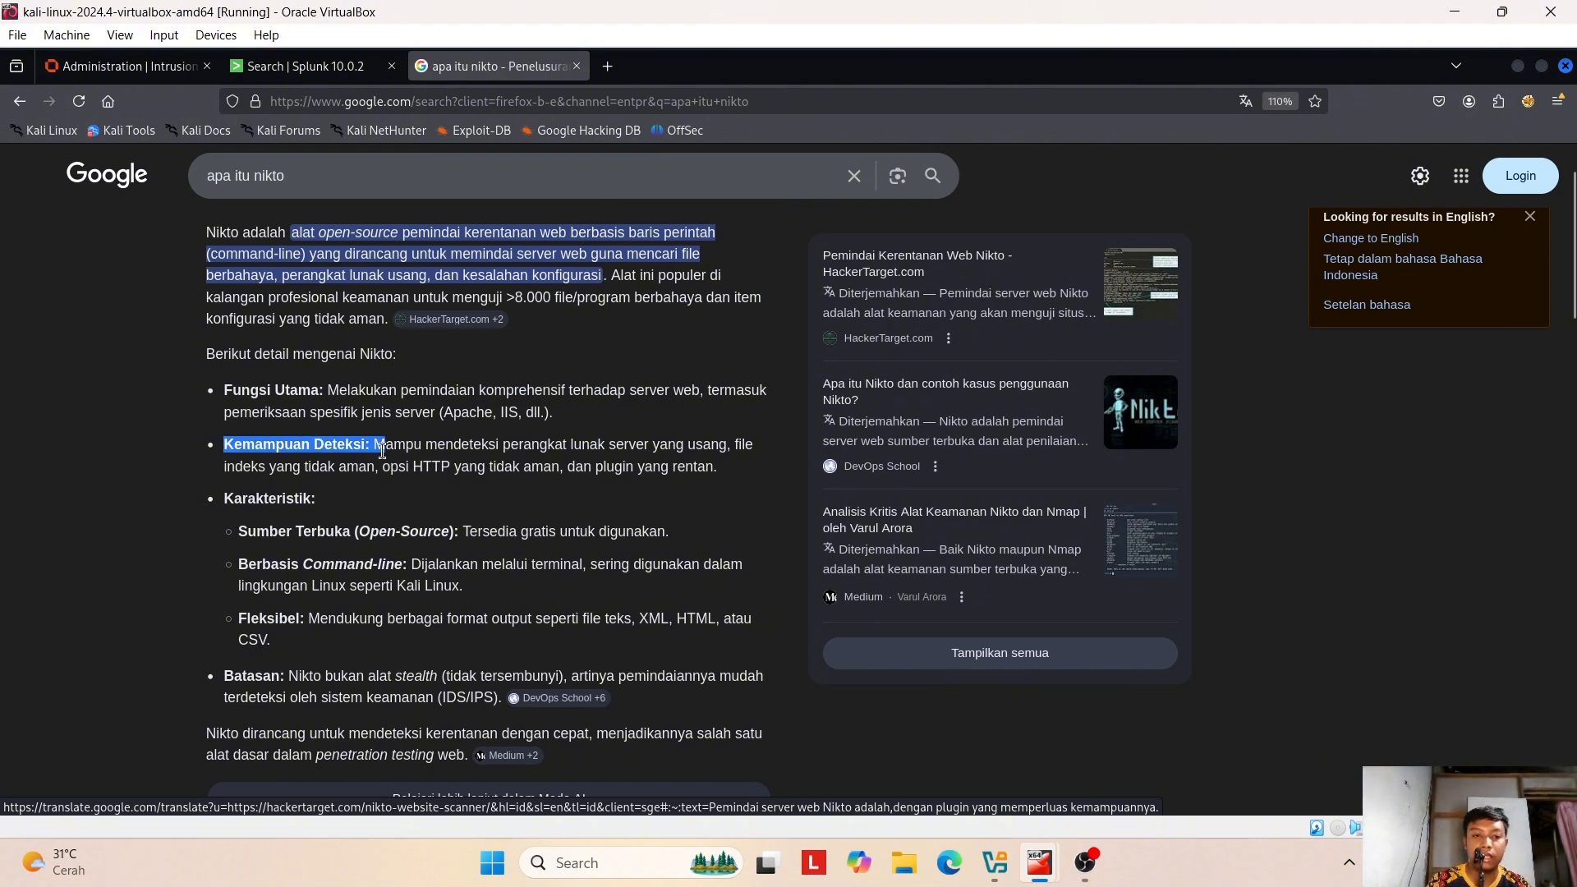
pyautogui.click(458, 464)
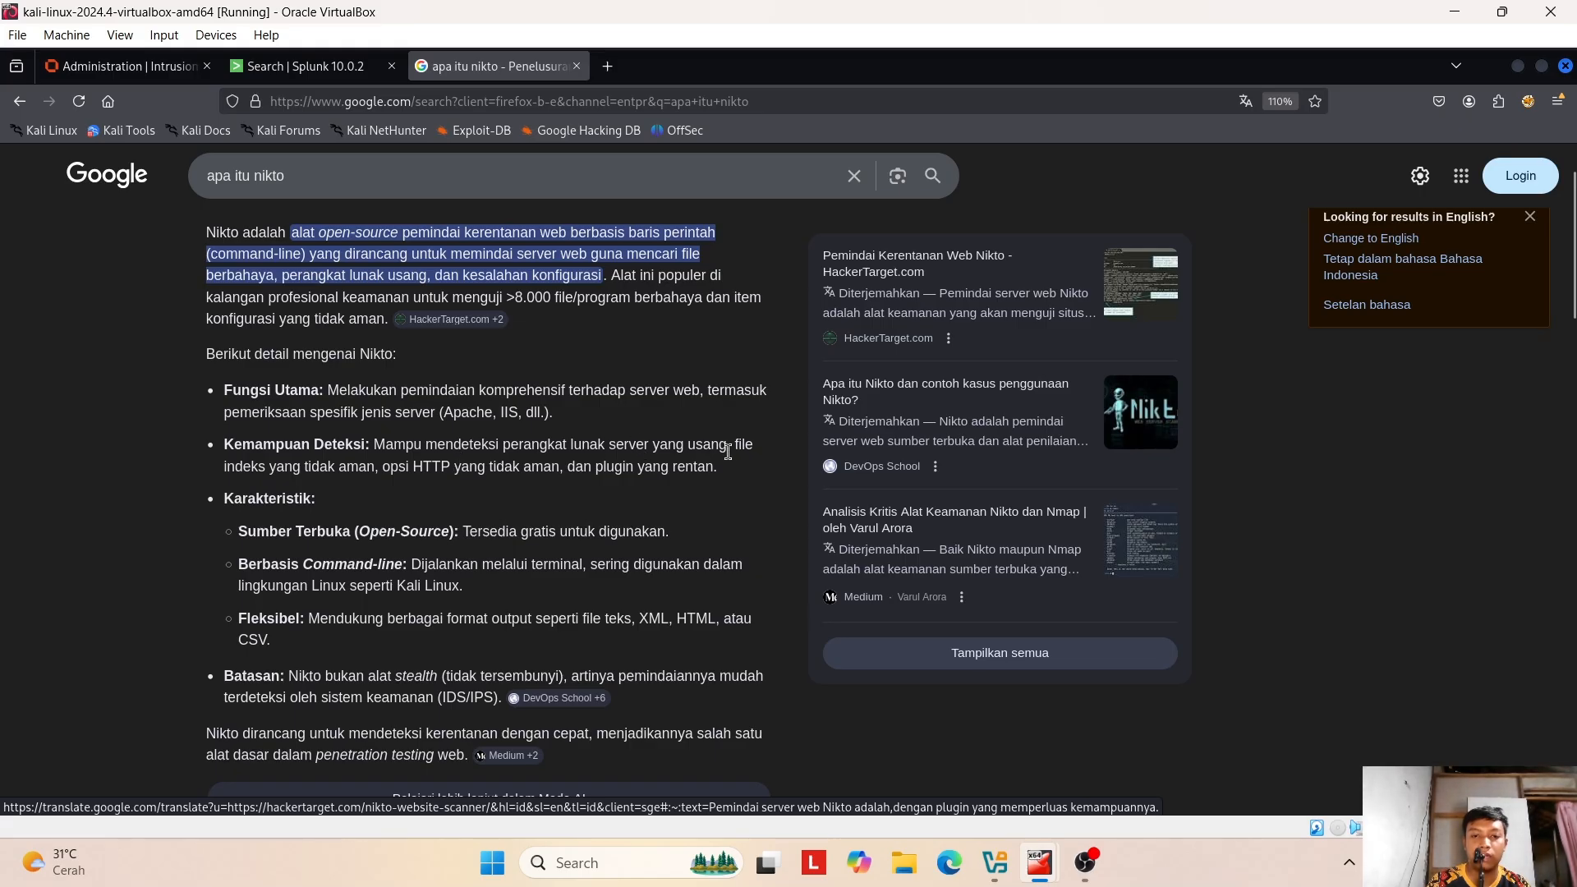
pyautogui.moveTo(725, 449); pyautogui.dragTo(647, 446)
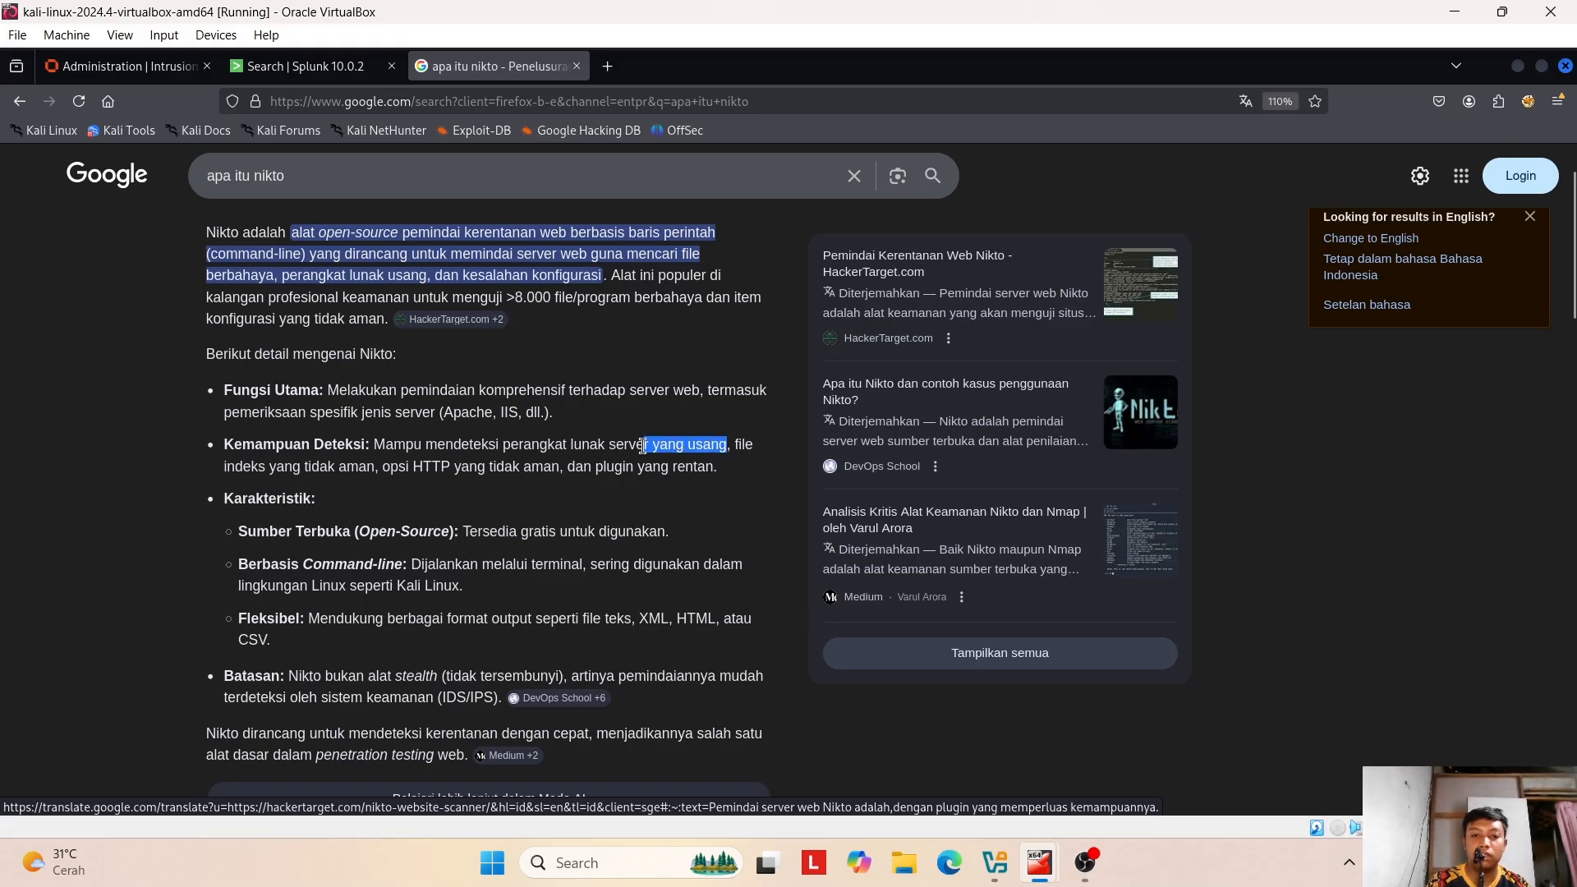
pyautogui.click(695, 467)
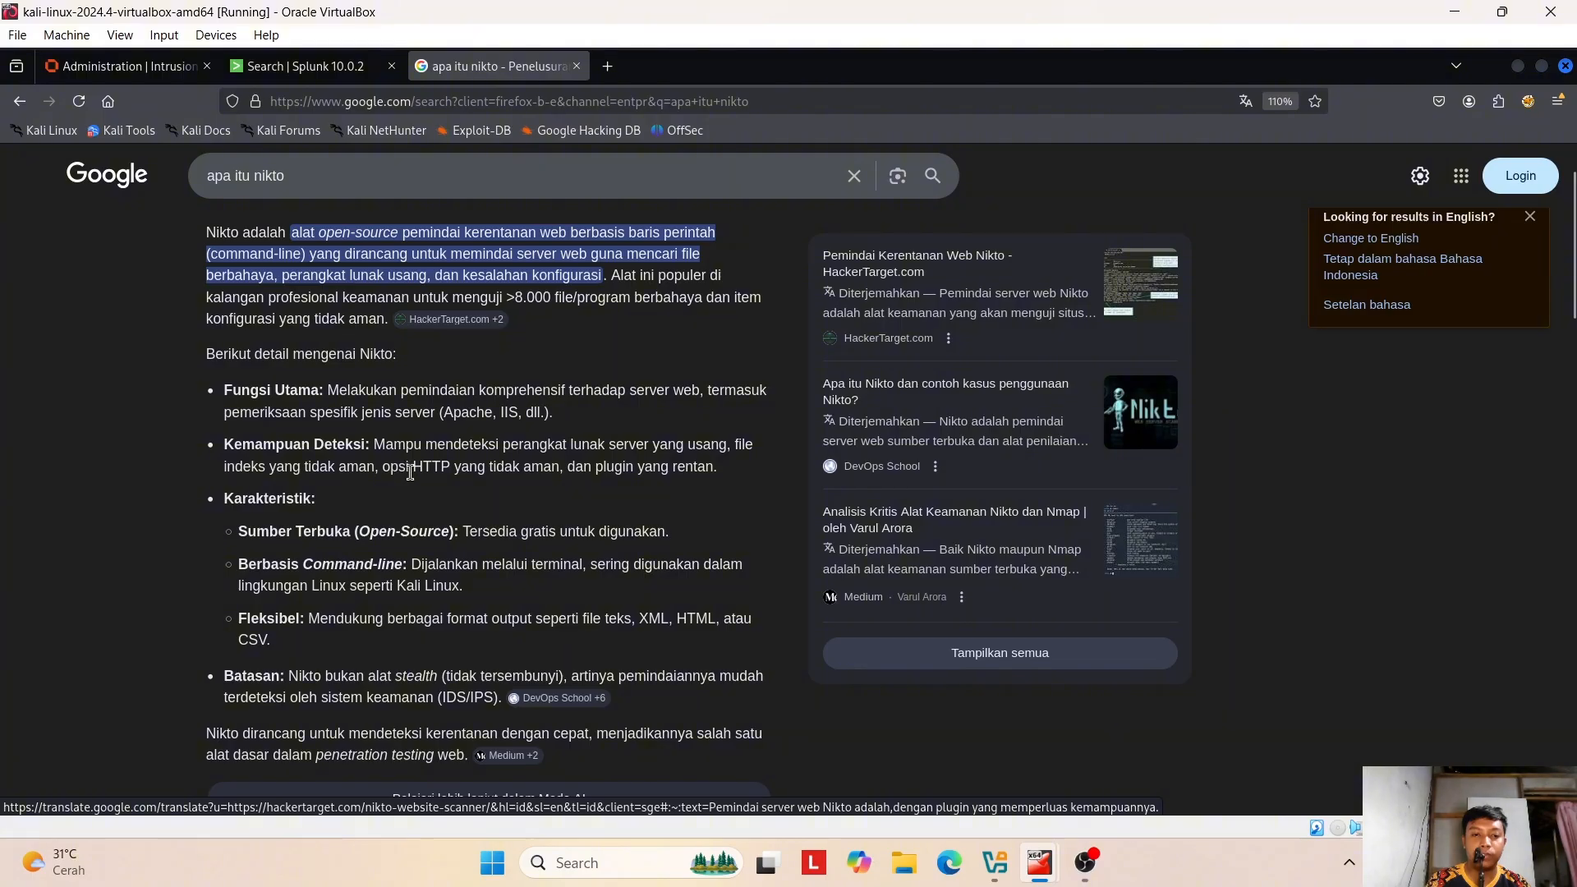
pyautogui.moveTo(719, 462); pyautogui.dragTo(578, 474)
pyautogui.click(613, 491)
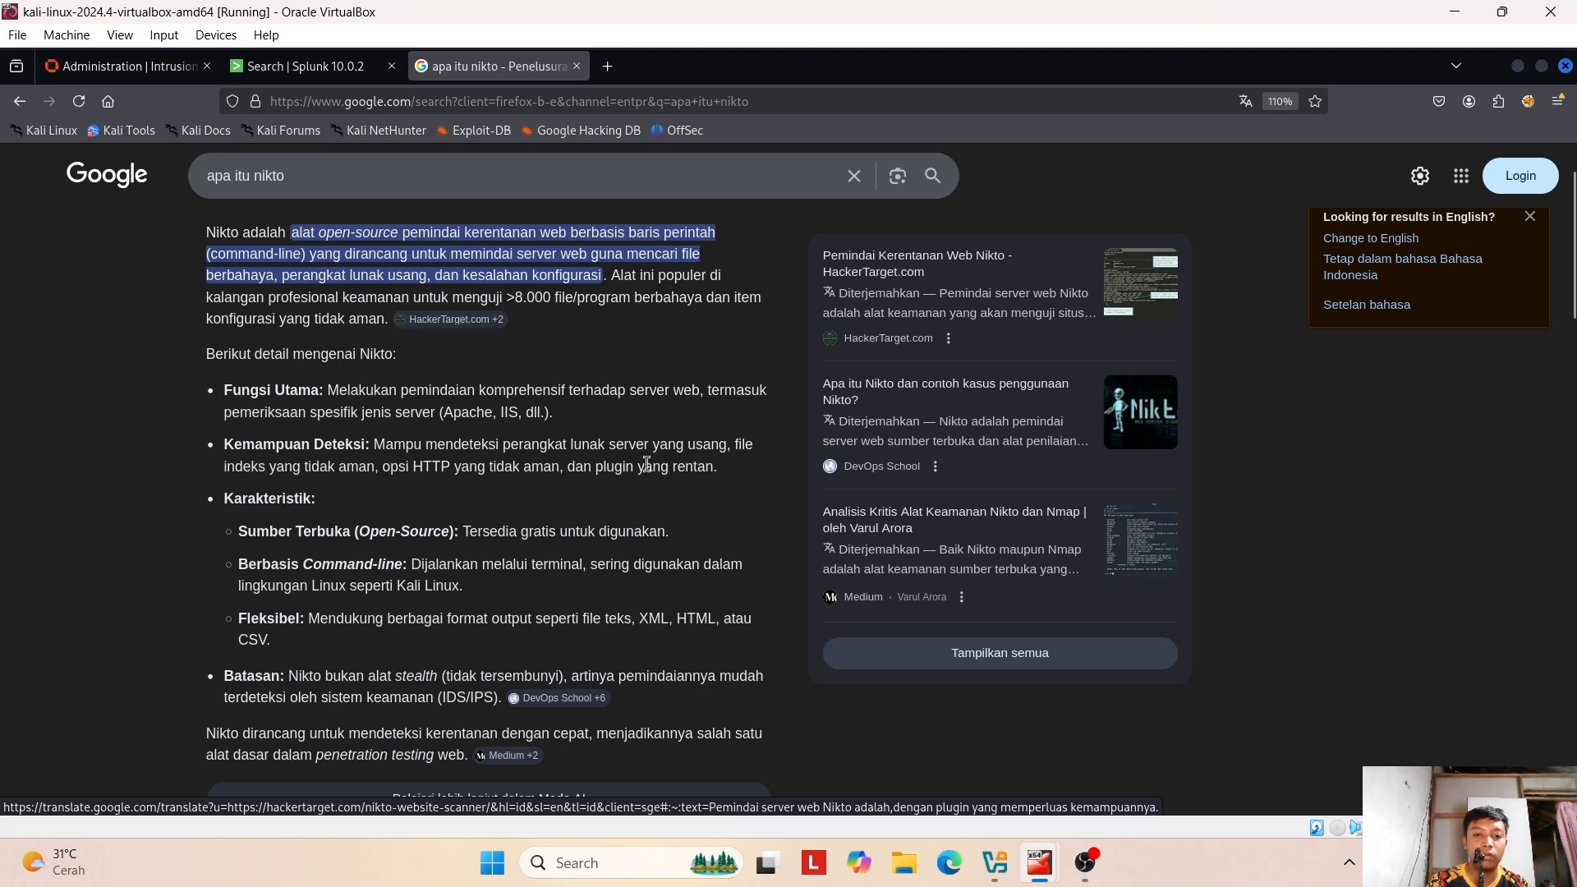
pyautogui.moveTo(730, 445); pyautogui.dragTo(778, 451)
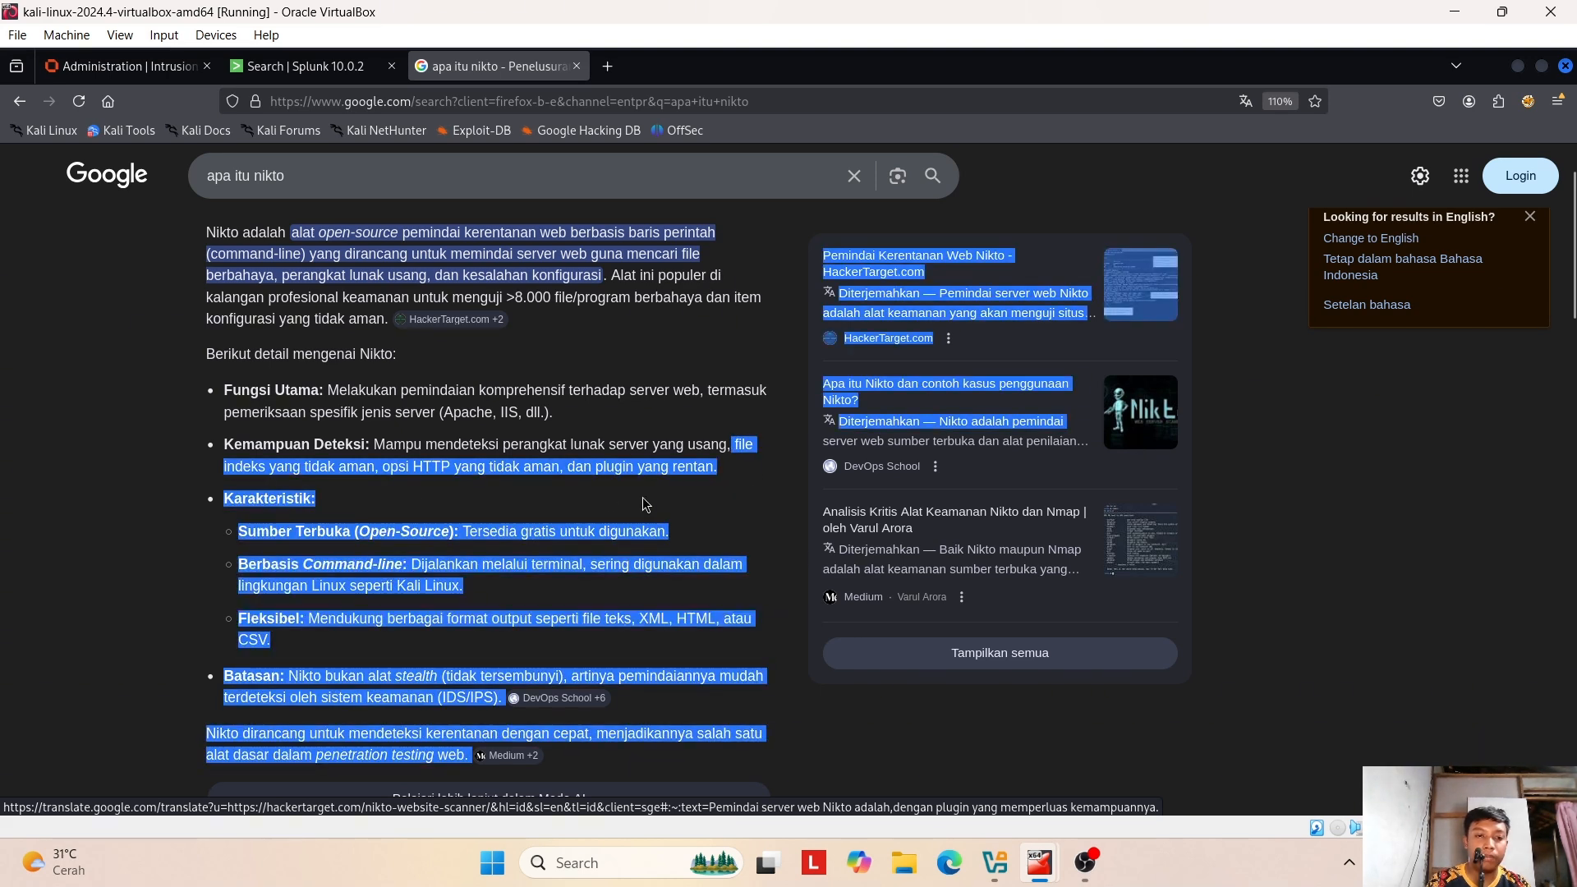
pyautogui.click(601, 499)
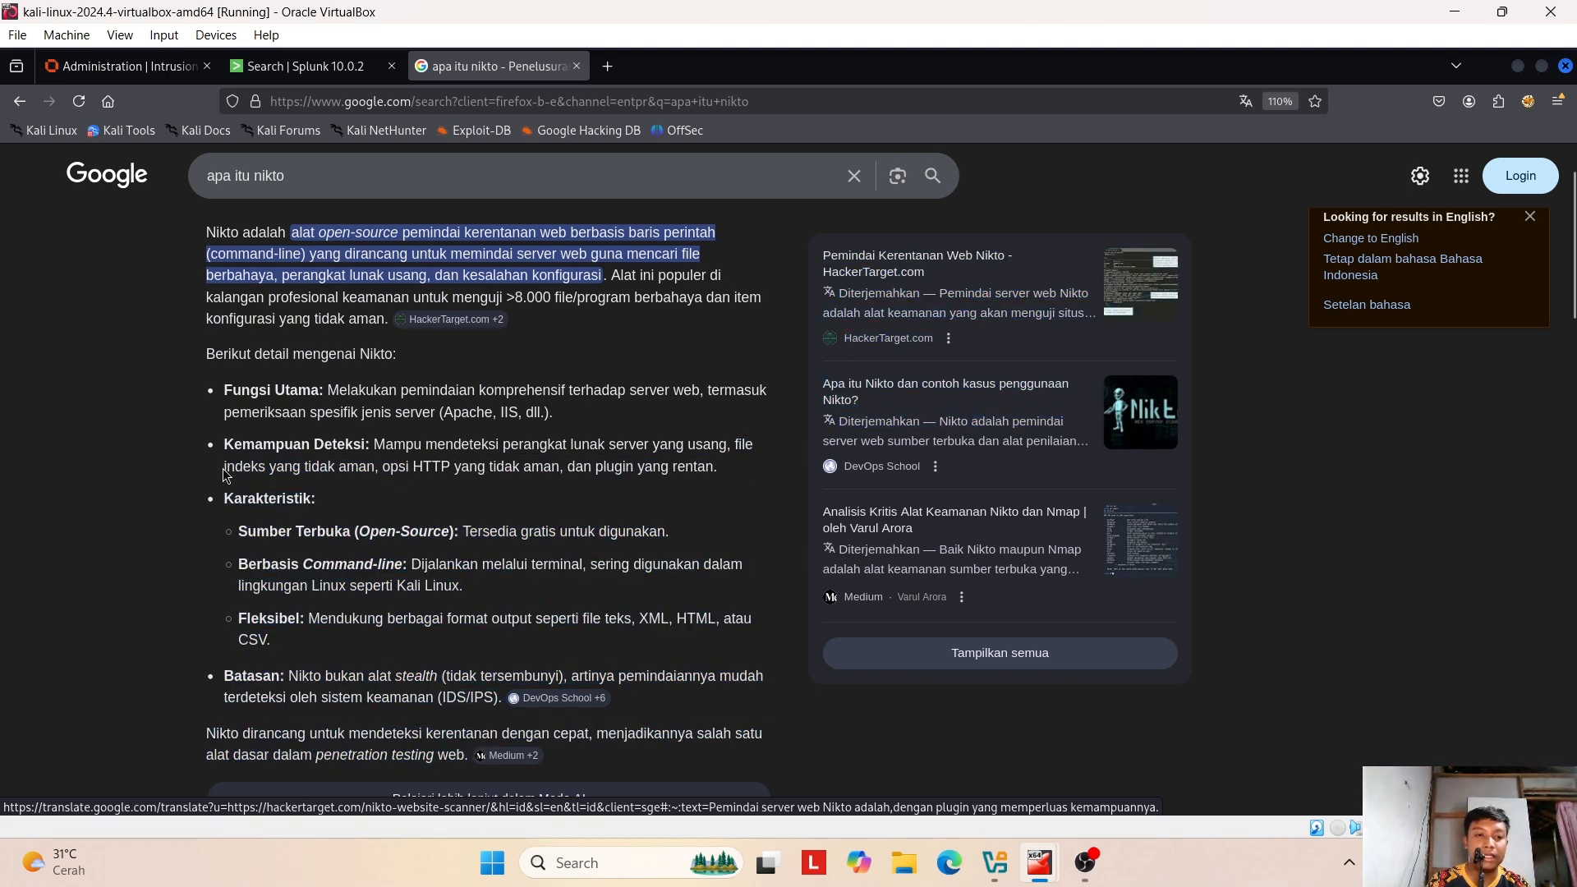
pyautogui.moveTo(223, 468); pyautogui.dragTo(374, 466)
pyautogui.click(433, 509)
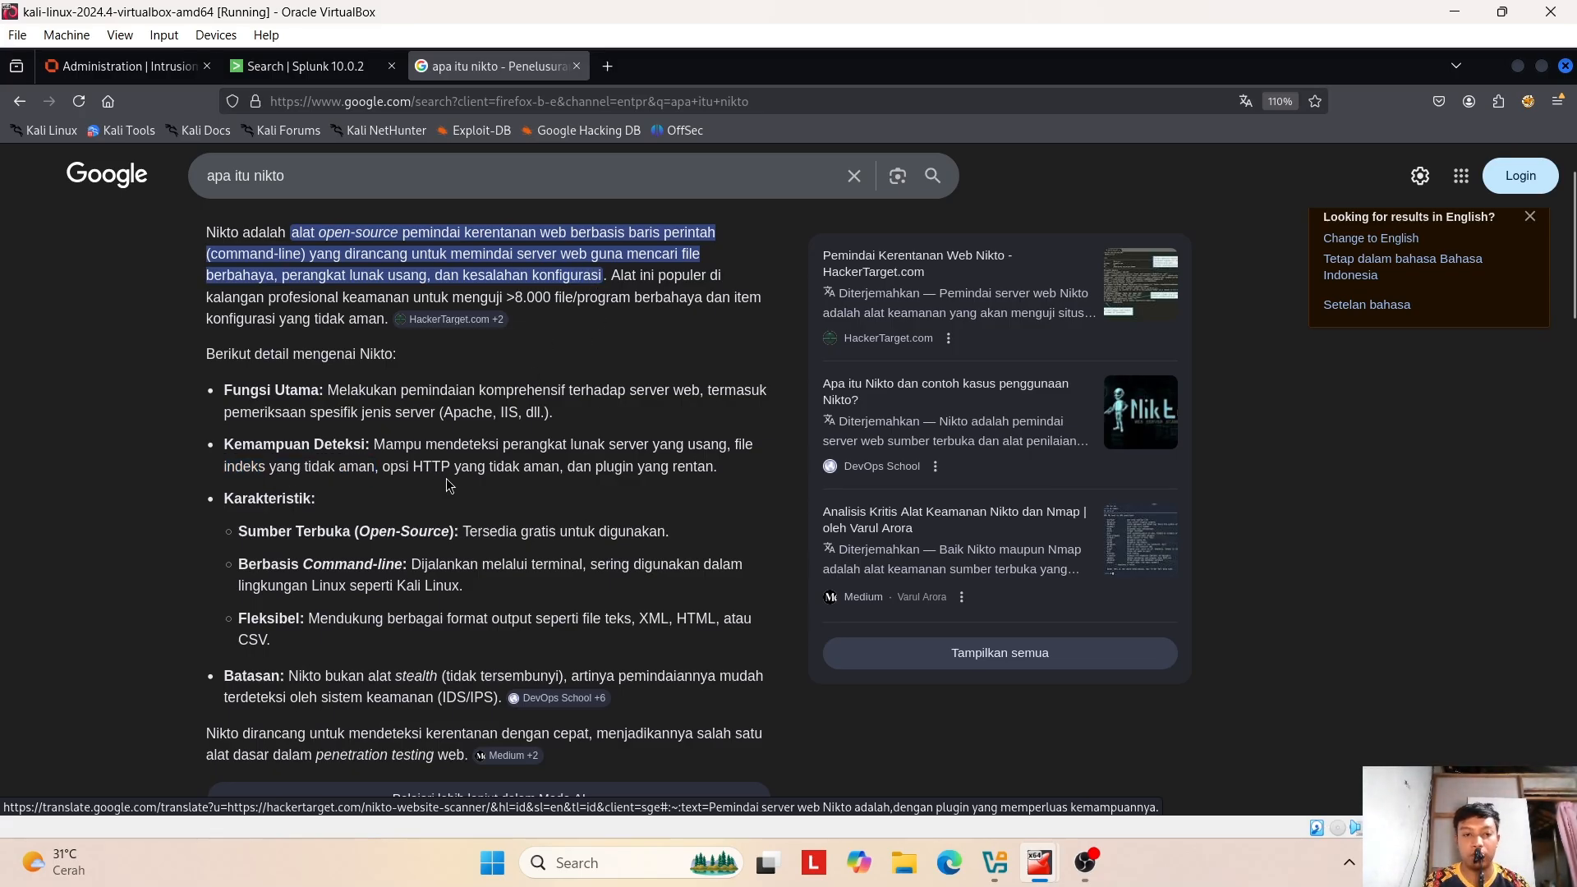
pyautogui.scroll(-2, 447, 481)
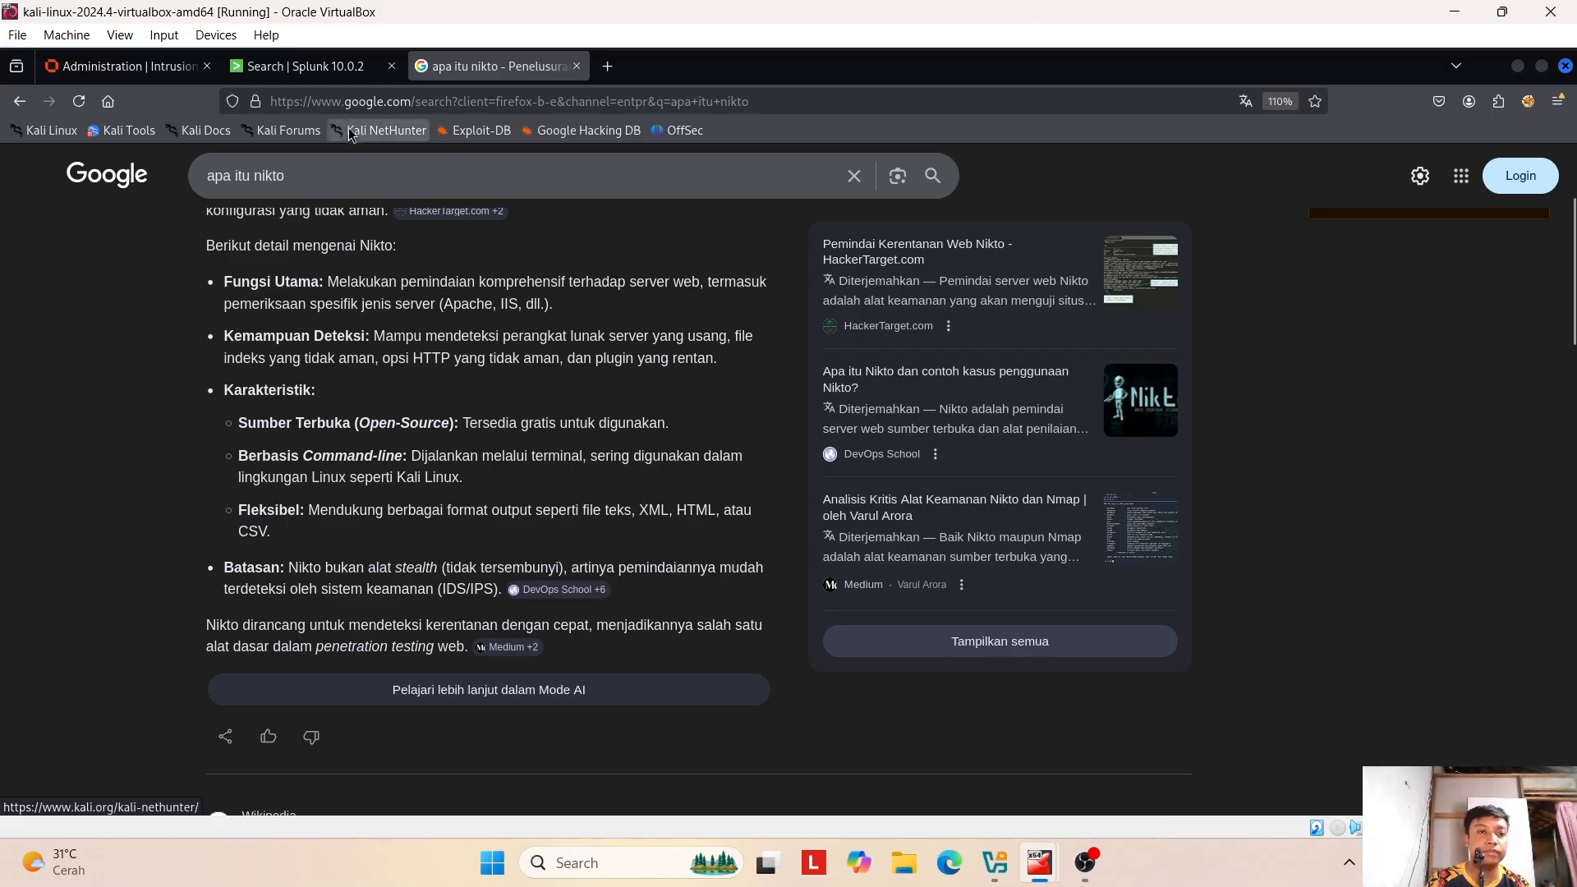
# - Switch to the Splunk search page and review the index=opnsense query and its events
pyautogui.click(311, 65)
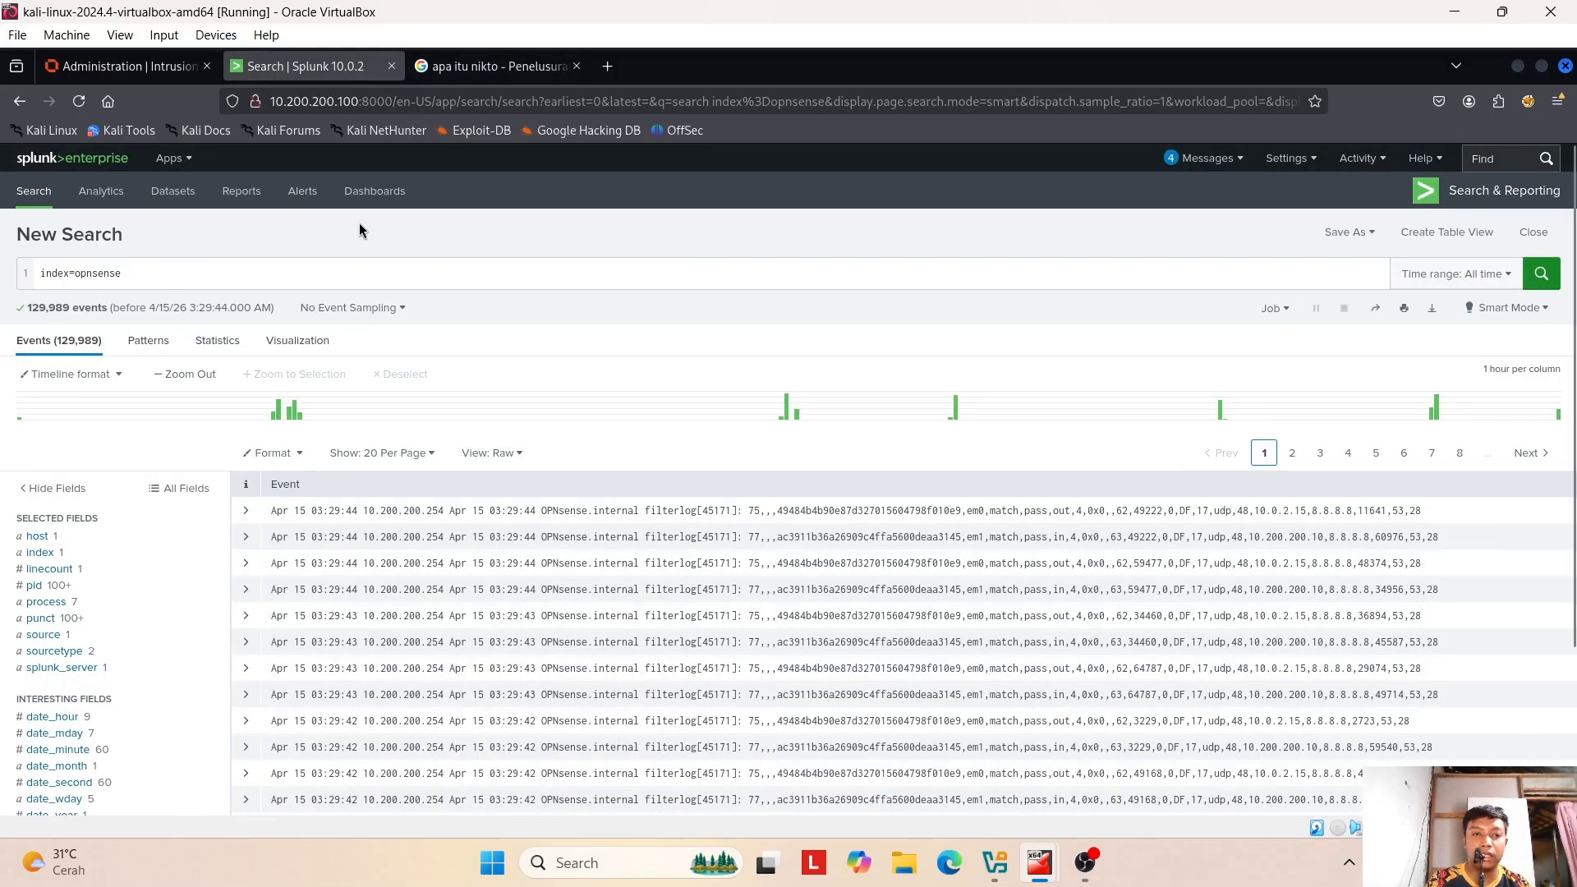
pyautogui.click(141, 272)
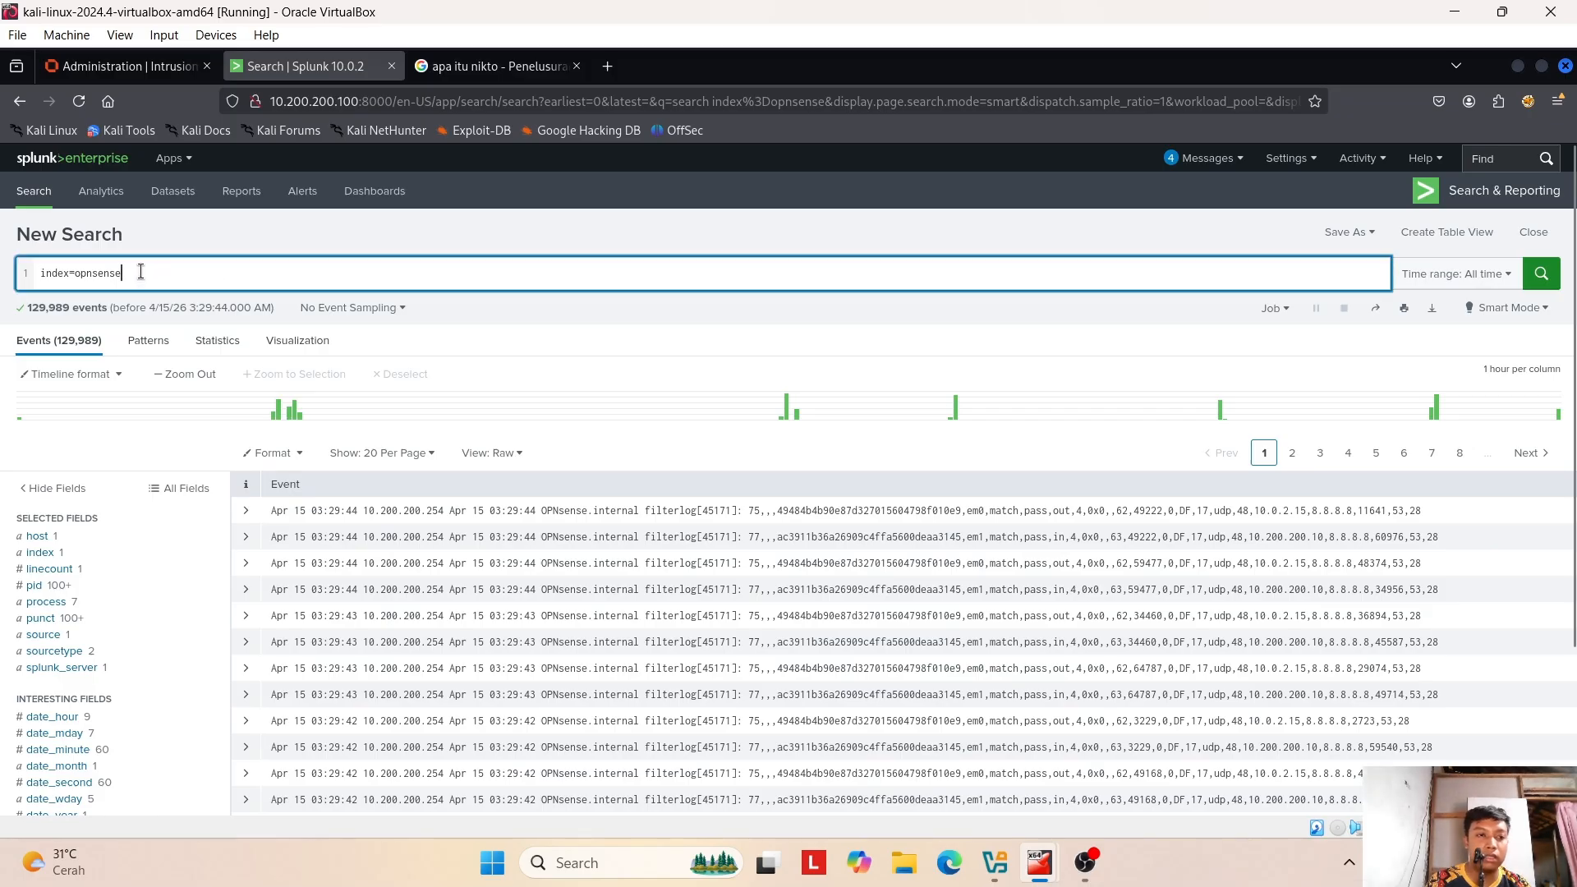
pyautogui.click(187, 234)
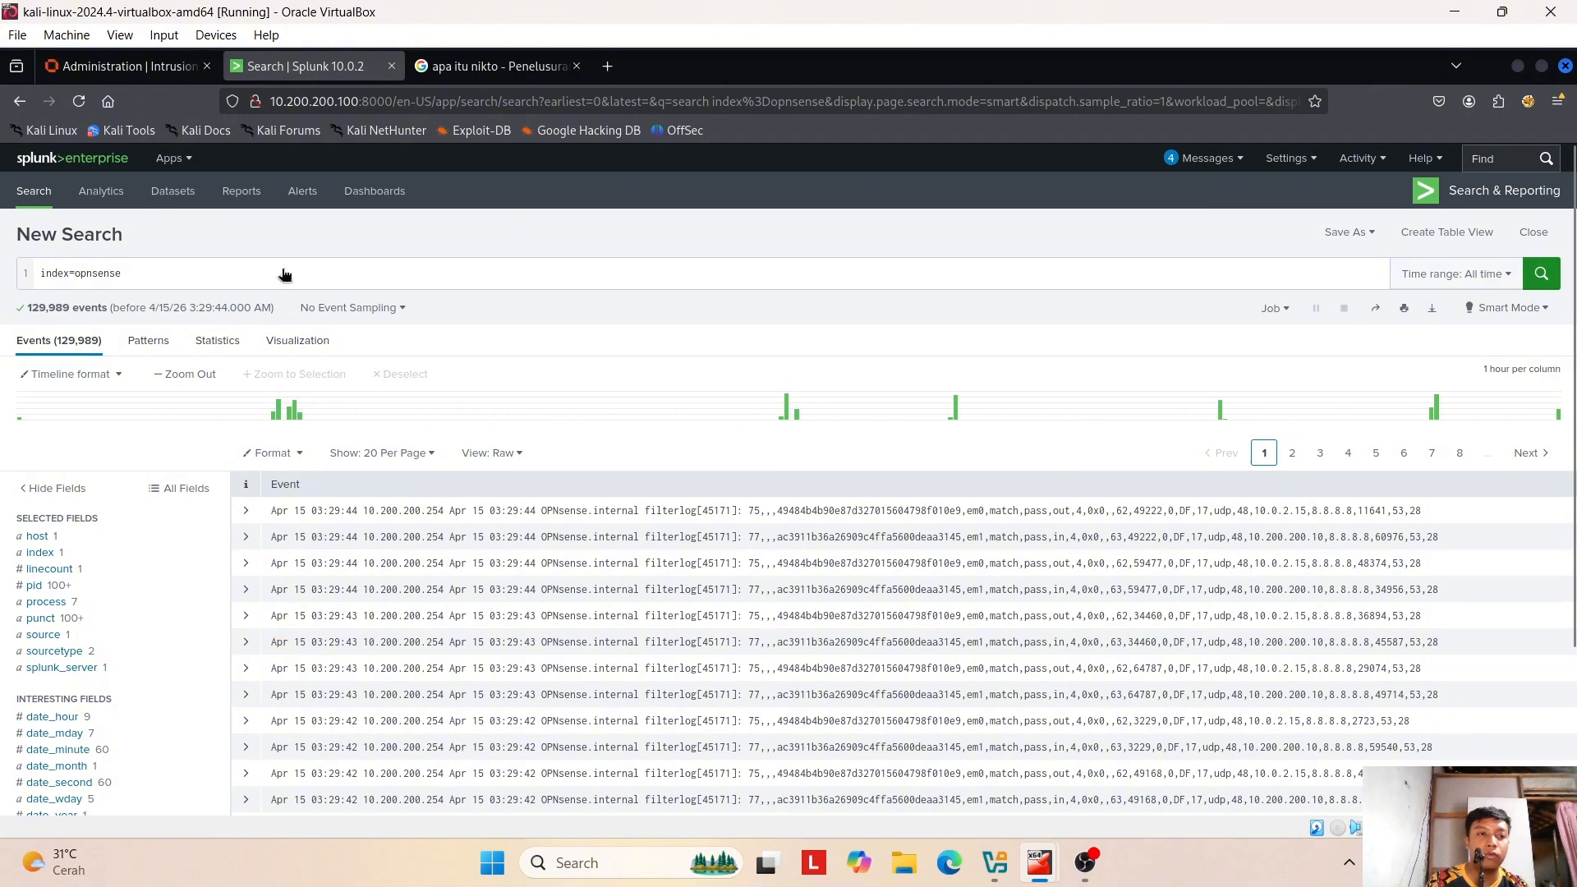
# - Return to the OPNsense alerts page and highlight the firewall's IP address 10.200.200.254 in the URL
pyautogui.click(130, 66)
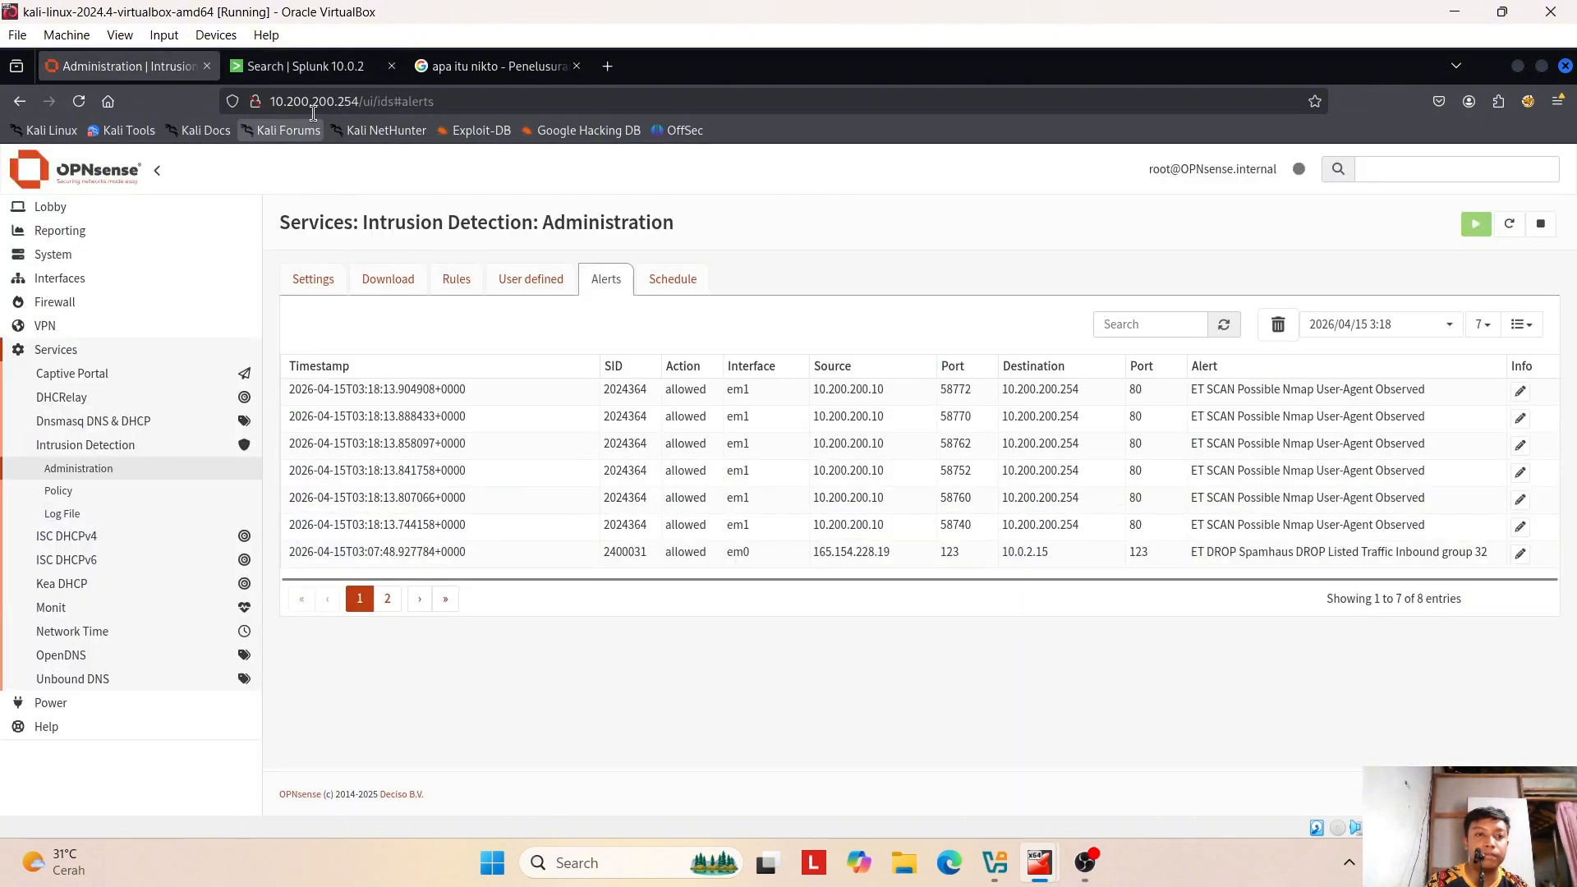
pyautogui.moveTo(364, 101); pyautogui.dragTo(269, 101)
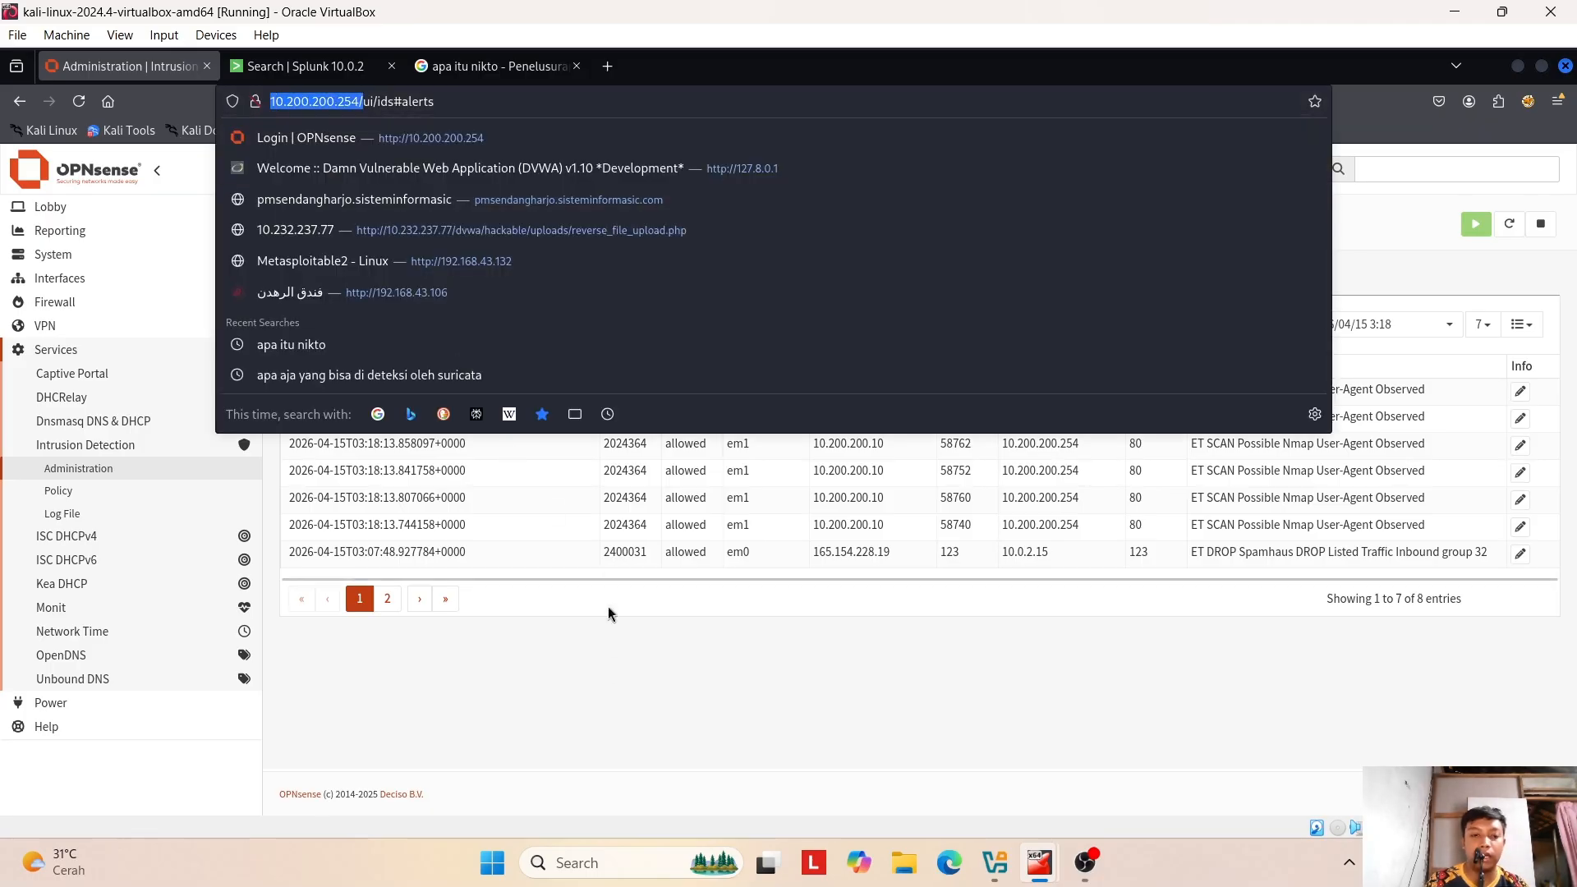
pyautogui.click(613, 693)
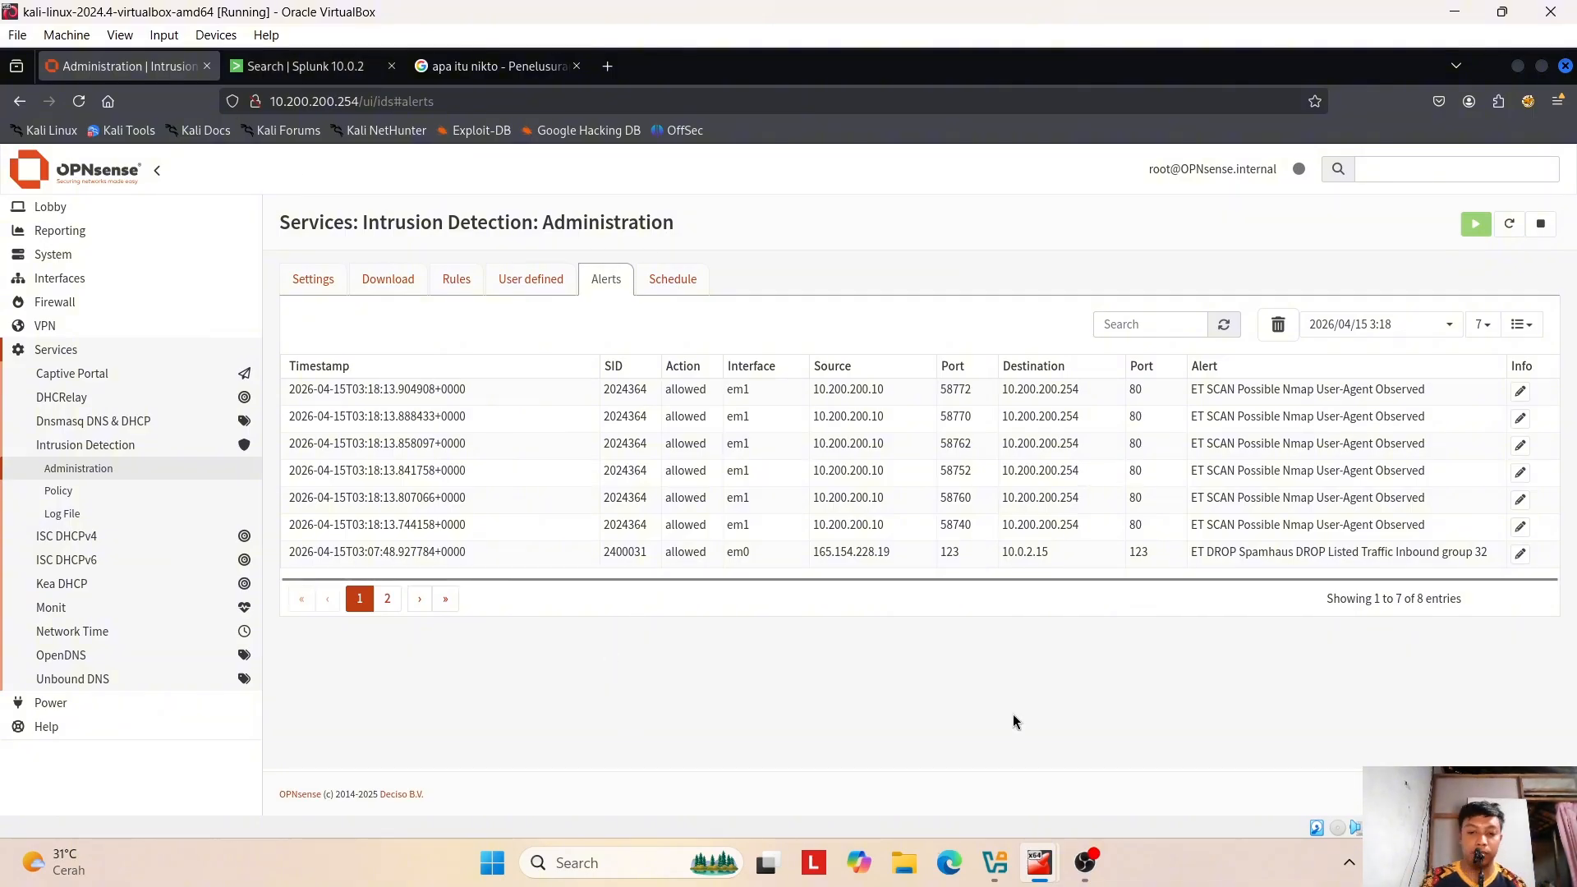
# - Switch to the OPNsense console and follow the Suricata log live with tail -f /var/log/suricata/eve.json
pyautogui.moveTo(1018, 884)
pyautogui.moveTo(848, 753)
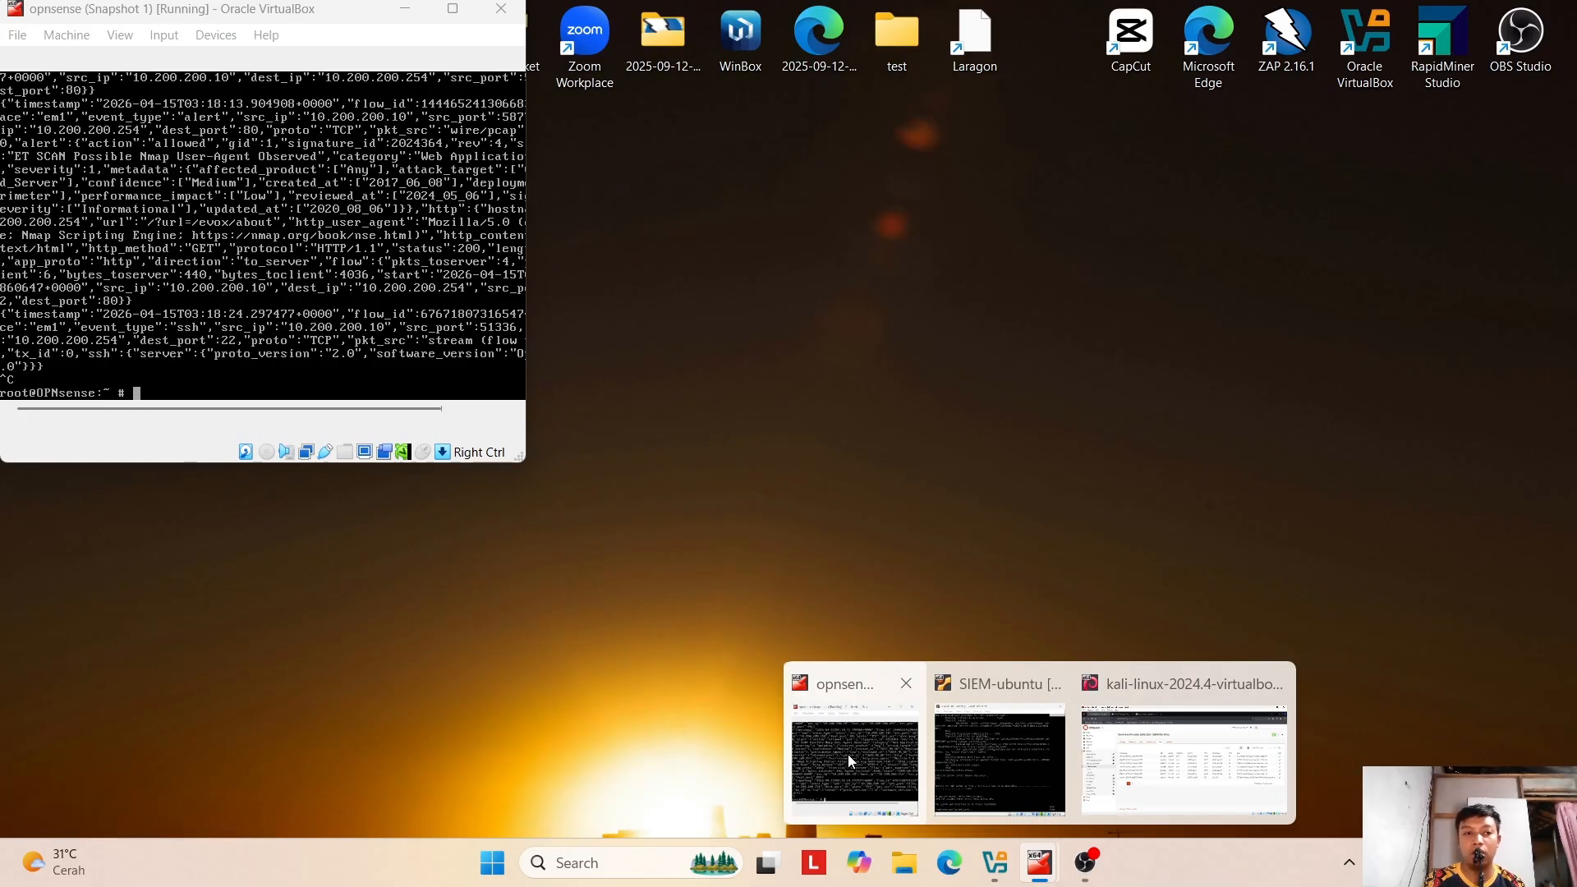
pyautogui.click(847, 754)
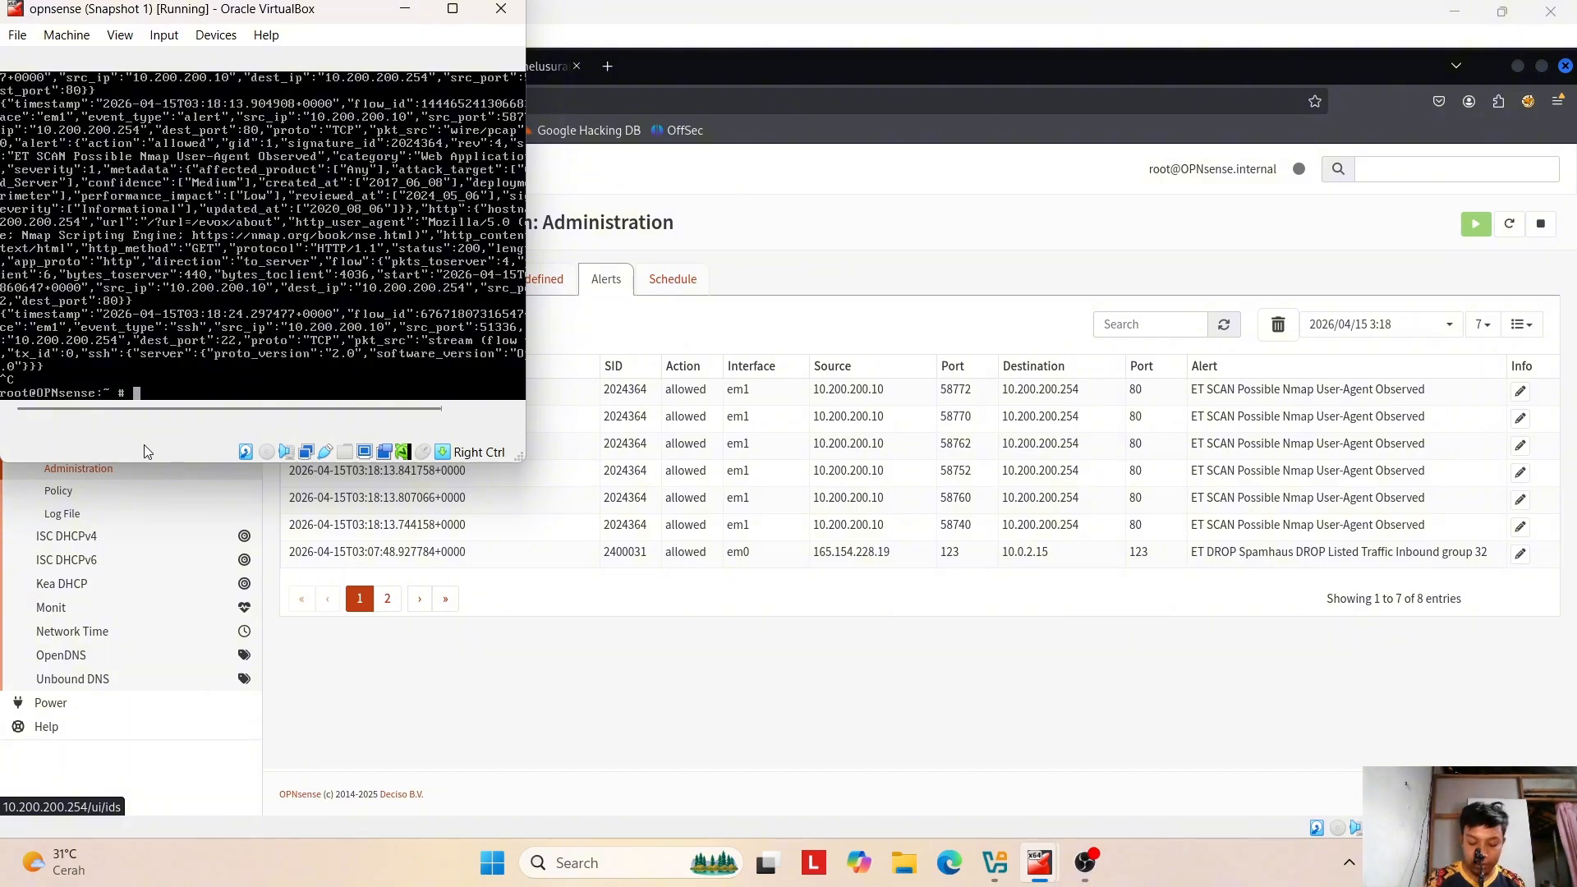
pyautogui.press('Up')
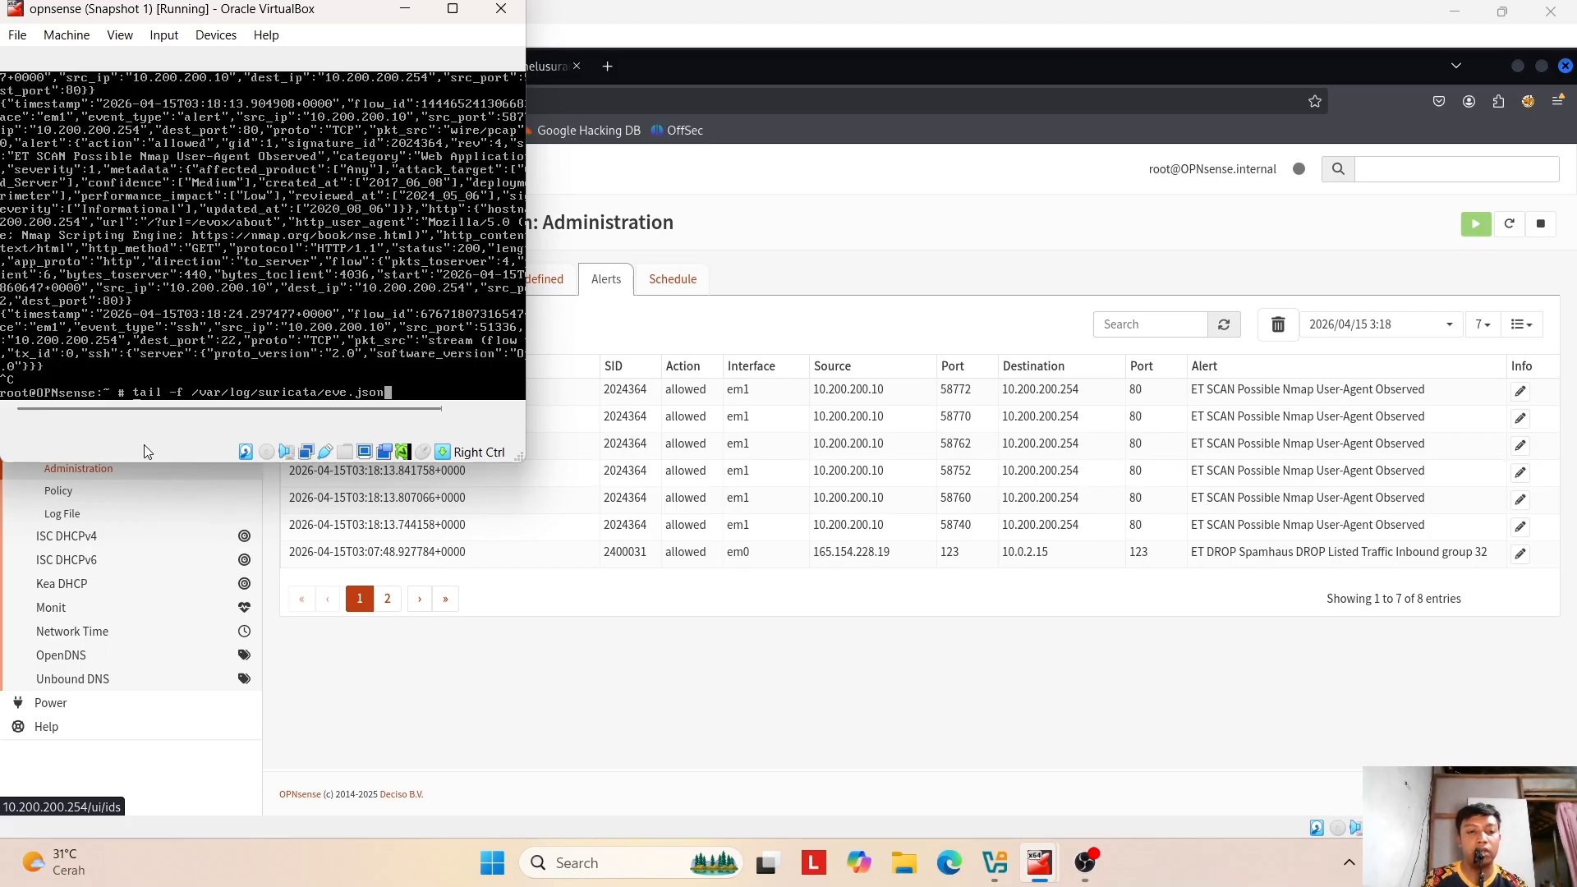
pyautogui.press('Return')
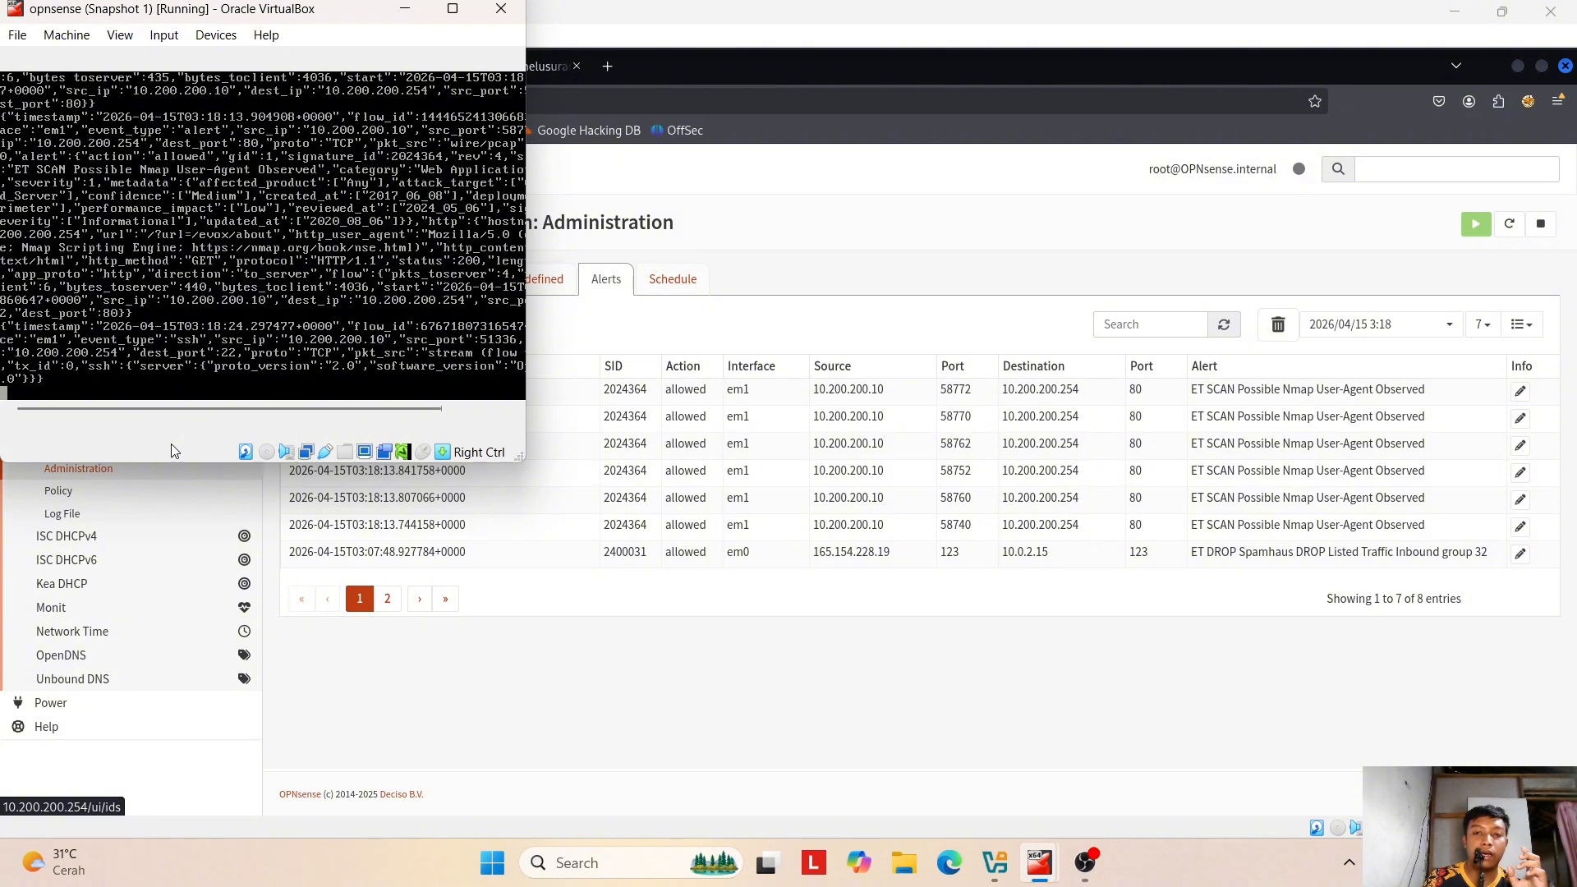
# - Look over the live eve.json output in the OPNsense console and return to the Kali virtual machine
pyautogui.moveTo(189, 413); pyautogui.dragTo(153, 411)
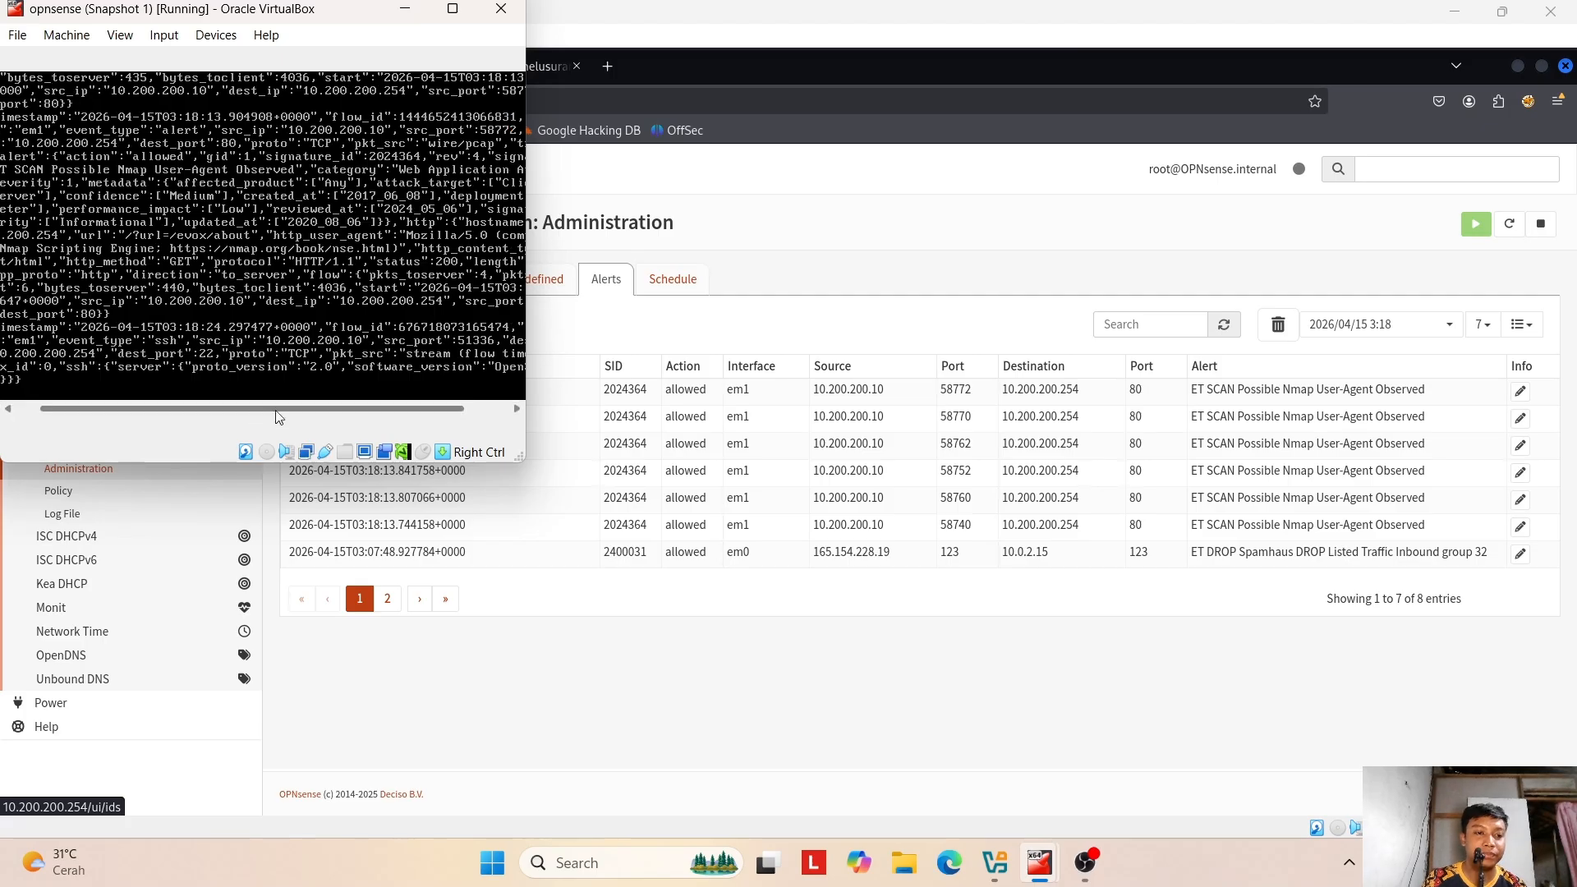
pyautogui.click(555, 673)
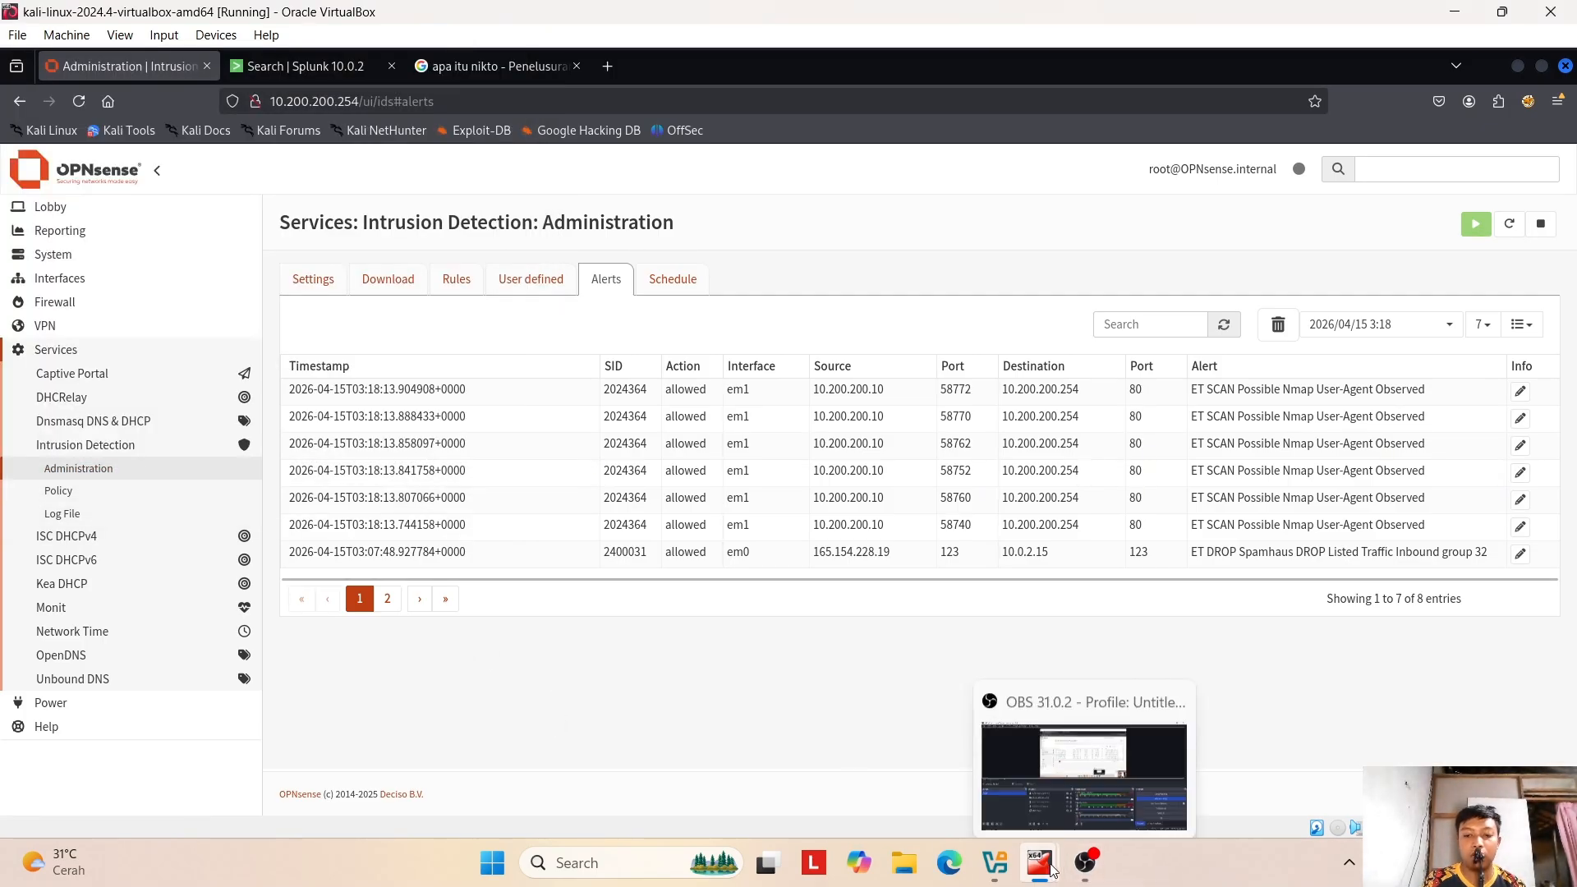
pyautogui.moveTo(1038, 862)
pyautogui.click(890, 777)
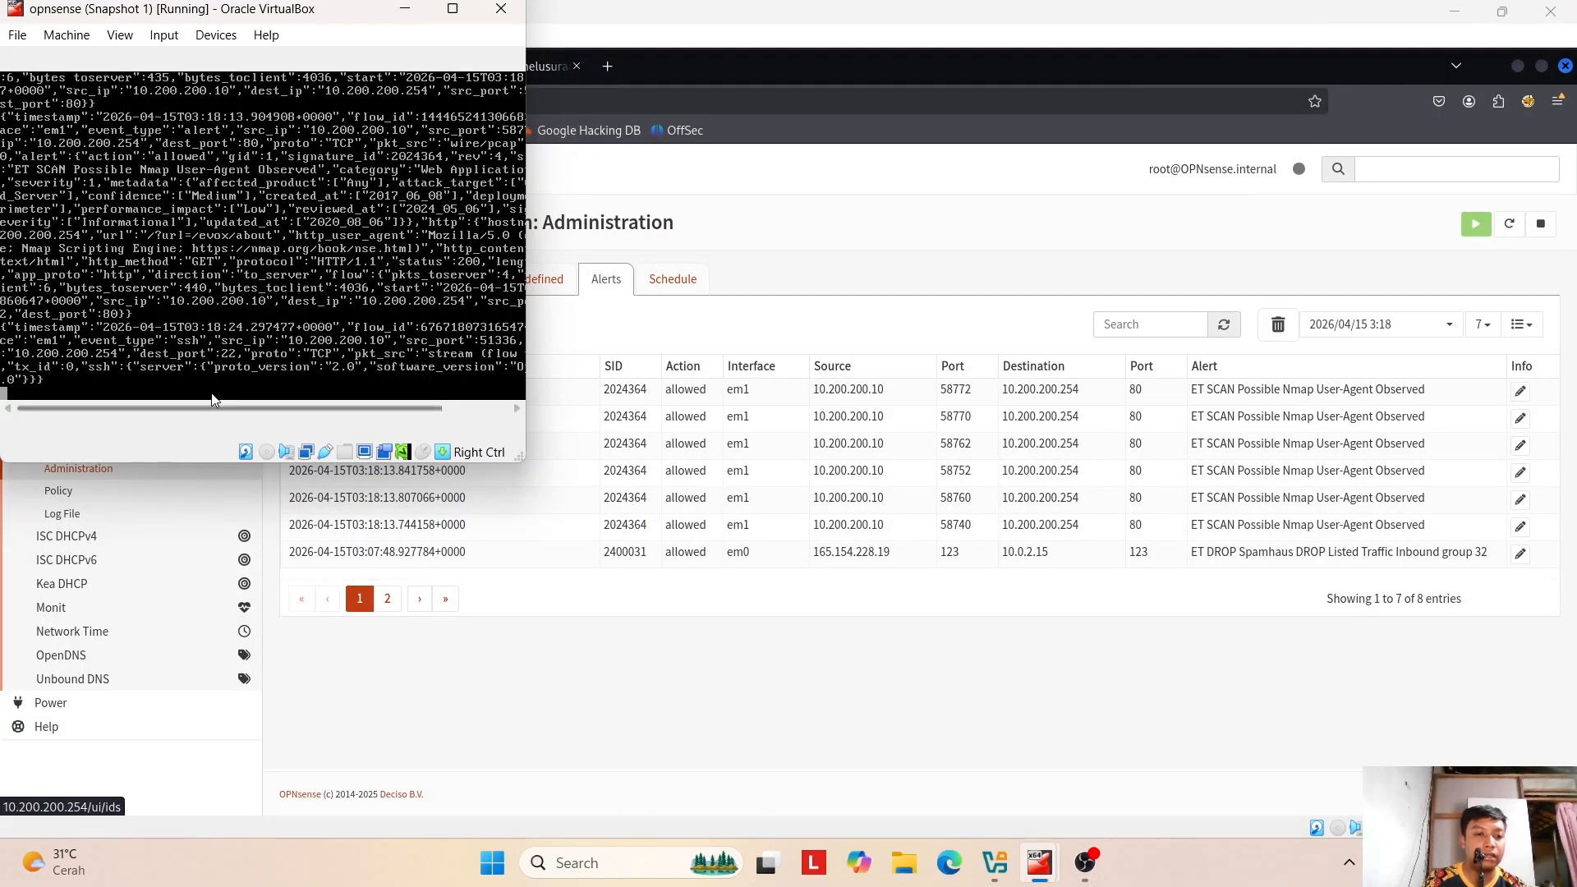
pyautogui.moveTo(165, 407); pyautogui.dragTo(201, 409)
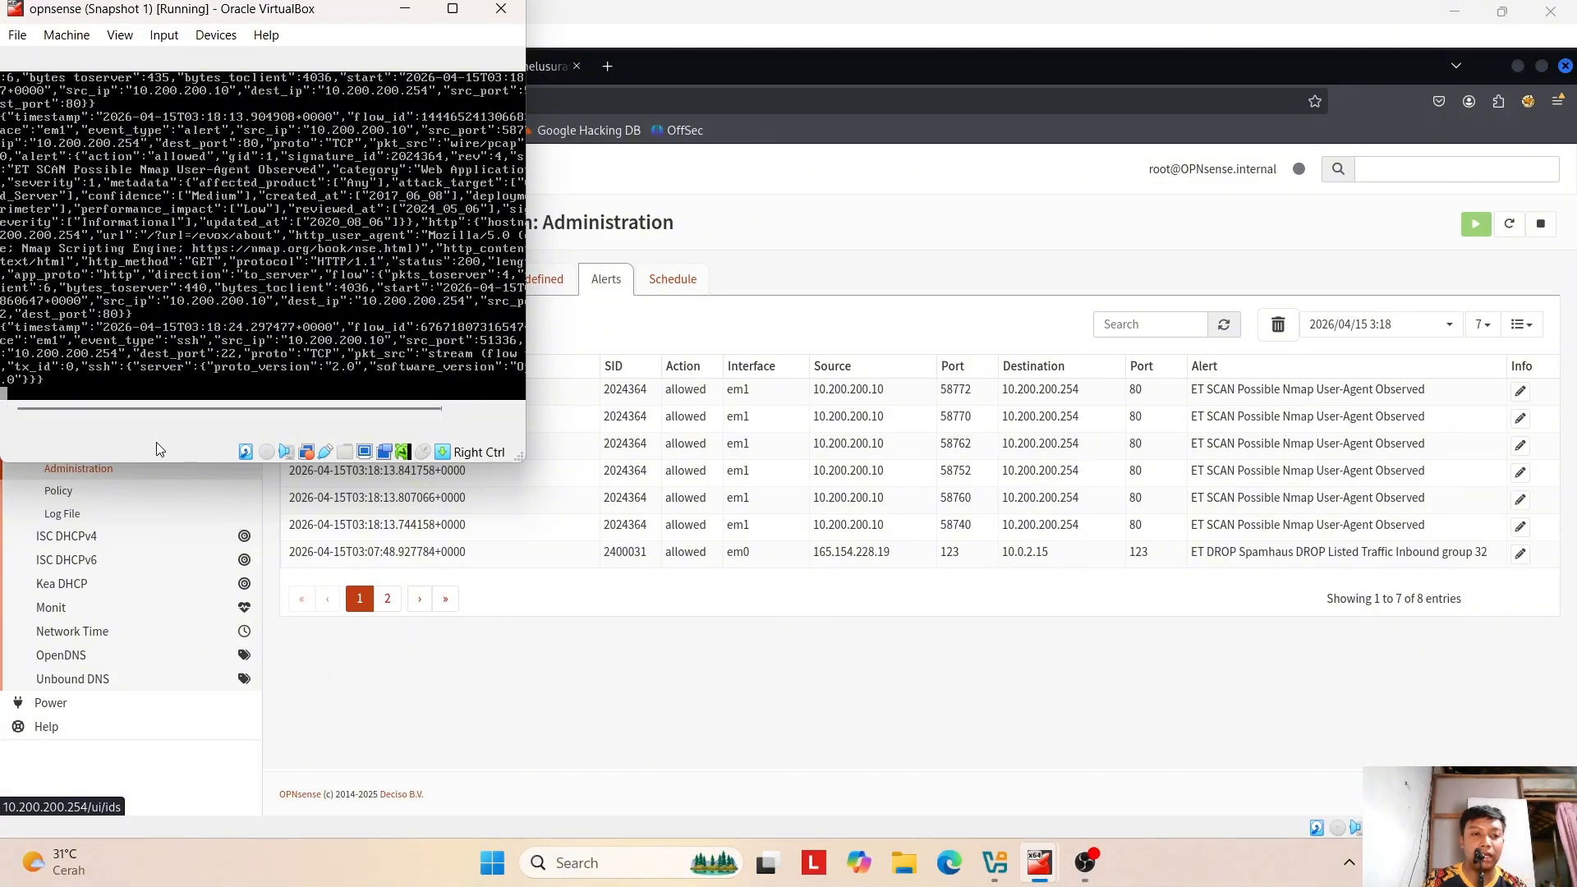
pyautogui.click(673, 732)
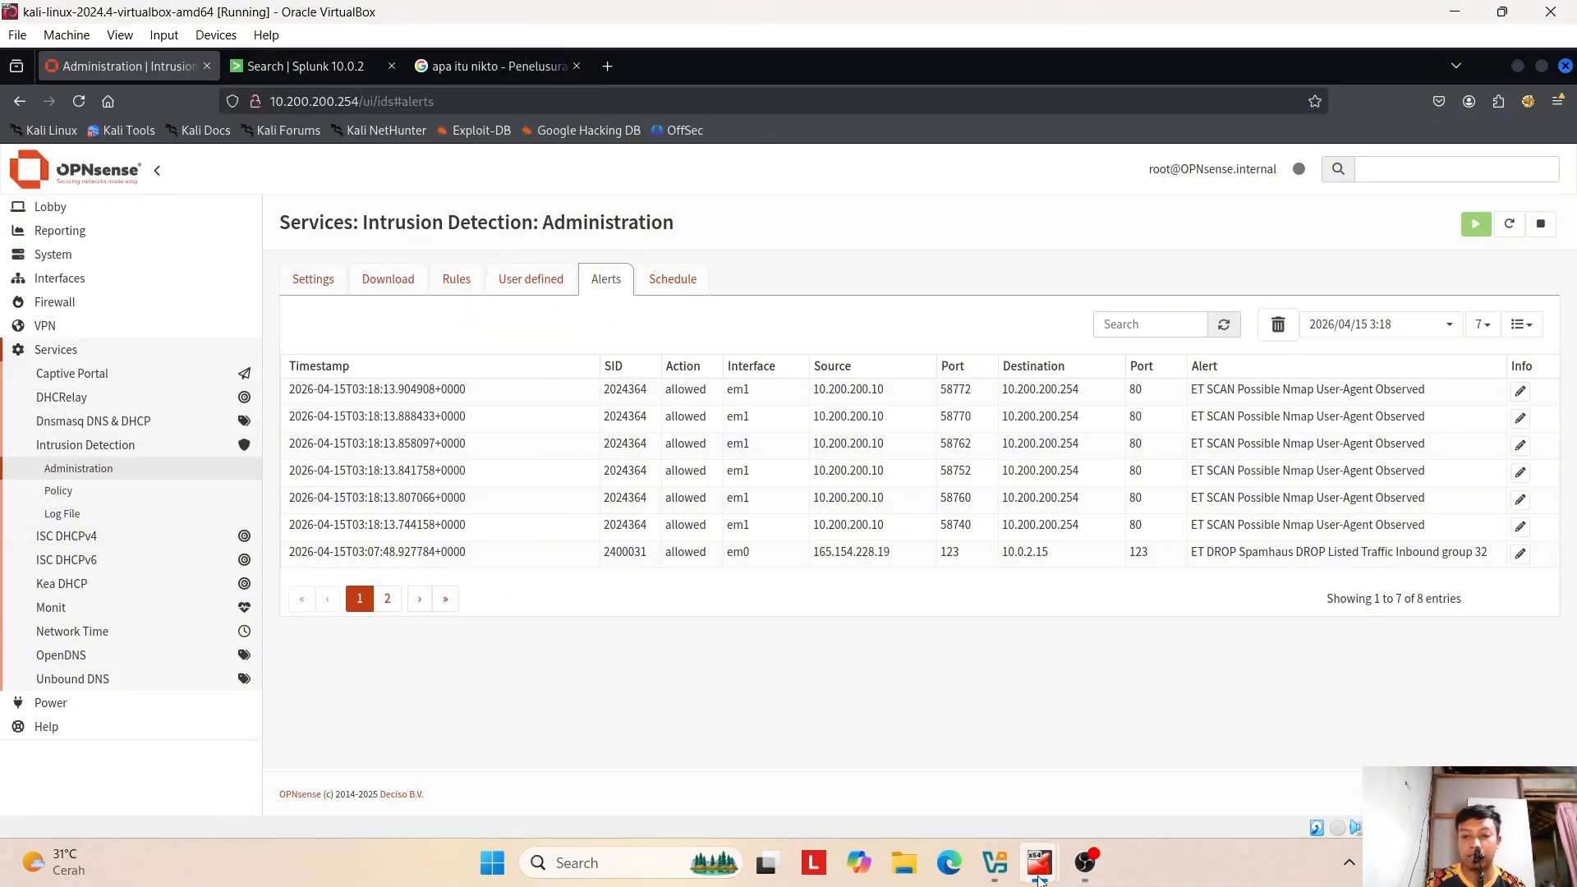
# - Switch to the Kali terminal and review the earlier nmap -sV 10.200.200.254 scan, highlighting the command and the OPNsense HTTP service
pyautogui.moveTo(1038, 862)
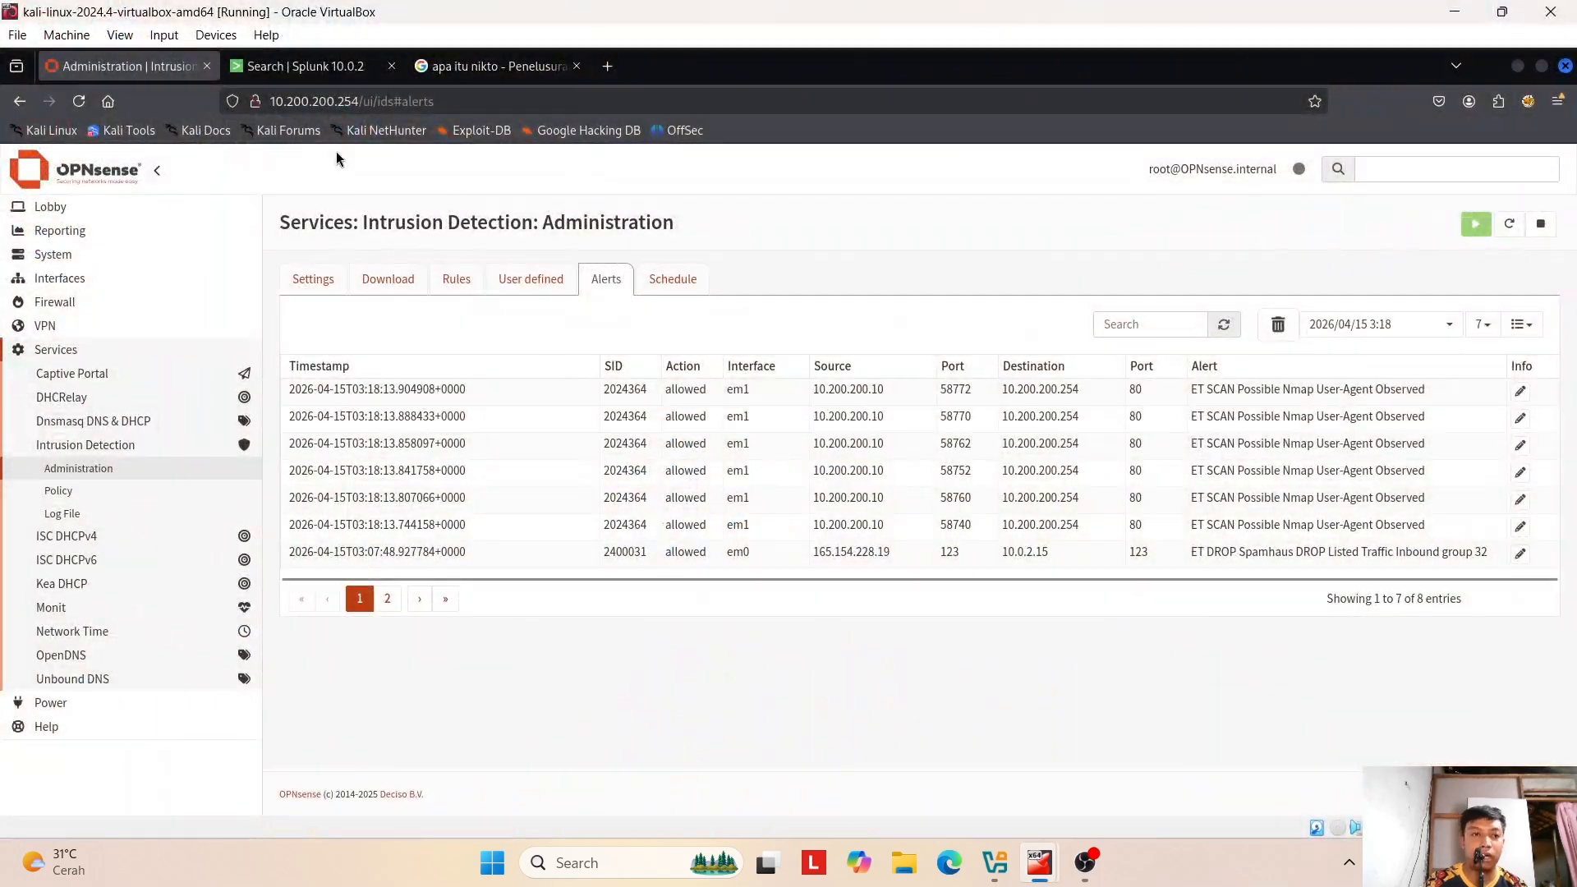
pyautogui.click(352, 68)
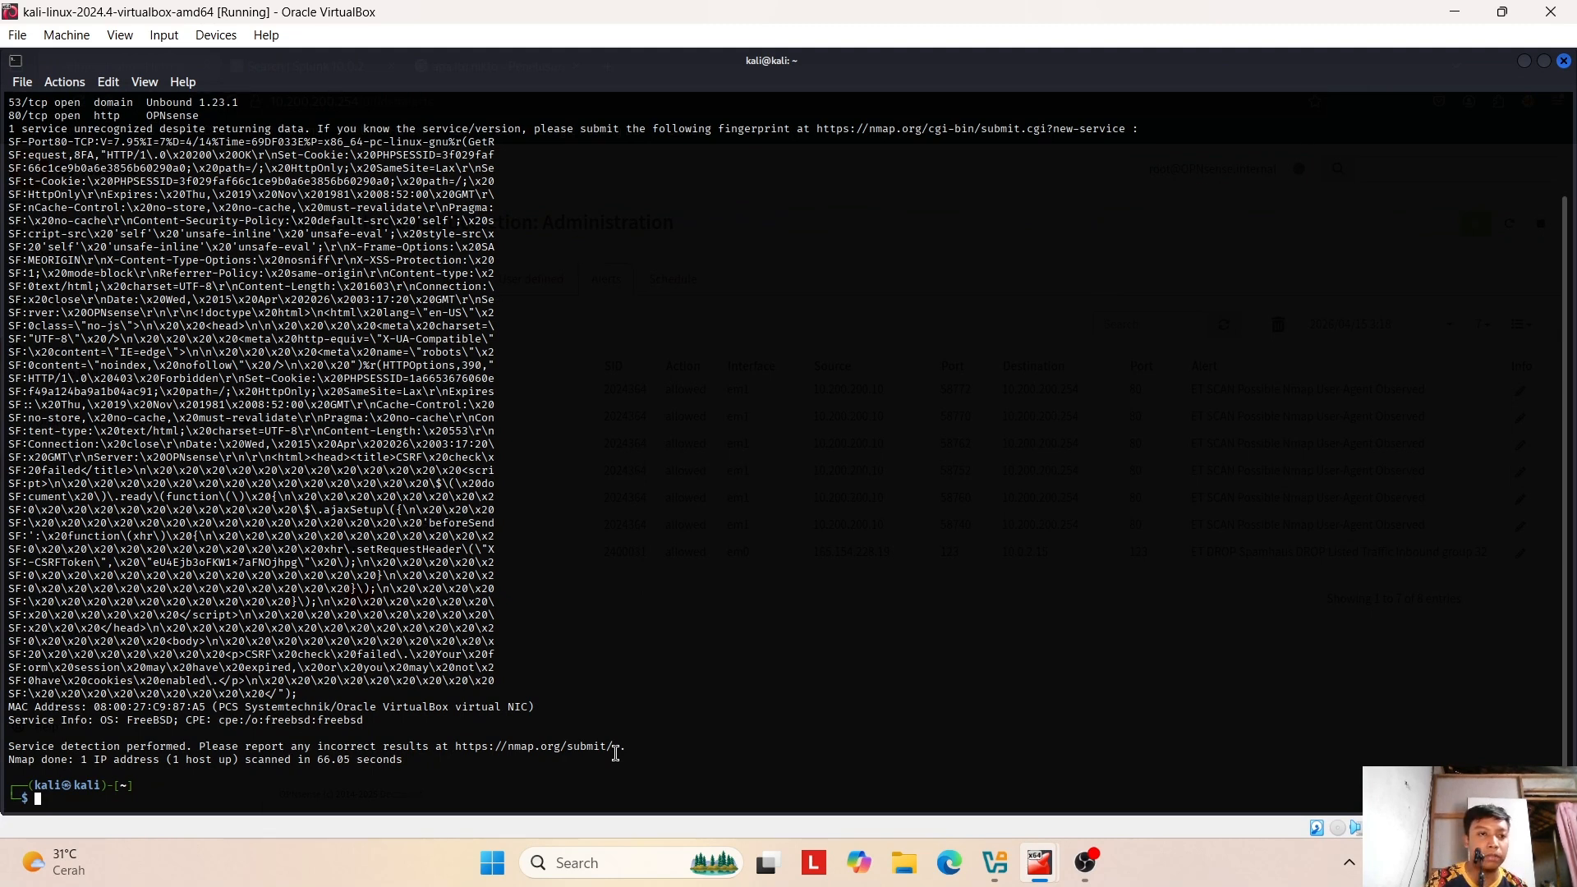
pyautogui.scroll(3, 615, 752)
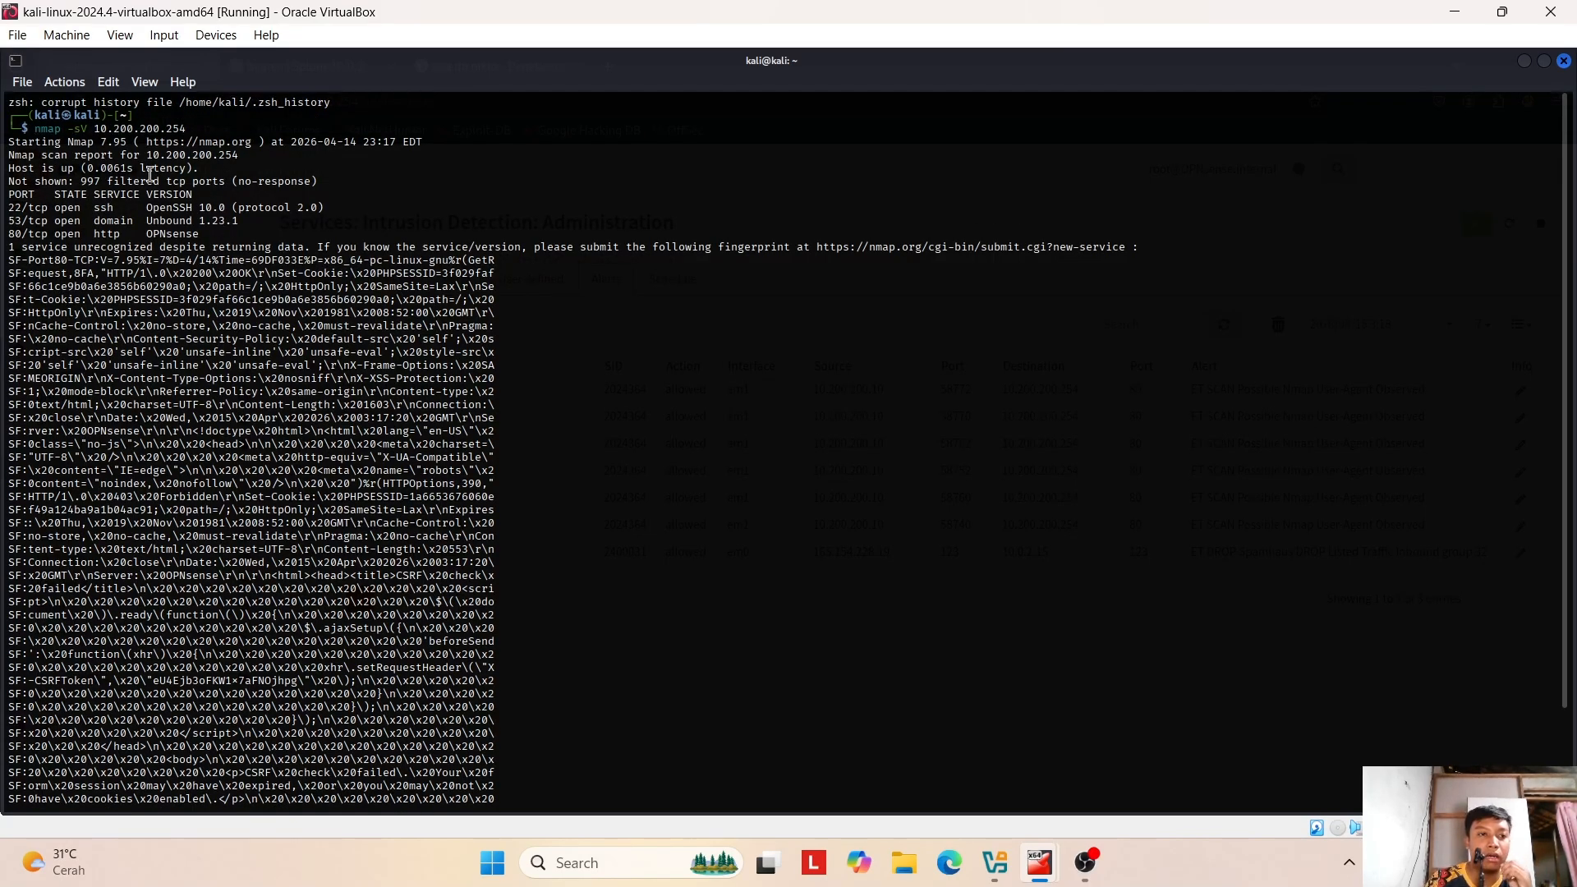
pyautogui.moveTo(197, 128); pyautogui.dragTo(29, 127)
pyautogui.click(206, 117)
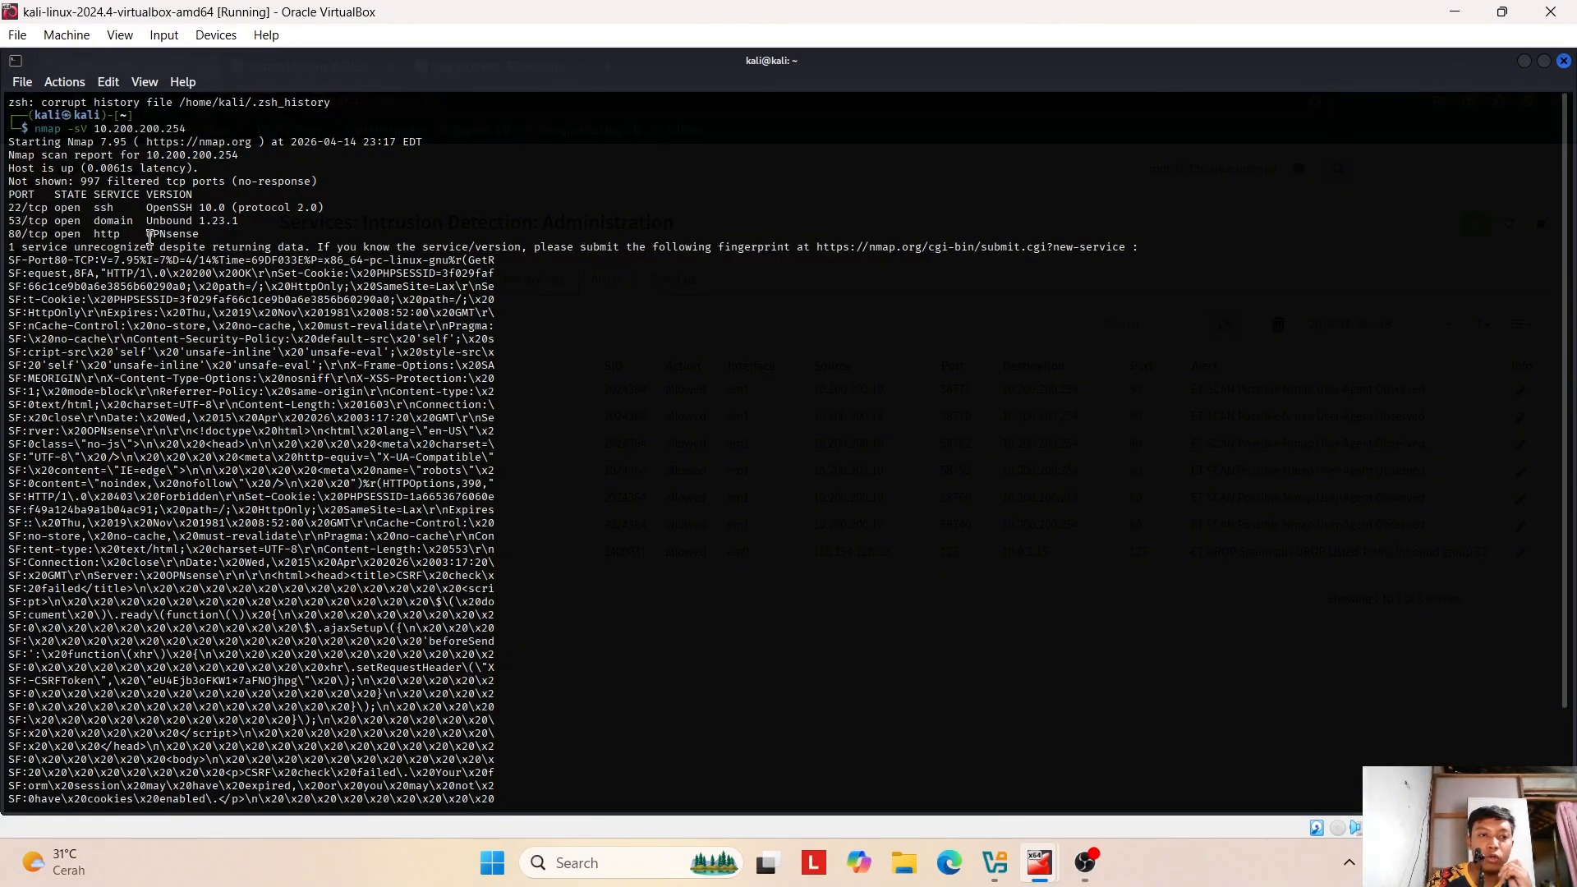
pyautogui.moveTo(197, 234); pyautogui.dragTo(147, 233)
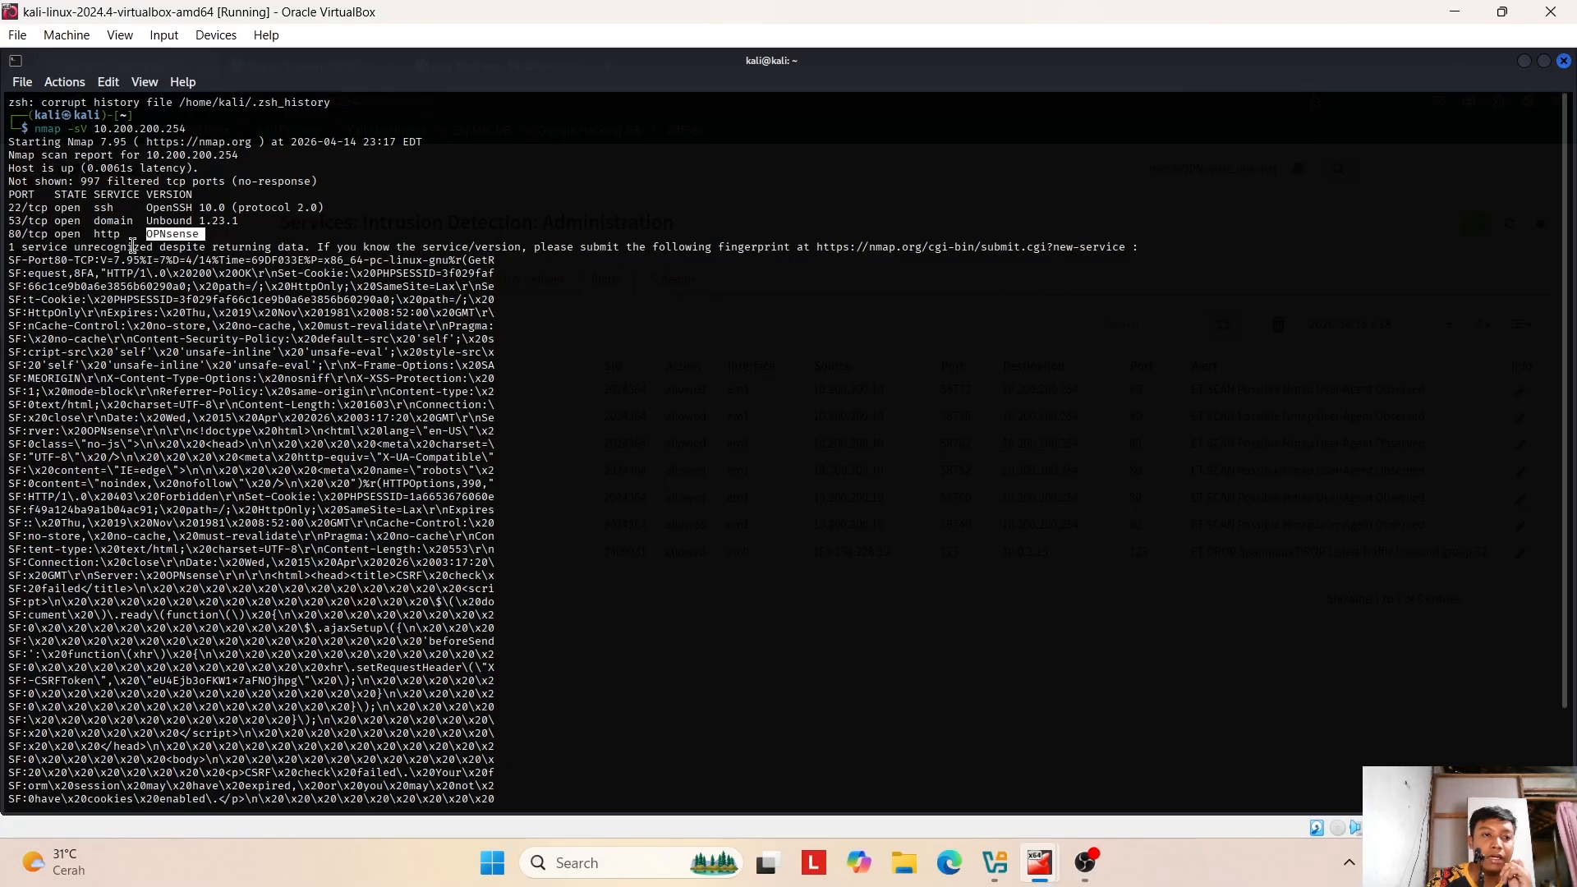
pyautogui.click(129, 233)
pyautogui.doubleClick(120, 234)
pyautogui.click(209, 236)
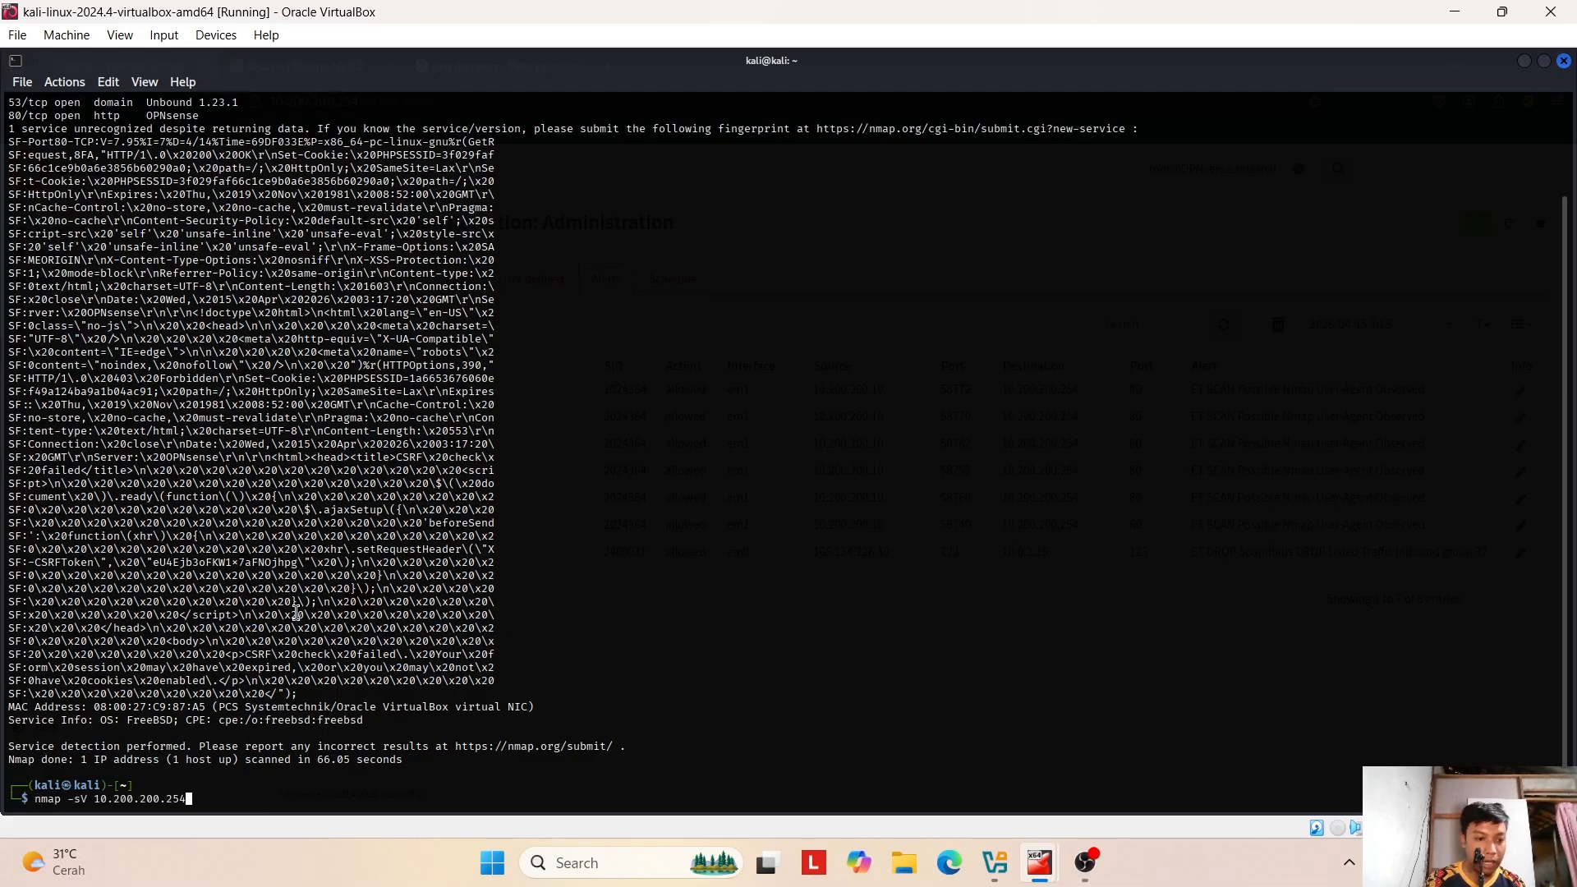
# - Display Nikto's full help in the terminal and highlight the -Tuning option and its list of scan tuning types
pyautogui.write('ls')
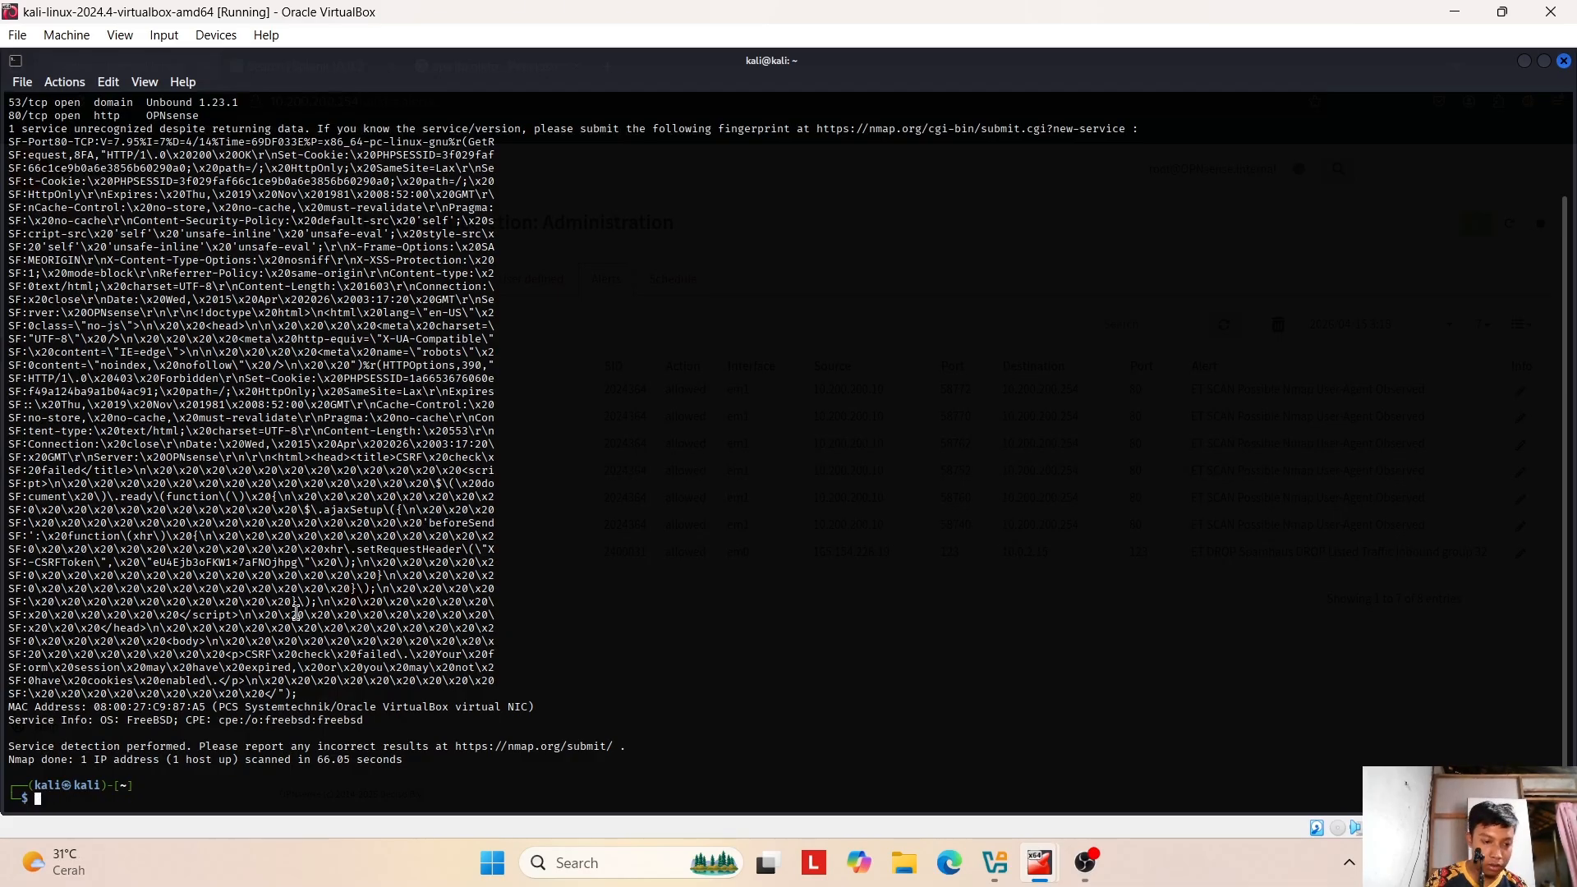
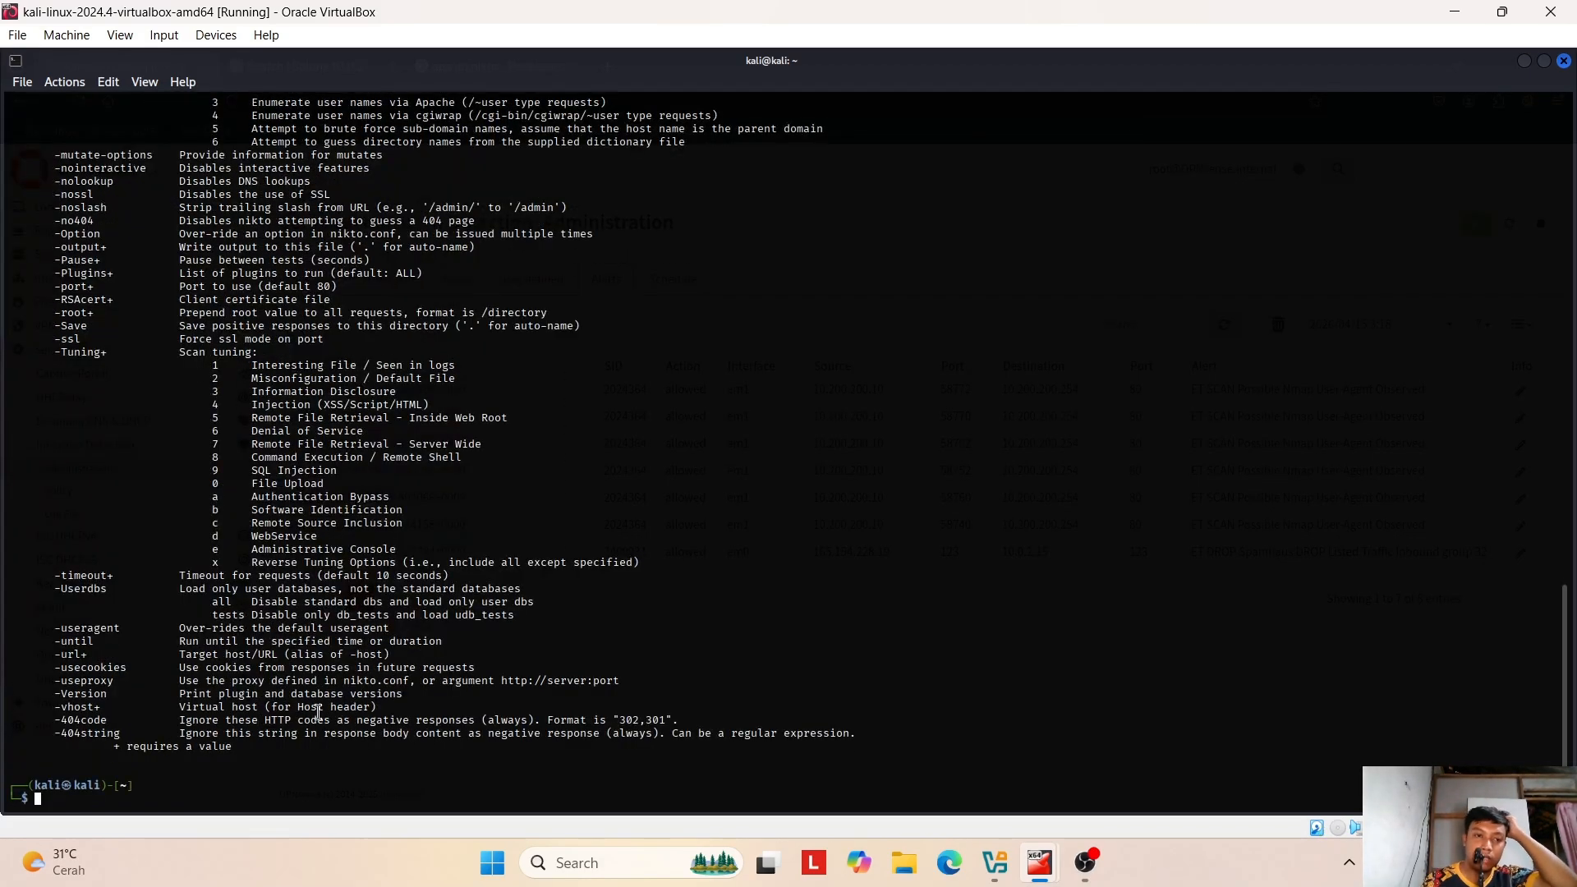
pyautogui.moveTo(126, 353); pyautogui.dragTo(56, 352)
pyautogui.click(130, 373)
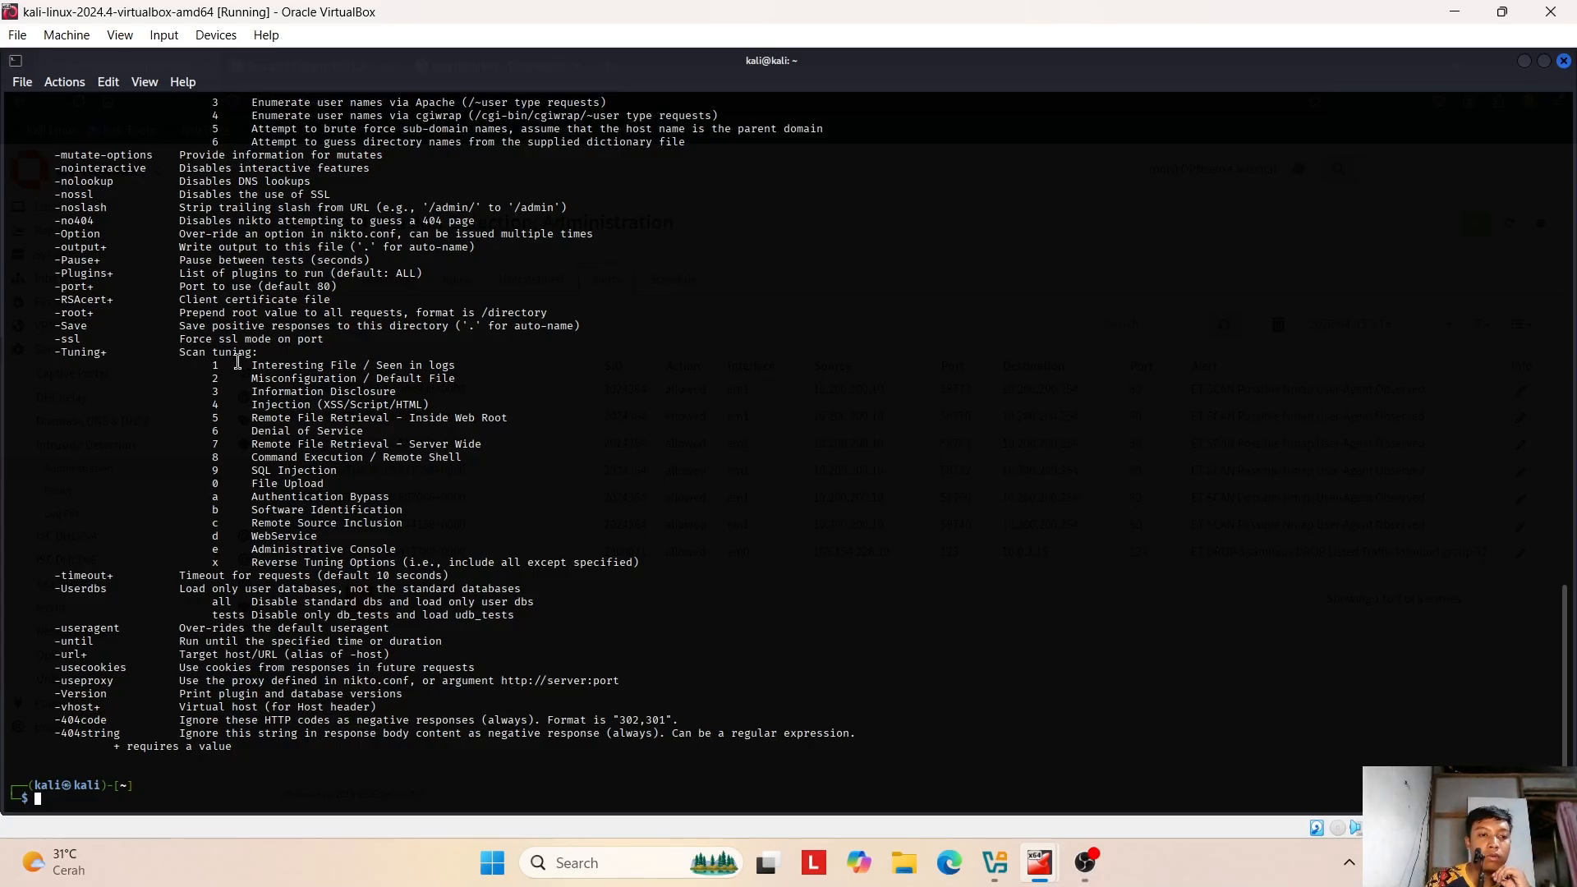
pyautogui.moveTo(238, 362); pyautogui.dragTo(648, 565)
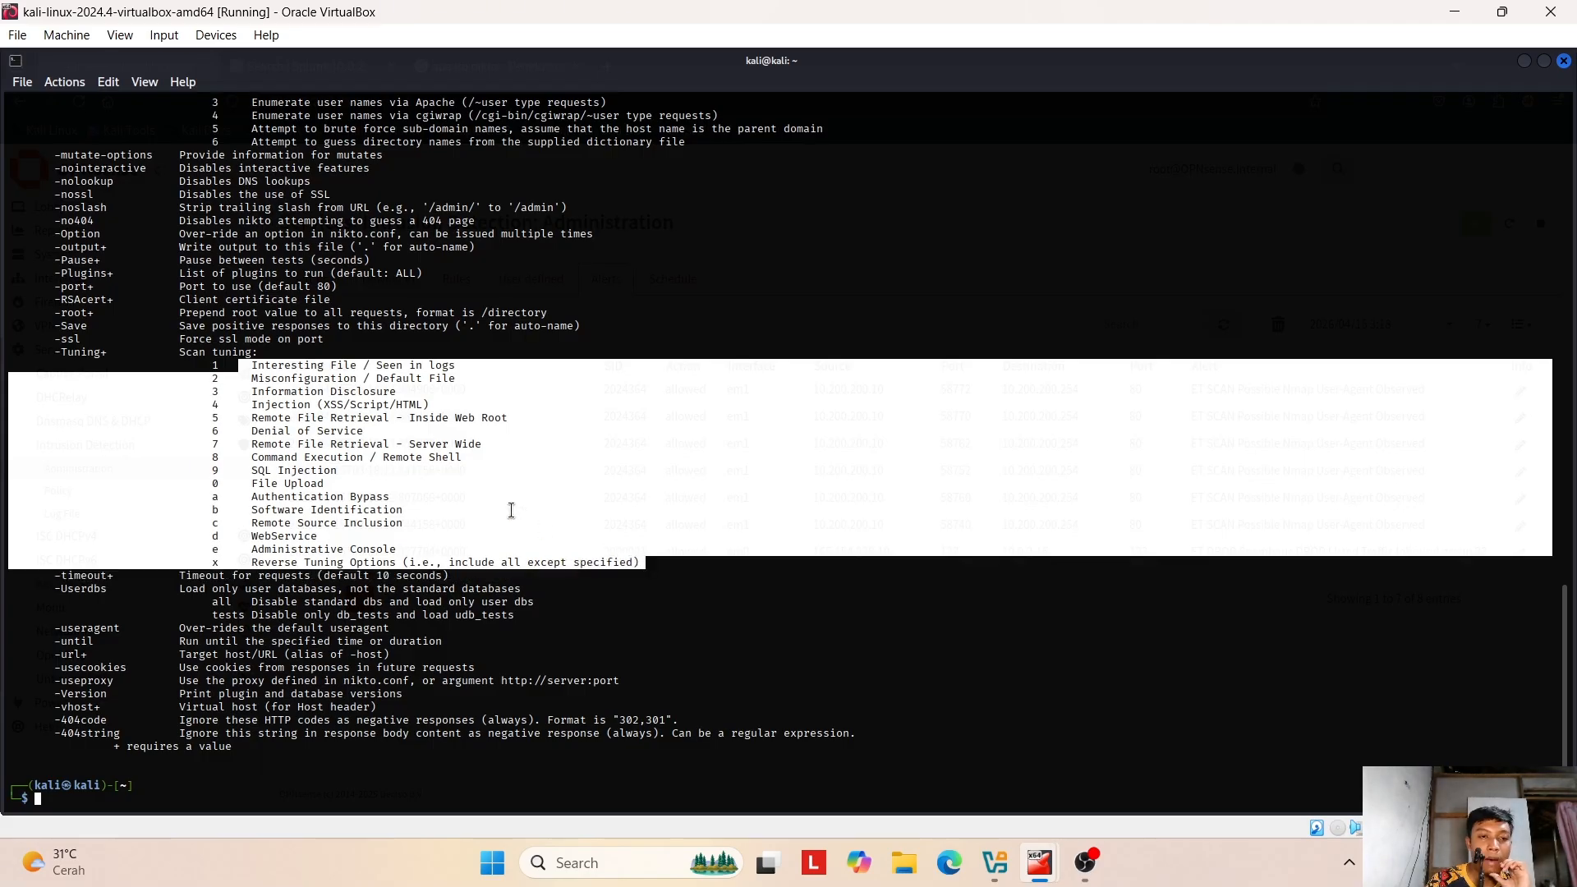
# - Examine individual Nikto tuning types such as Denial of Service, Misconfiguration and Information Disclosure, and skim the remaining help options
pyautogui.click(337, 427)
pyautogui.moveTo(387, 432); pyautogui.dragTo(252, 419)
pyautogui.click(337, 429)
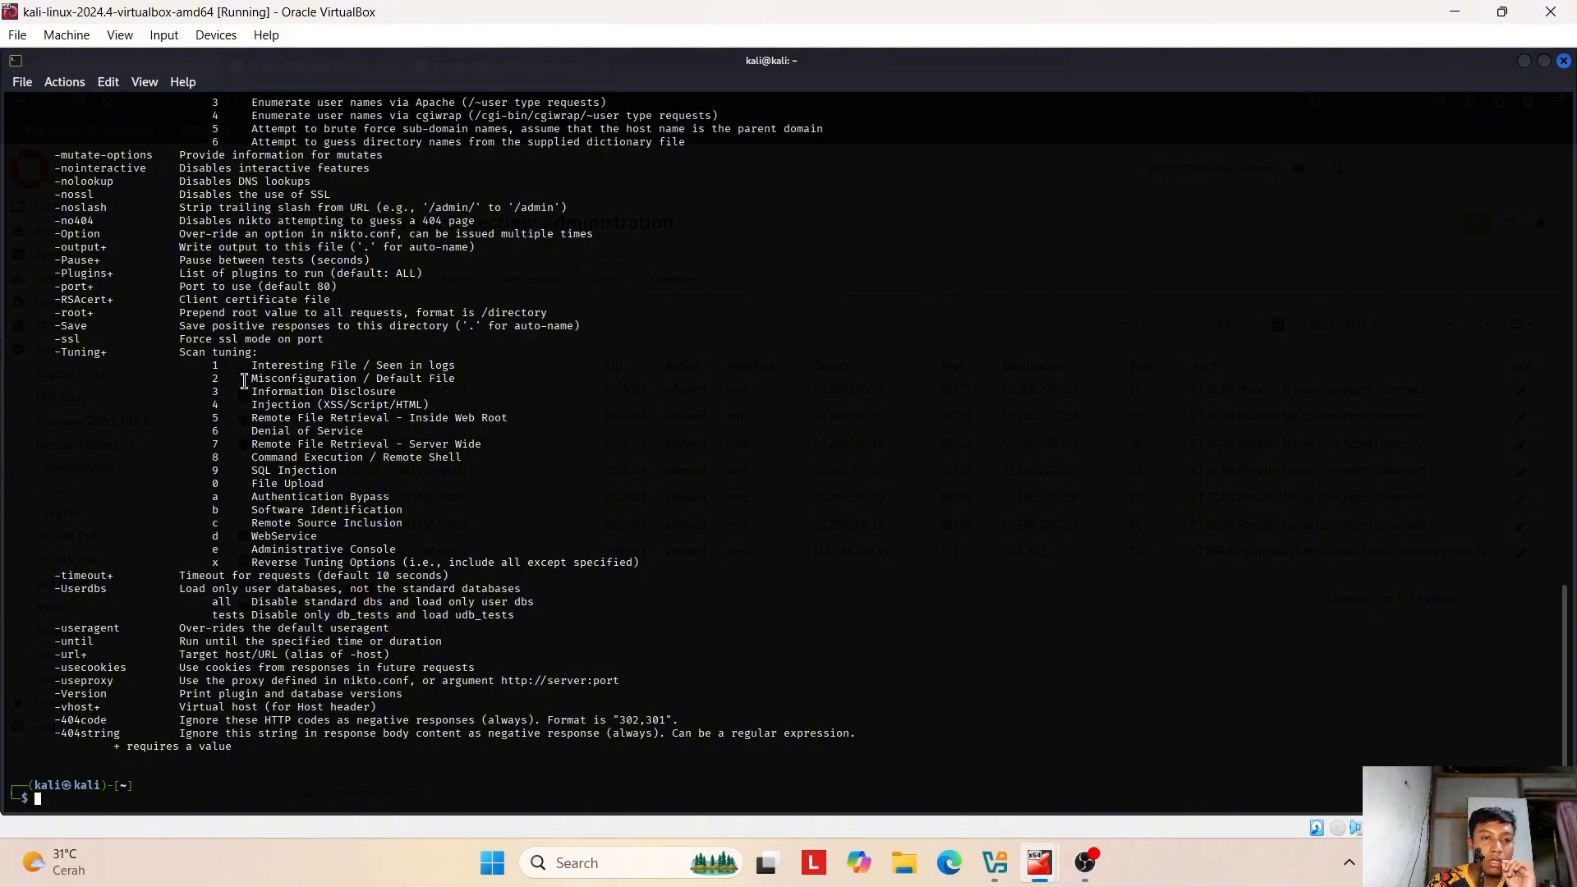
pyautogui.moveTo(245, 380); pyautogui.dragTo(423, 394)
pyautogui.click(395, 562)
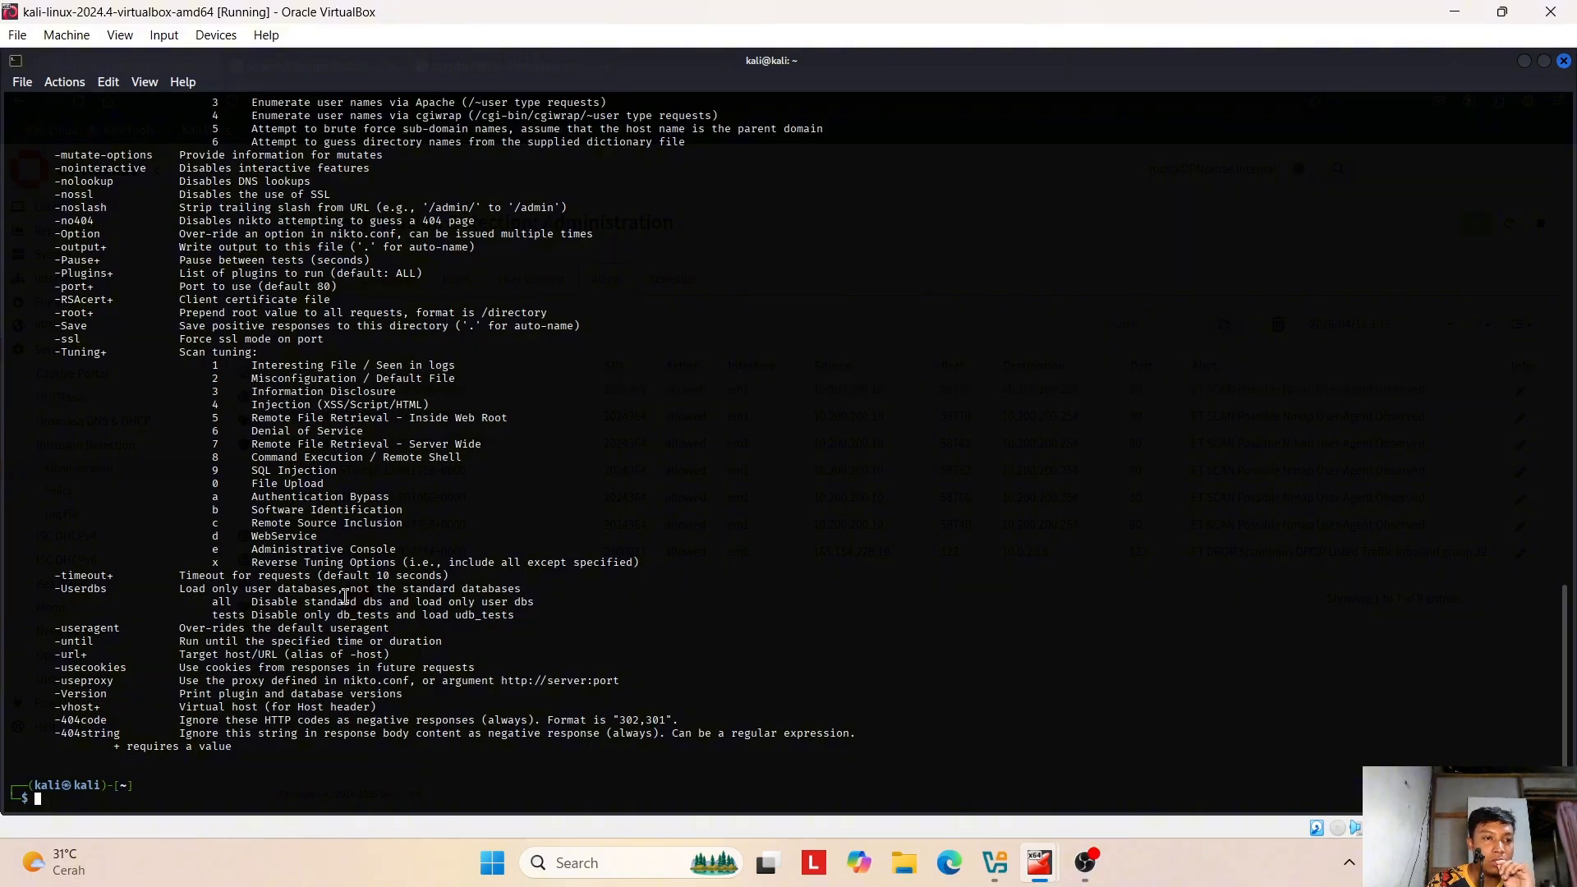
pyautogui.scroll(20, 345, 597)
pyautogui.scroll(-20, 214, 556)
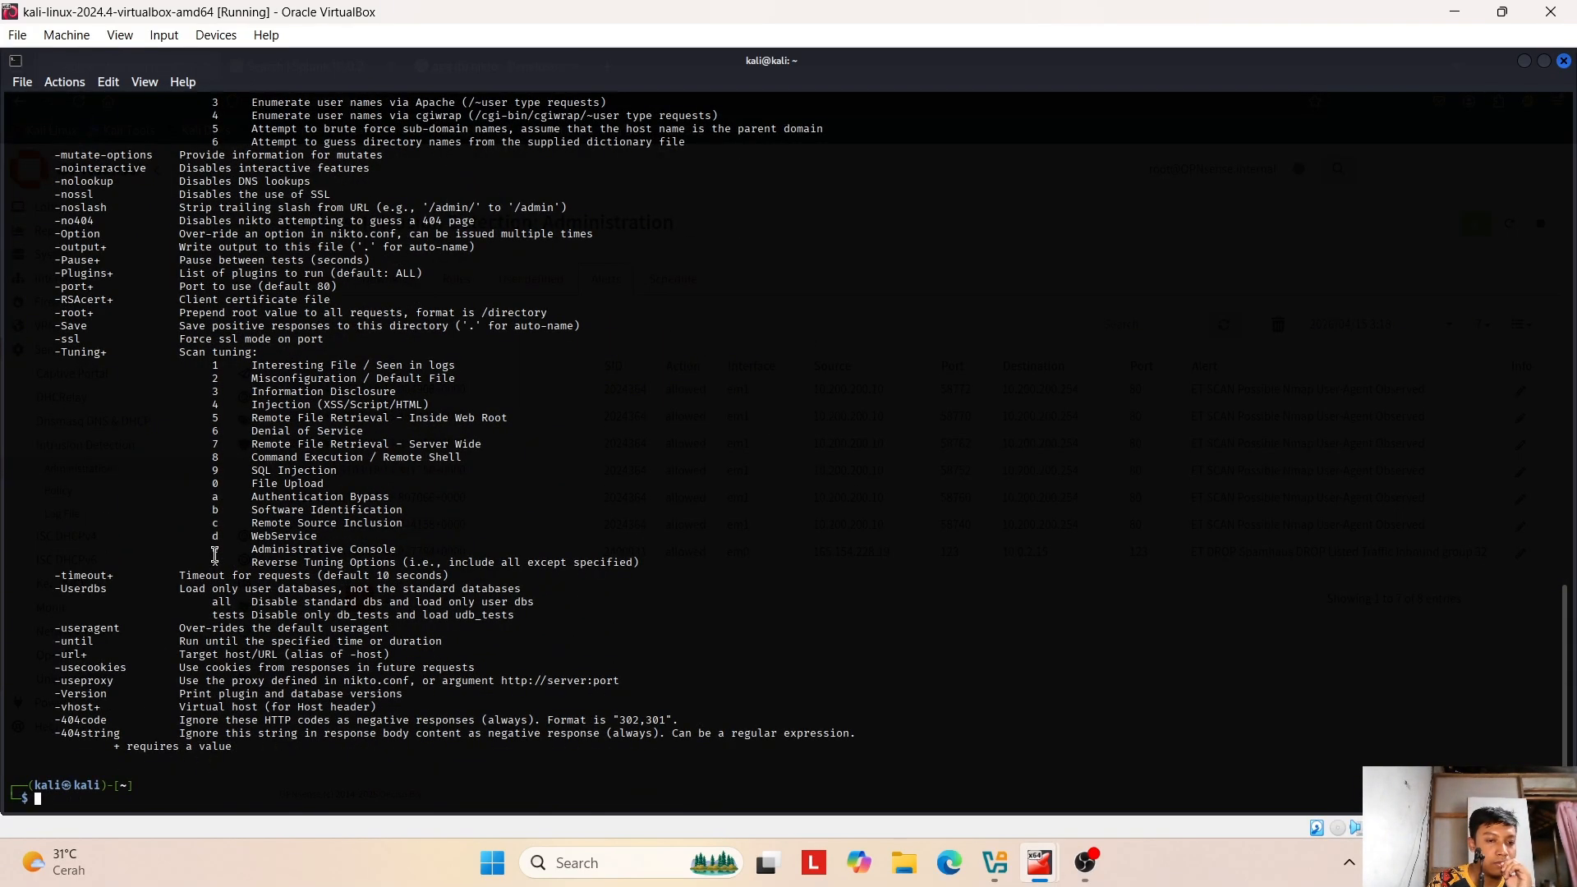
pyautogui.scroll(3, 551, 659)
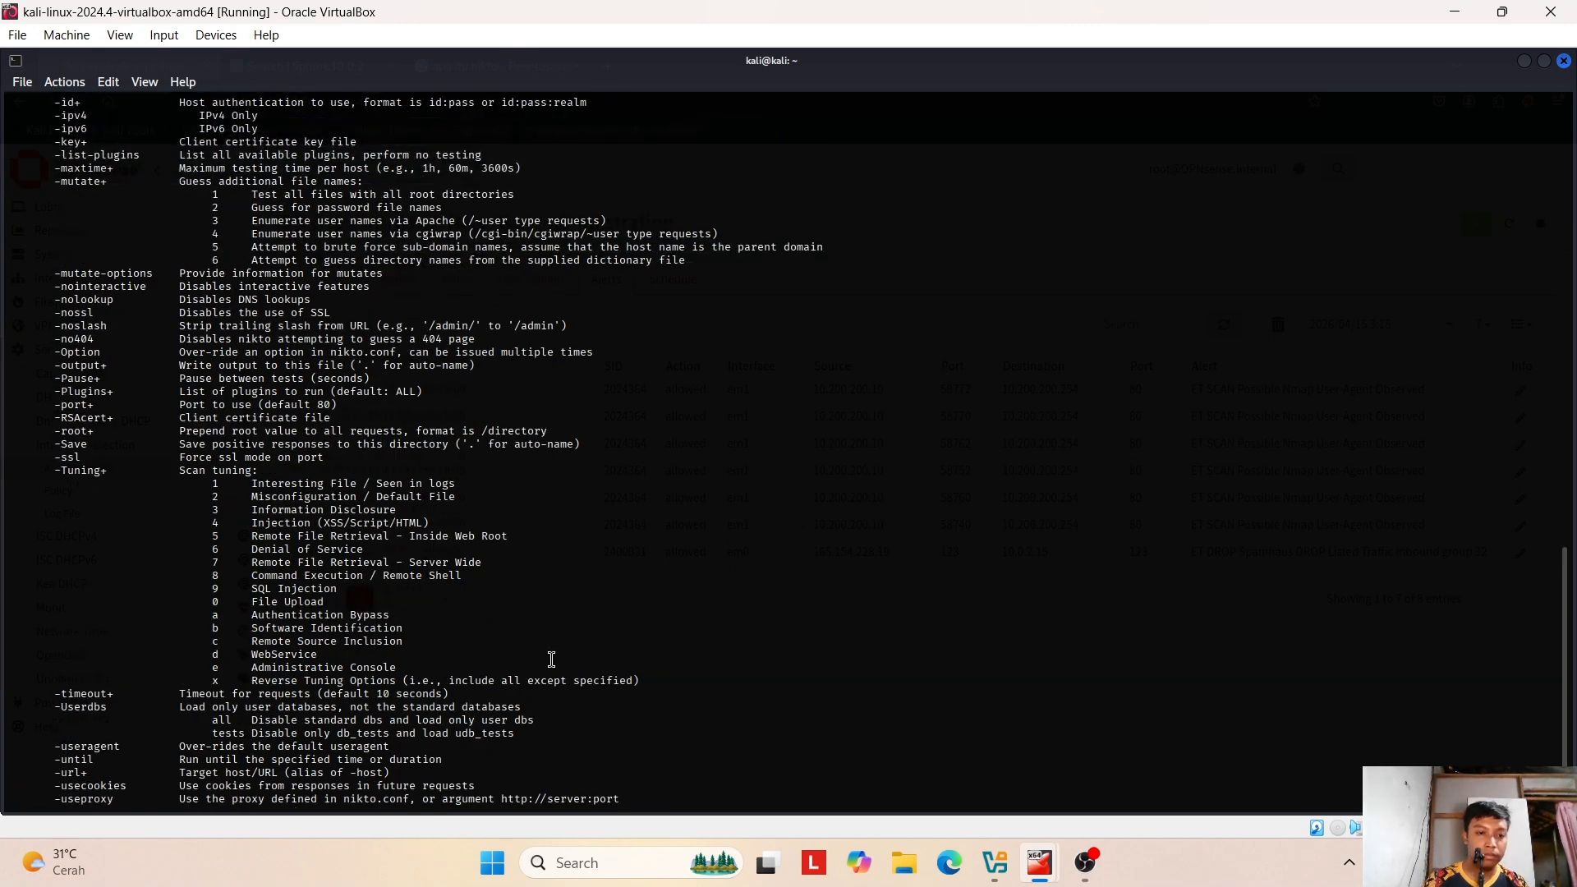
pyautogui.scroll(-3, 551, 660)
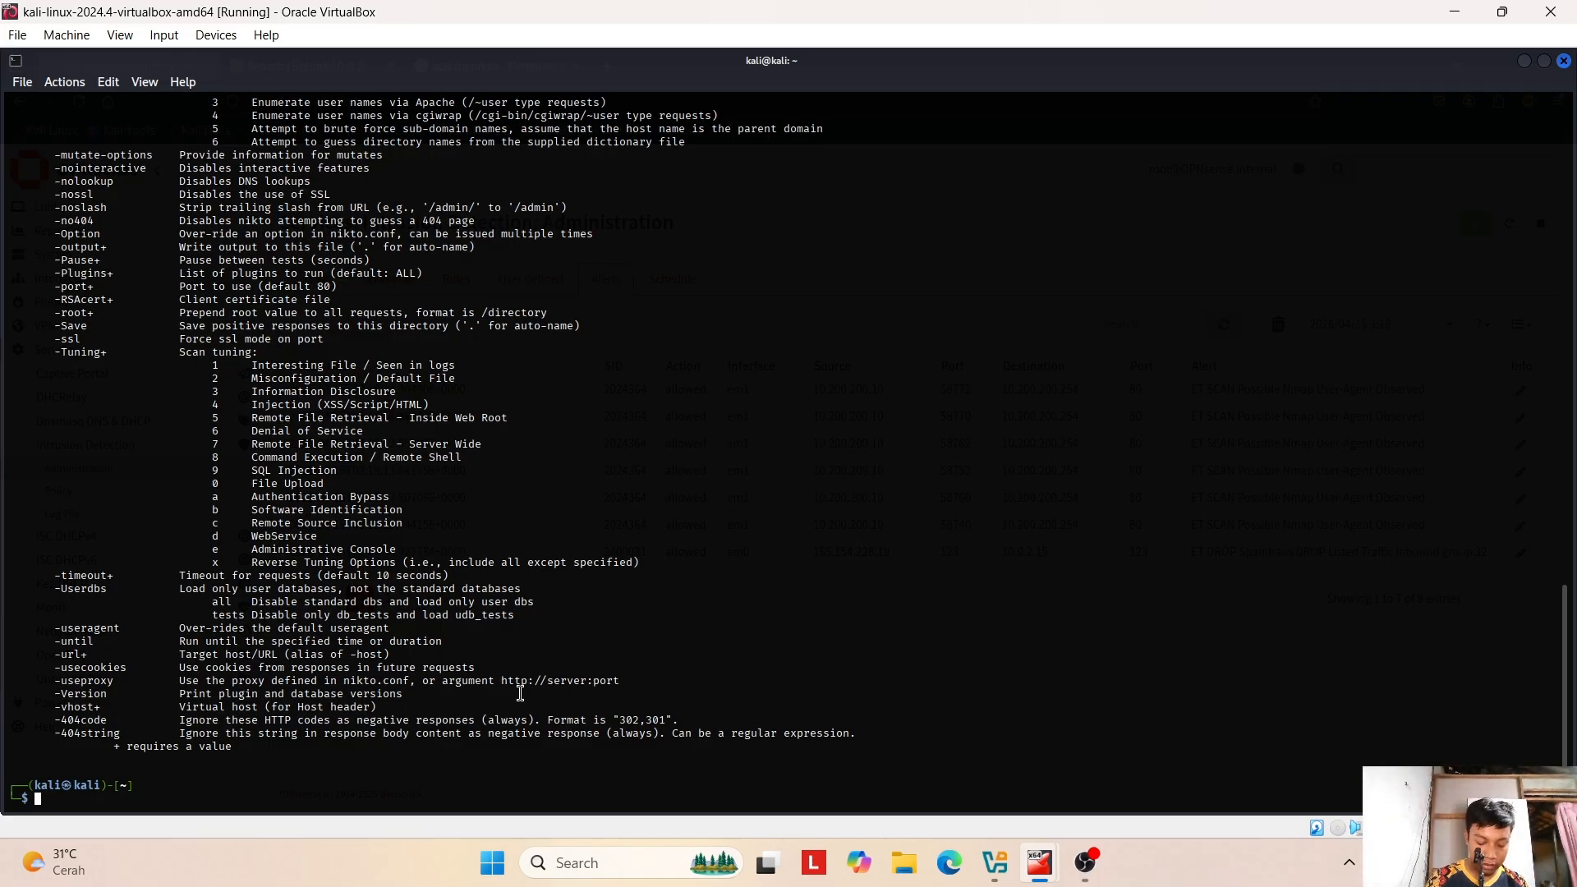
pyautogui.write('nikto -hort')
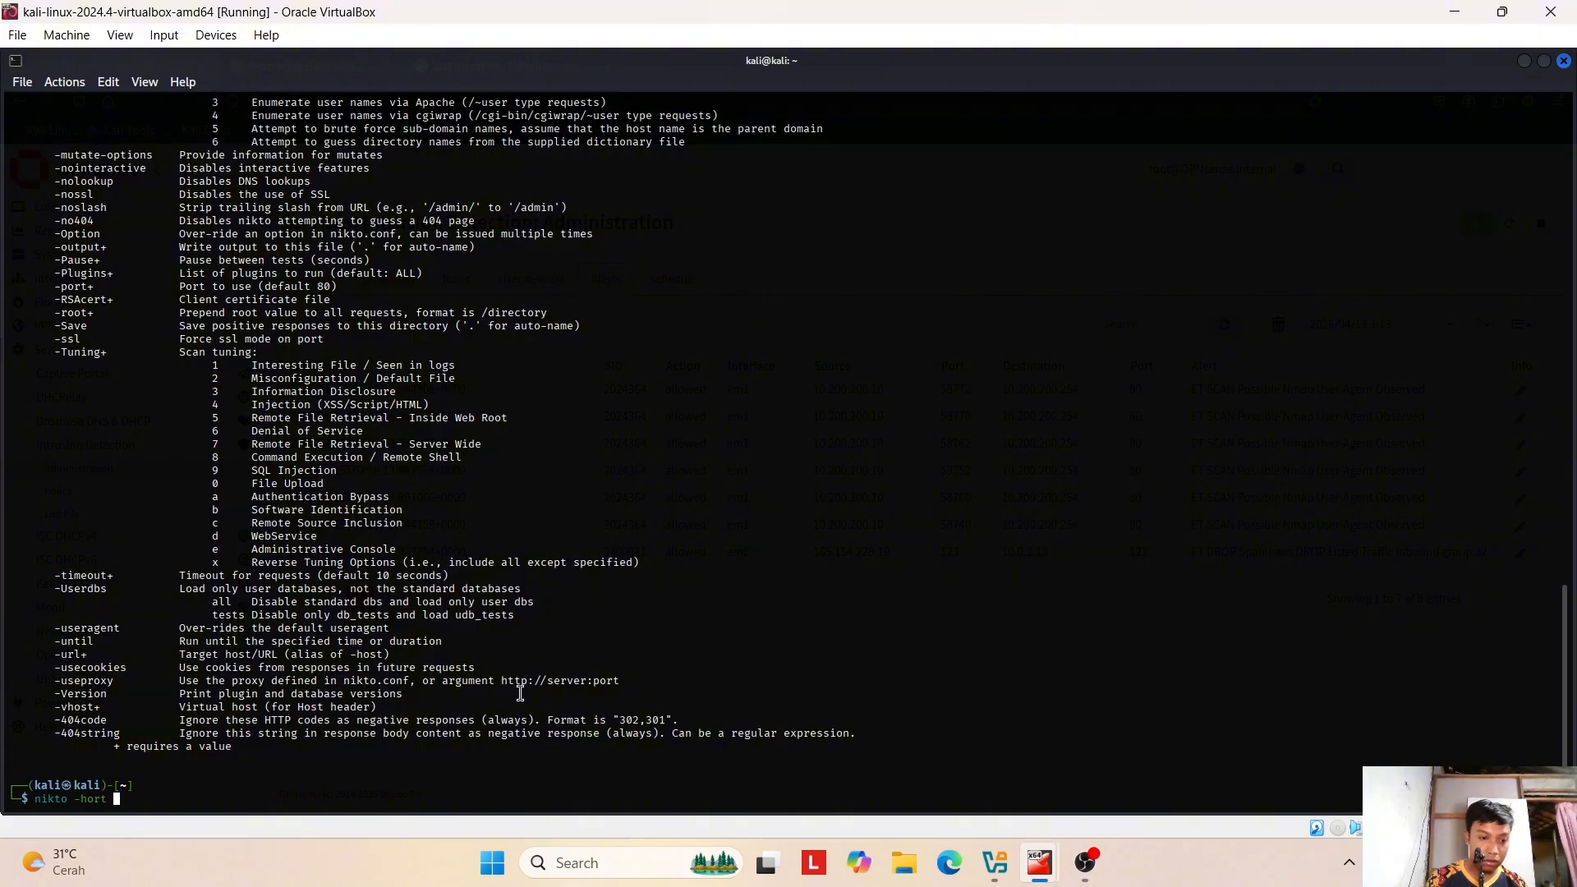
pyautogui.write(' htt')
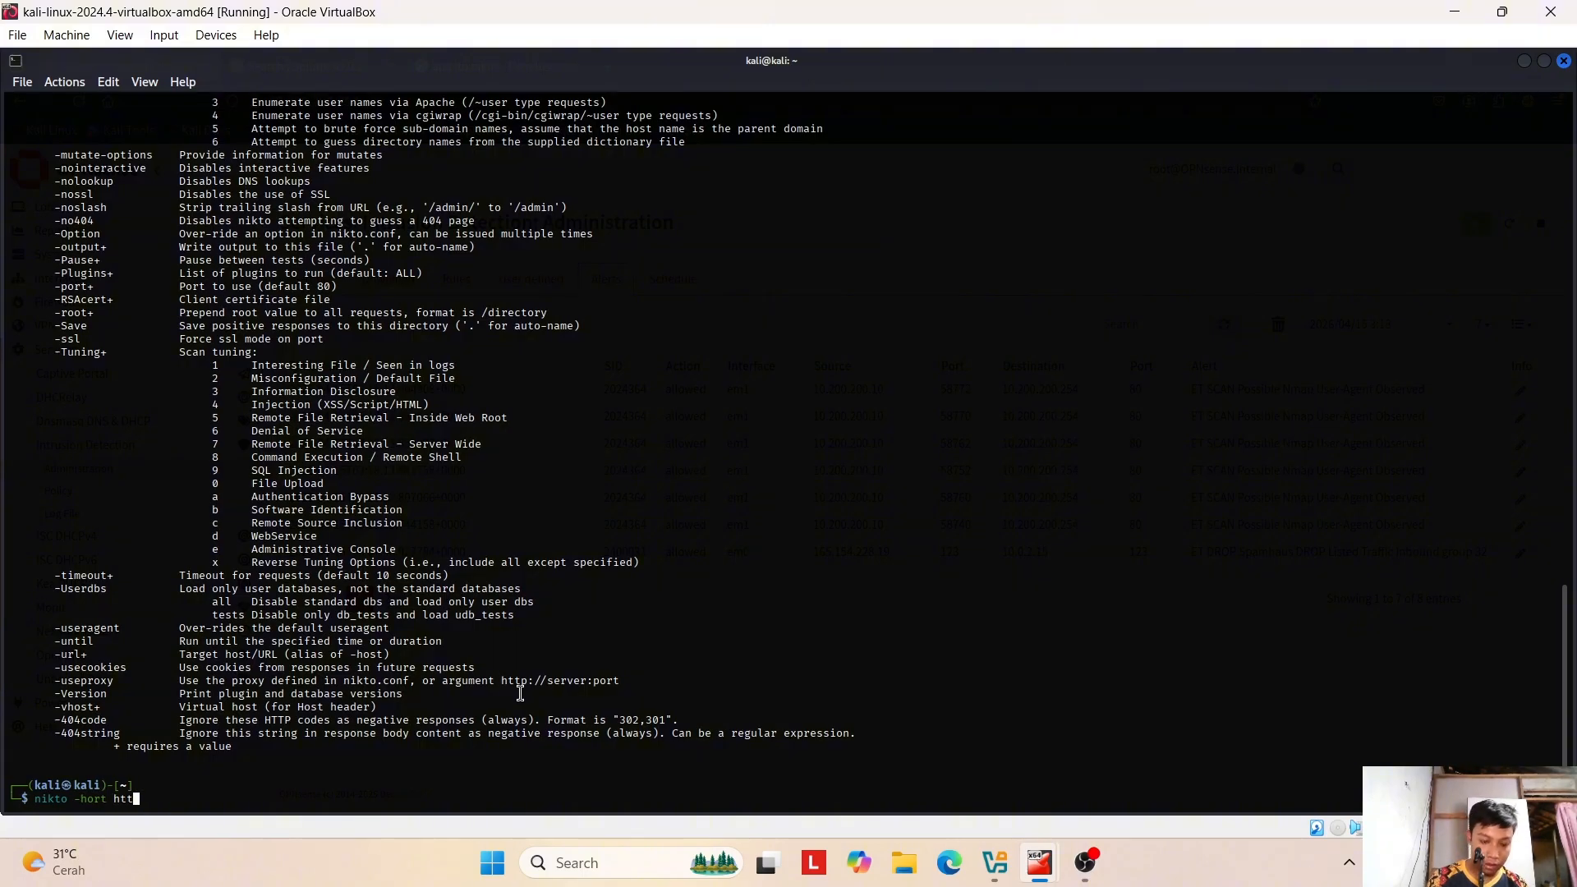
pyautogui.write('p://10.2')
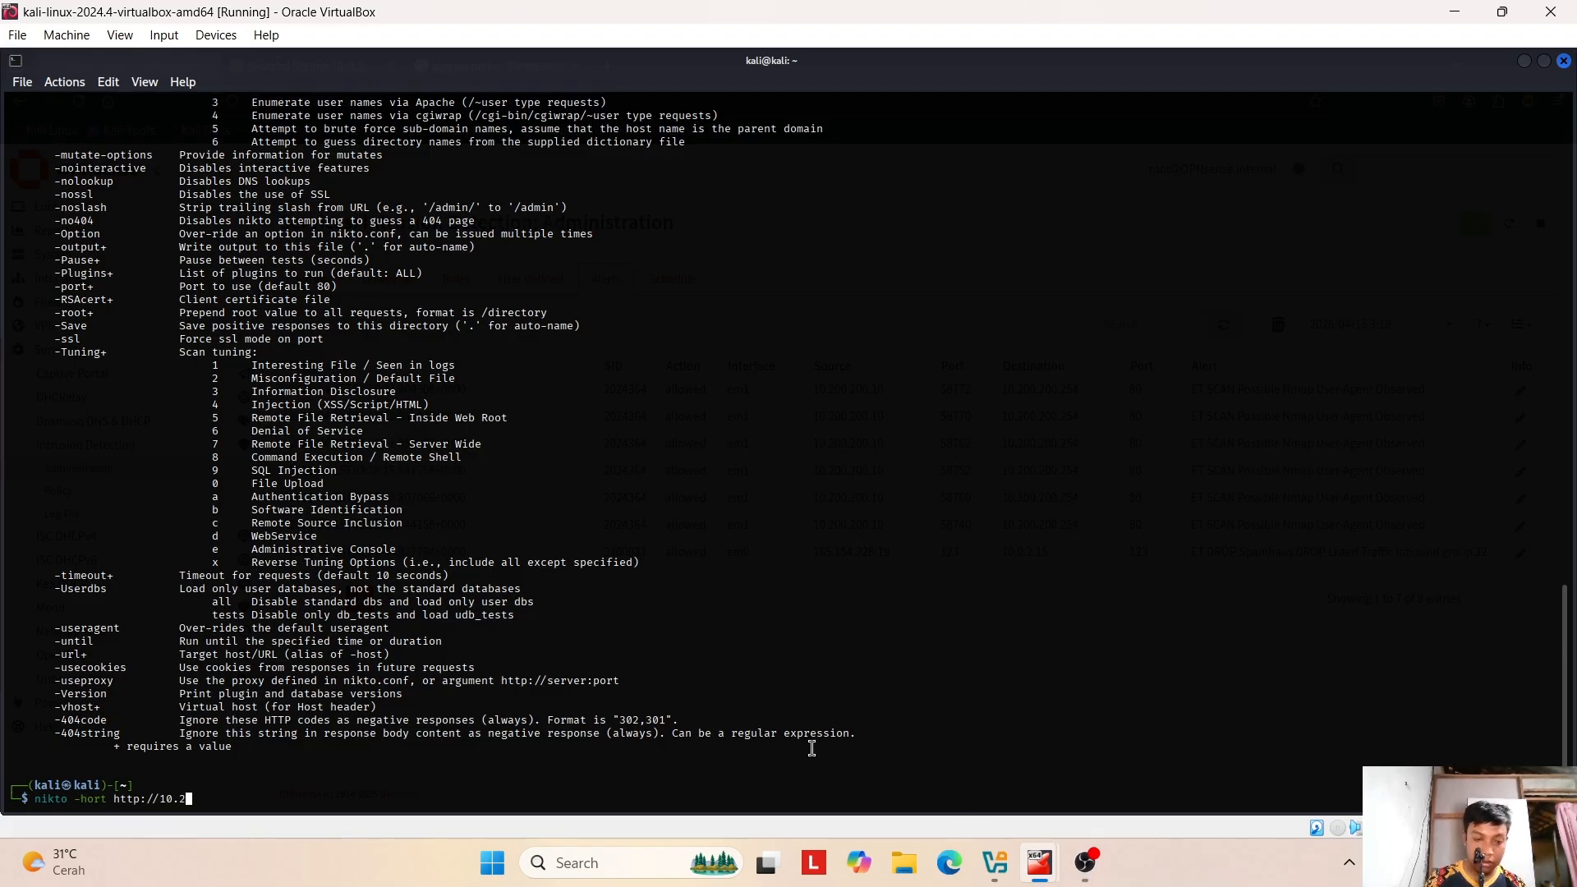
pyautogui.write('00.200')
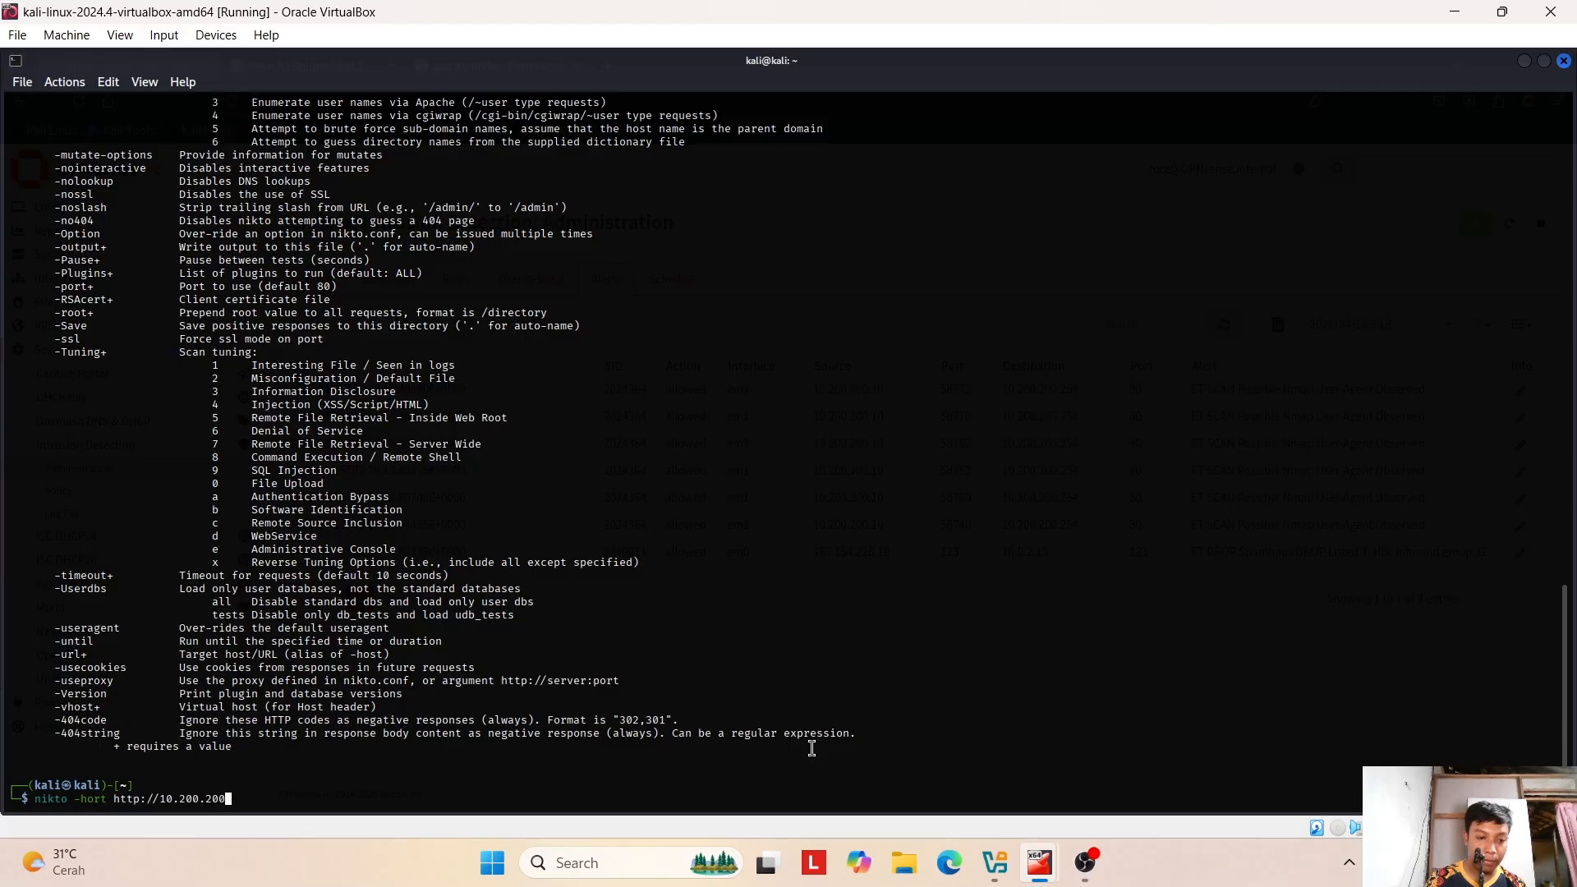
pyautogui.write('.254')
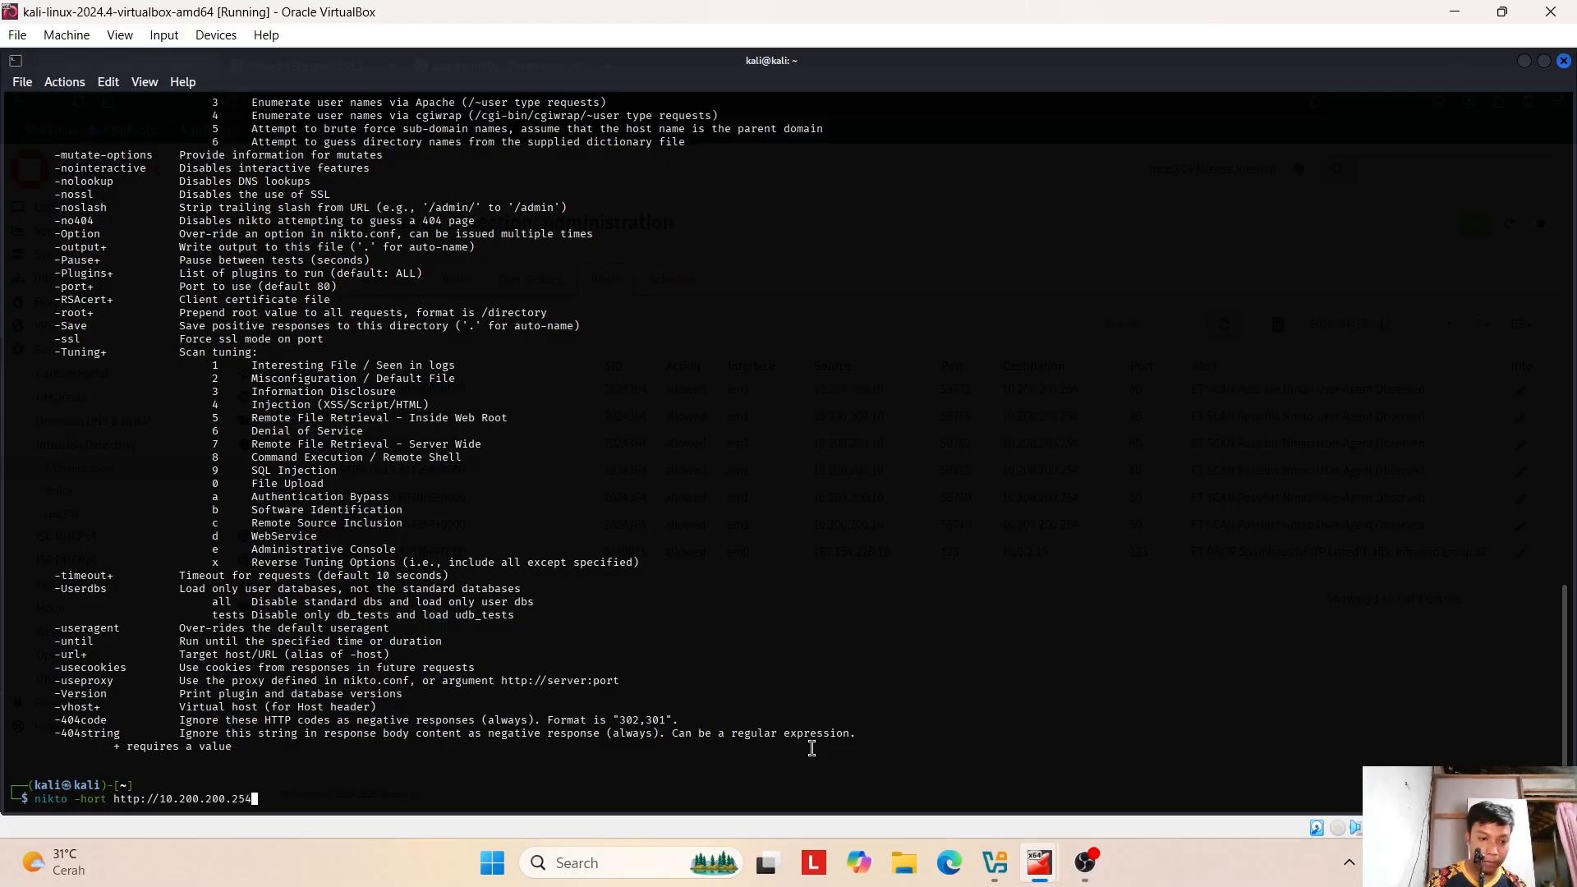
pyautogui.press('Left')
pyautogui.press('Left')
pyautogui.press('Left')
pyautogui.press('Left')
pyautogui.press('Left')
pyautogui.press('Left')
pyautogui.press('Left')
pyautogui.press('Left')
pyautogui.press('Left')
pyautogui.press('Left')
pyautogui.press('Left')
pyautogui.press('Left')
pyautogui.press('Left')
pyautogui.press('Left')
pyautogui.press('Left')
pyautogui.press('Left')
pyautogui.press('Left')
pyautogui.press('Left')
pyautogui.press('Left')
pyautogui.press('Left')
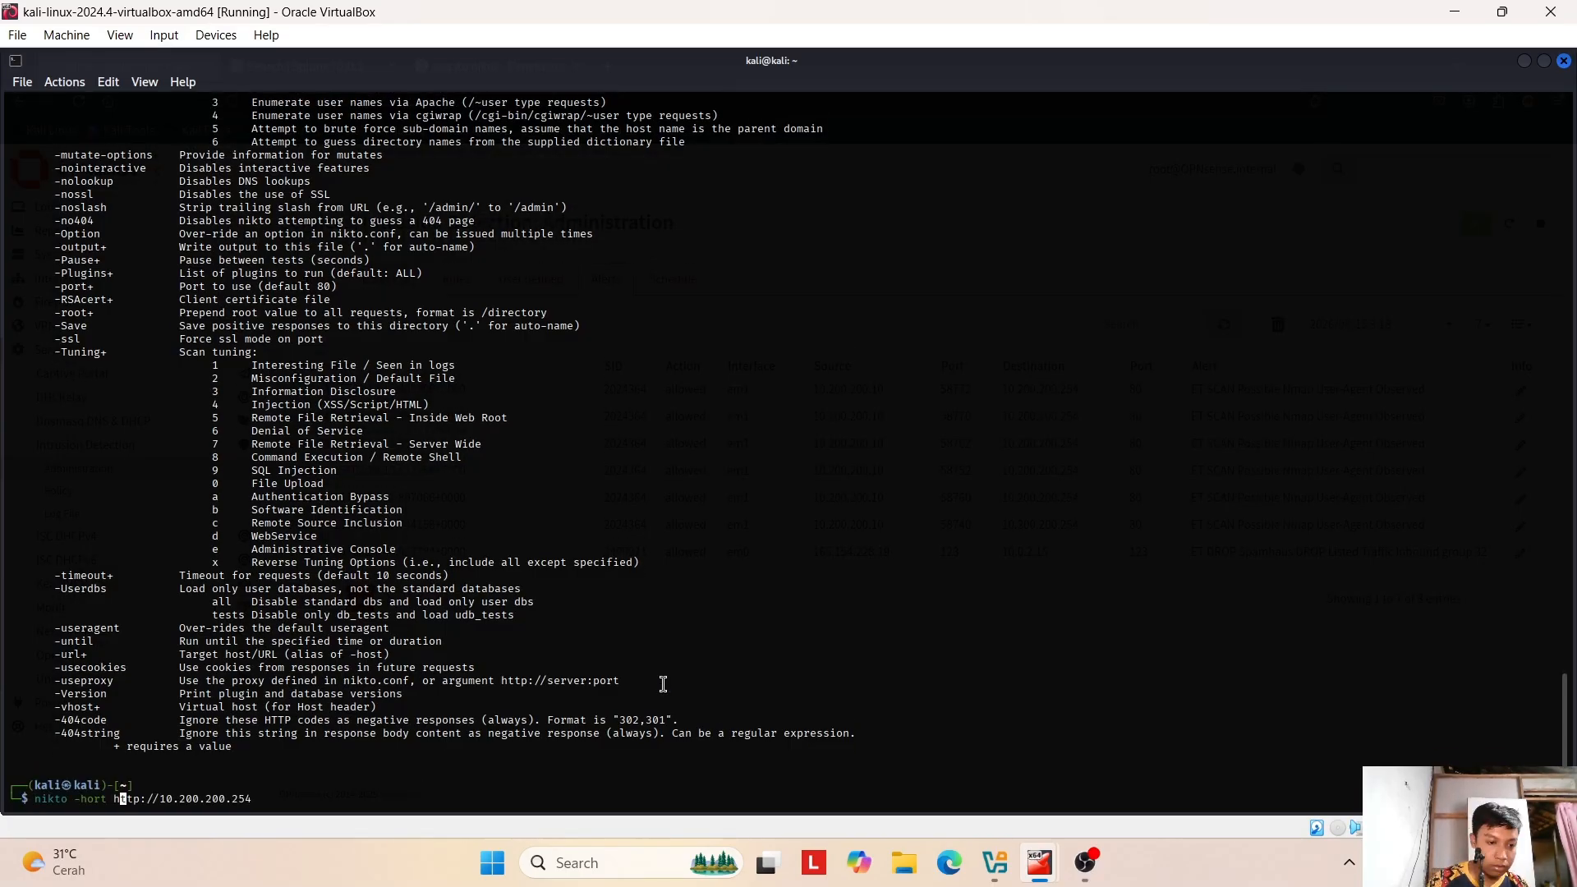
pyautogui.press('BackSpace')
pyautogui.press('BackSpace')
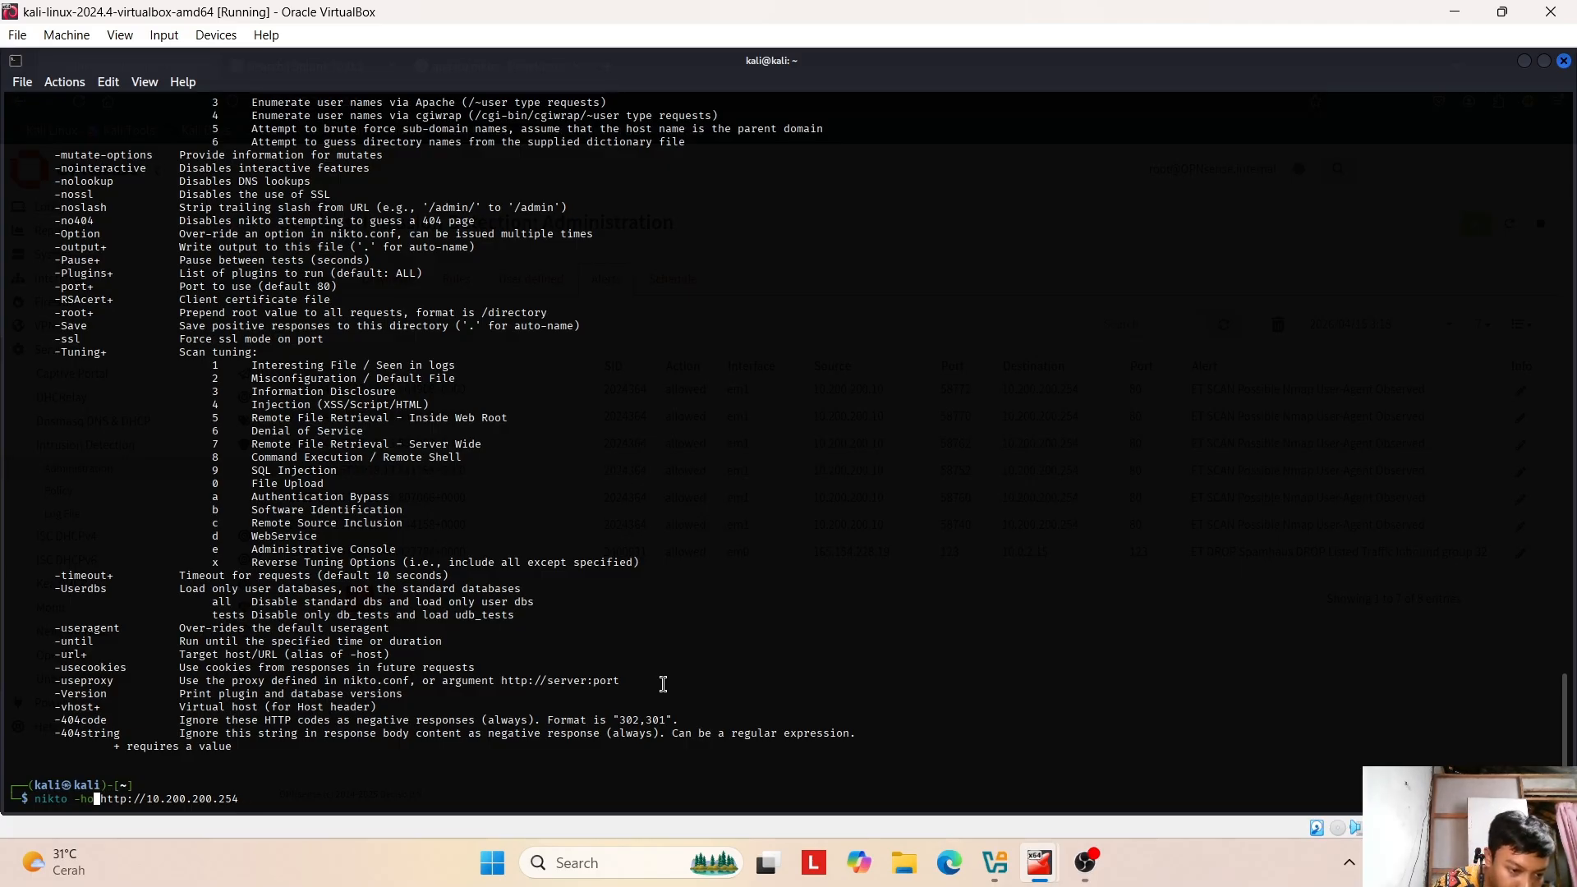
pyautogui.write('st')
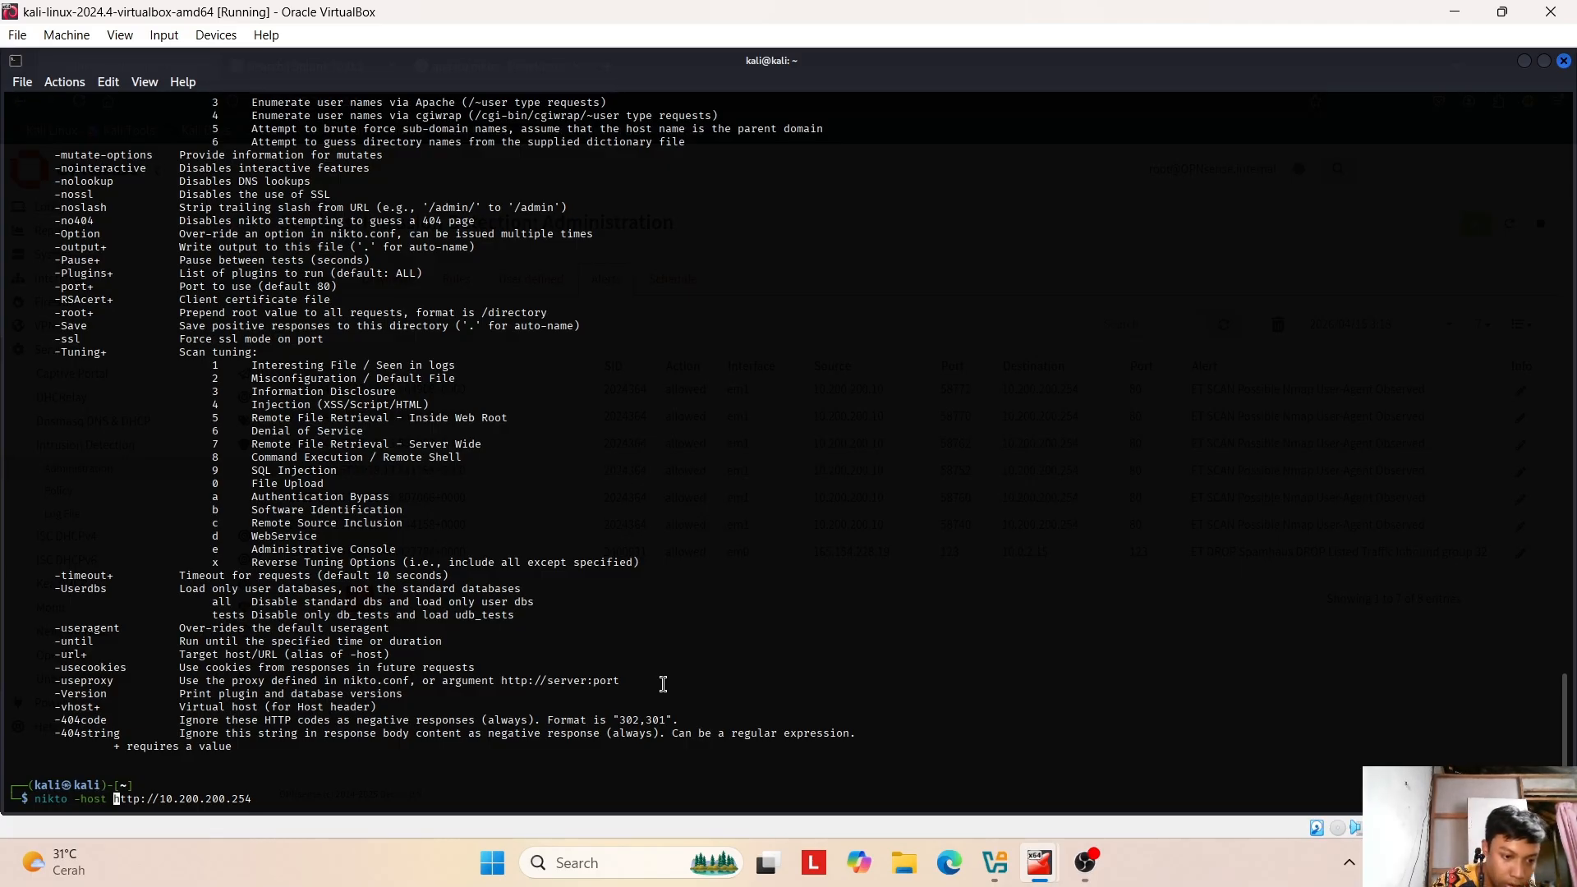
pyautogui.press('Return')
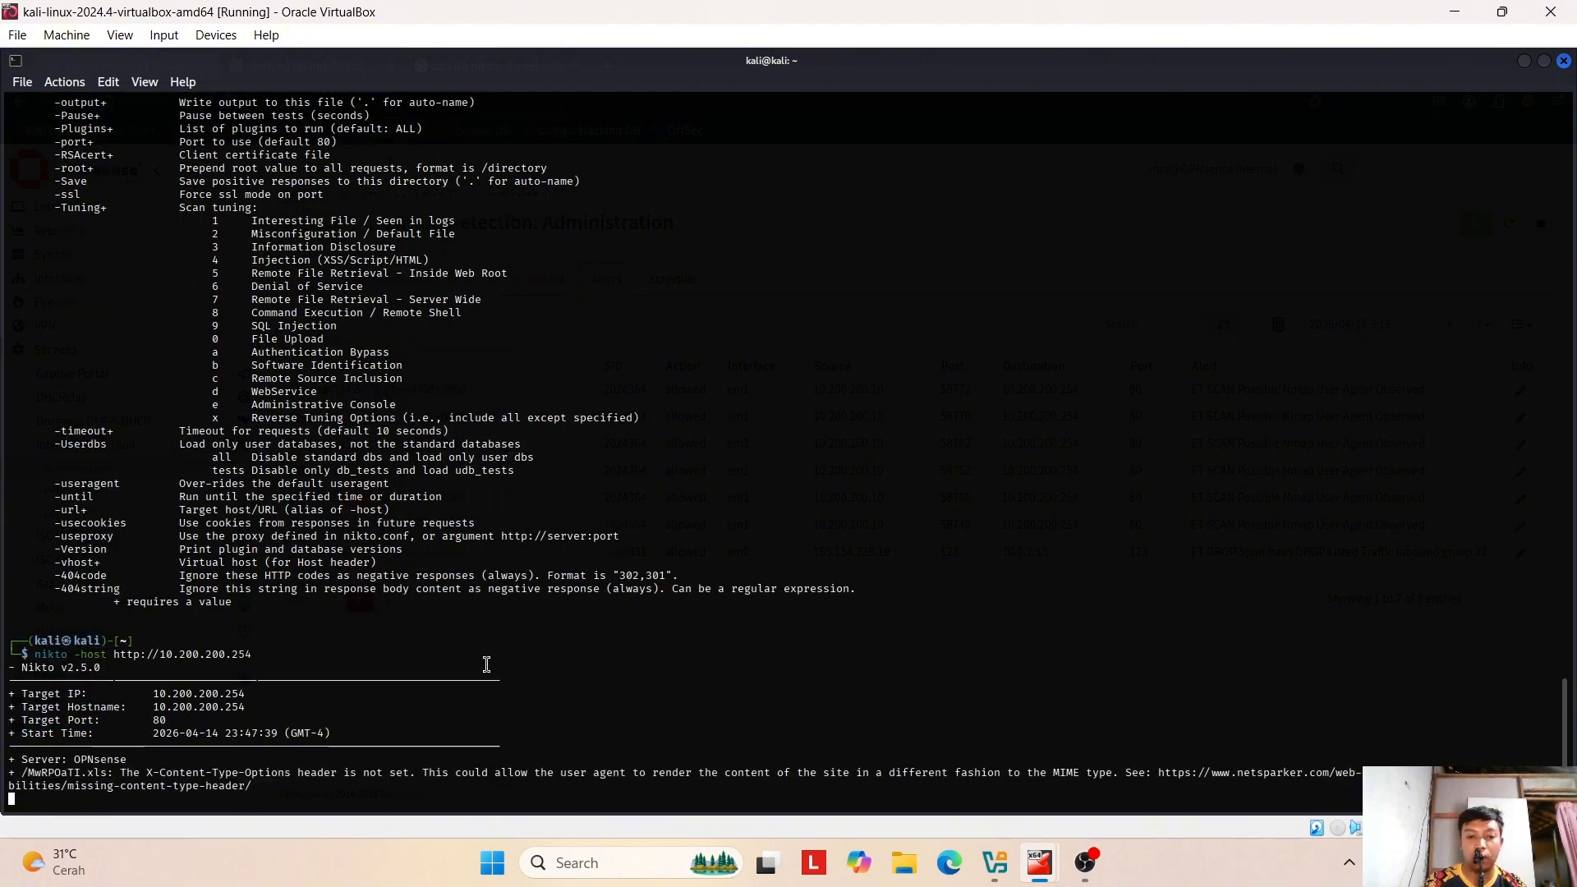
# - Switch to the OPNsense virtual machine and watch its Suricata event log while the Nikto scan runs
pyautogui.moveTo(1039, 862)
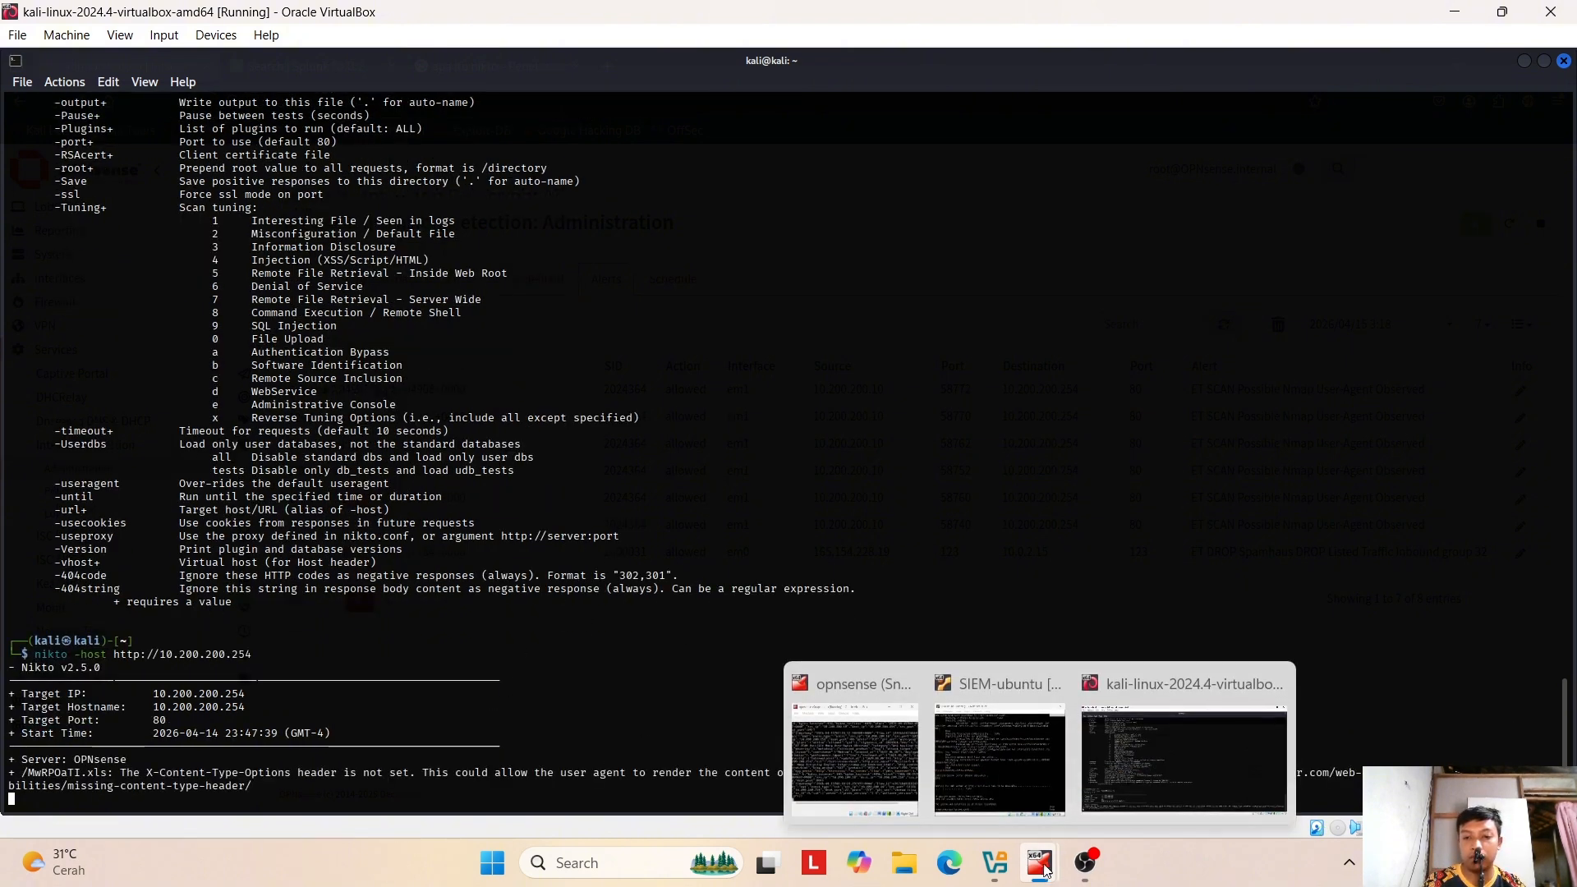
pyautogui.click(830, 751)
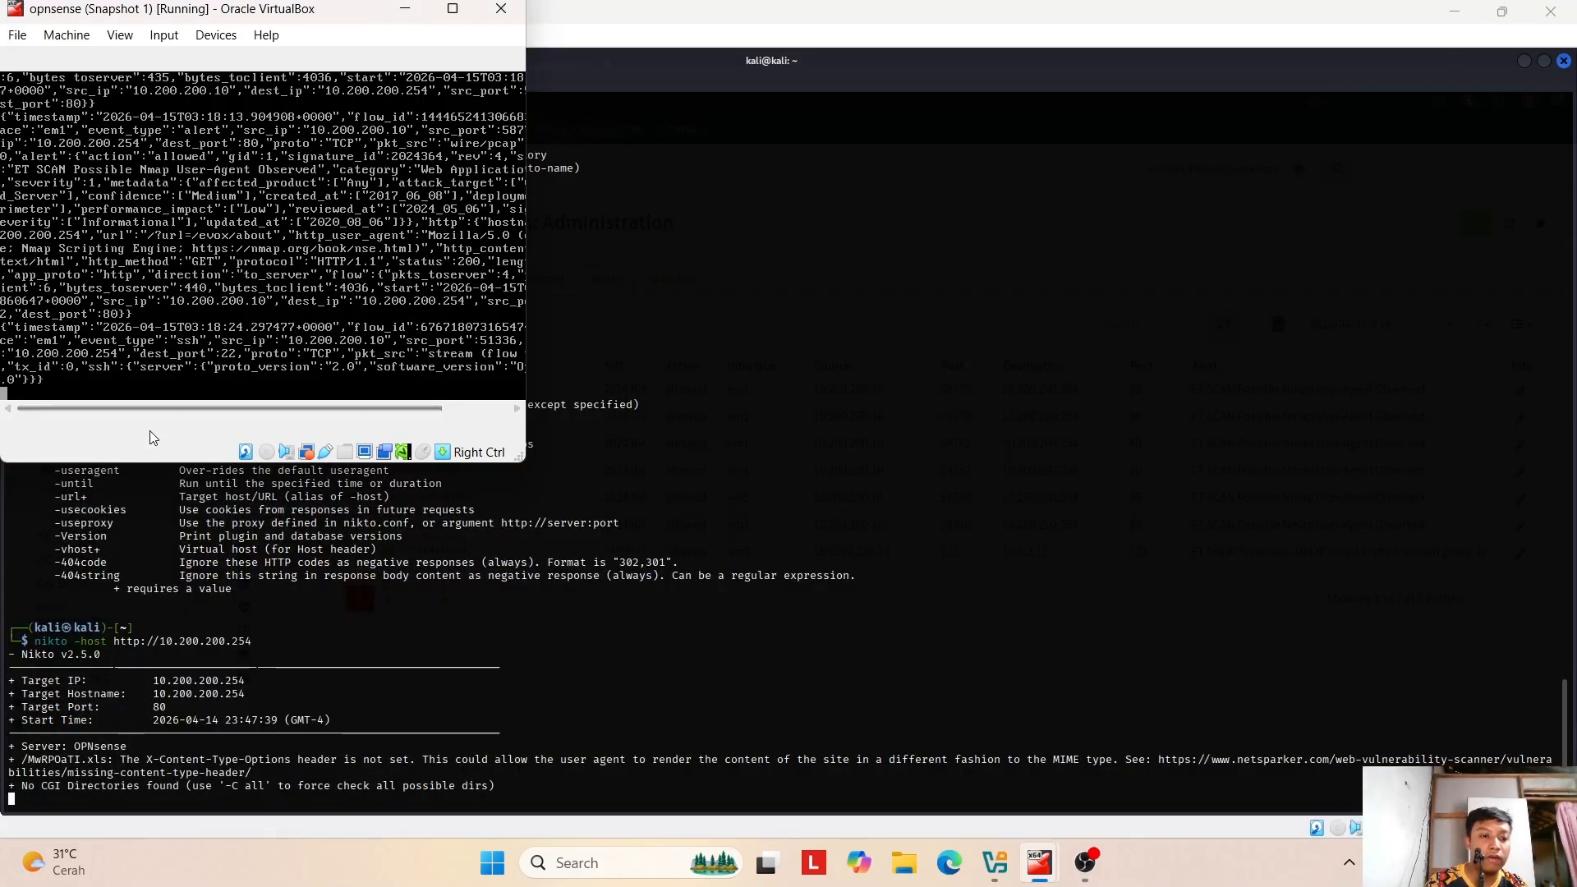
pyautogui.moveTo(120, 402)
pyautogui.mouseDown()
pyautogui.moveTo(279, 427)
pyautogui.moveTo(116, 410)
pyautogui.mouseUp()
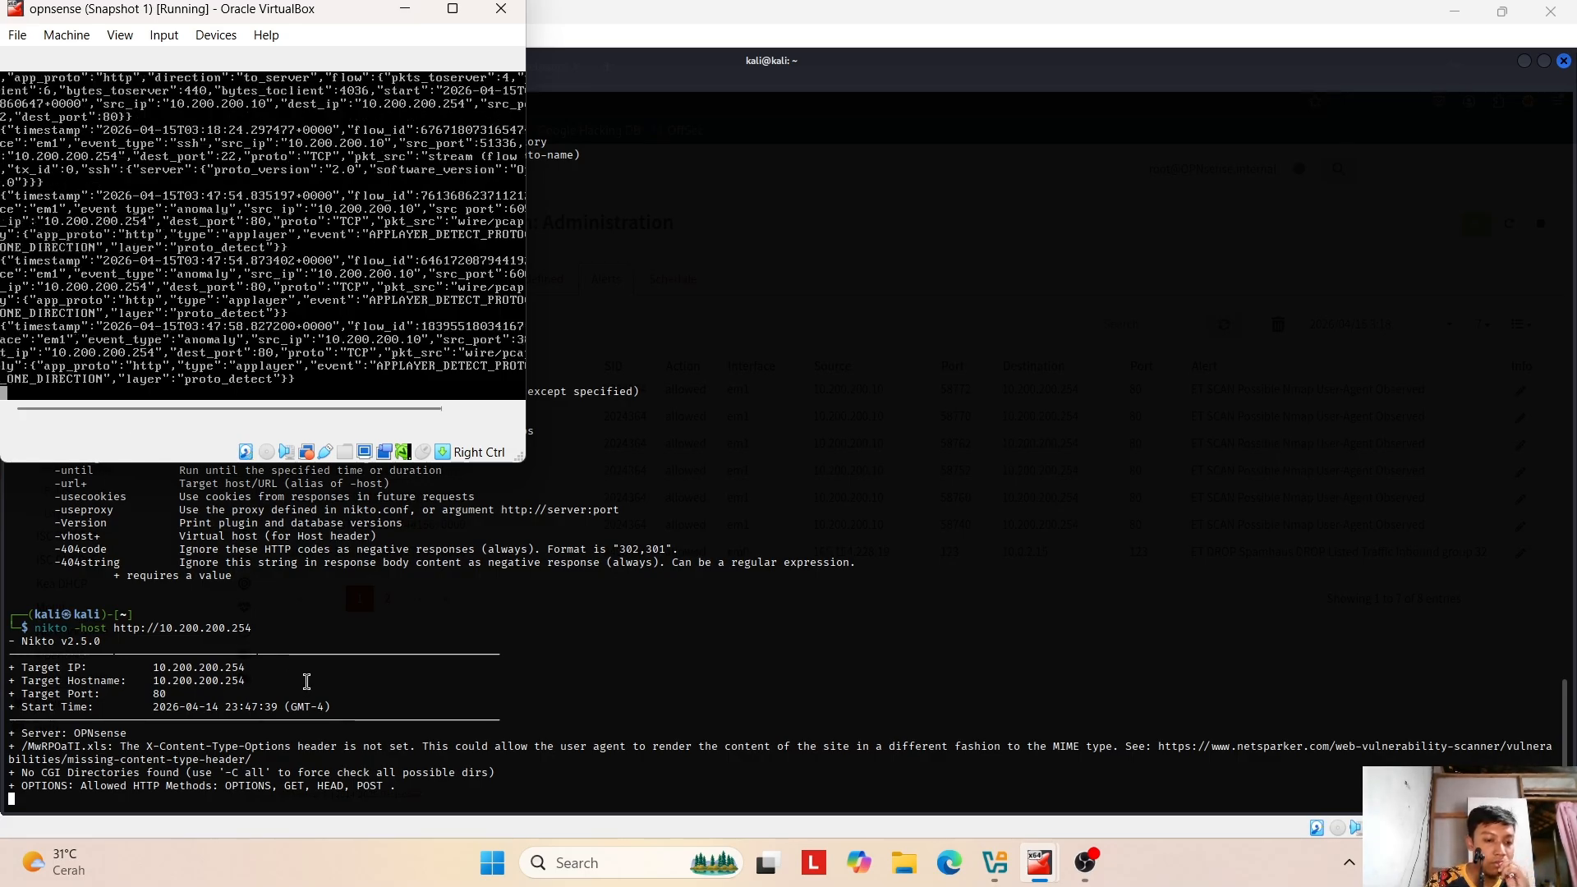
# - Return to the Kali terminal, highlight the allowed HTTP methods in Nikto's output and enter GET during the scan
pyautogui.click(252, 684)
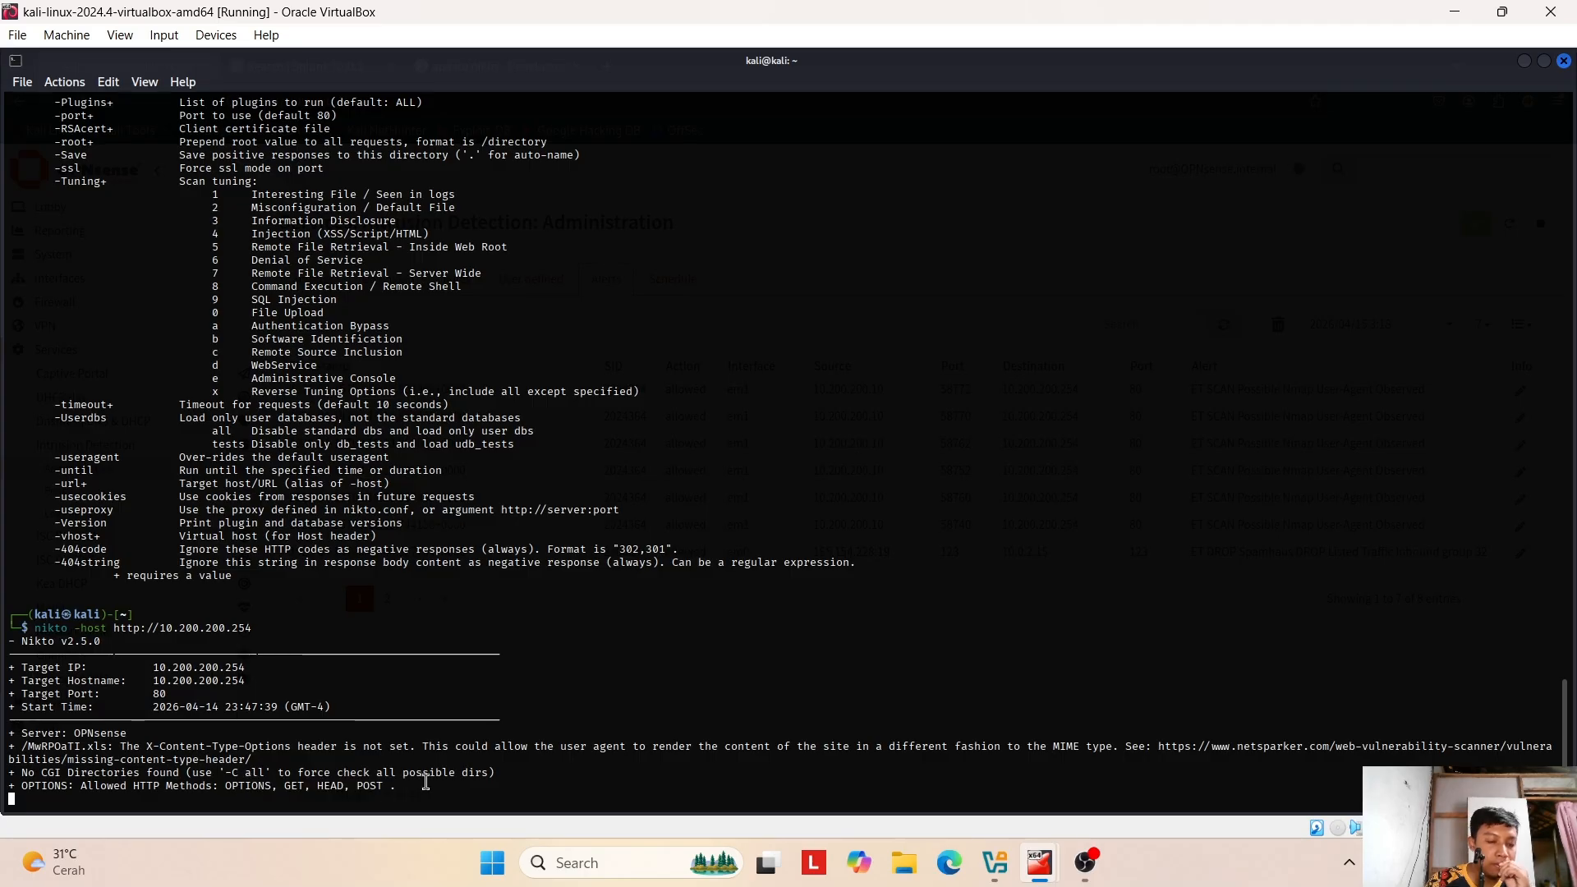
pyautogui.moveTo(465, 785); pyautogui.dragTo(367, 790)
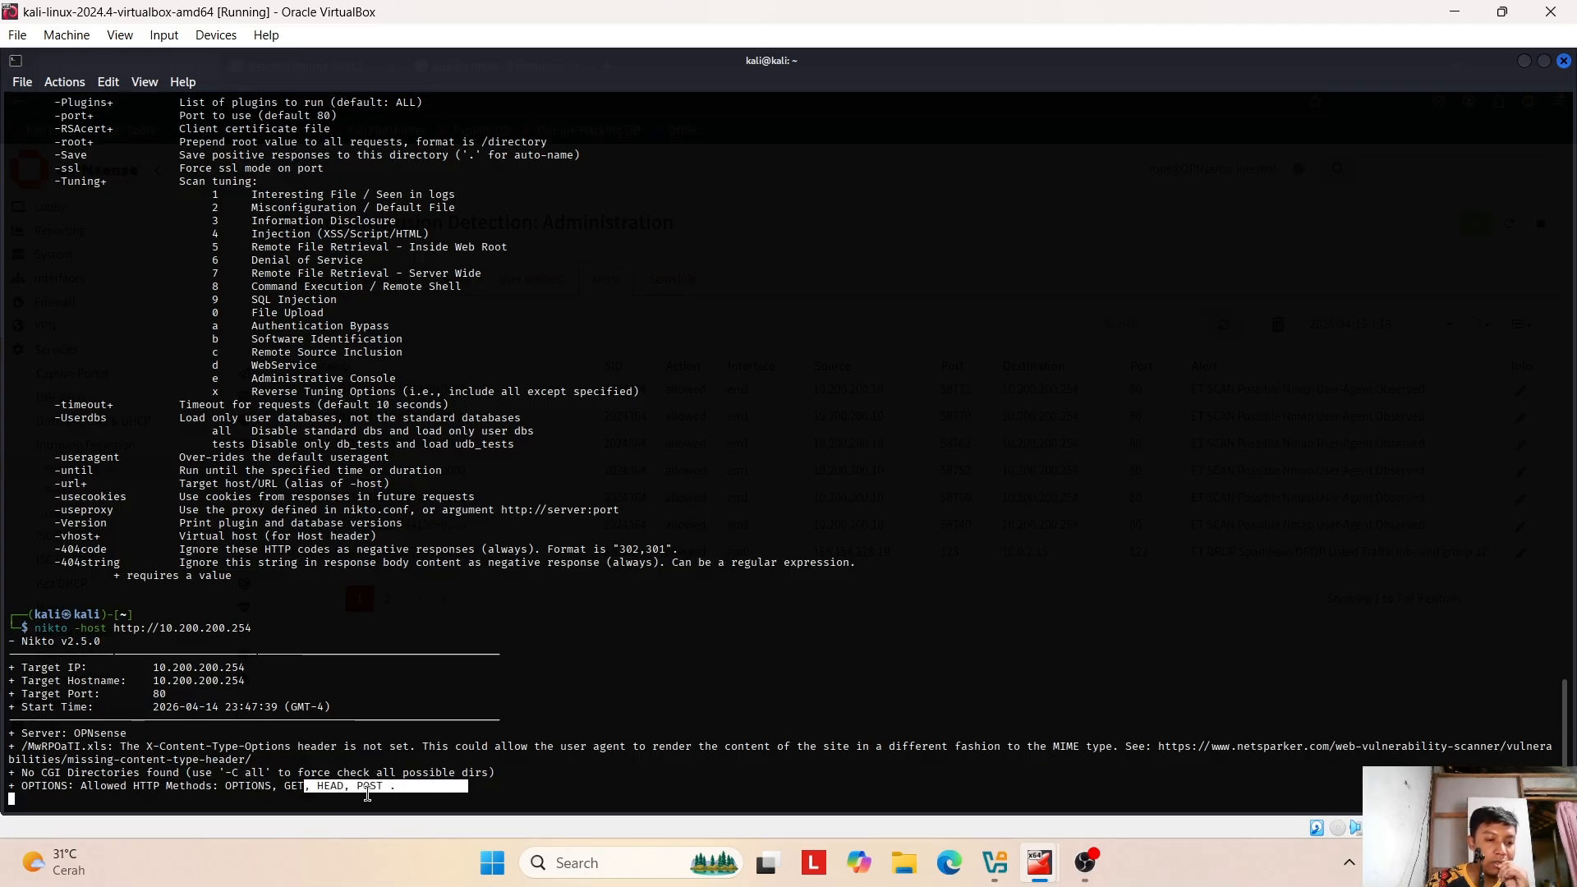
pyautogui.click(502, 607)
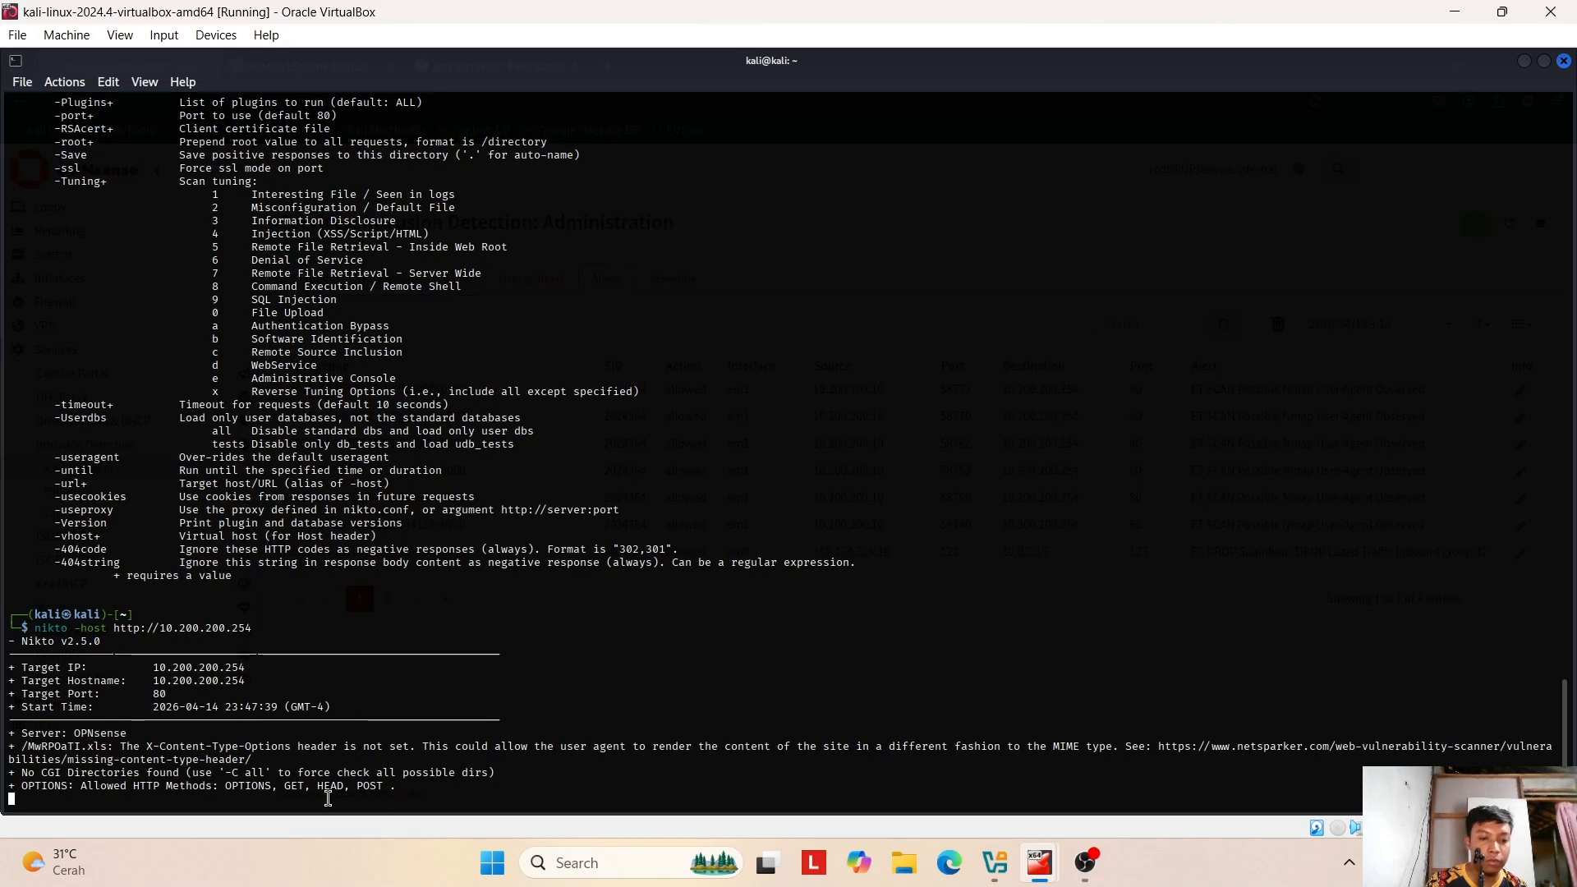
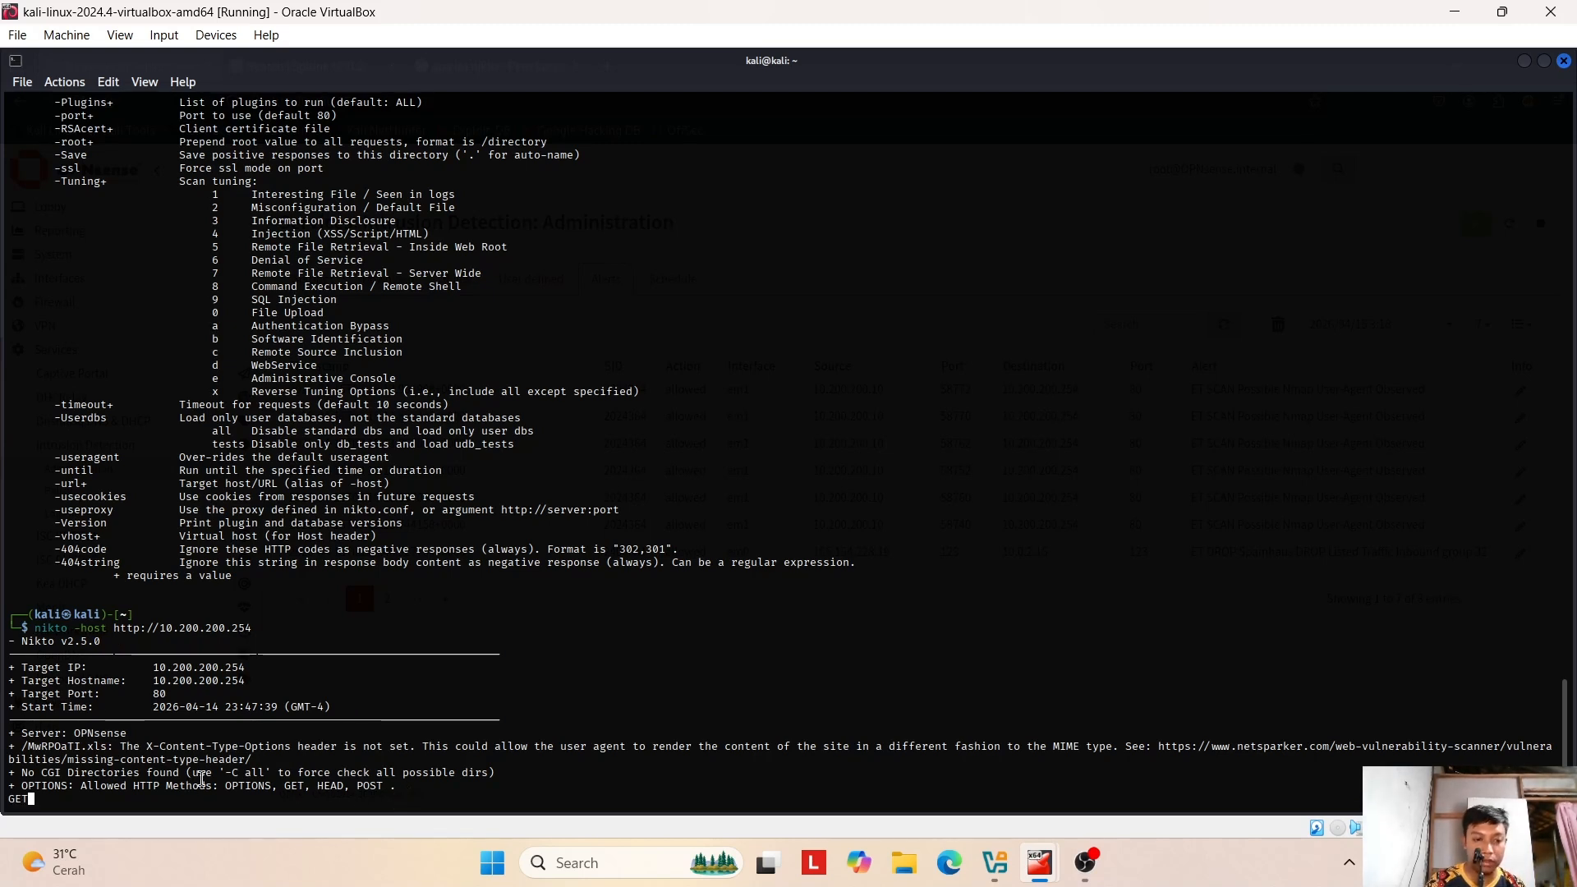
pyautogui.press('Return')
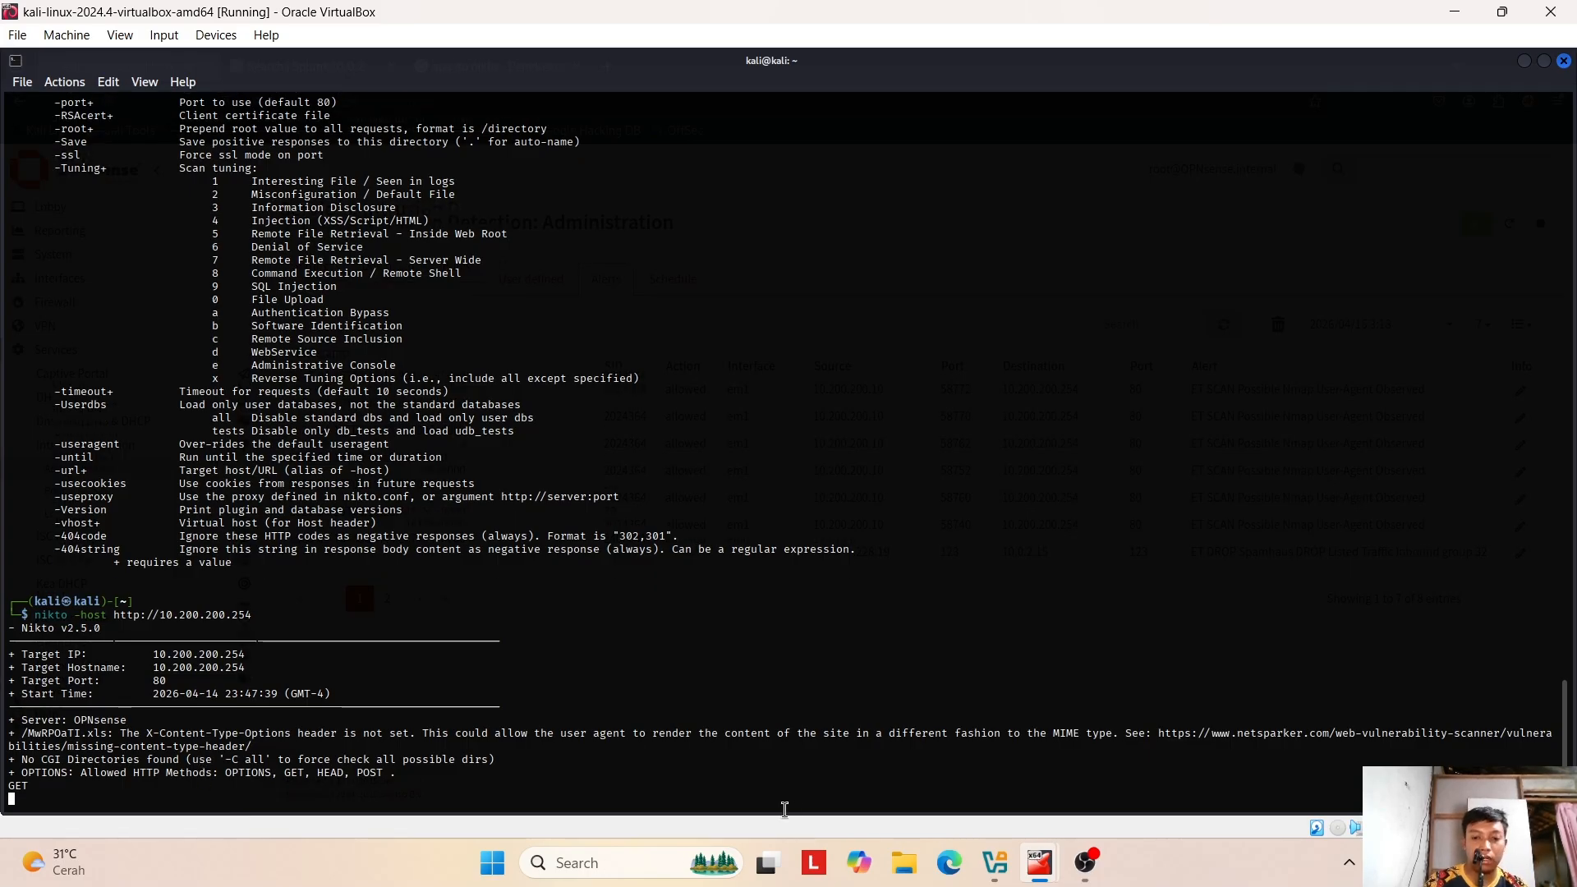
# - Switch back to the OPNsense console and examine the incoming Suricata alert entries for the scan traffic from 10.200.200.10
pyautogui.moveTo(1038, 863)
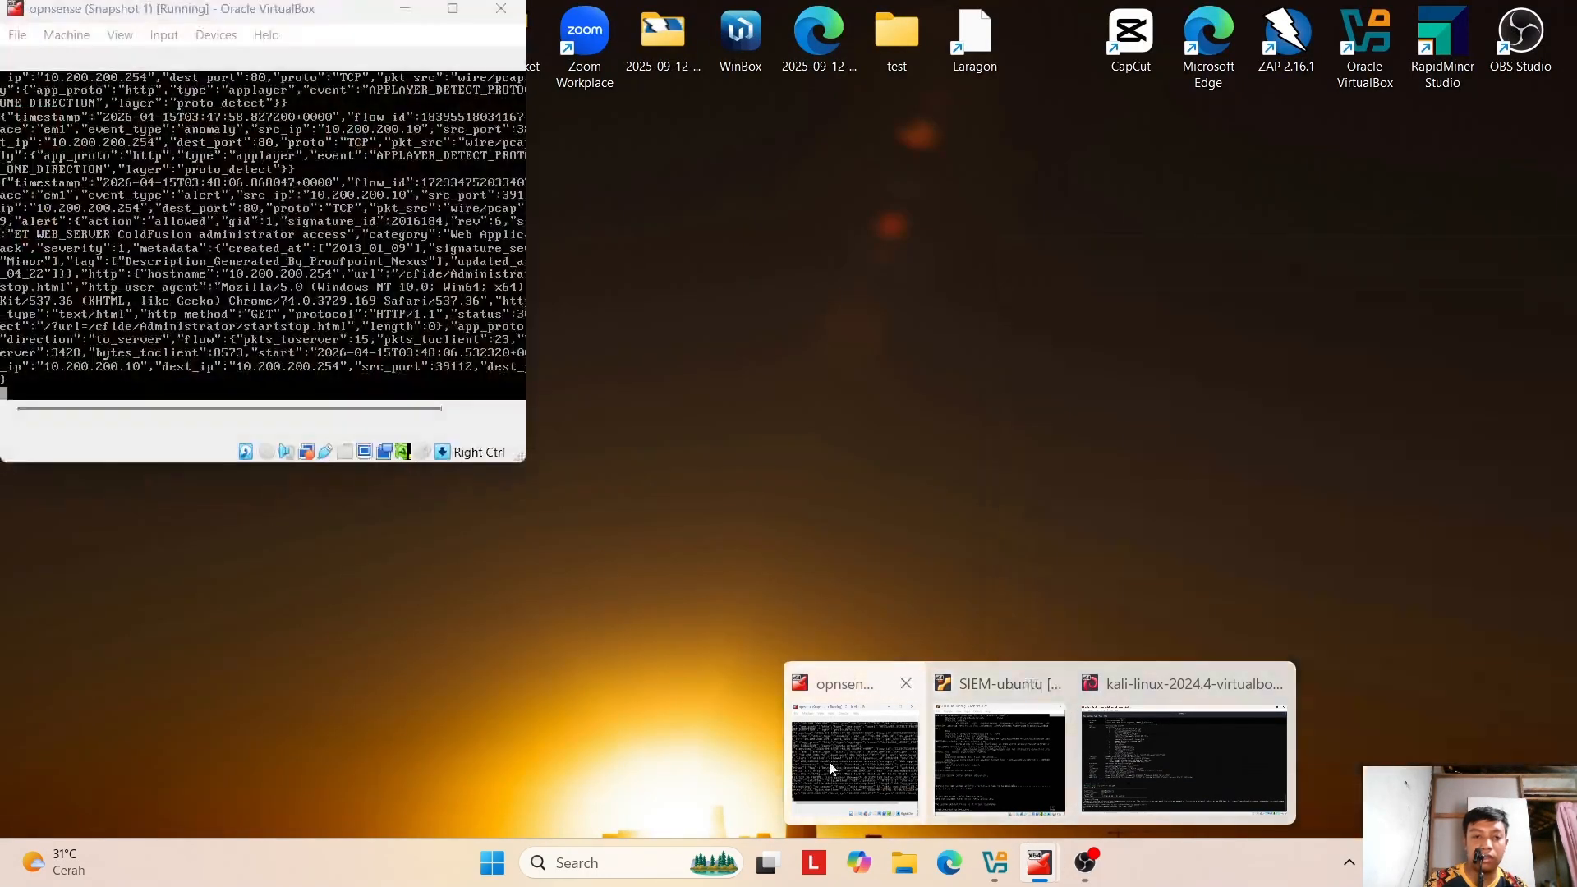
pyautogui.click(829, 761)
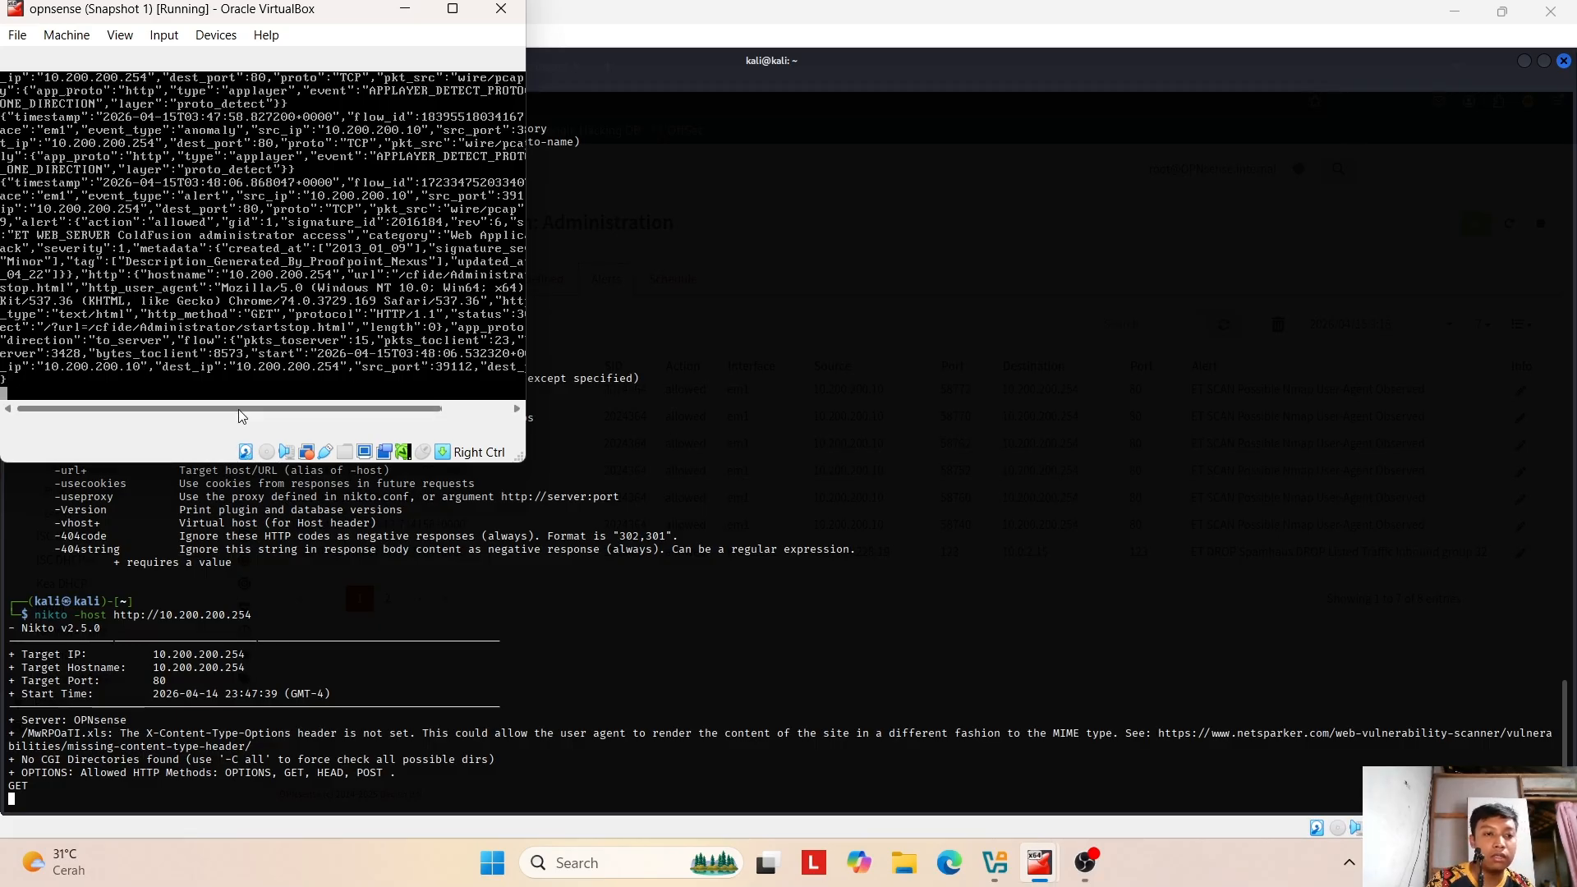
pyautogui.moveTo(238, 410); pyautogui.dragTo(186, 420)
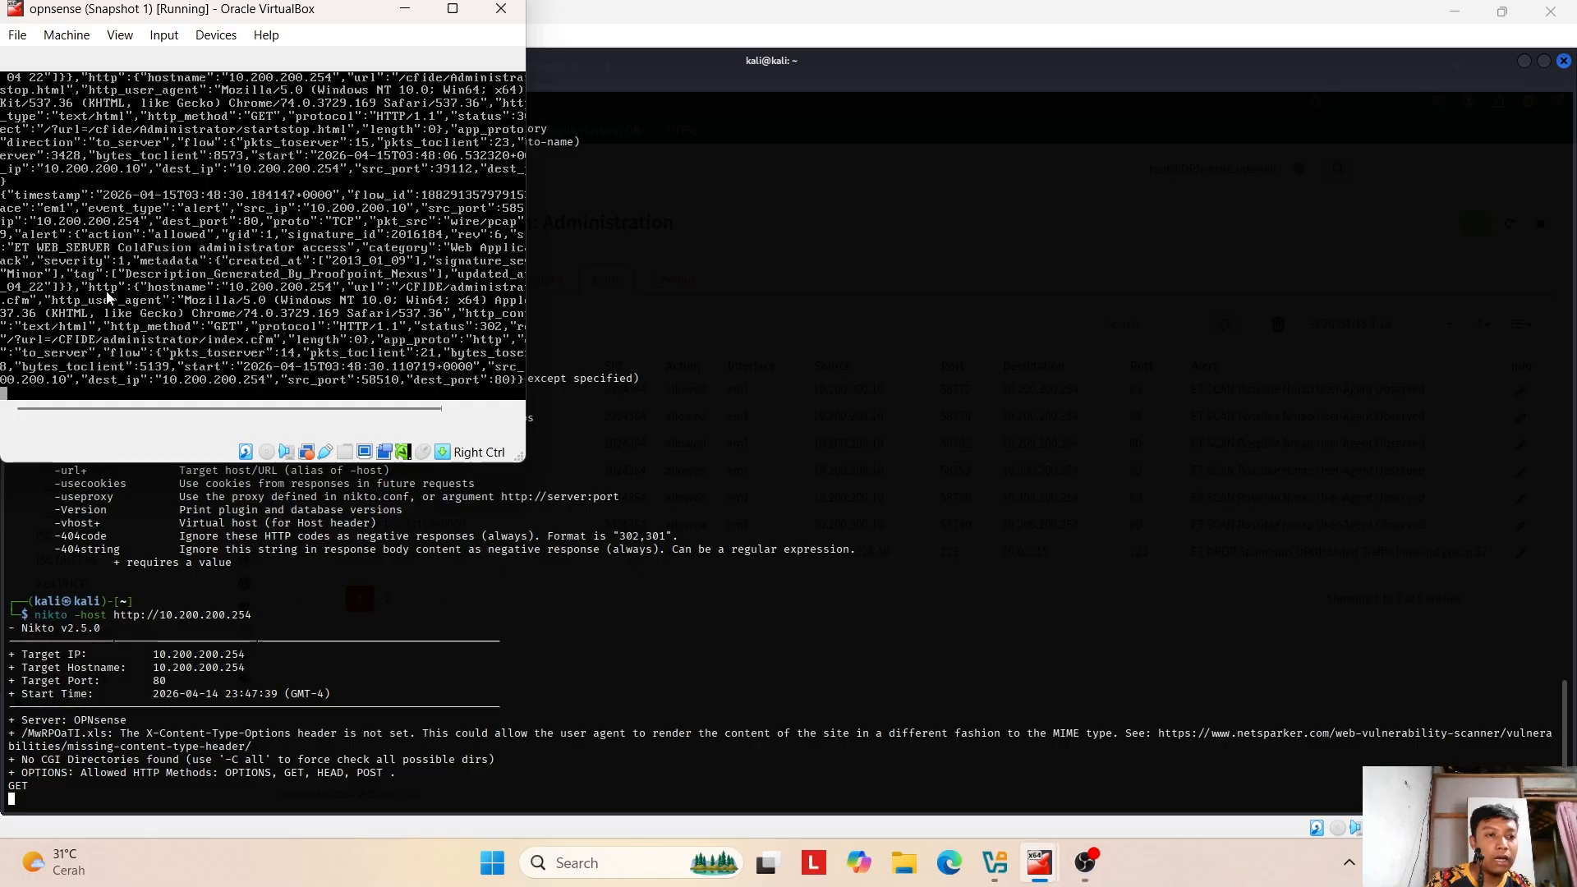
pyautogui.moveTo(140, 407)
pyautogui.mouseDown()
pyautogui.moveTo(174, 410)
pyautogui.moveTo(111, 408)
pyautogui.mouseUp()
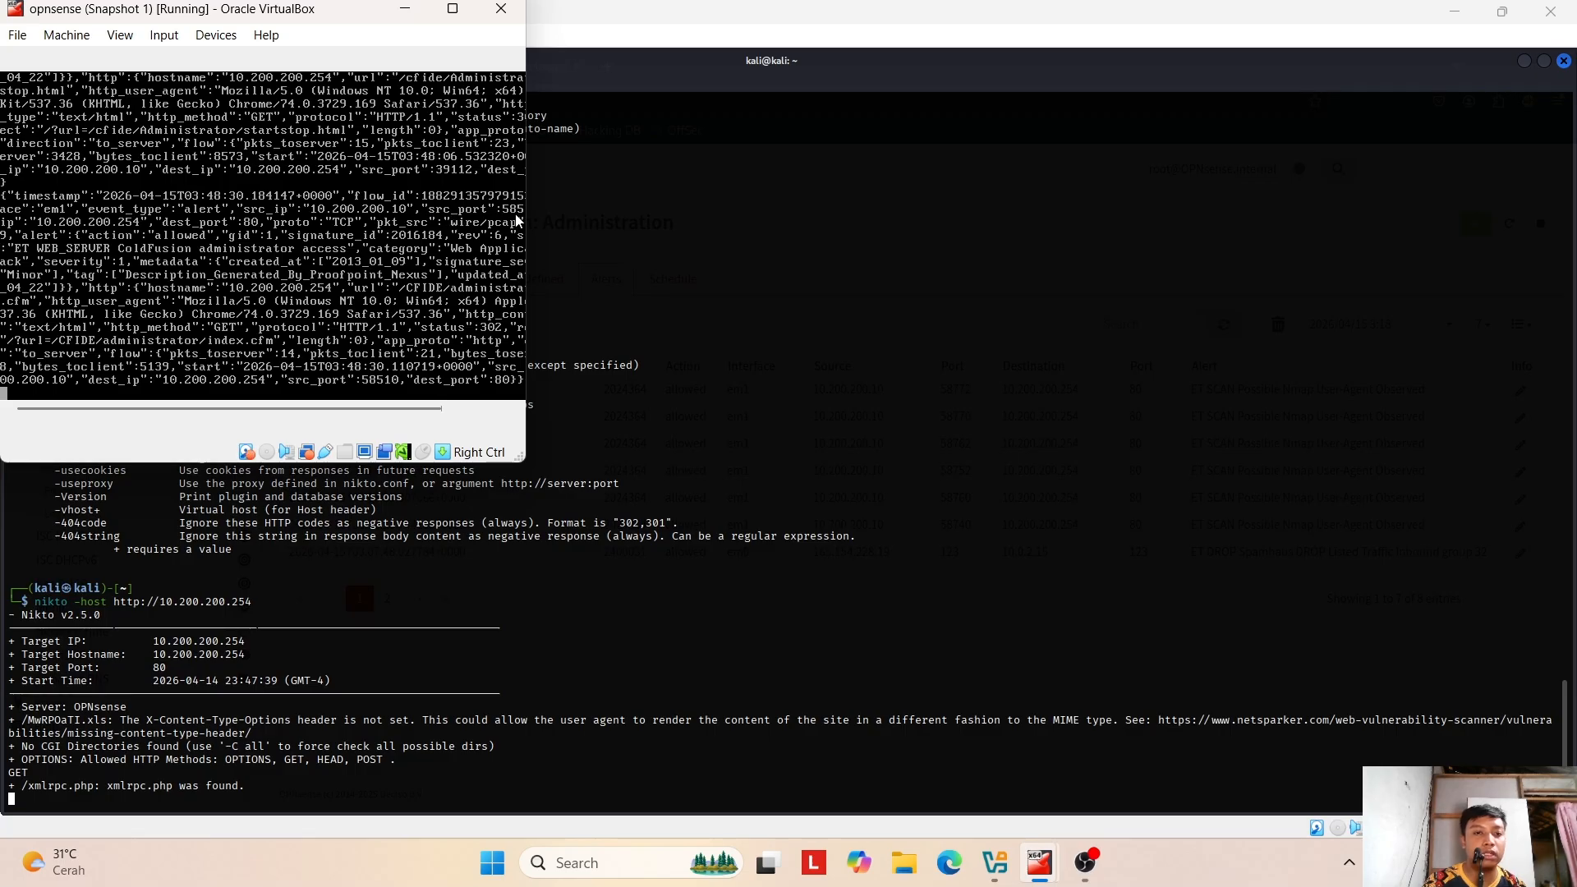
pyautogui.moveTo(361, 407); pyautogui.dragTo(220, 407)
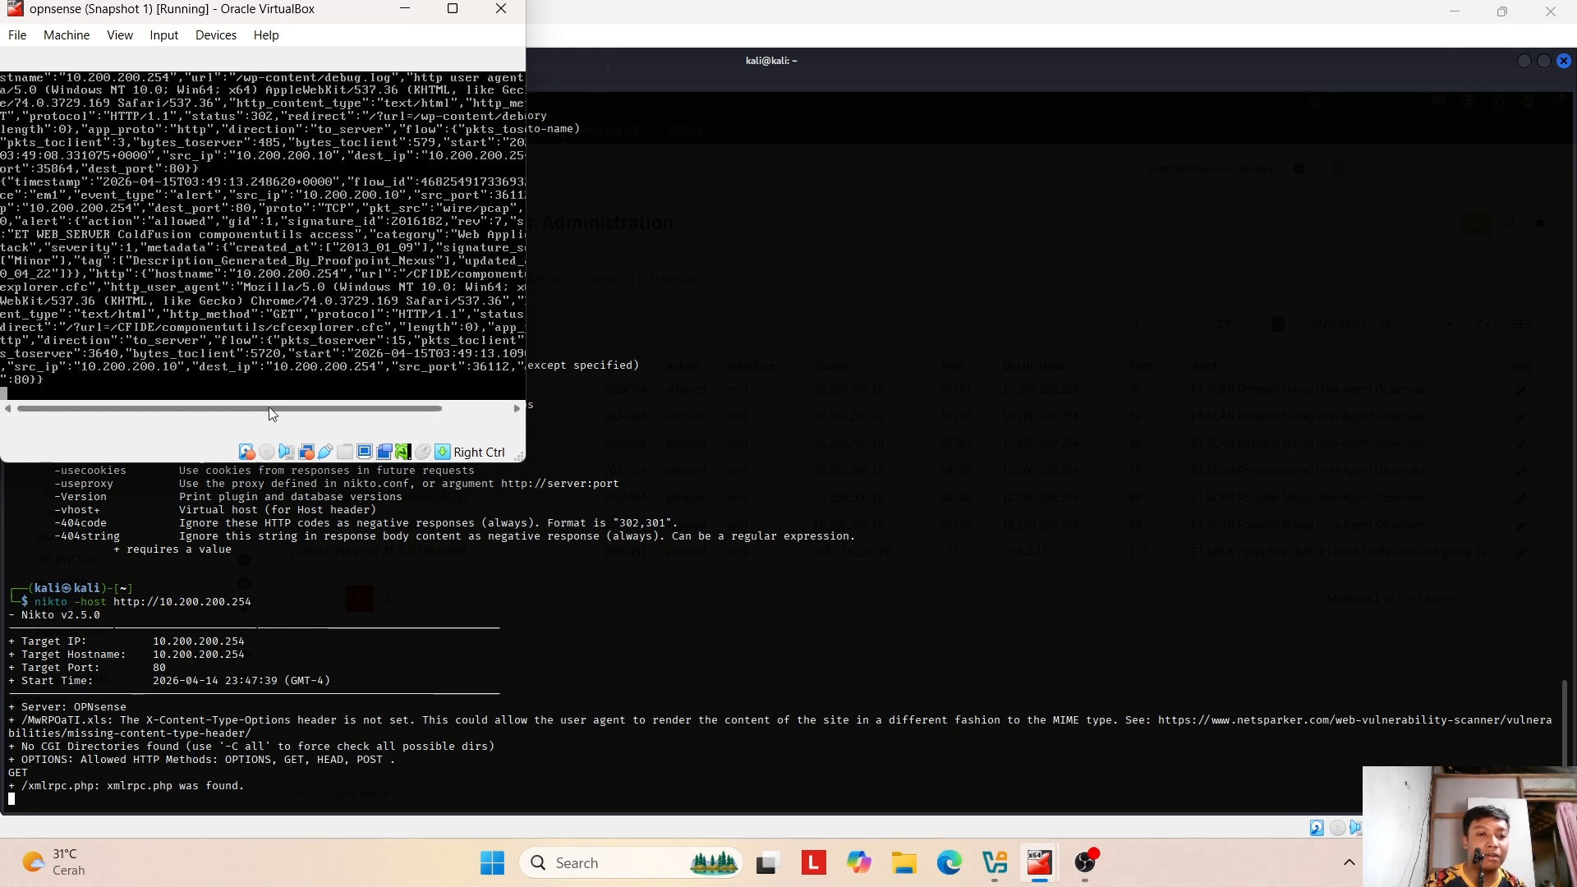
pyautogui.moveTo(269, 407)
pyautogui.mouseDown()
pyautogui.moveTo(385, 413)
pyautogui.moveTo(202, 408)
pyautogui.moveTo(293, 406)
pyautogui.moveTo(277, 407)
pyautogui.mouseUp()
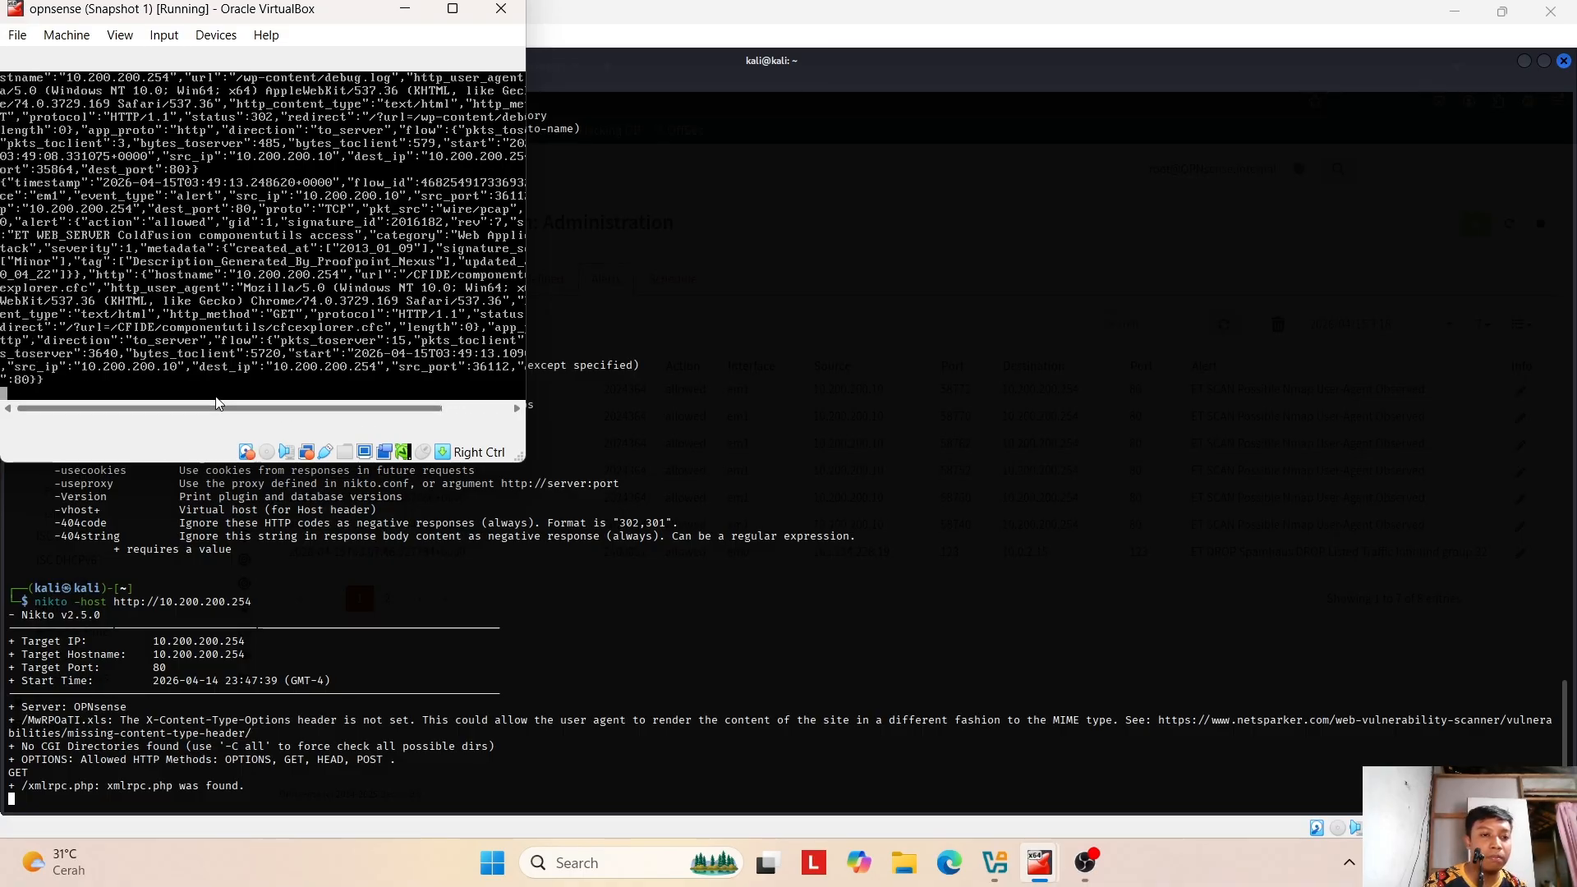
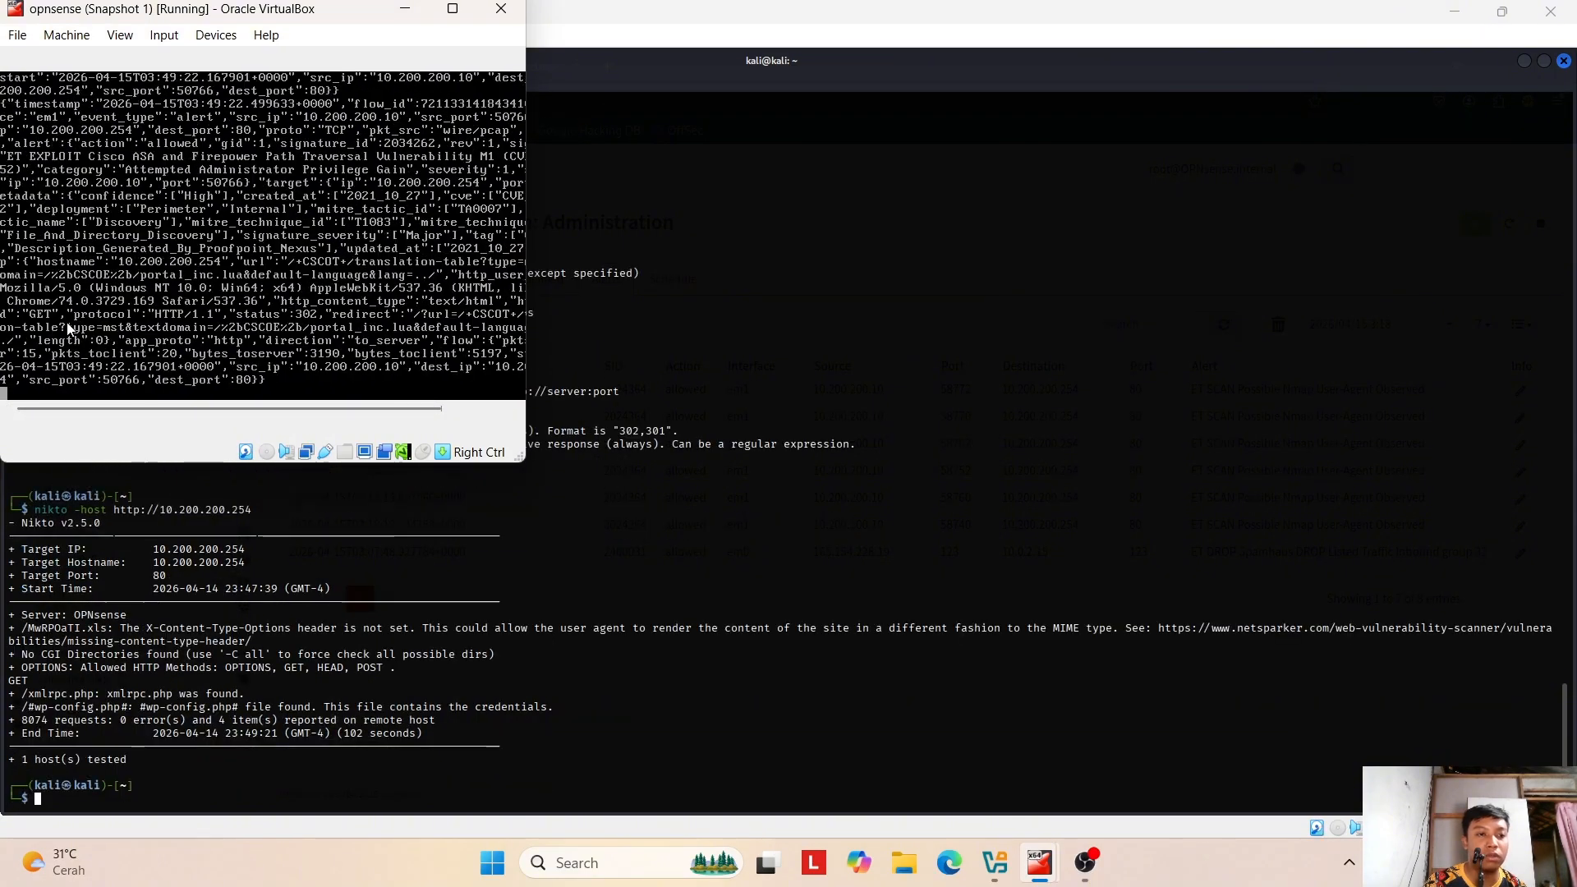
# - Bring the Kali terminal back and examine the findings at the end of the Nikto scan report
pyautogui.click(427, 624)
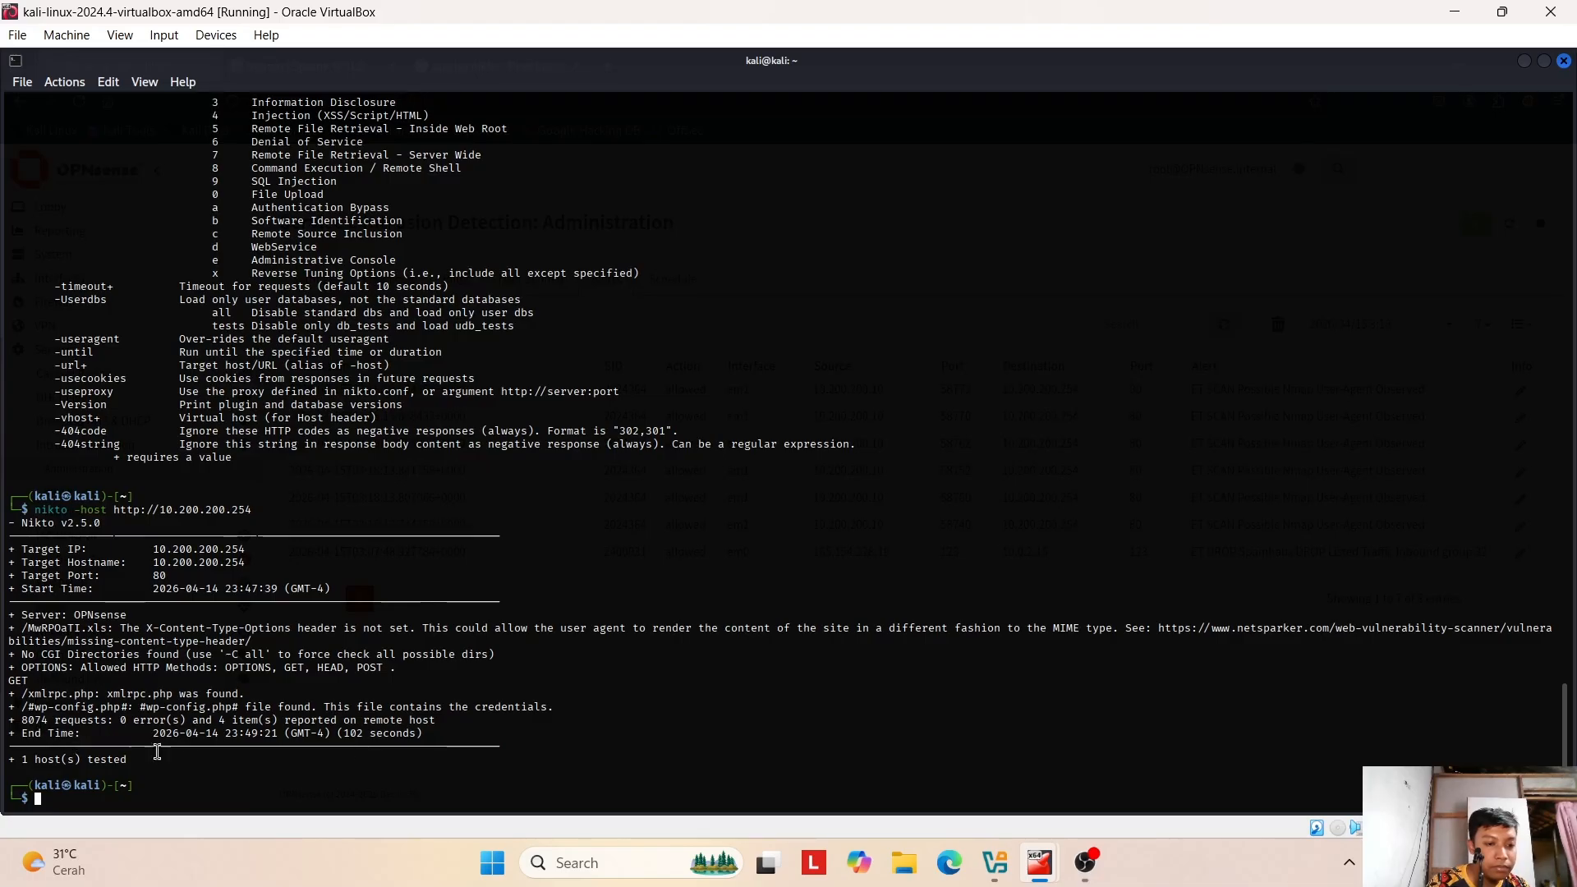
pyautogui.moveTo(565, 752); pyautogui.dragTo(493, 707)
pyautogui.click(613, 669)
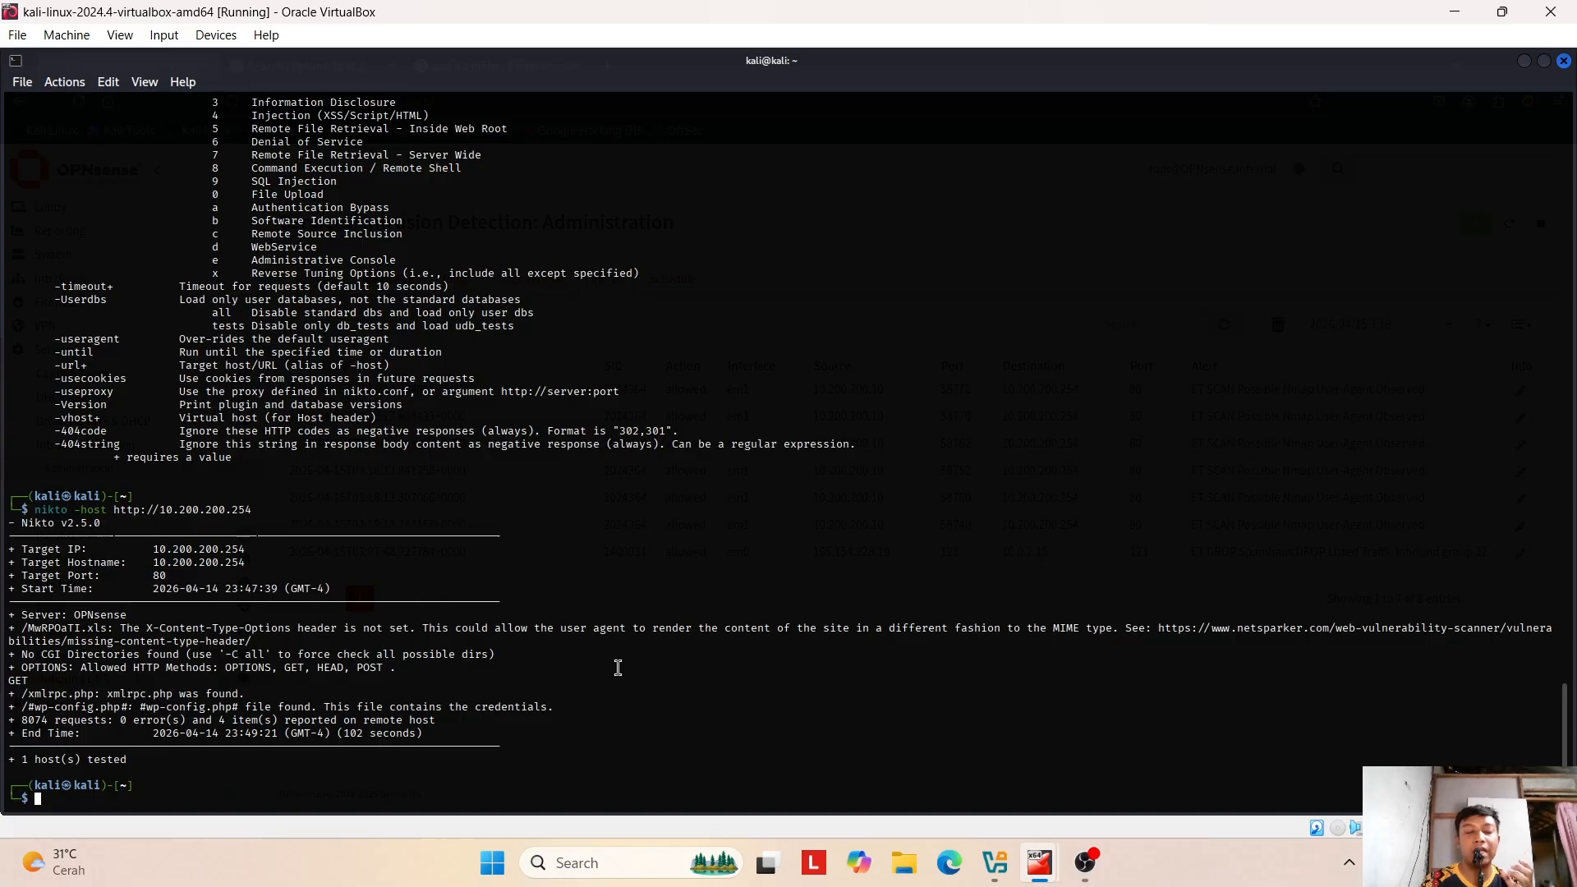
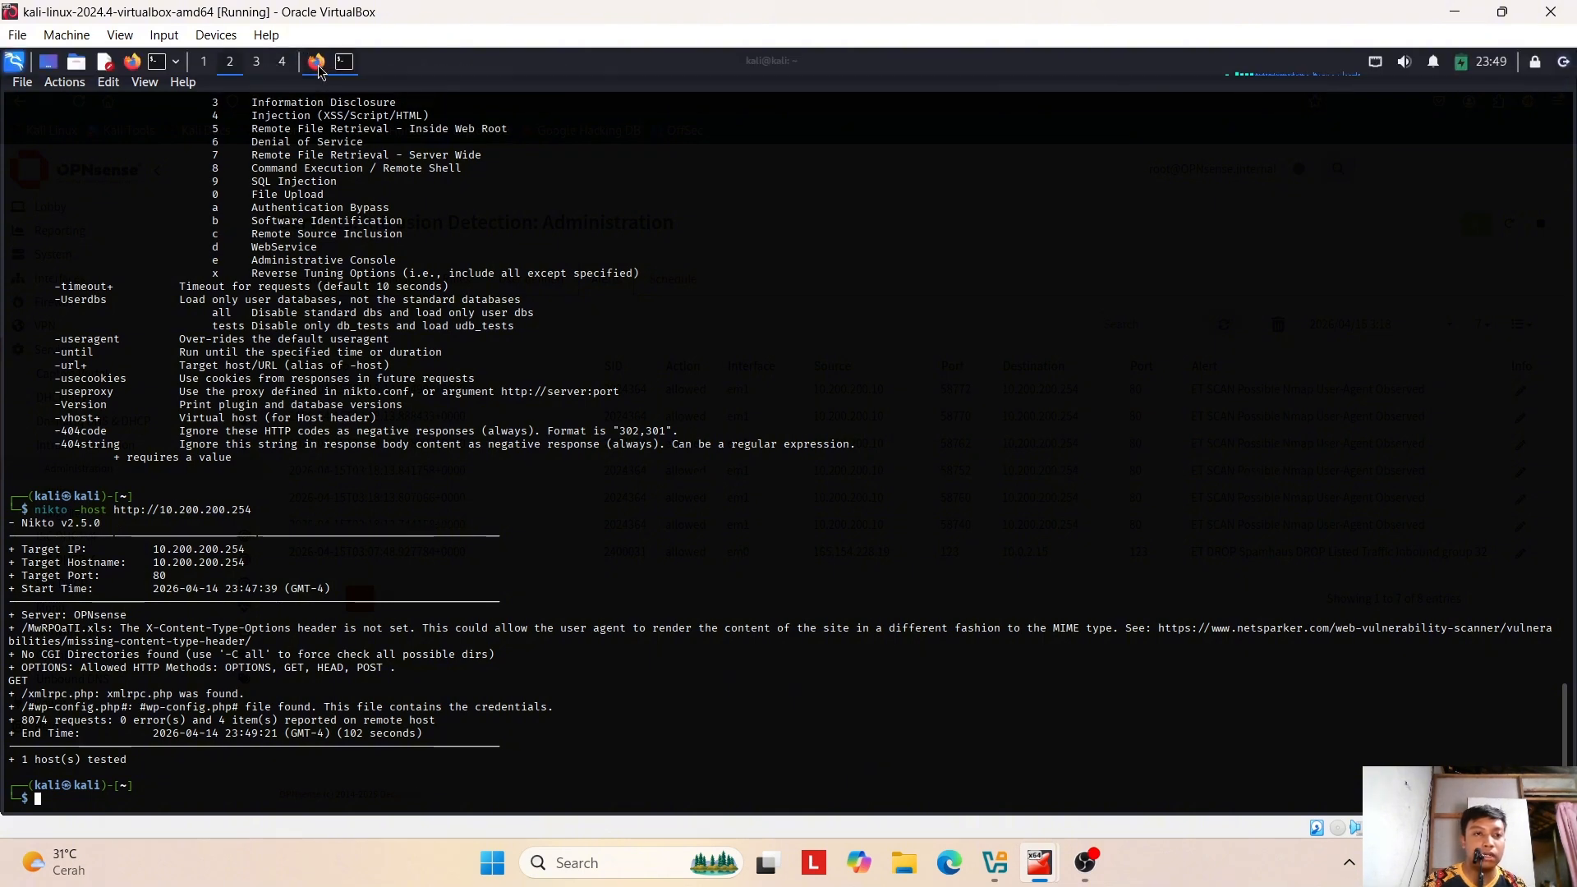
# - Switch to Firefox, reload the OPNsense intrusion detection alerts and highlight the newest alert's source address
pyautogui.click(316, 64)
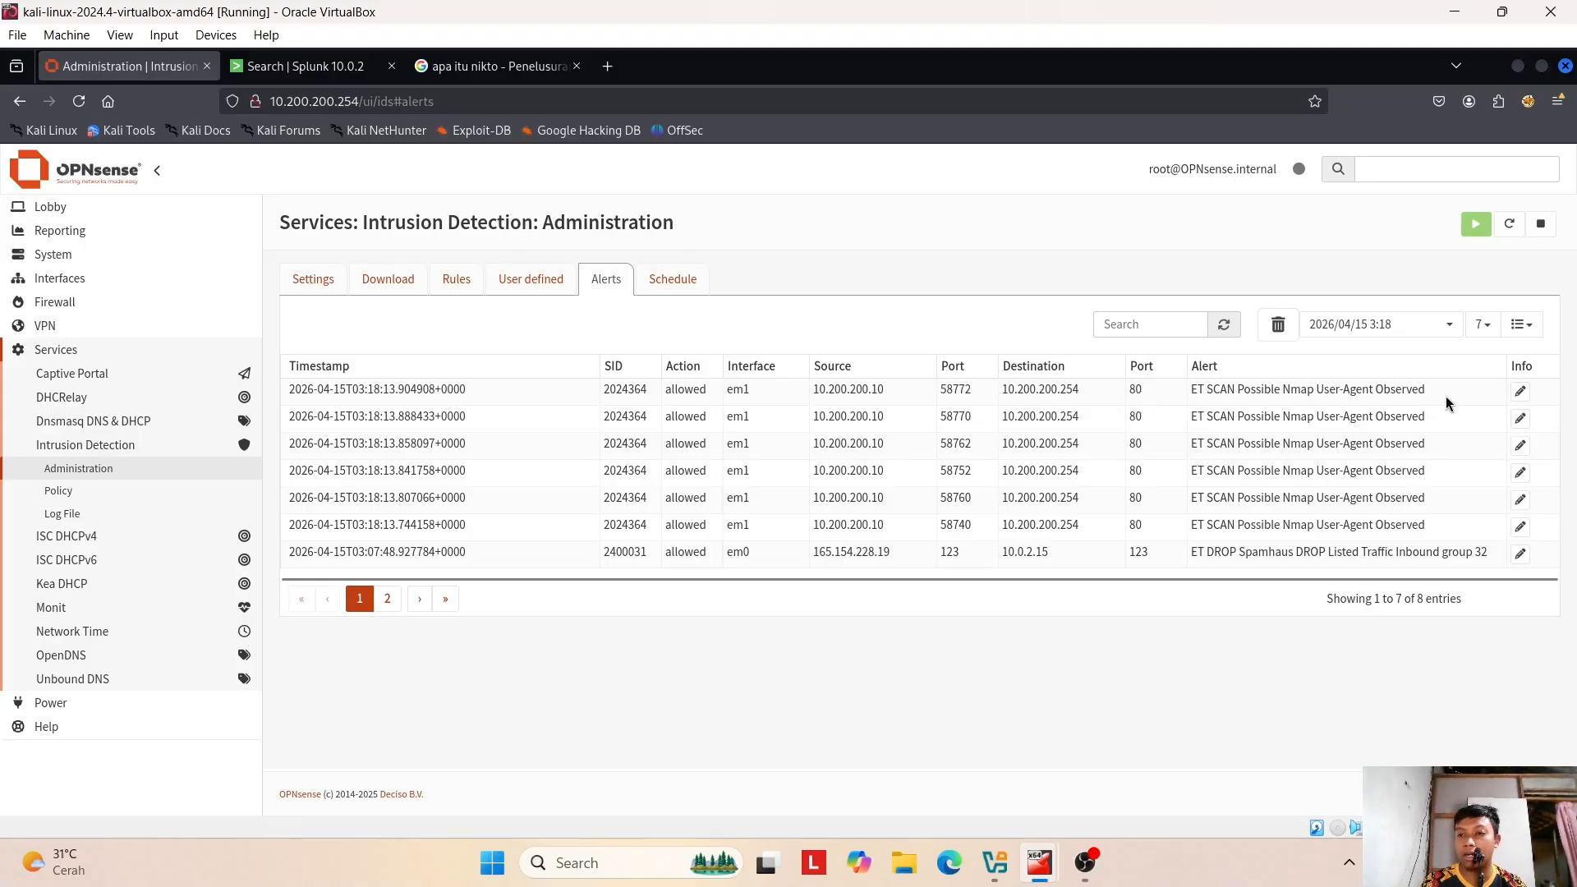
pyautogui.click(79, 100)
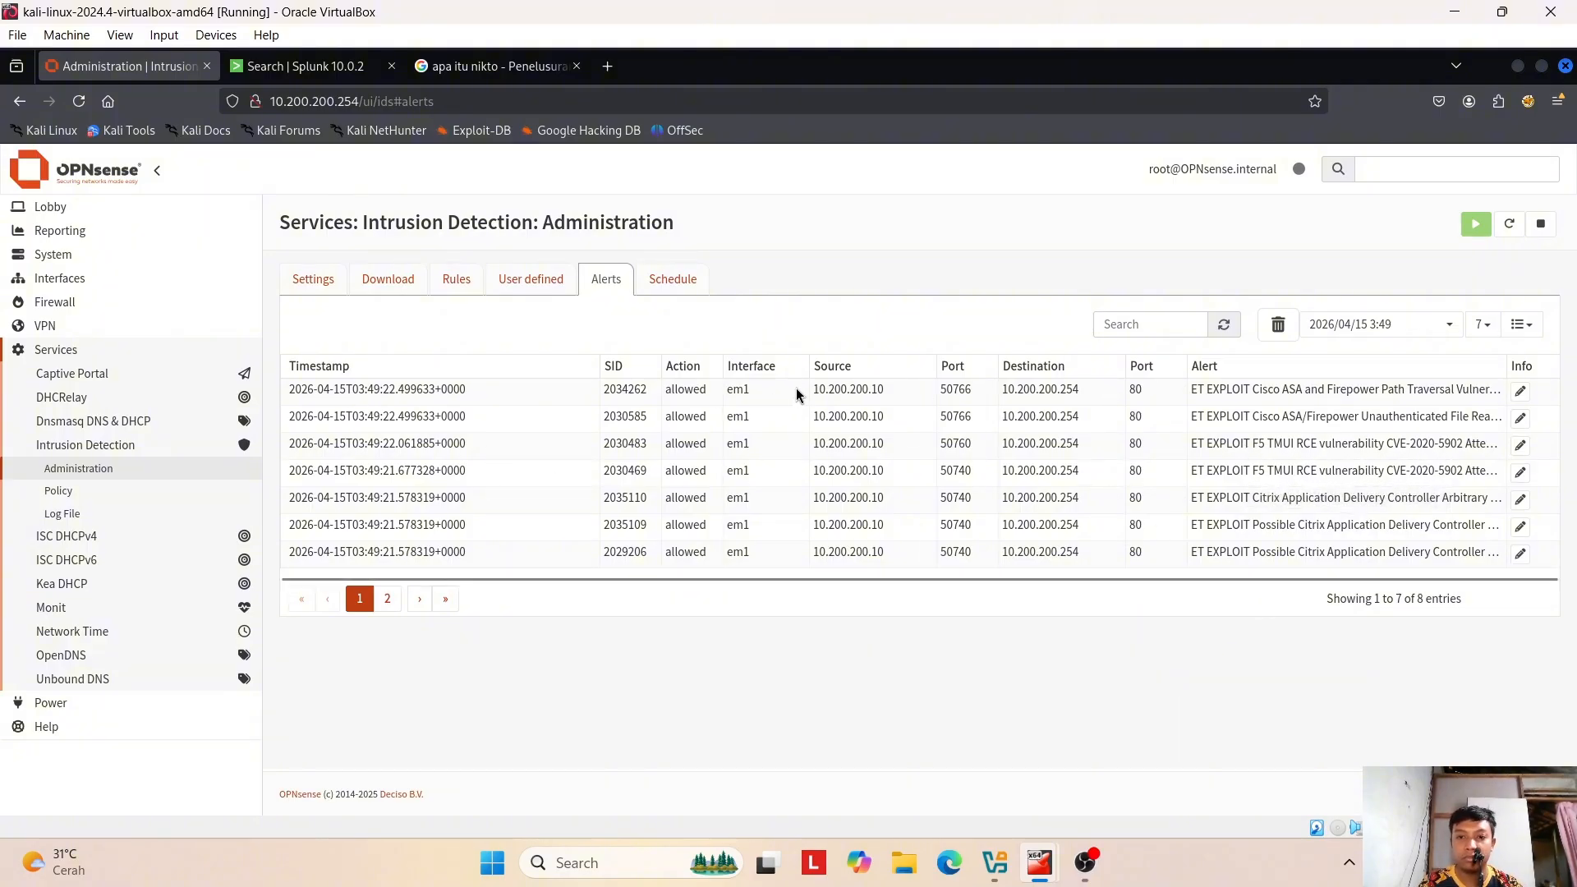
pyautogui.moveTo(815, 389); pyautogui.dragTo(887, 392)
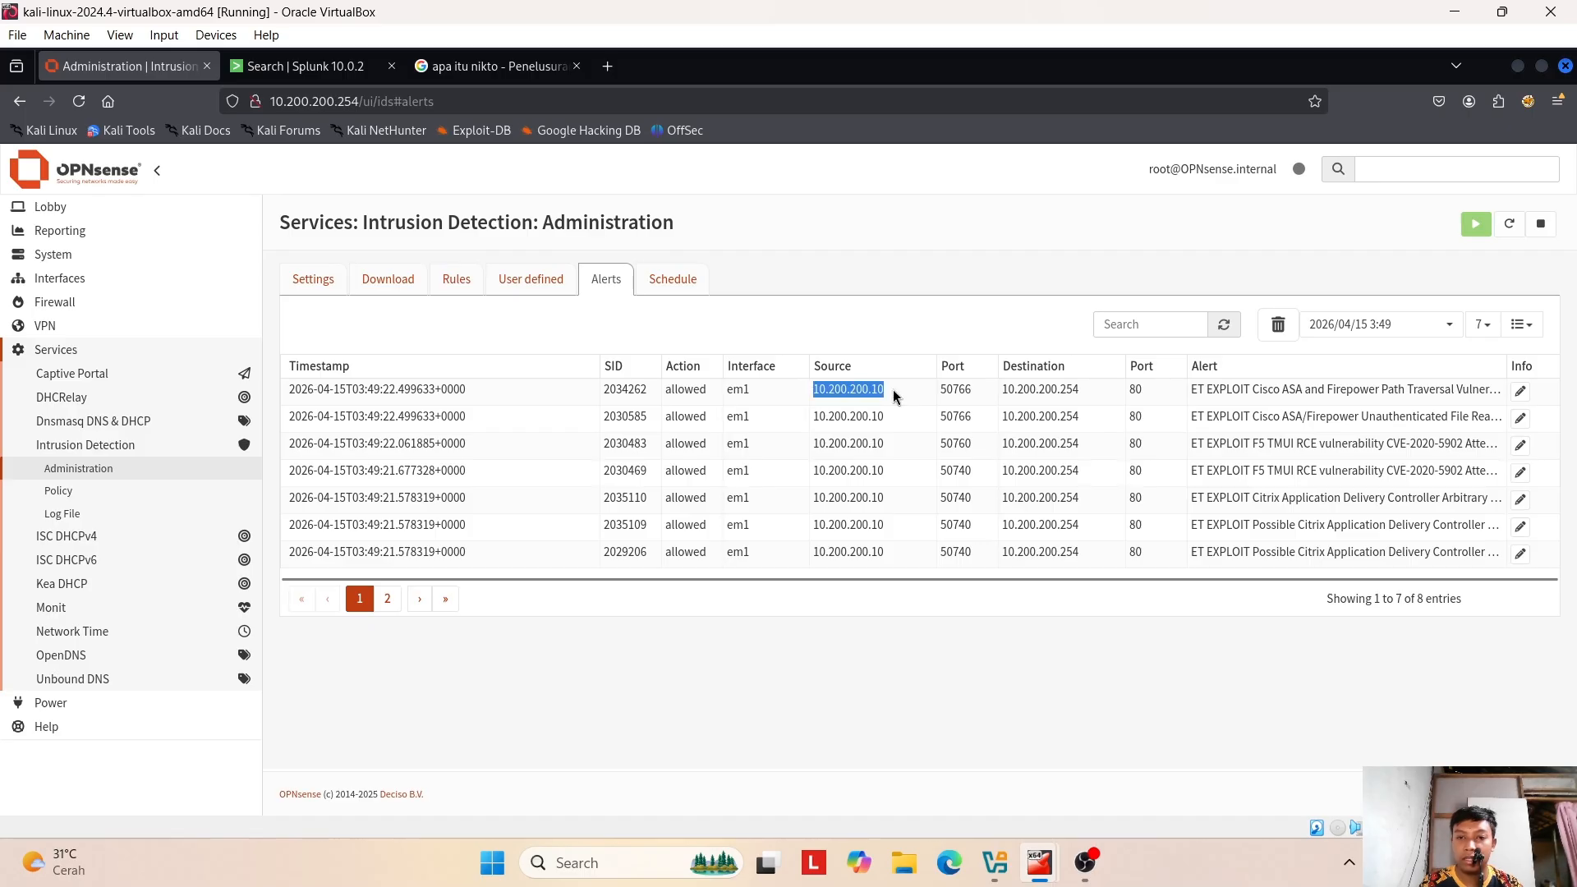
pyautogui.click(864, 638)
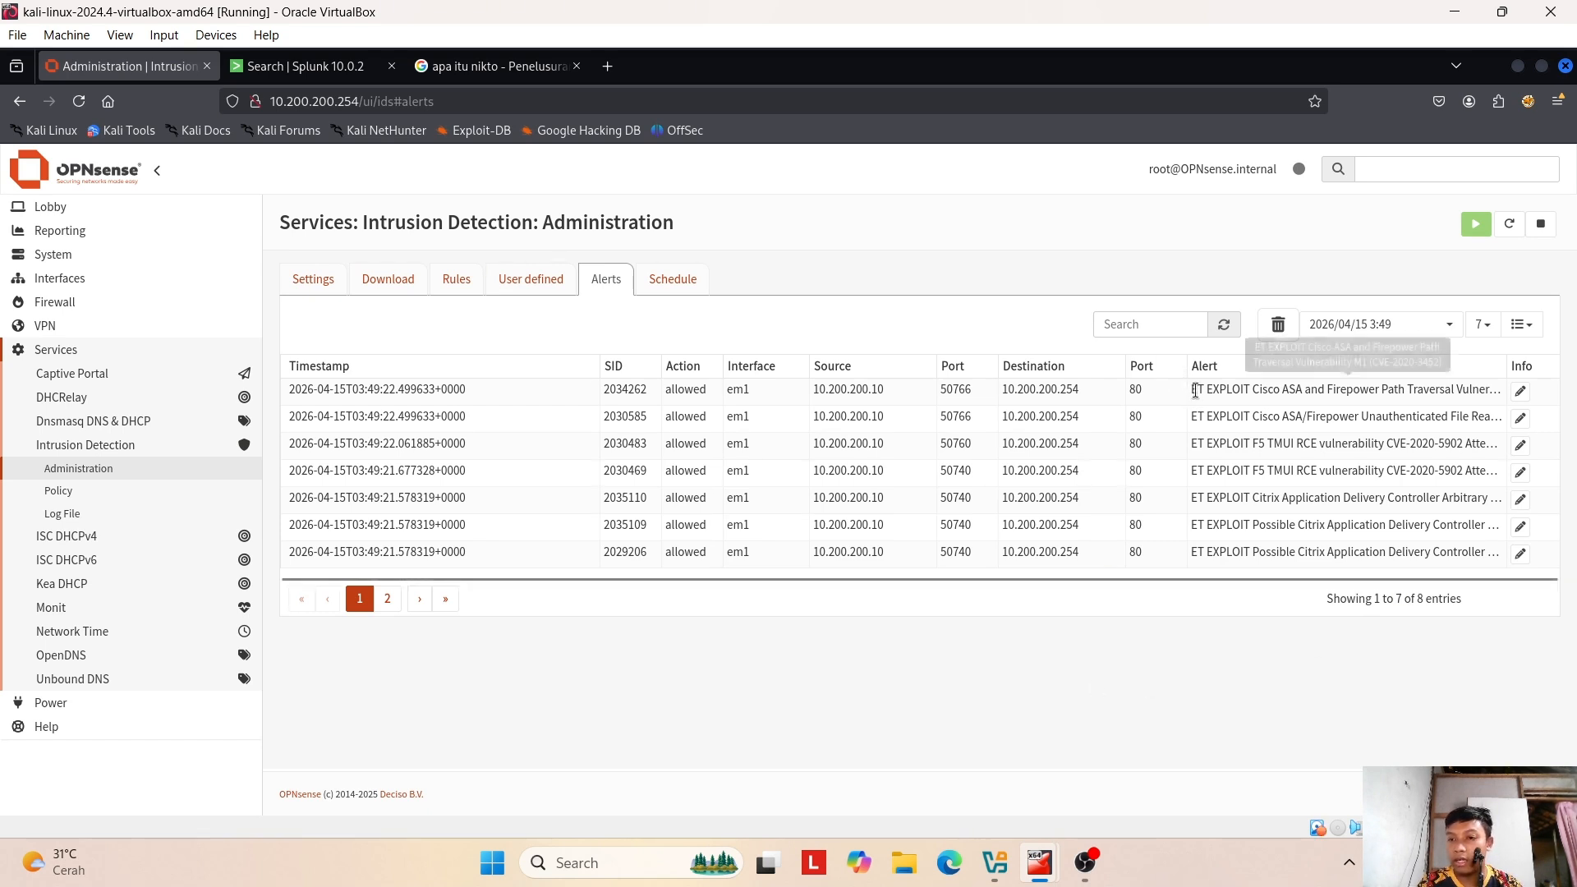
# - Examine the alert names for the Cisco ASA and Firepower path traversal and the F5 TMUI RCE CVE-2020-5902 exploits
pyautogui.moveTo(1193, 391); pyautogui.dragTo(1392, 394)
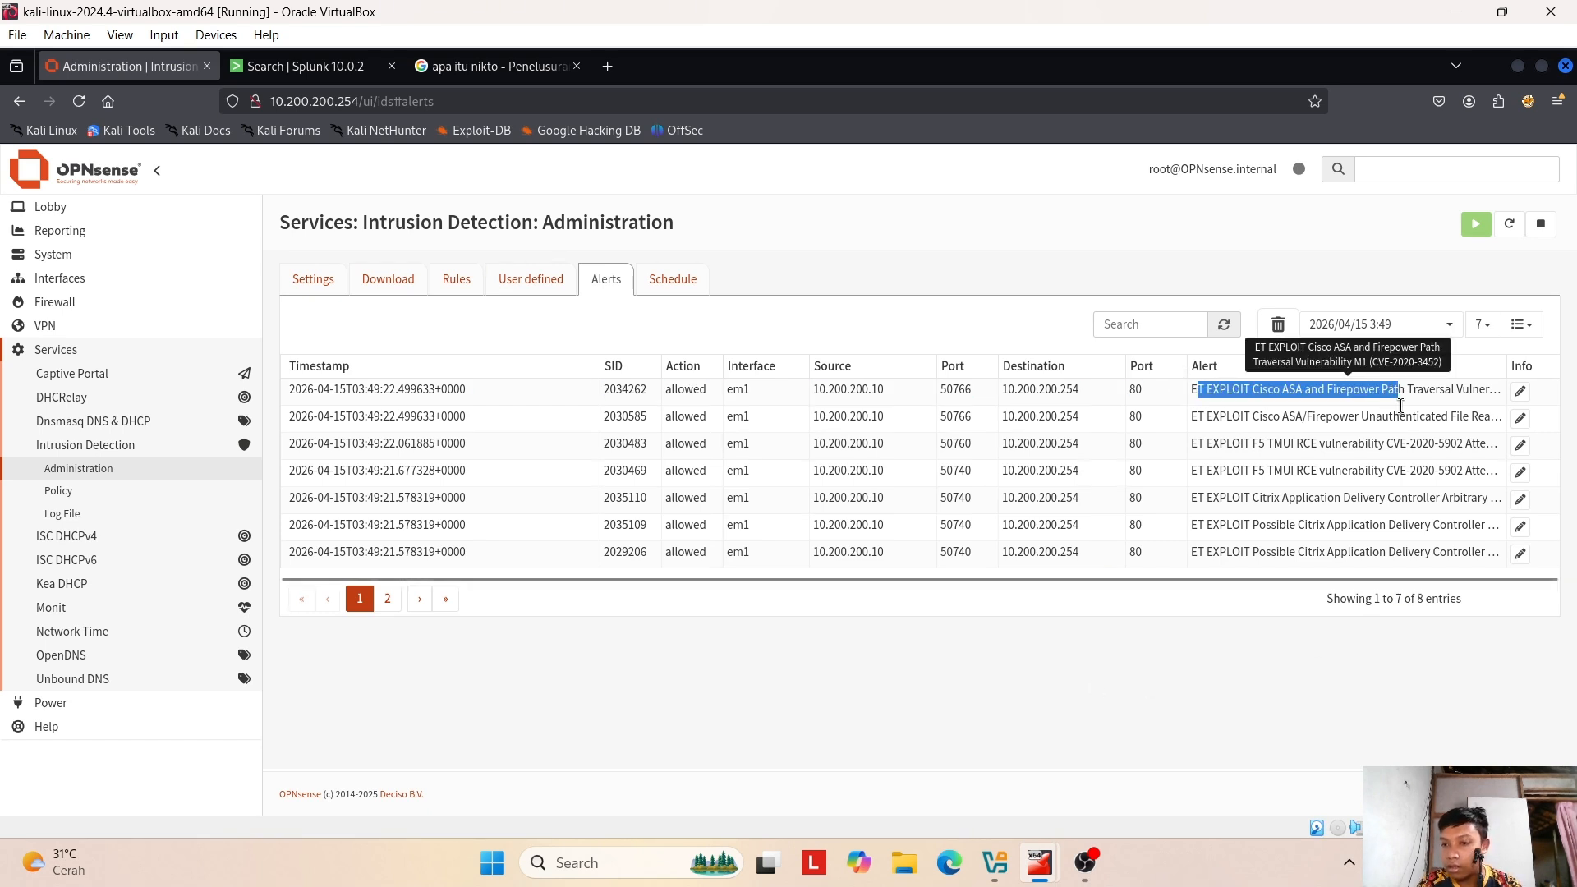
pyautogui.click(1254, 711)
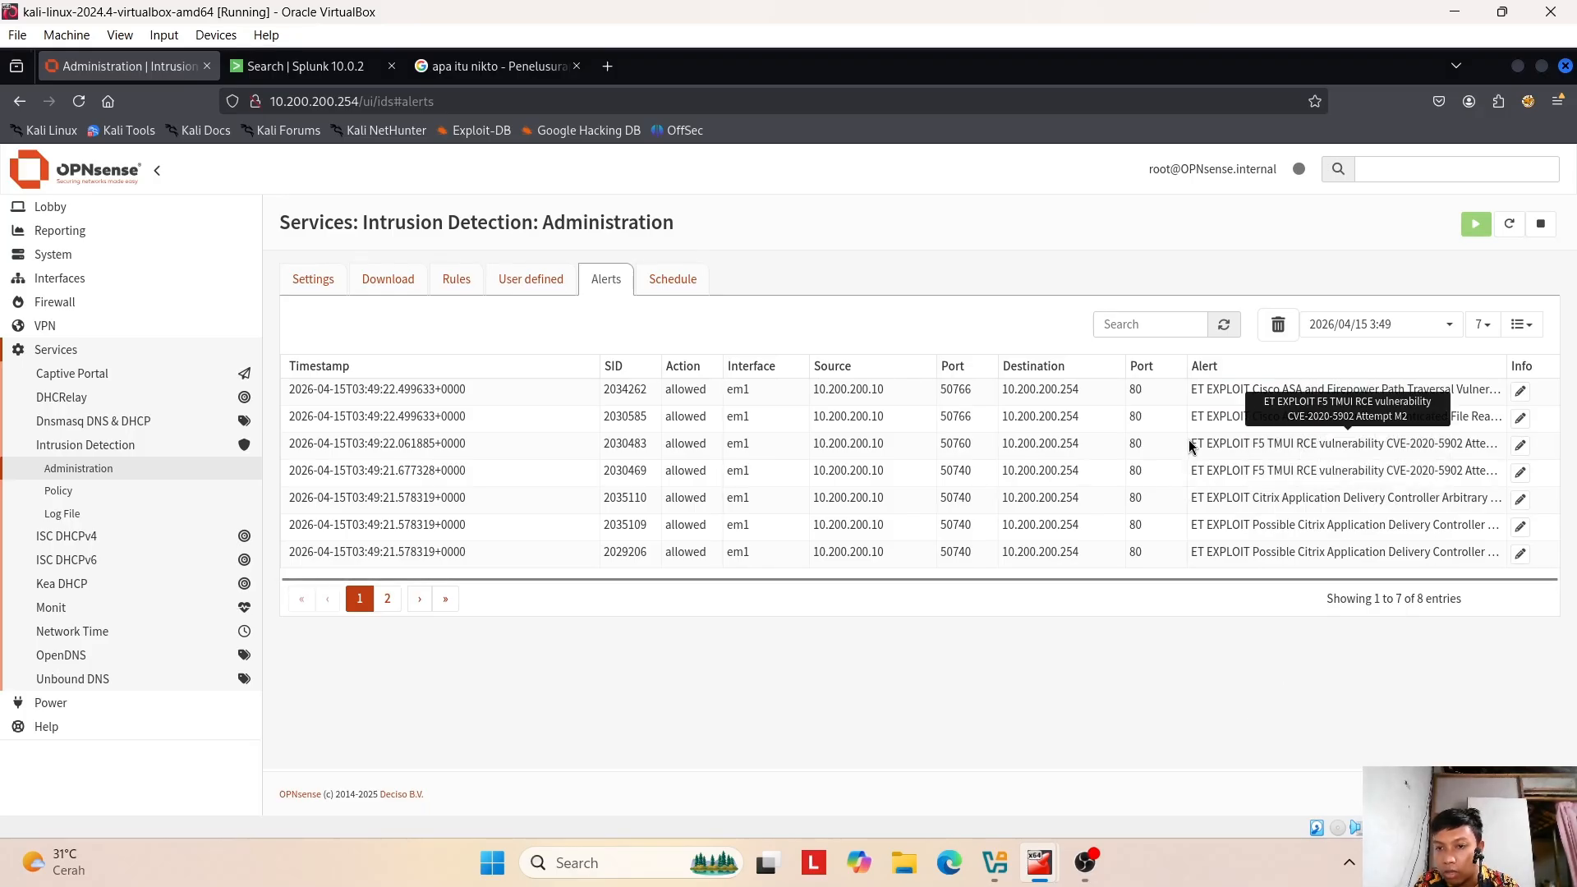
pyautogui.moveTo(1190, 446); pyautogui.dragTo(1458, 446)
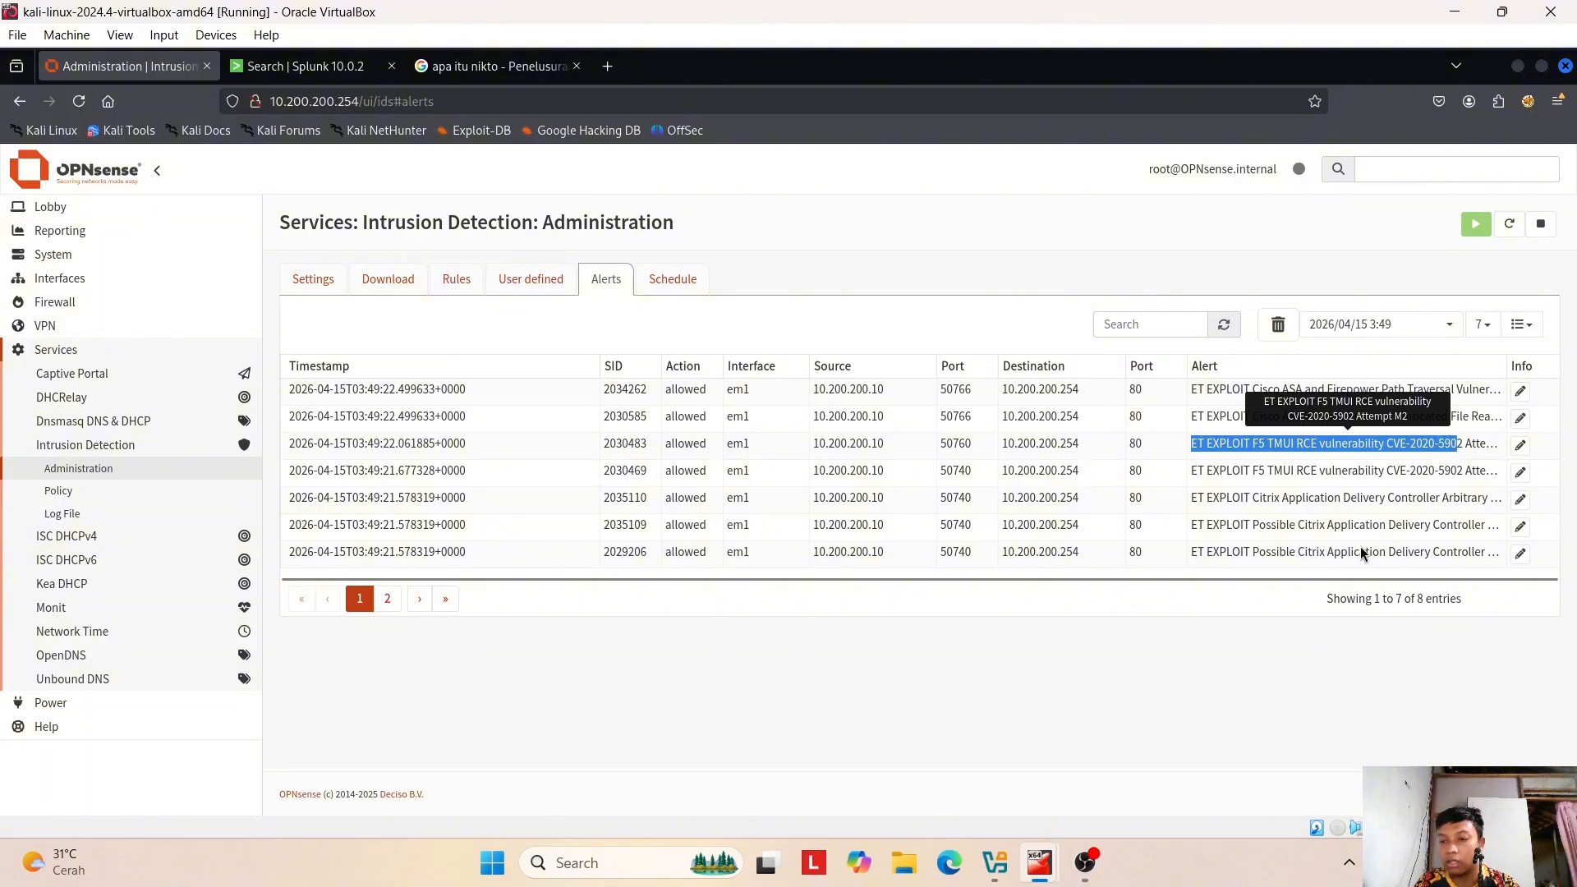
pyautogui.click(1088, 763)
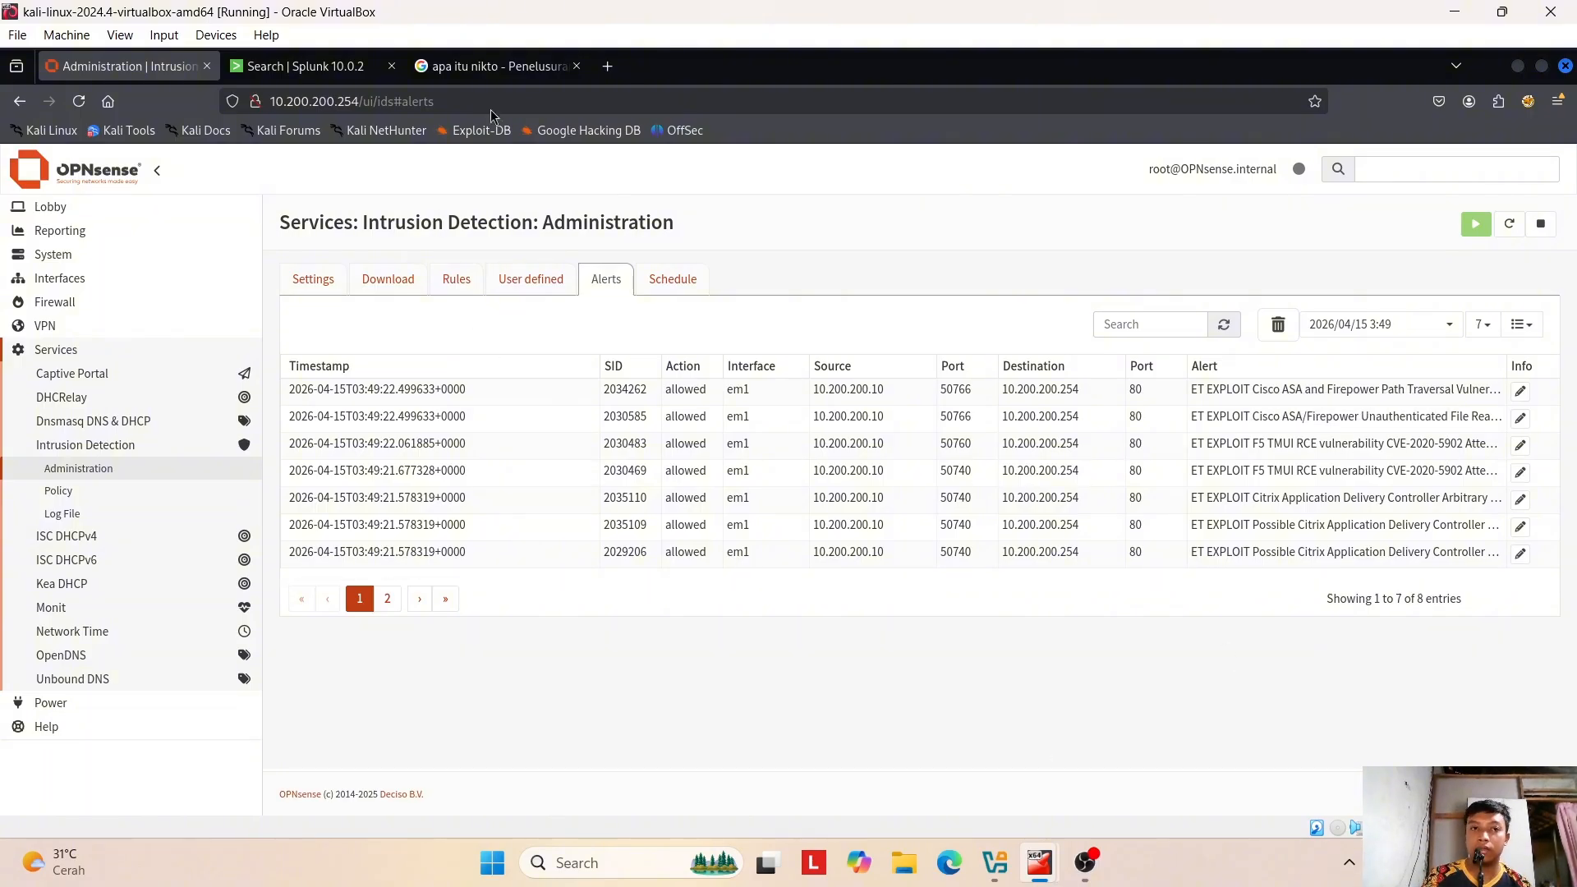
# - Clear the "apa itu nikto" query from the Google search box and go back to the OPNsense alerts list
pyautogui.click(466, 66)
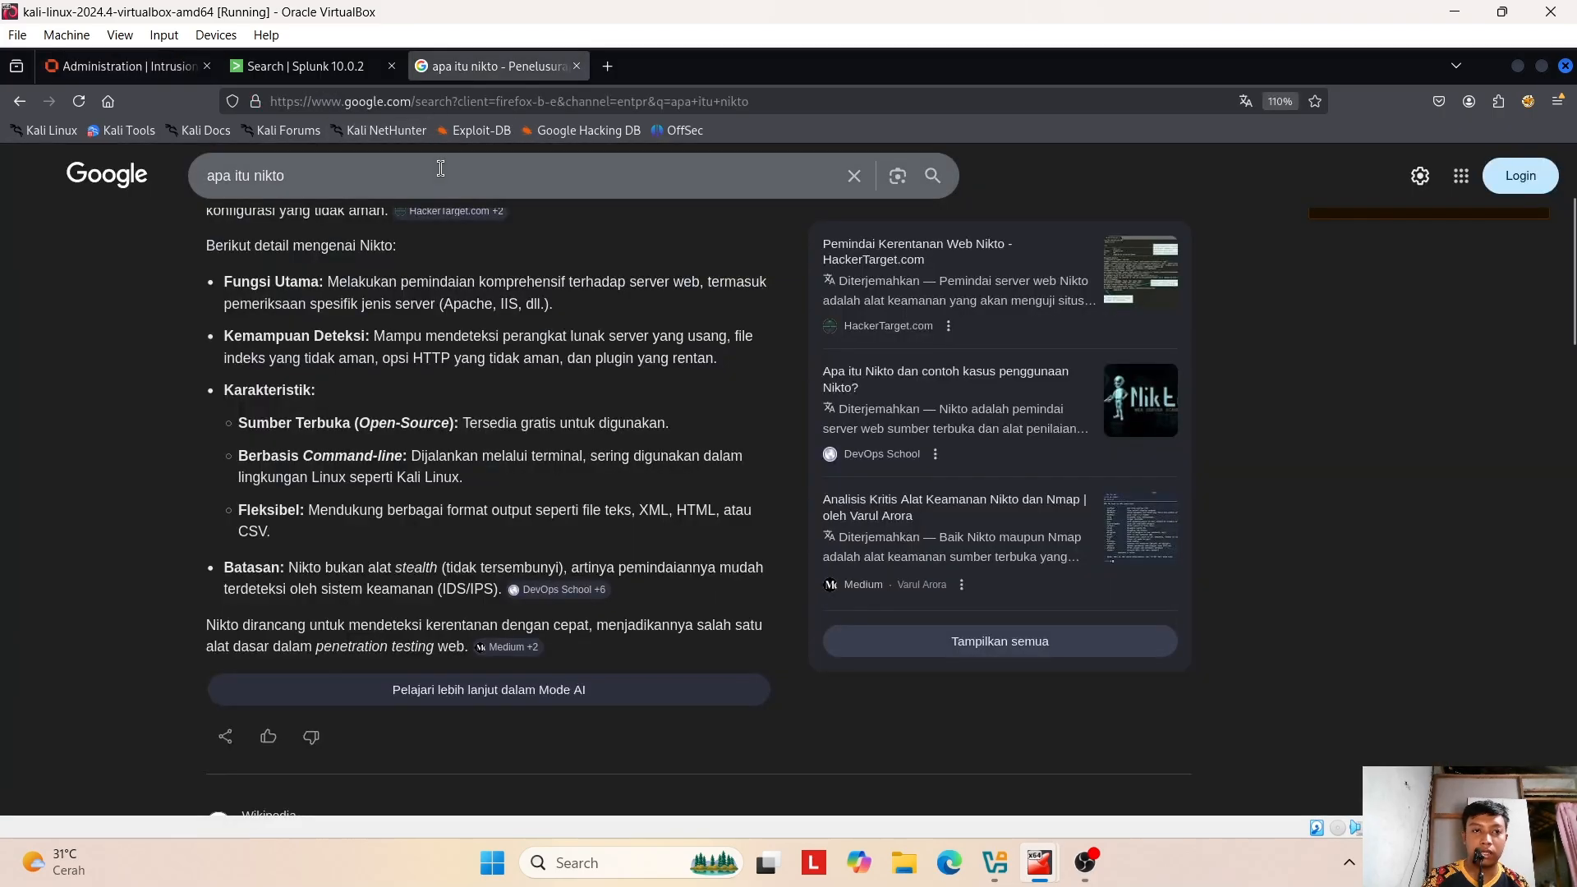
pyautogui.tripleClick(440, 197)
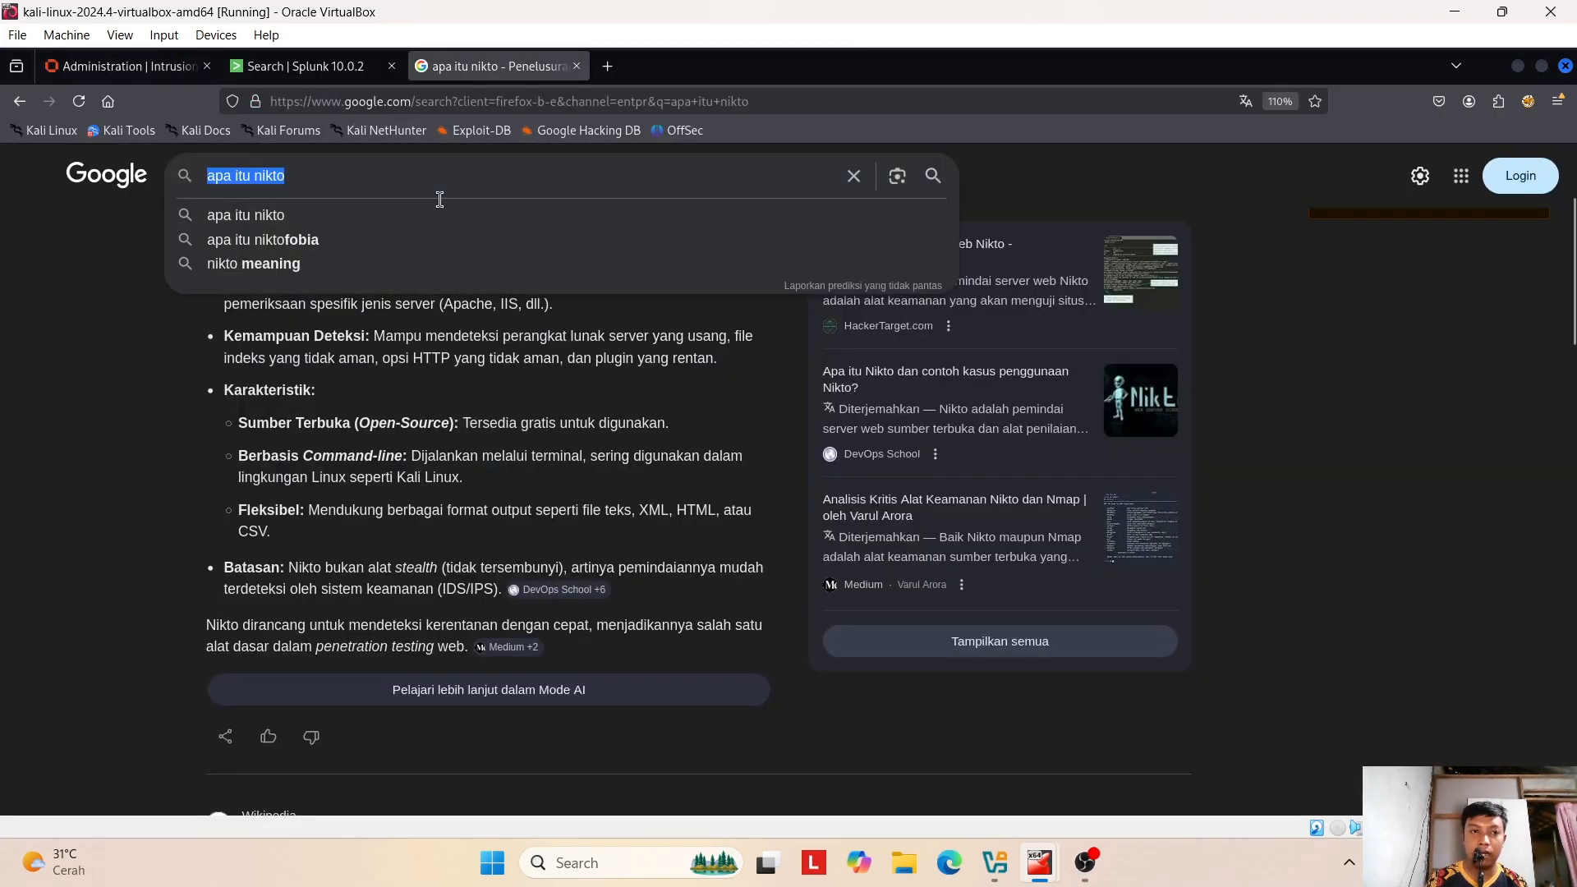
pyautogui.press('BackSpace')
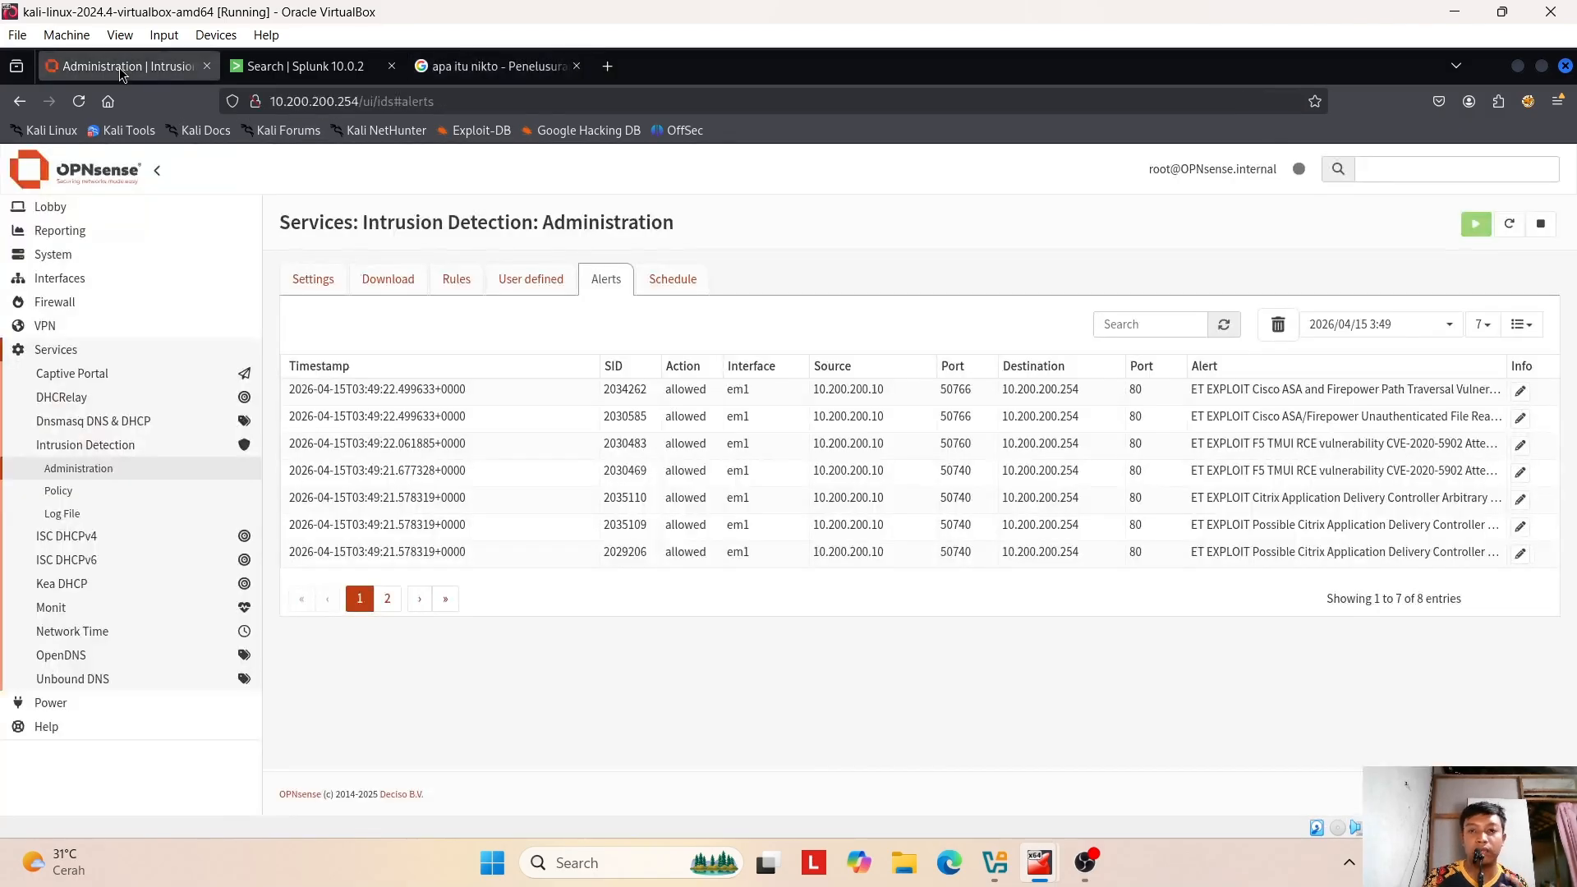
pyautogui.click(123, 68)
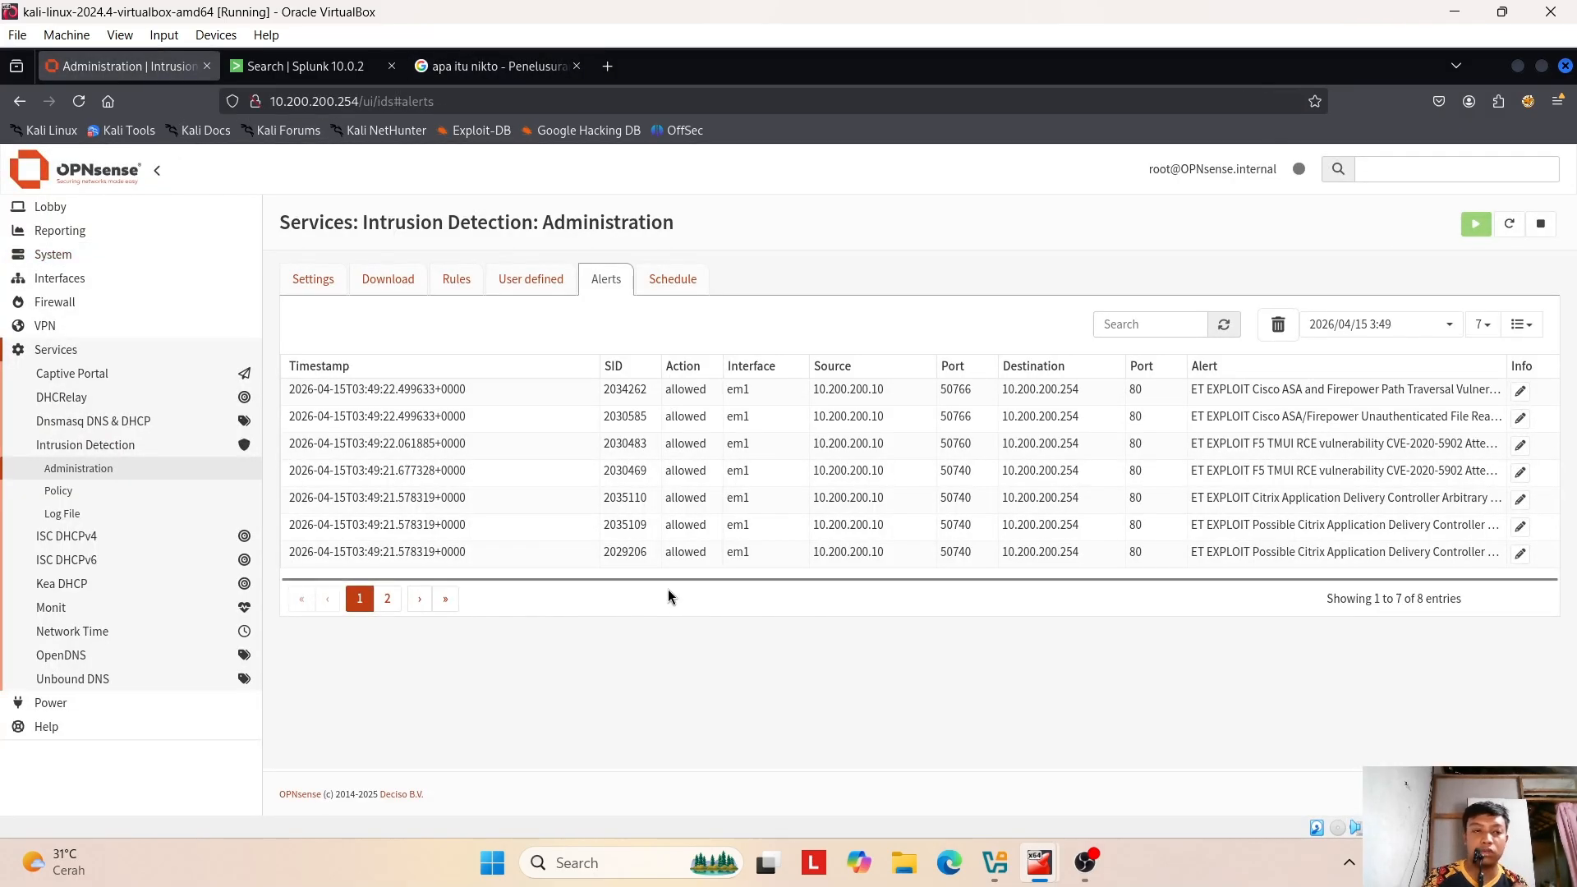
pyautogui.moveTo(657, 577); pyautogui.dragTo(714, 596)
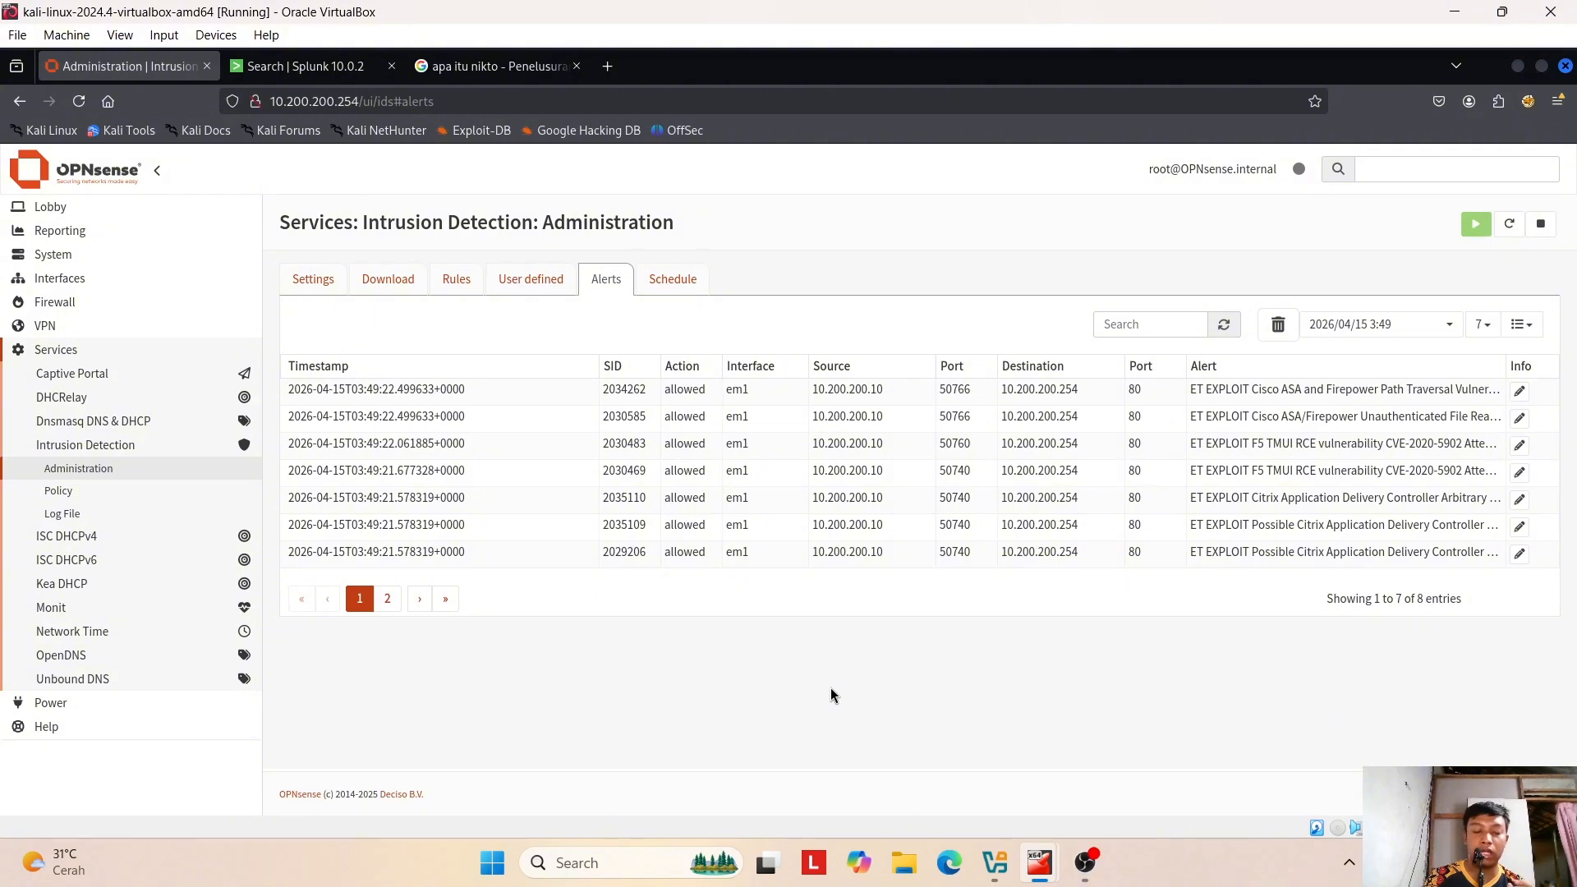
# - Search Google for "apa itu signature base" and highlight part of the AI summary's definition of signature-based detection
pyautogui.click(489, 67)
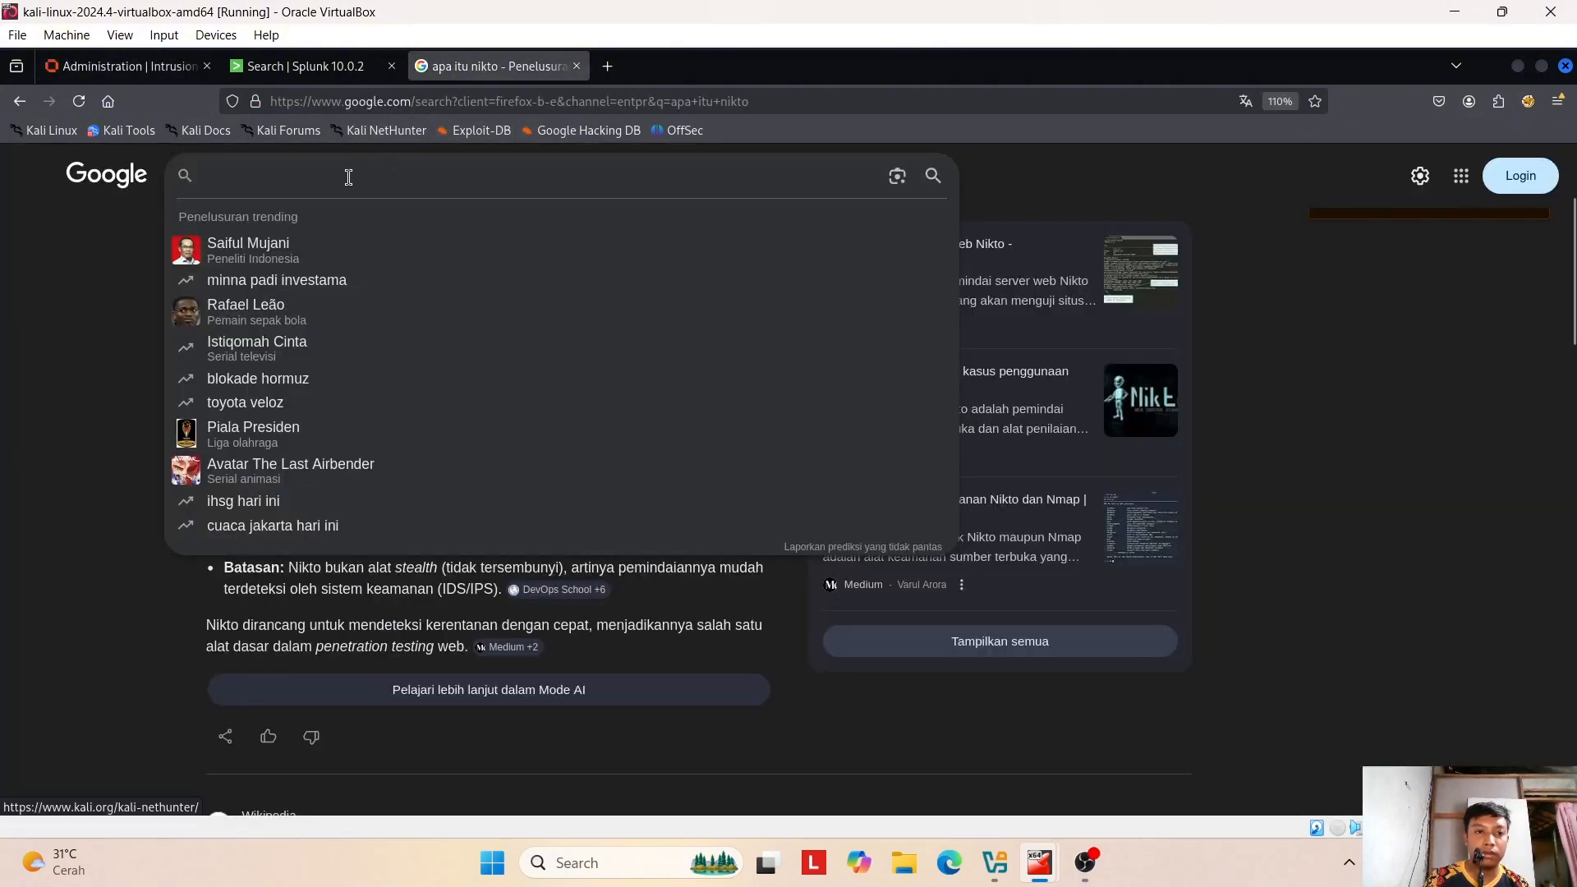
pyautogui.write('ap')
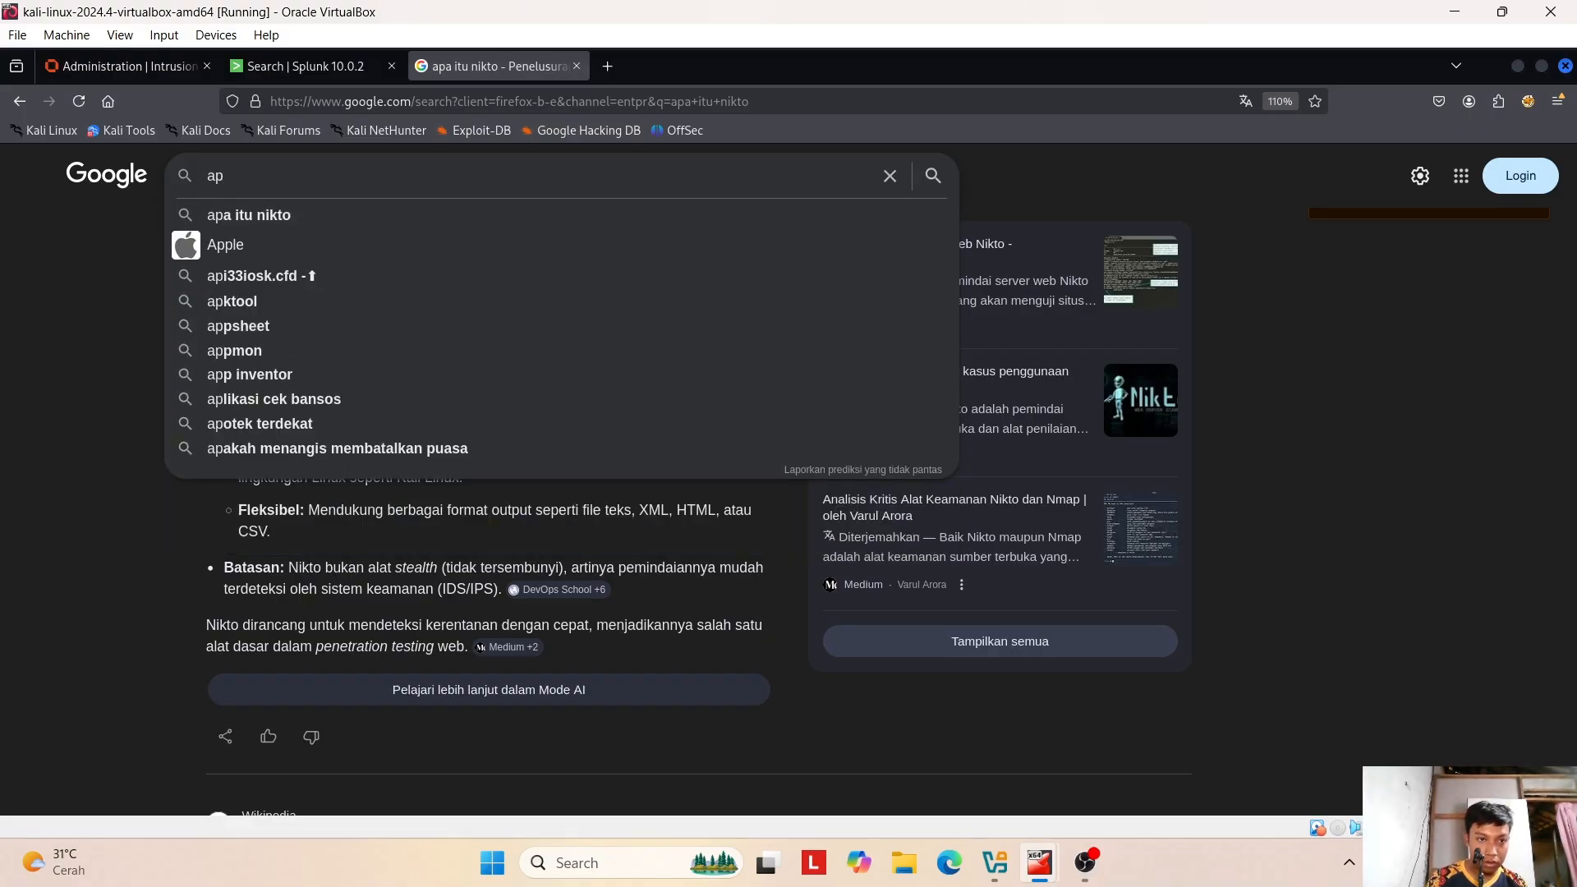
pyautogui.press('BackSpace')
pyautogui.press('BackSpace')
pyautogui.write('apa')
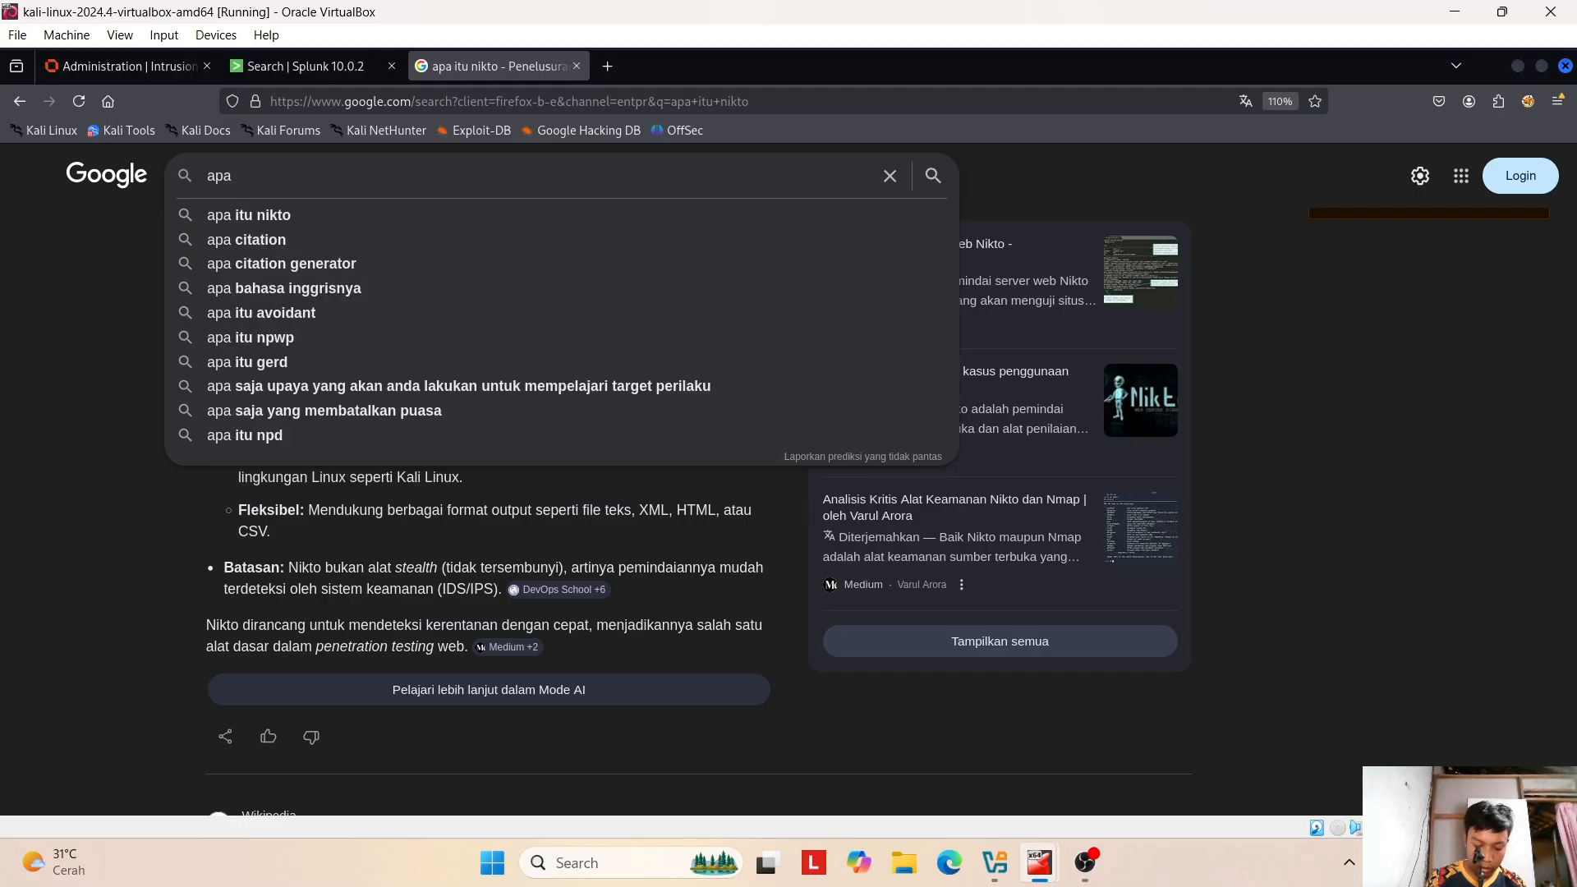
pyautogui.write(' itu sig')
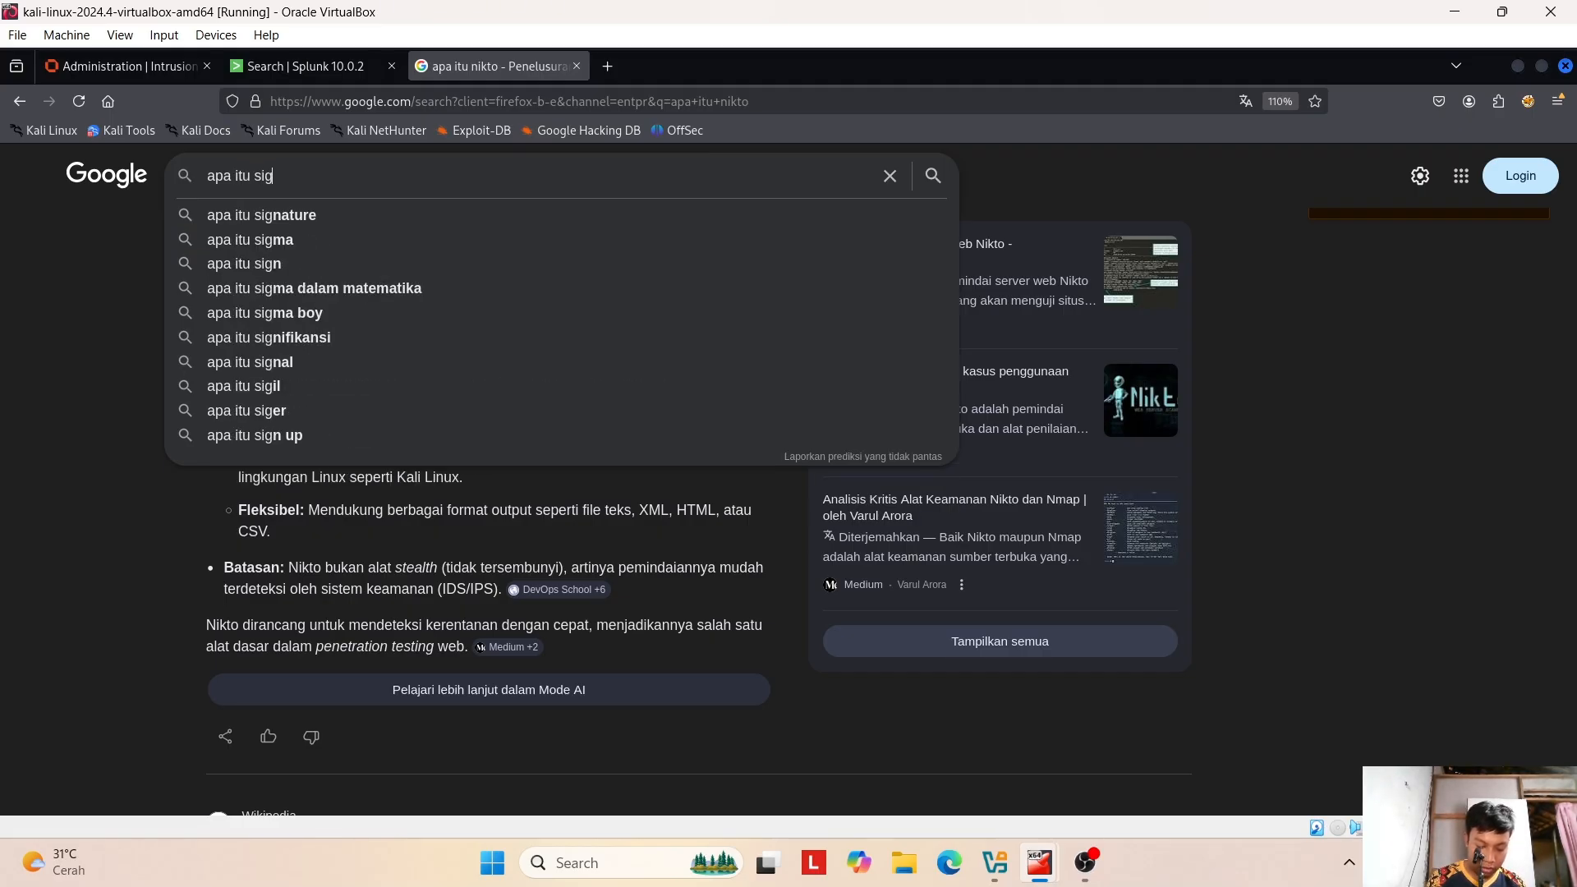
pyautogui.write('nature ')
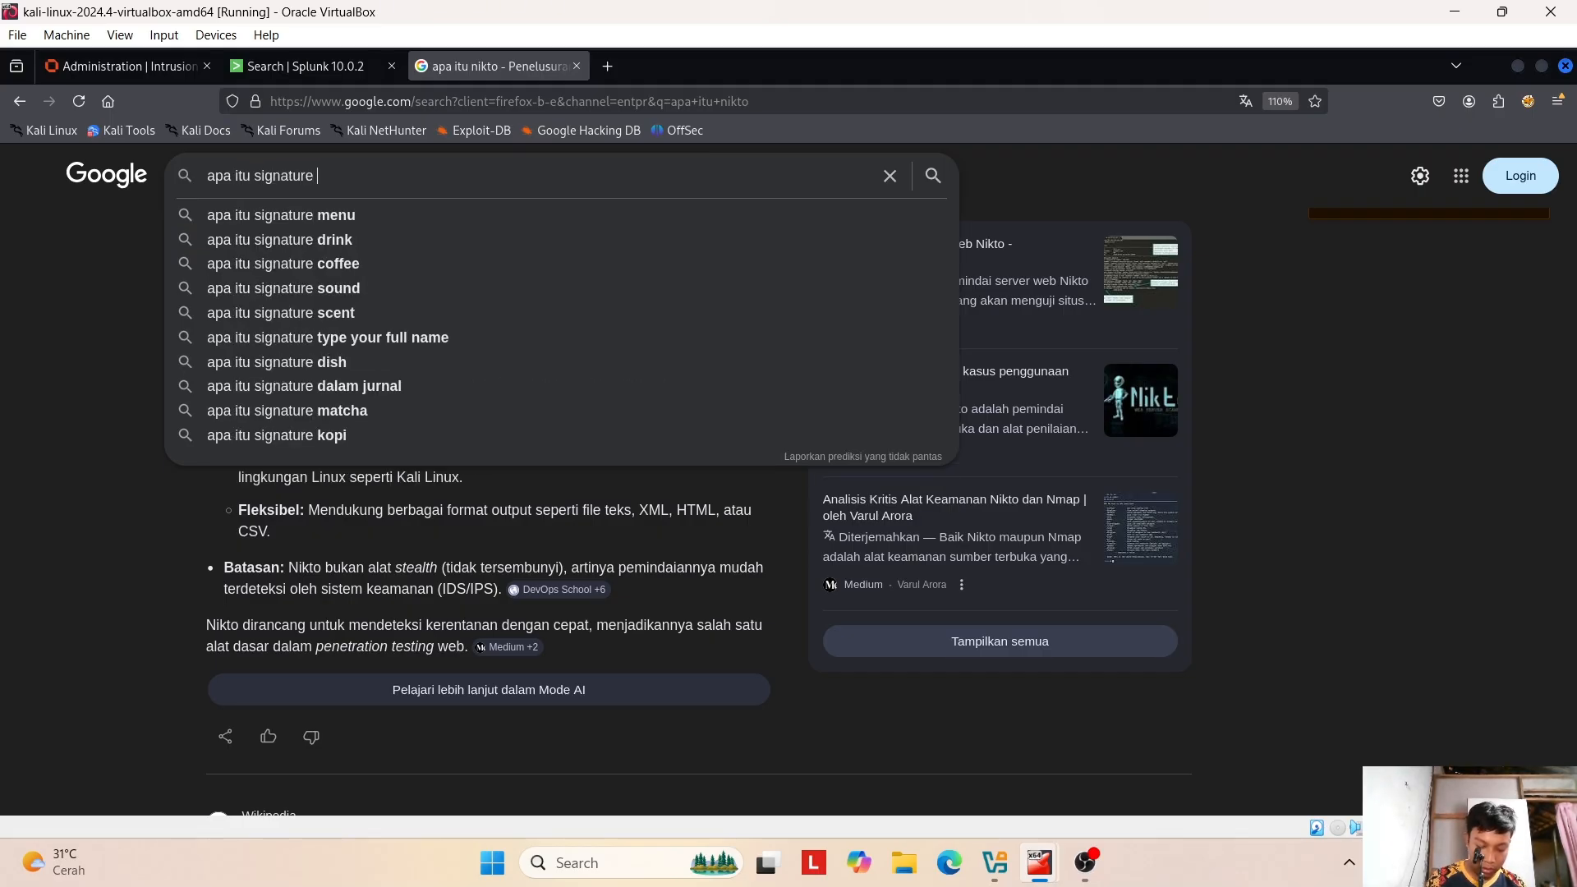
pyautogui.write('base')
pyautogui.press('Return')
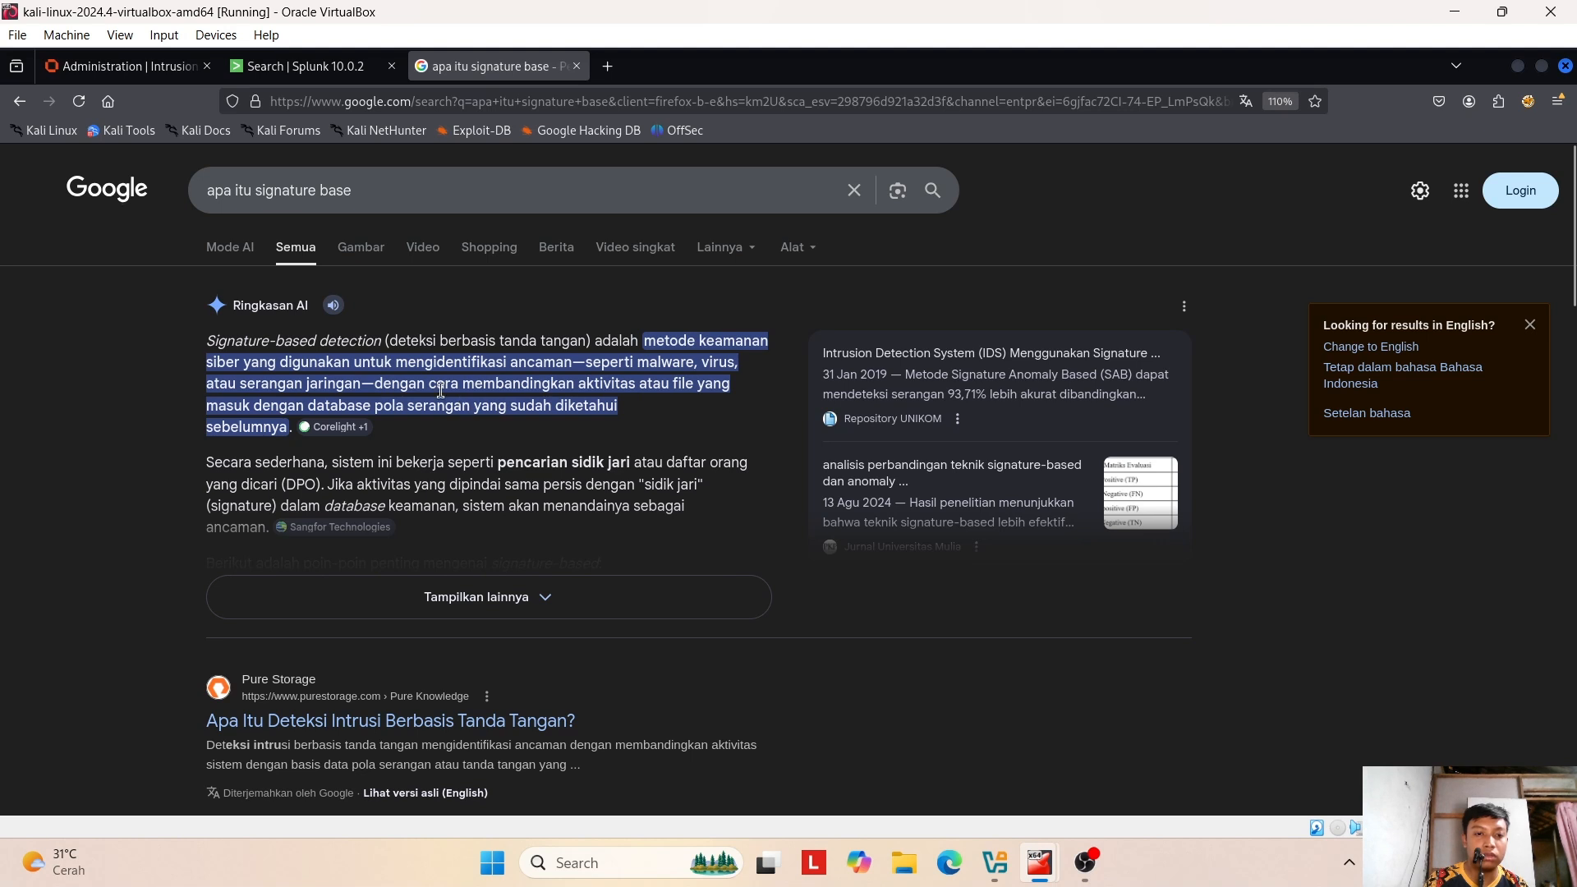
pyautogui.moveTo(380, 383); pyautogui.dragTo(654, 386)
pyautogui.click(646, 423)
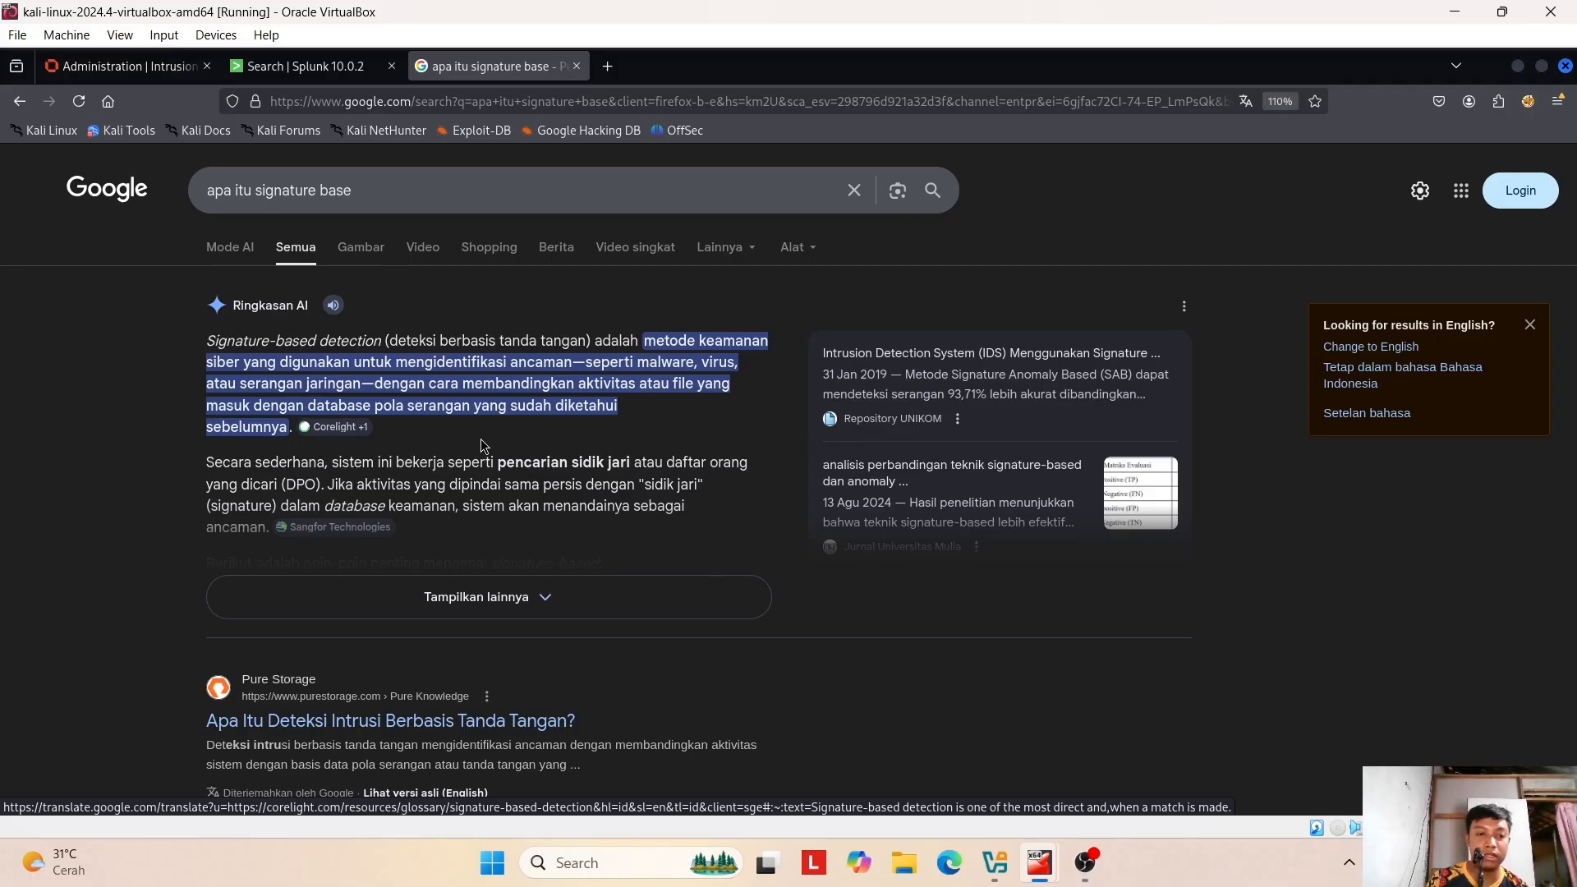
# - Return to the Splunk search and run index=opnsense with the time range set to Last 15 minutes
pyautogui.click(315, 67)
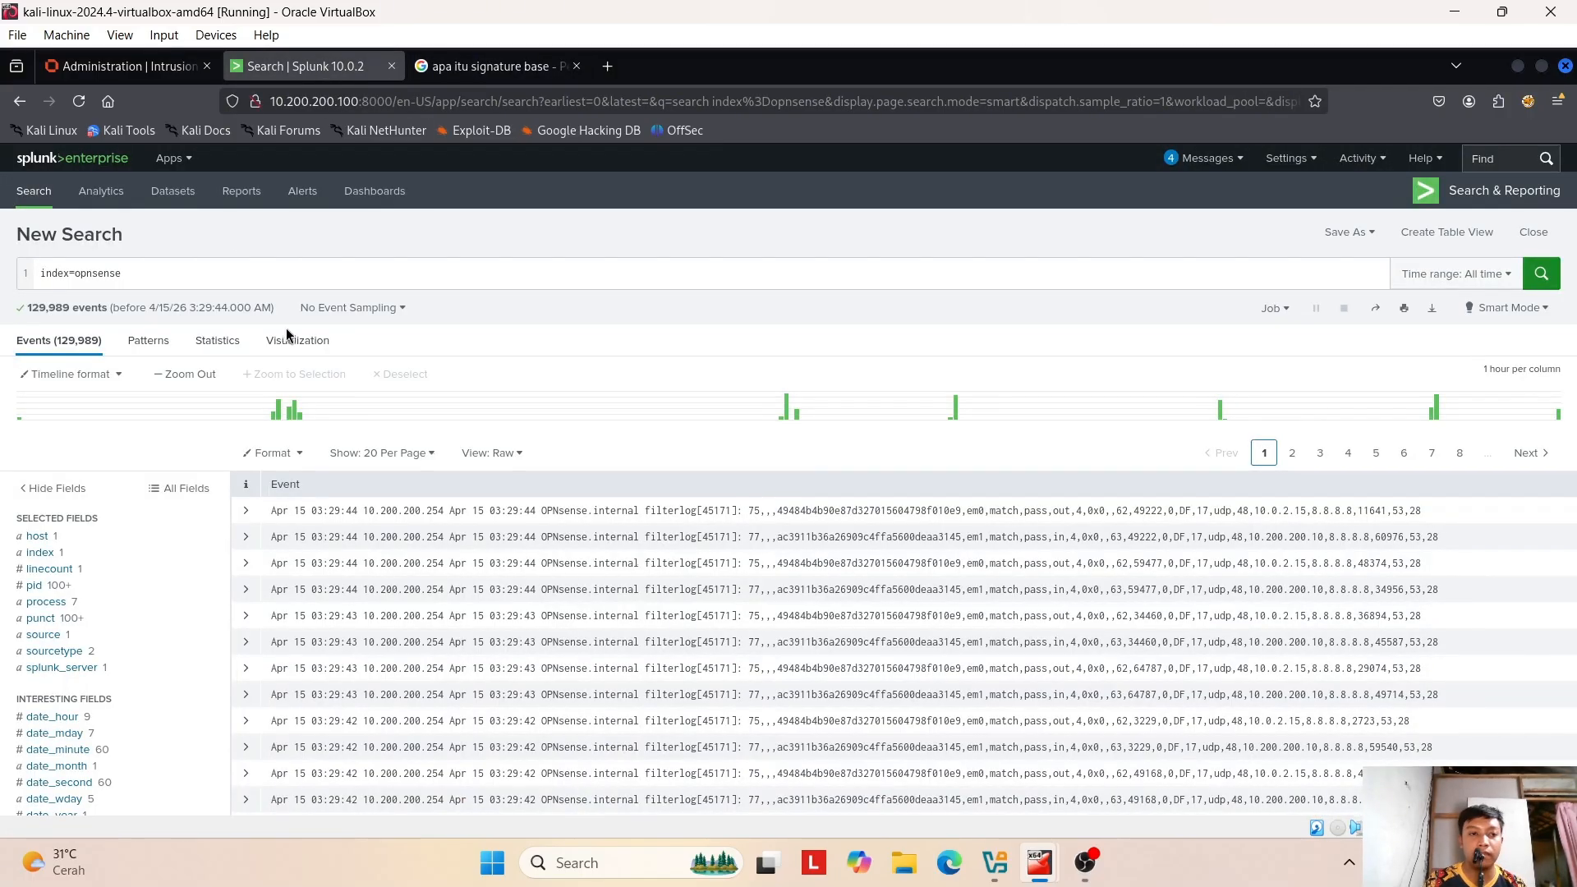
pyautogui.click(109, 69)
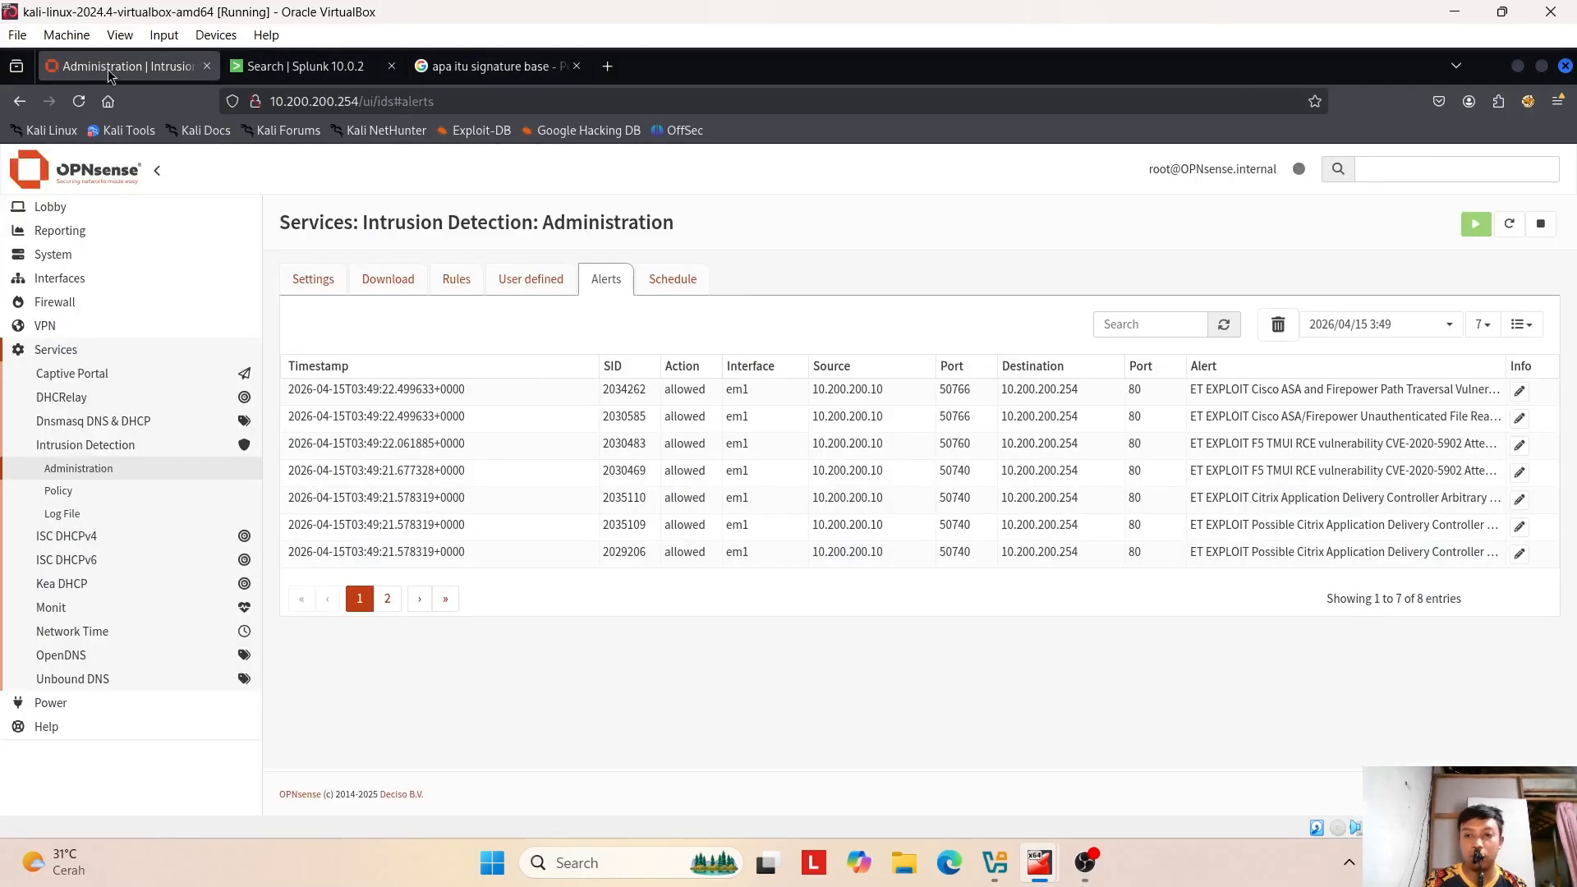
pyautogui.click(279, 70)
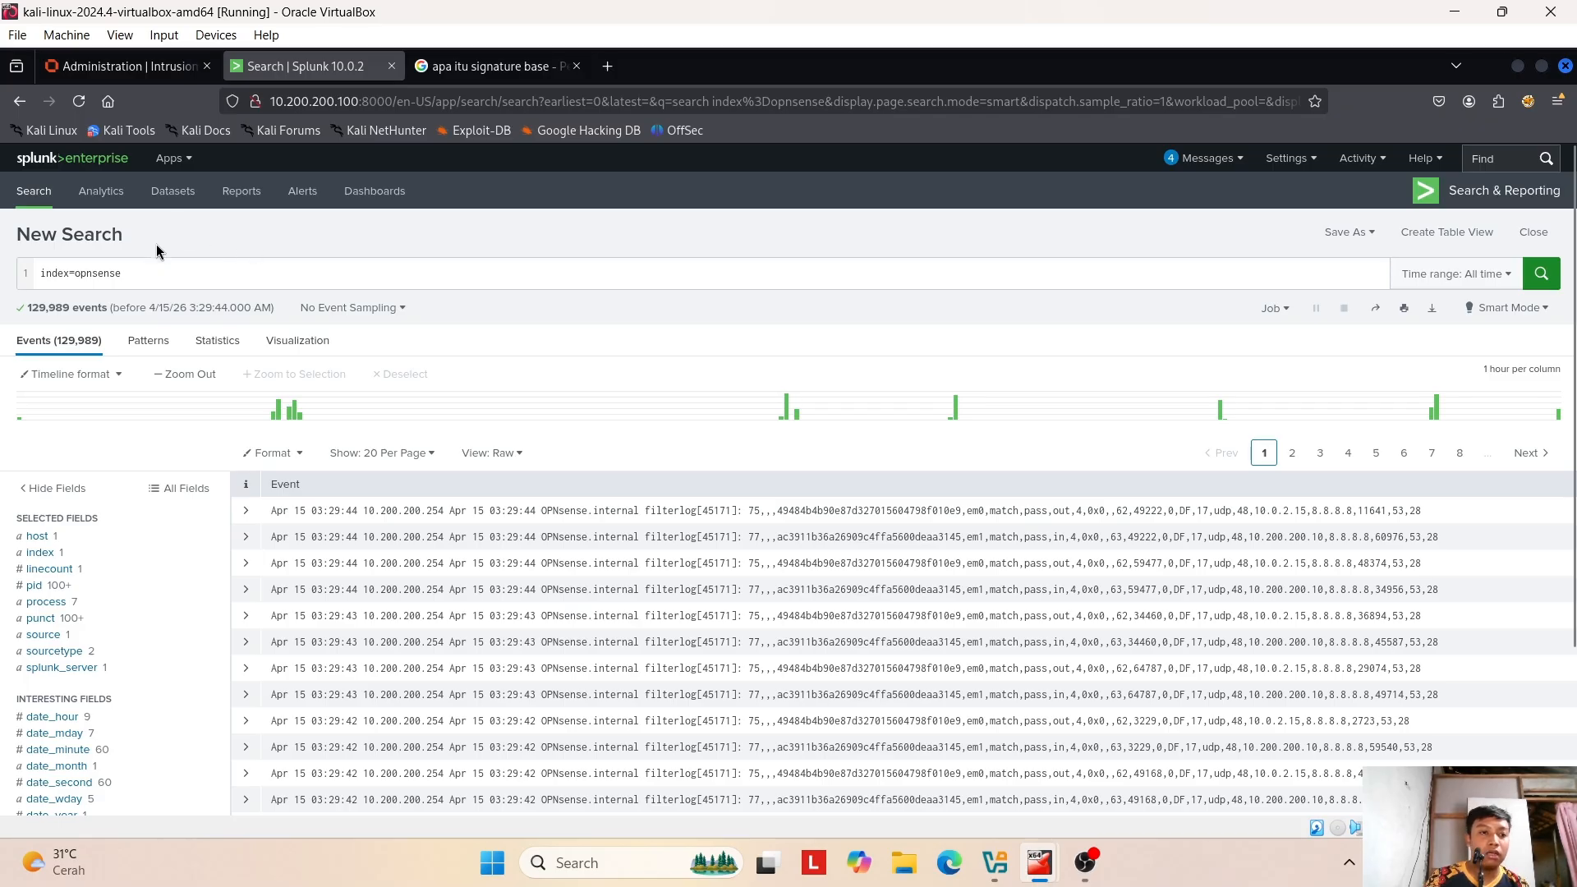
pyautogui.click(166, 273)
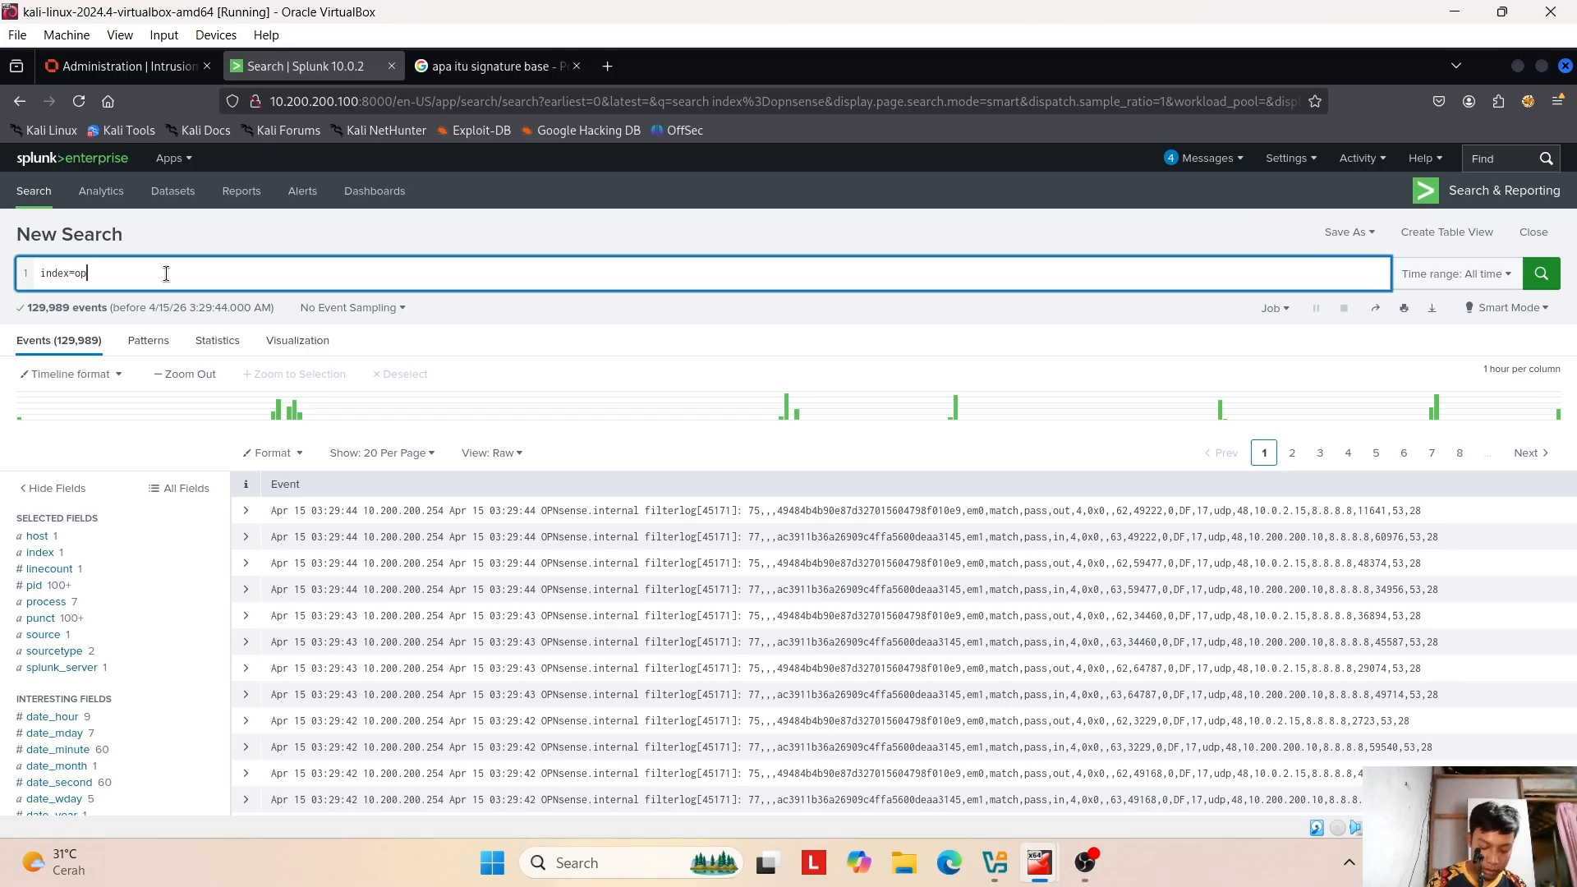
pyautogui.write('nsense')
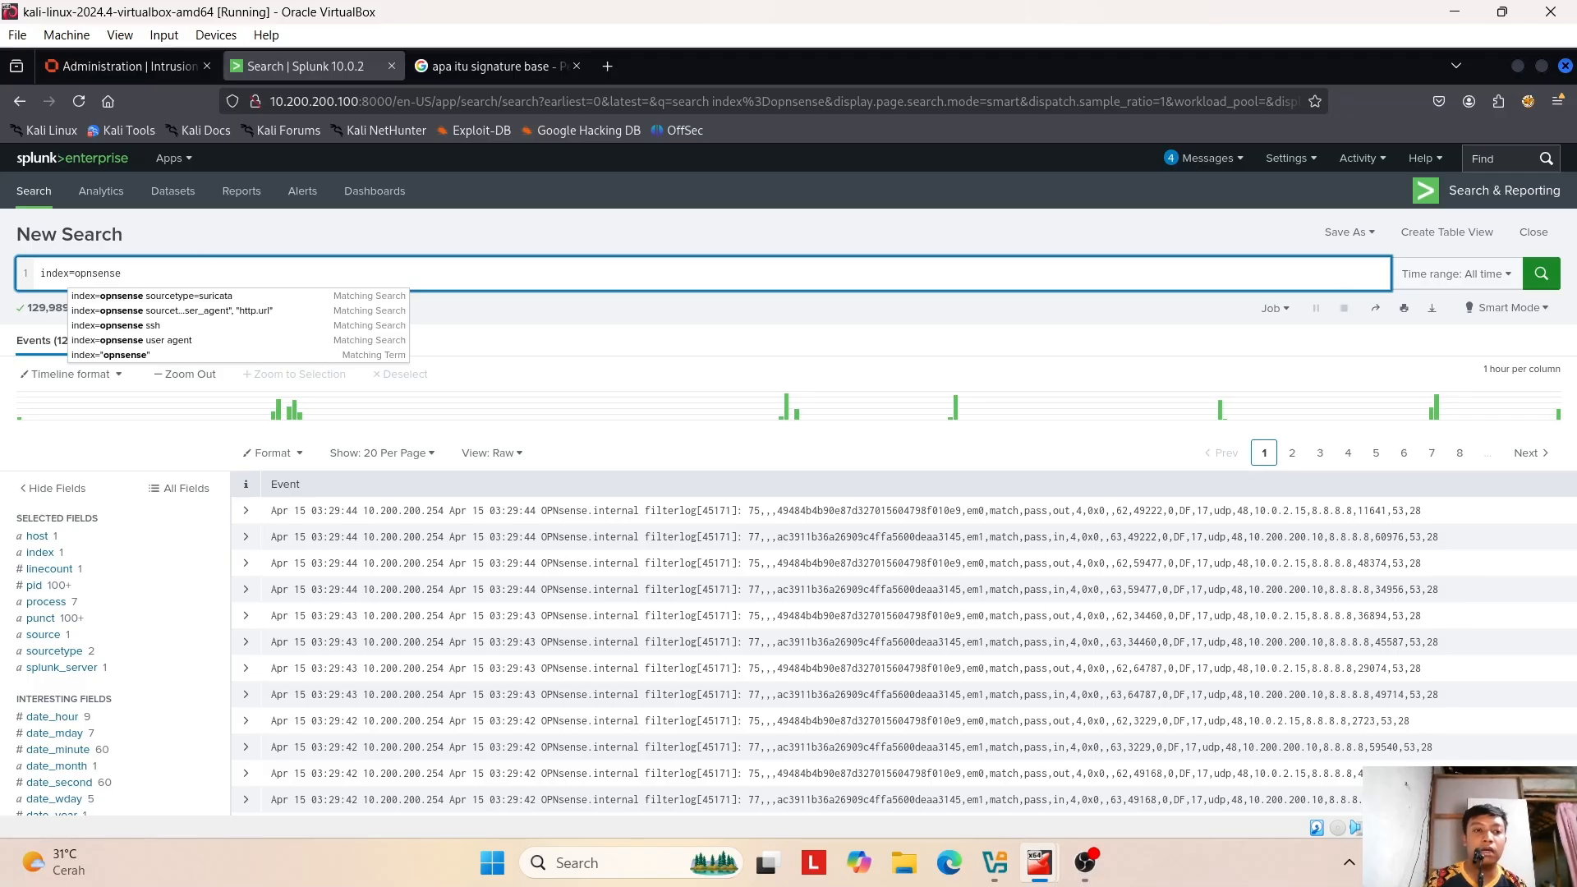
pyautogui.click(218, 237)
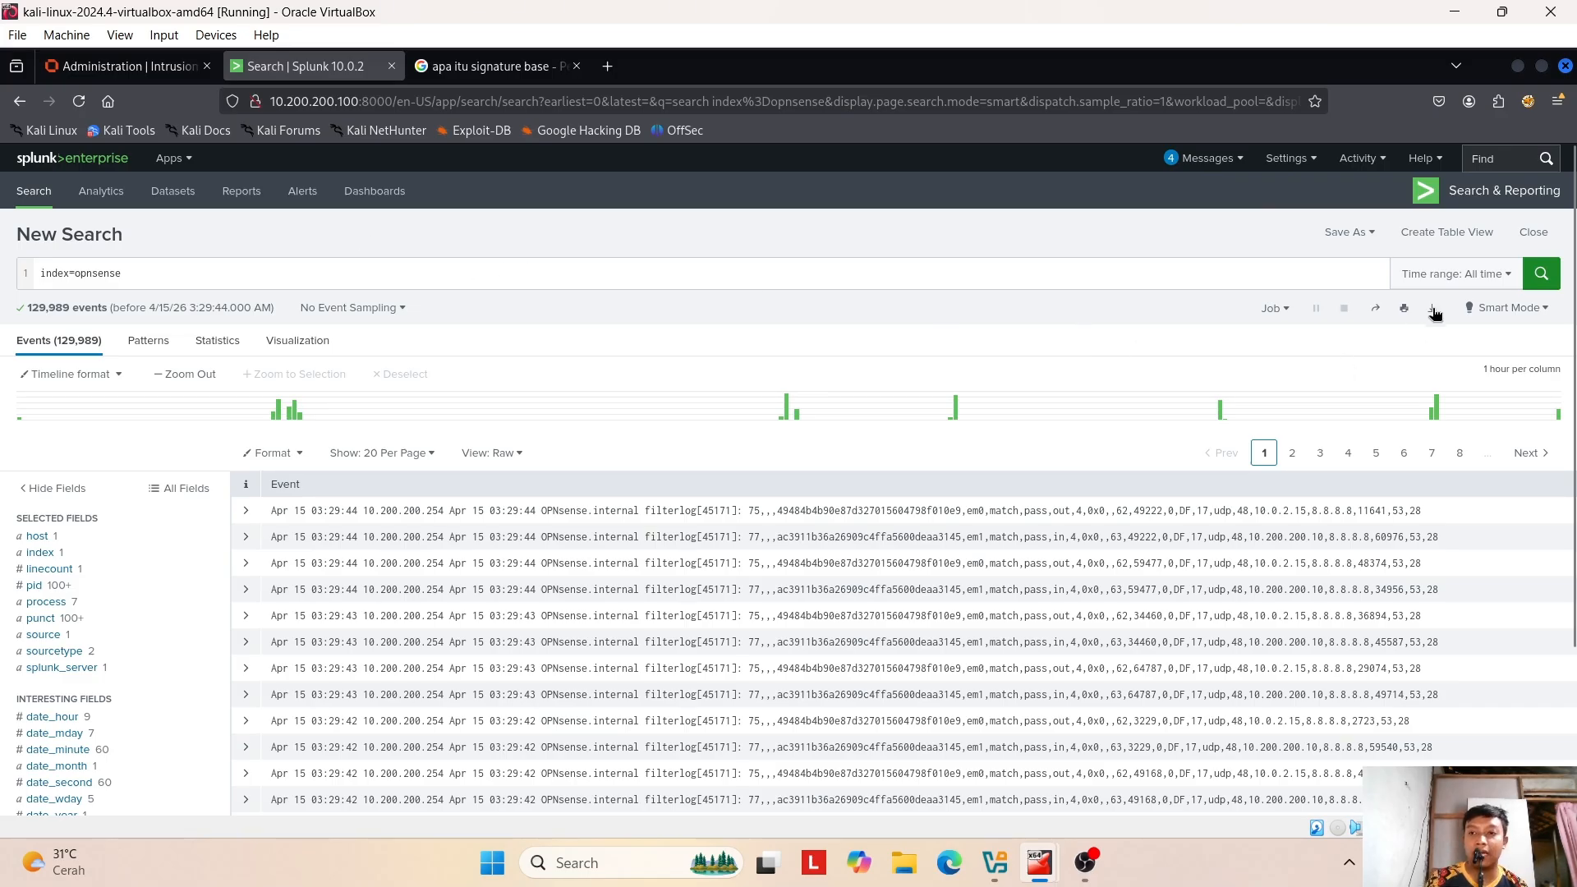
pyautogui.click(1445, 279)
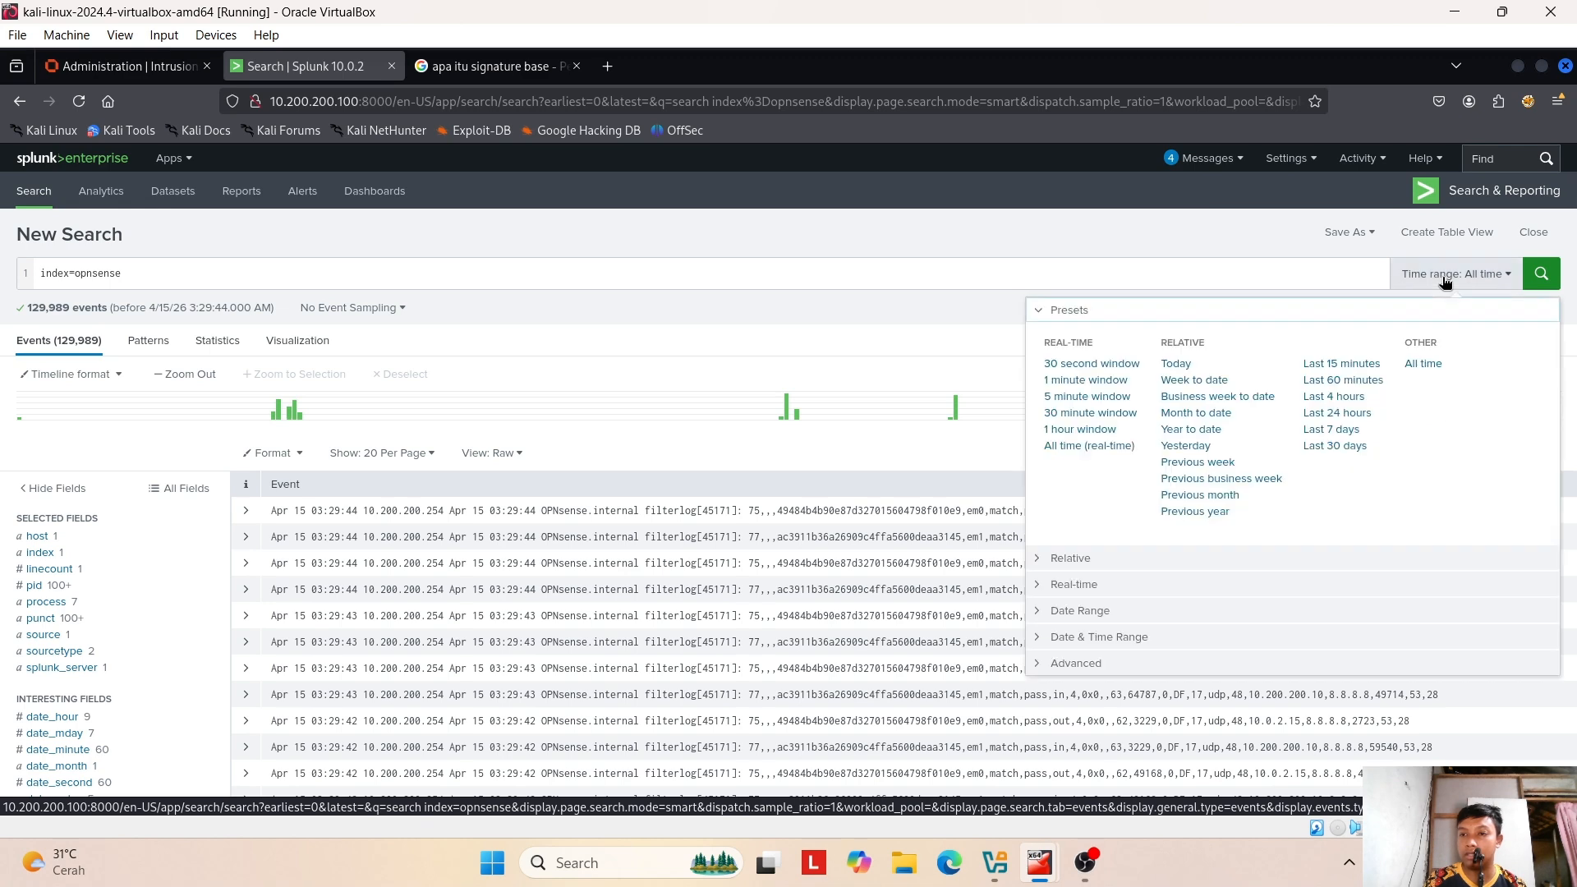
pyautogui.click(1340, 364)
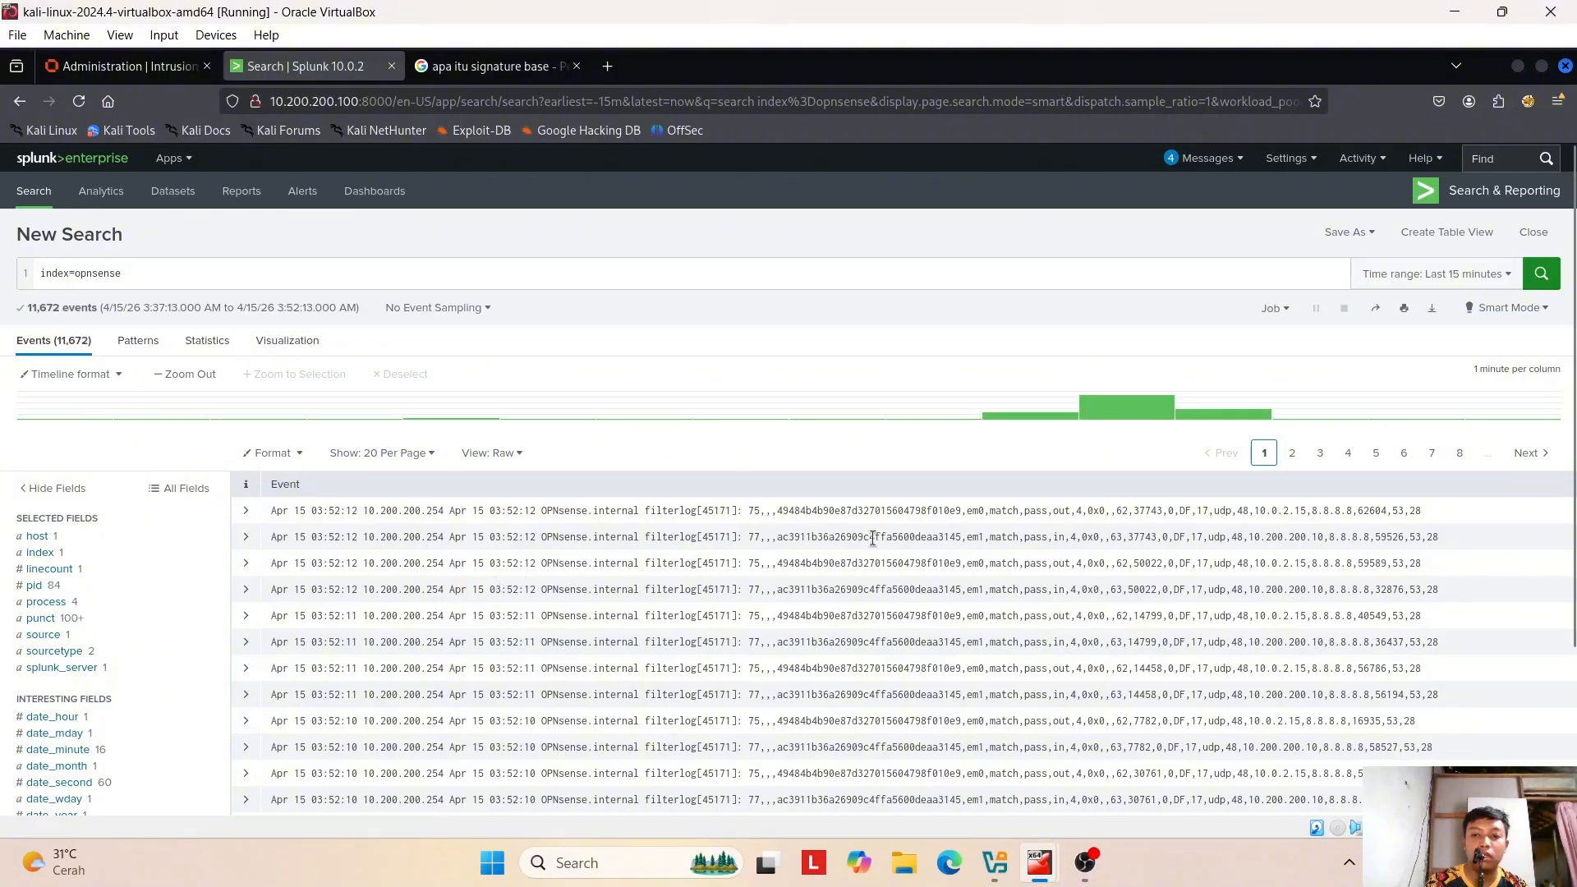
# - Narrow the Splunk search to "index=opnsense nikto", run it and highlight the added keyword
pyautogui.click(184, 273)
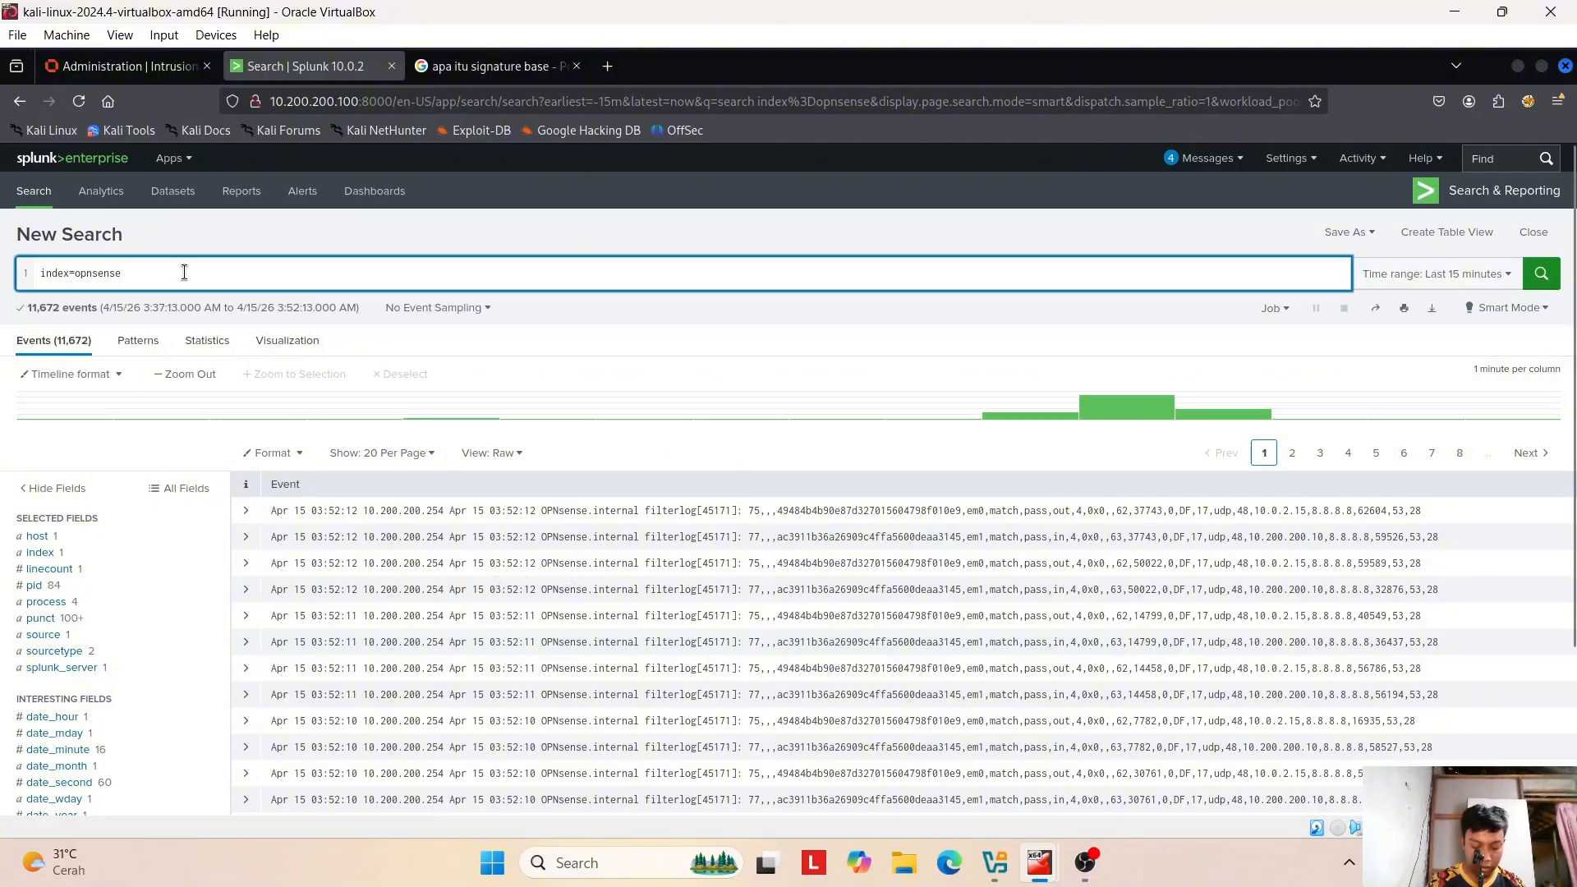
pyautogui.write('nikto')
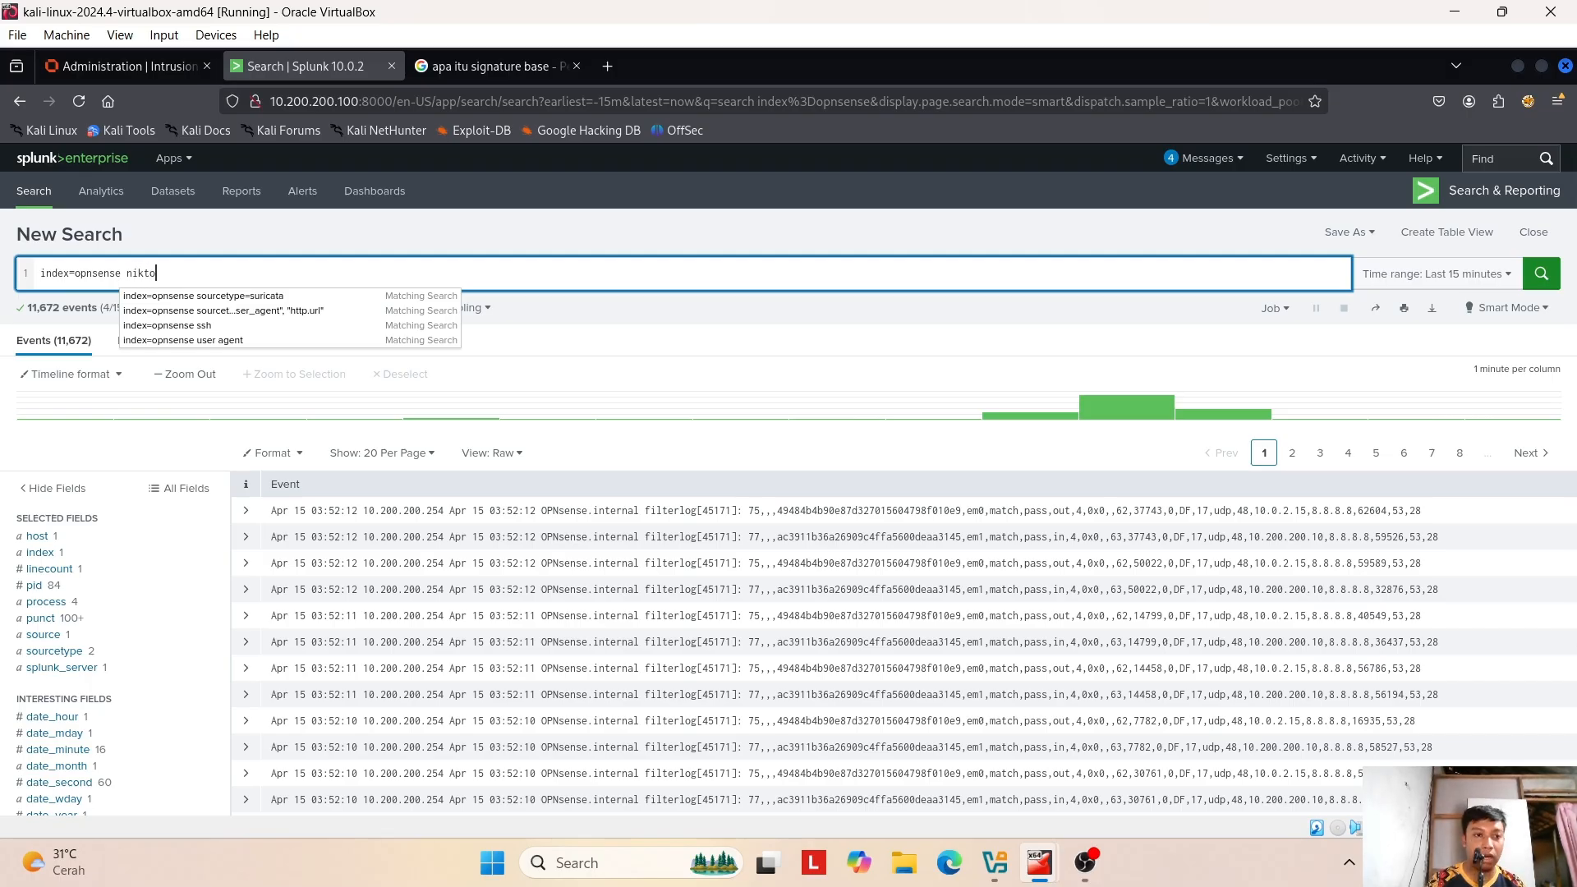
pyautogui.press('Return')
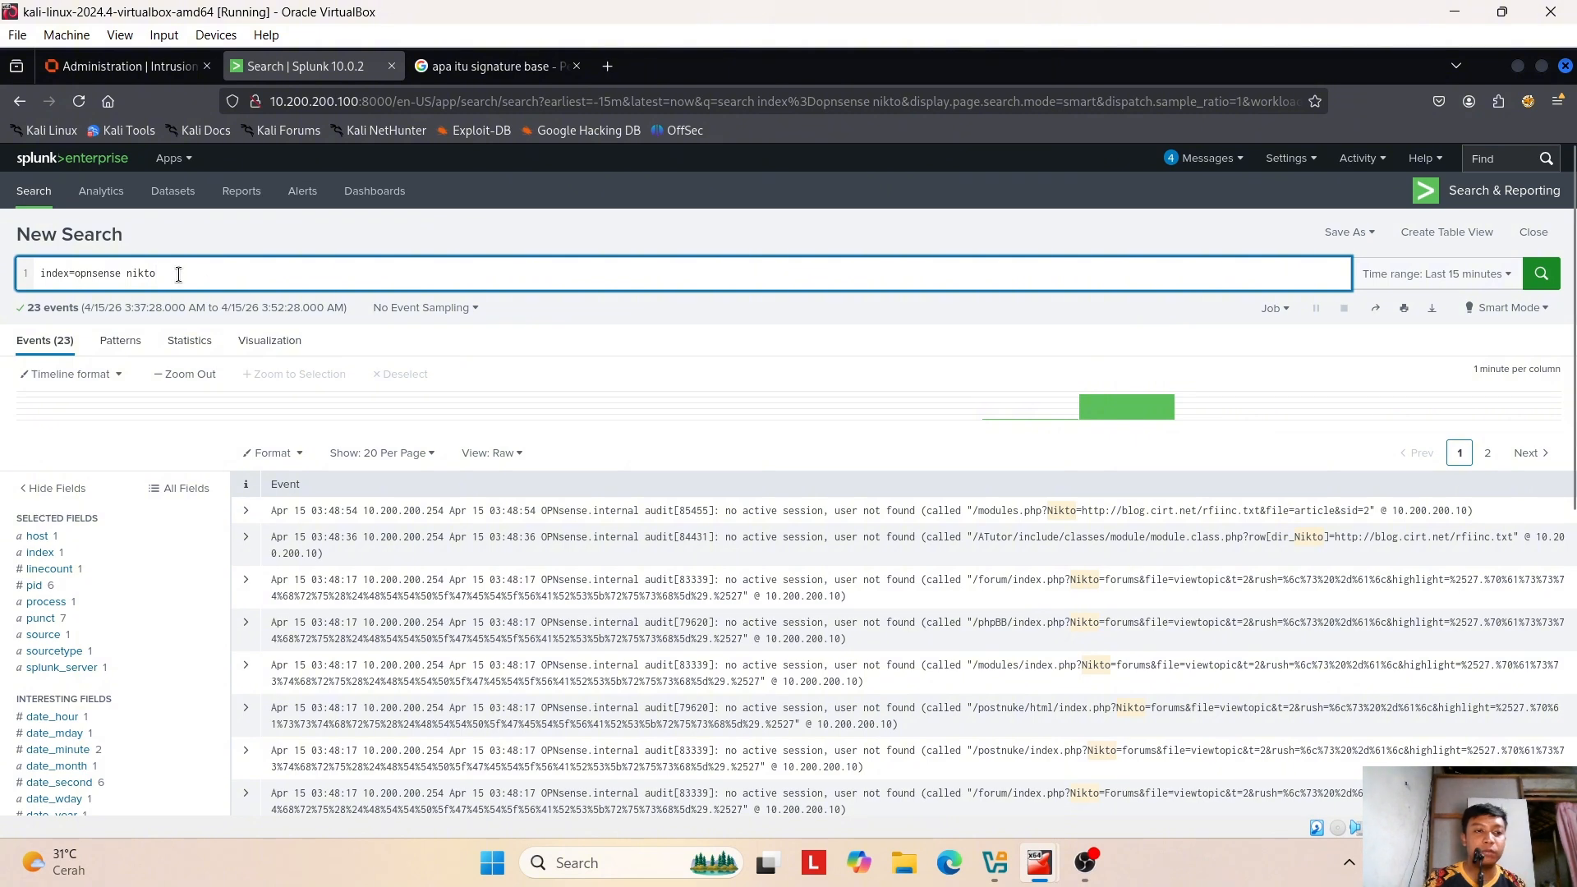
pyautogui.moveTo(178, 273); pyautogui.dragTo(121, 274)
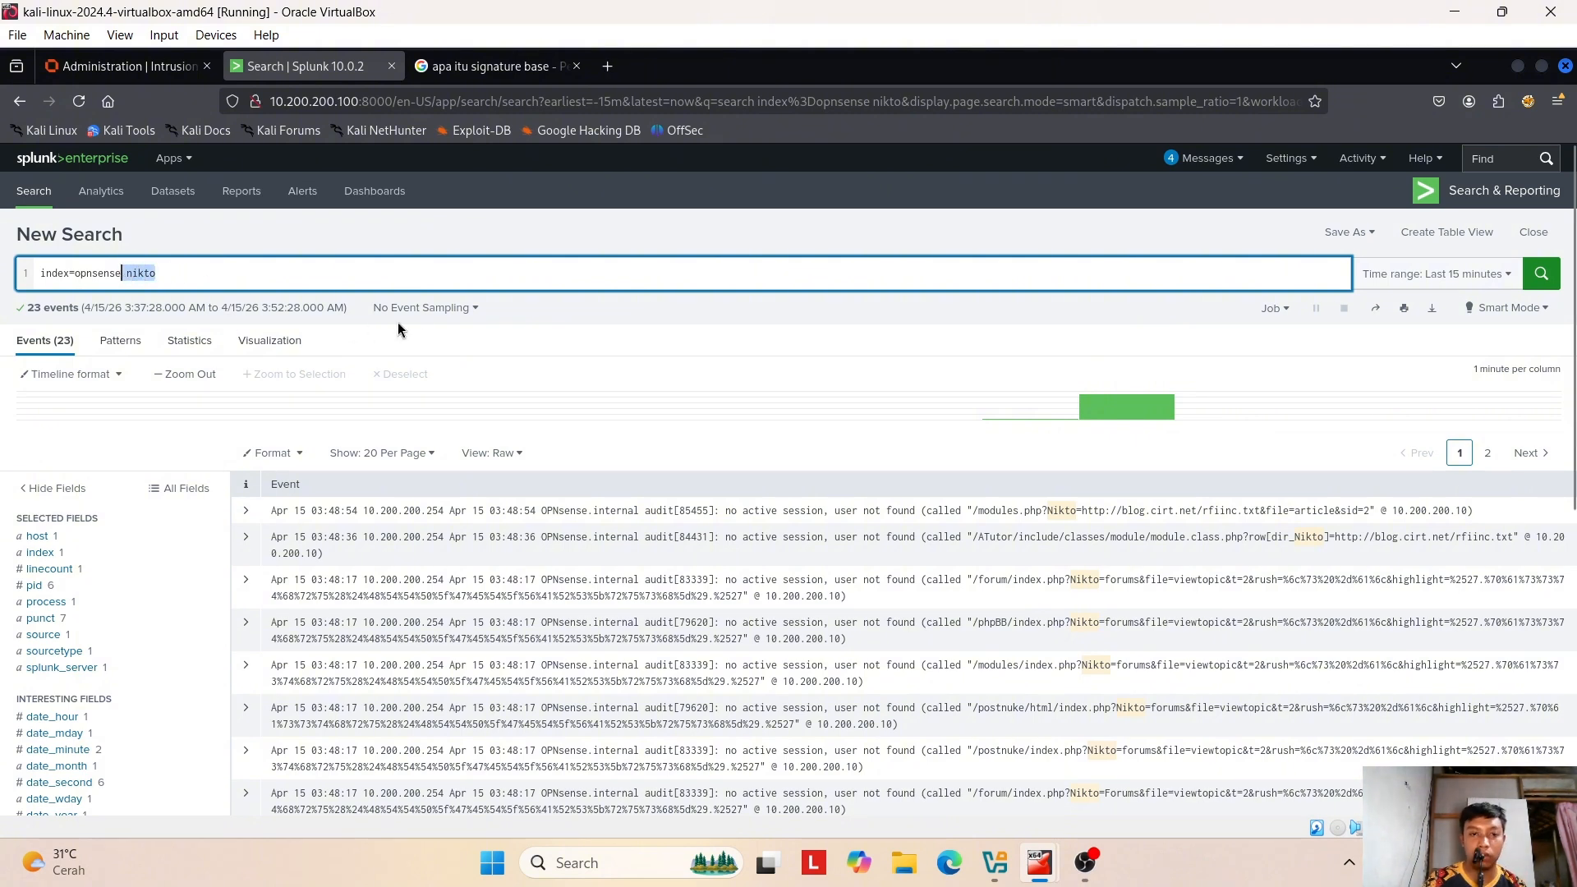
pyautogui.click(447, 338)
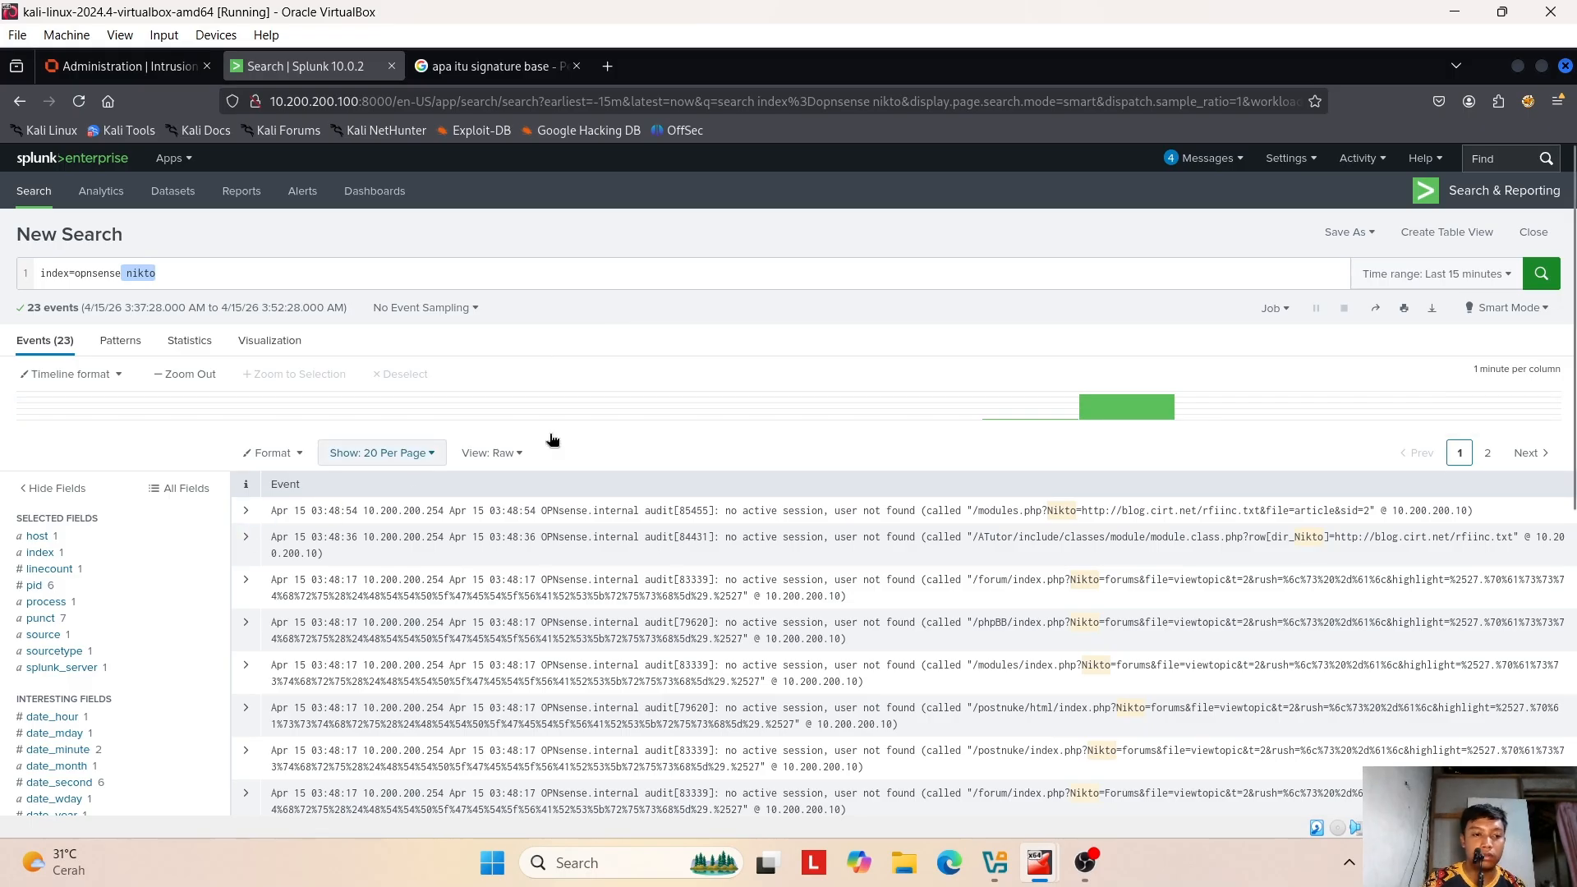
# - Examine the list of Nikto events together with the selected and interesting fields
pyautogui.scroll(-4, 115, 671)
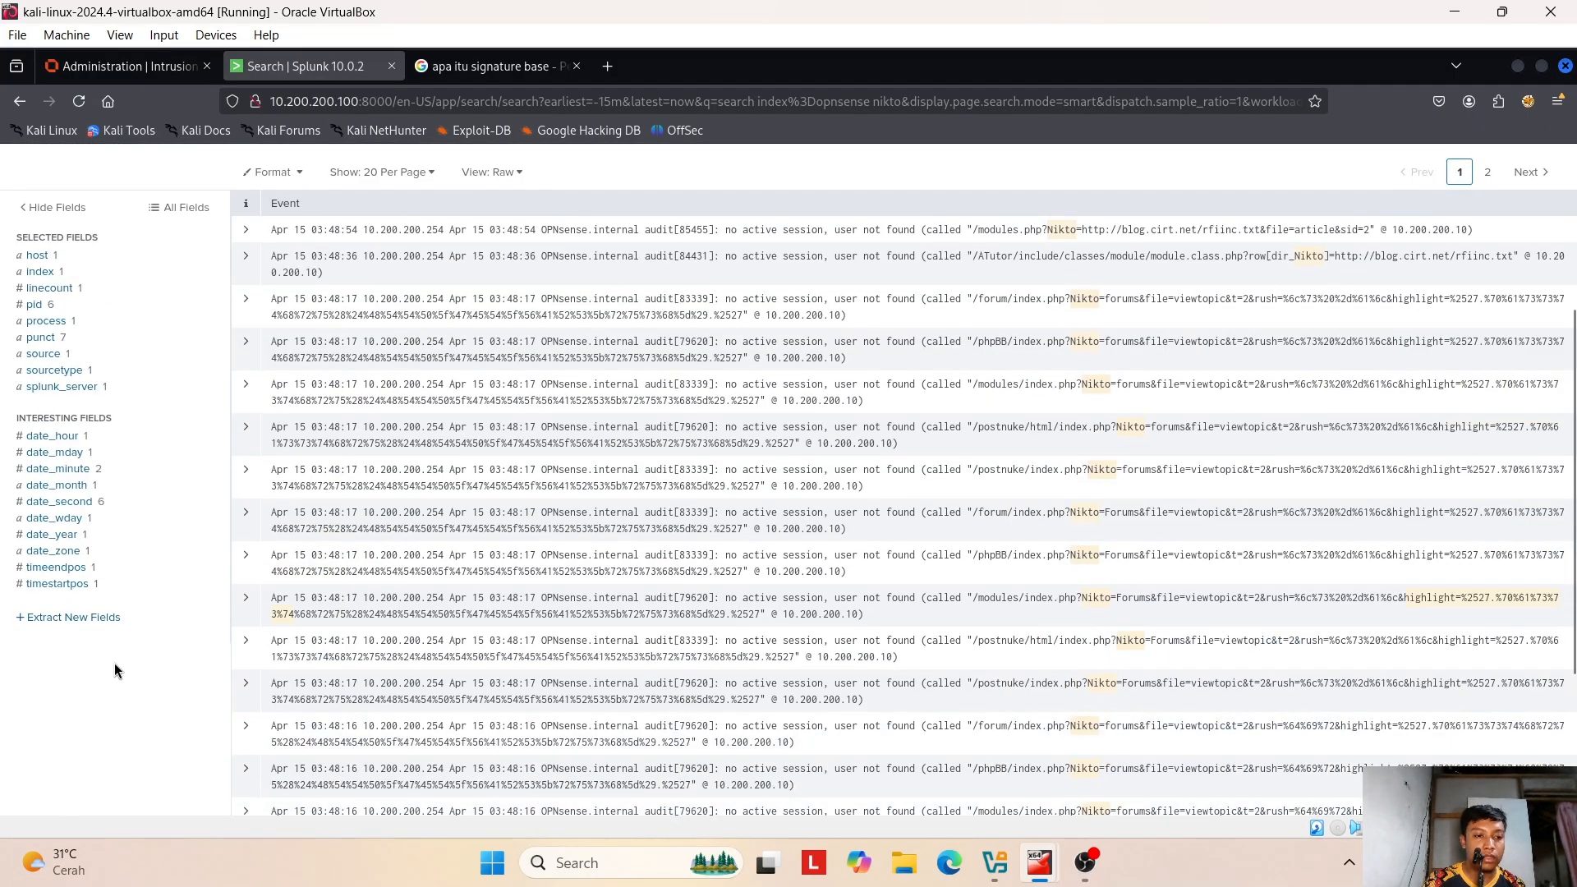
pyautogui.moveTo(161, 657); pyautogui.dragTo(71, 684)
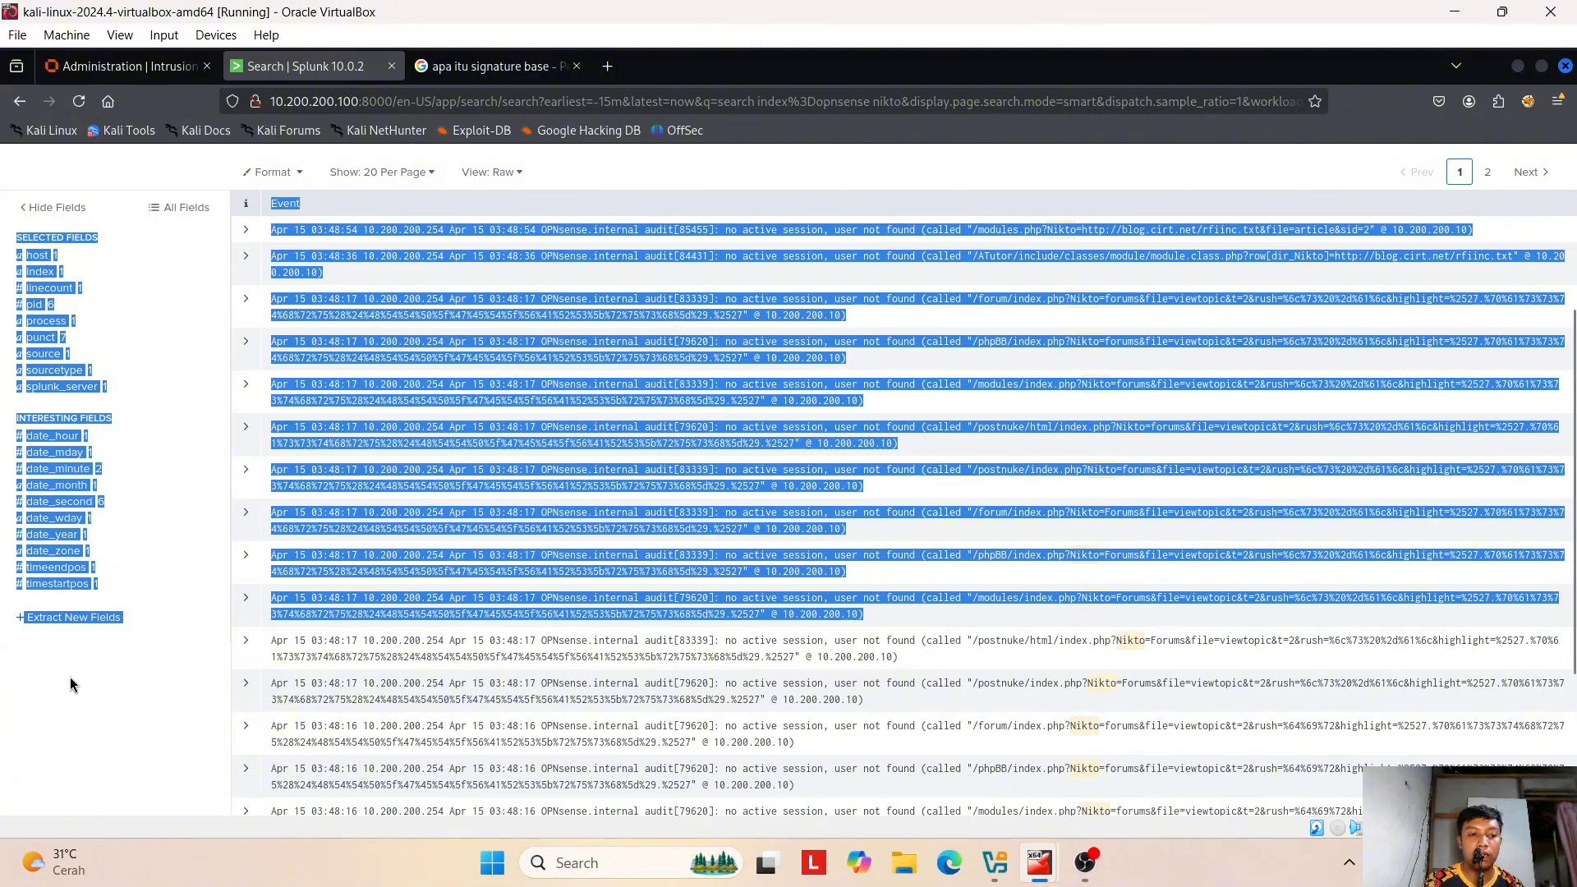
pyautogui.click(116, 731)
pyautogui.scroll(4, 117, 731)
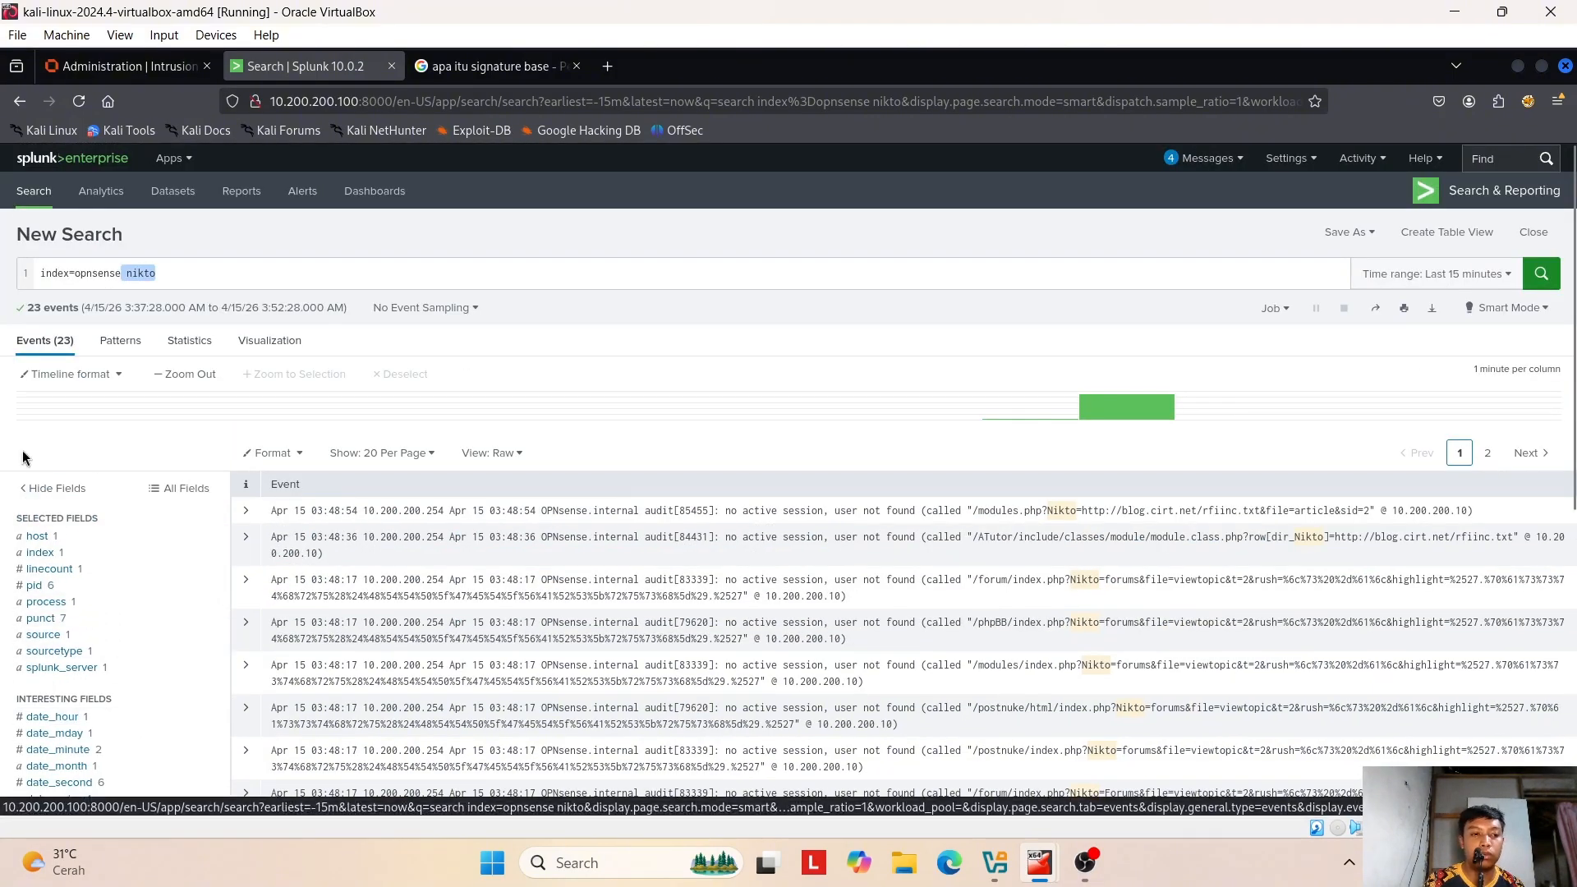
pyautogui.scroll(-1, 22, 451)
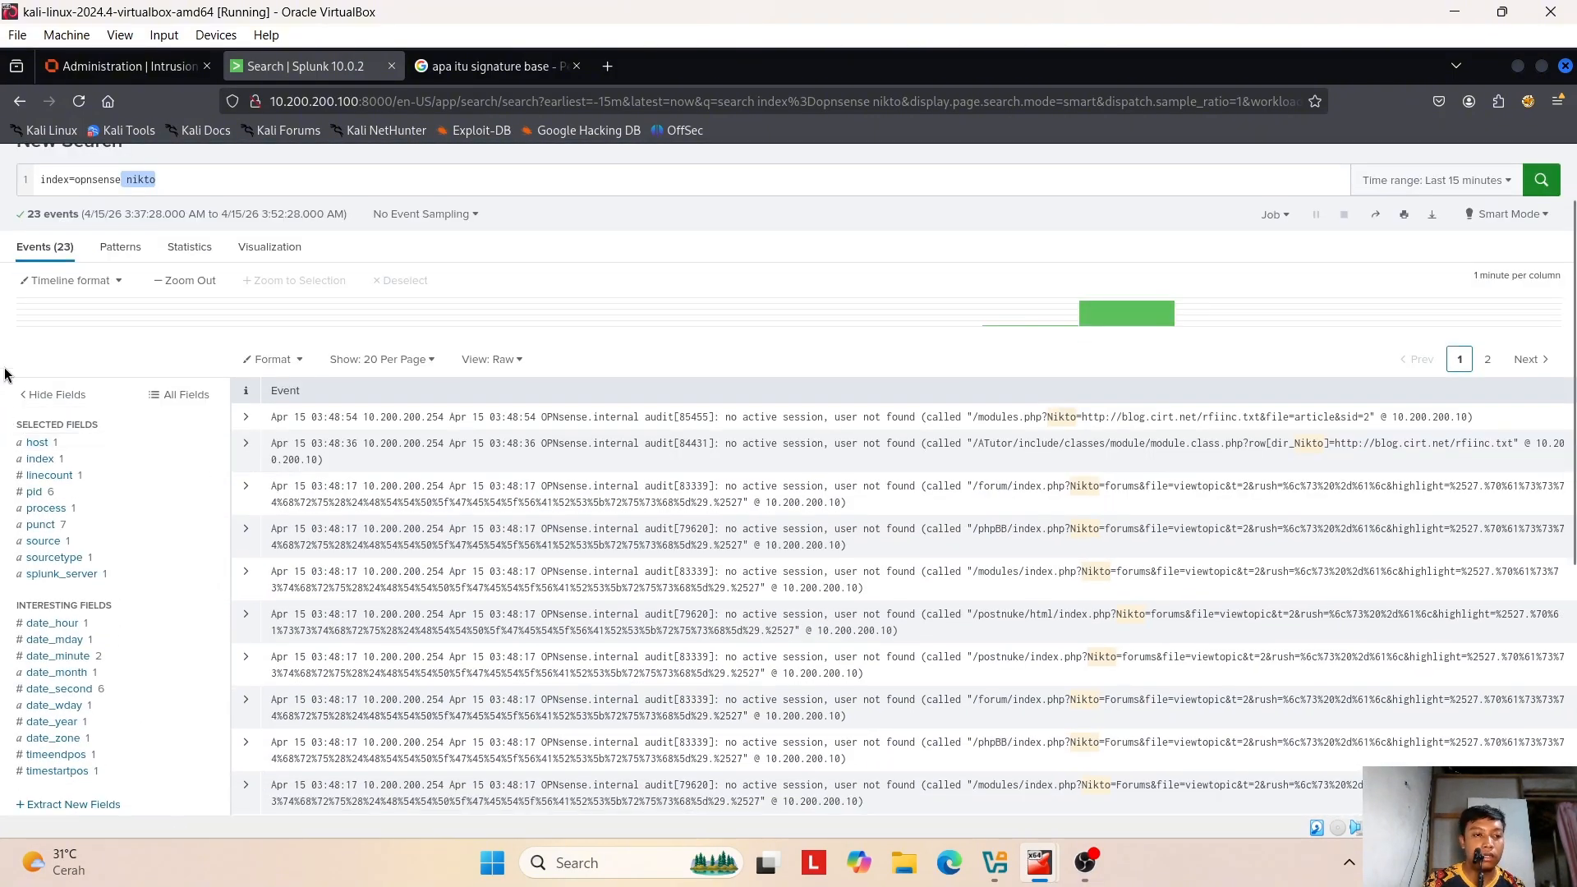
pyautogui.moveTo(4, 374); pyautogui.dragTo(130, 736)
pyautogui.scroll(-1, 131, 736)
pyautogui.click(130, 735)
pyautogui.scroll(2, 117, 635)
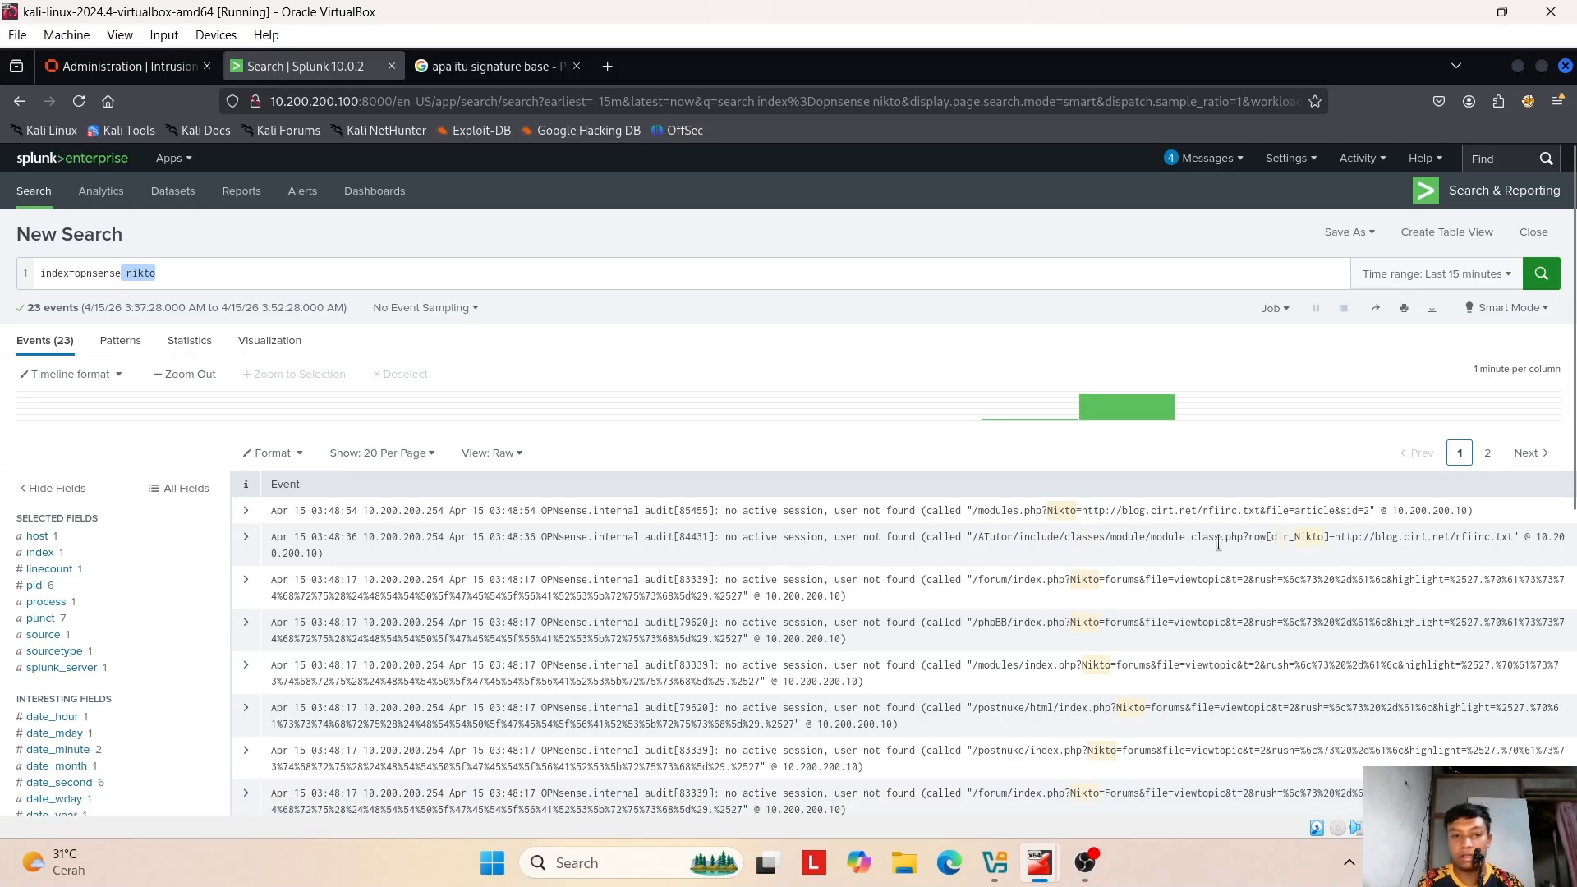
# - Expand the newest event, which calls /modules.php, and highlight its "user not found" text
pyautogui.click(255, 519)
pyautogui.scroll(-2, 756, 692)
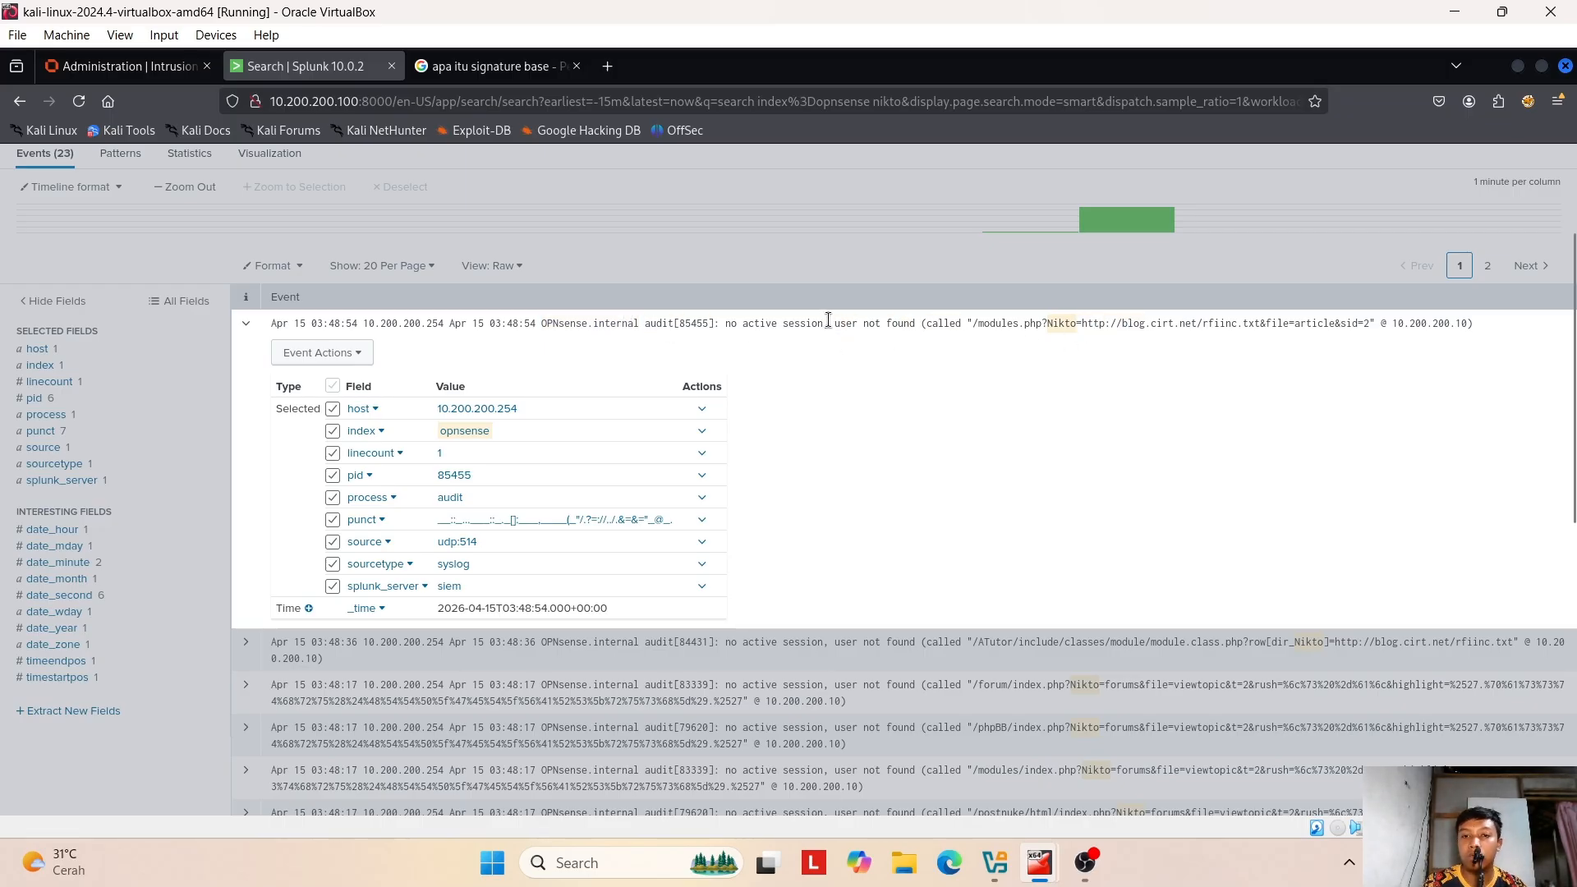
pyautogui.moveTo(827, 323); pyautogui.dragTo(909, 325)
pyautogui.click(944, 347)
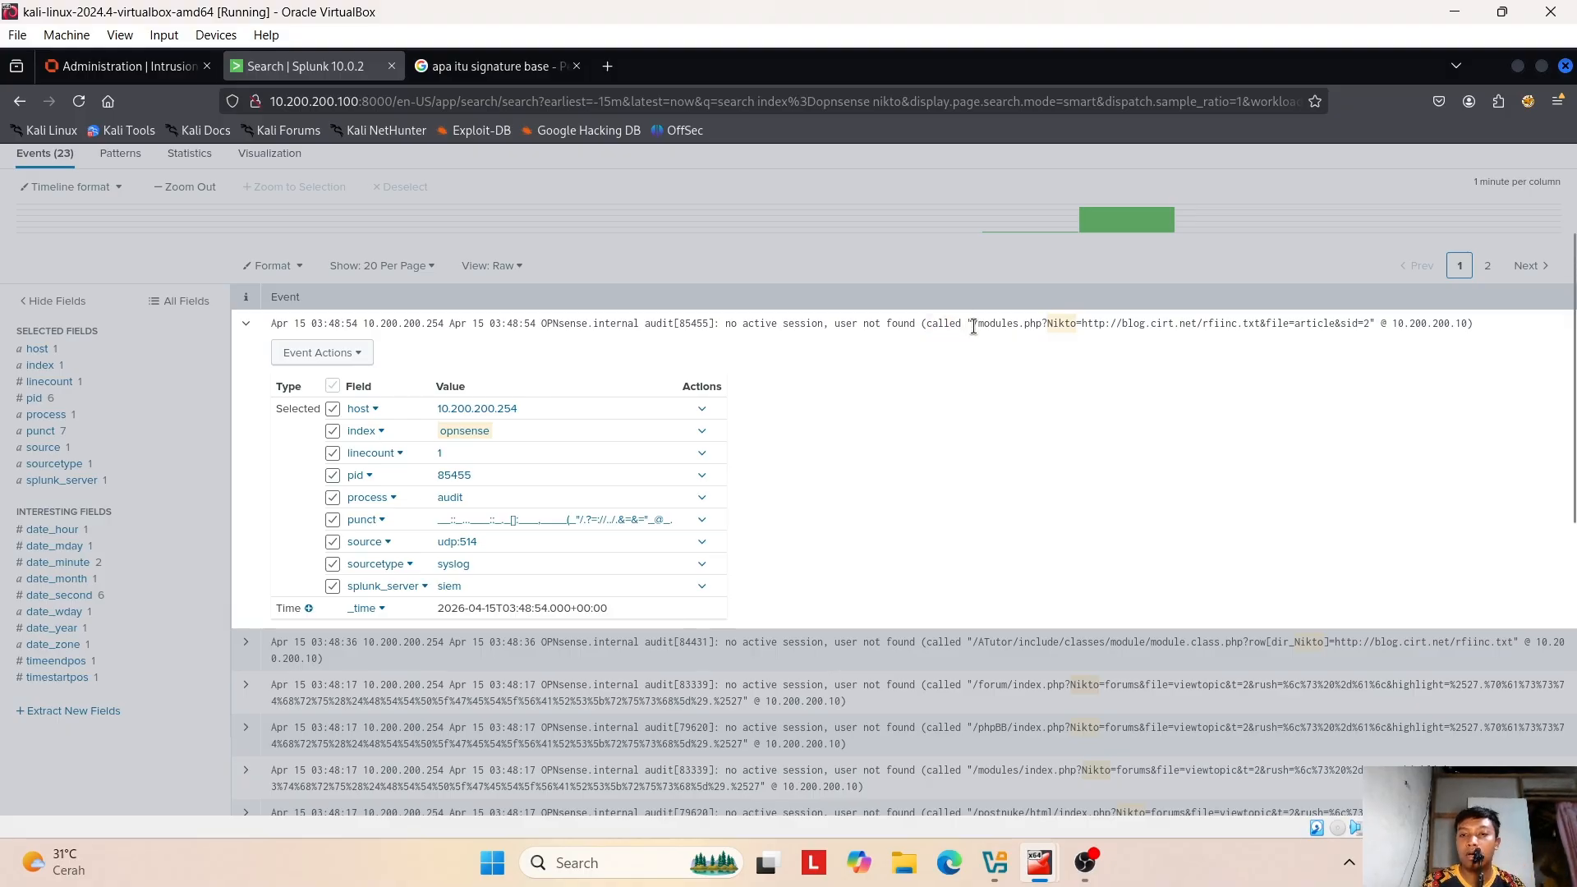
pyautogui.click(1017, 323)
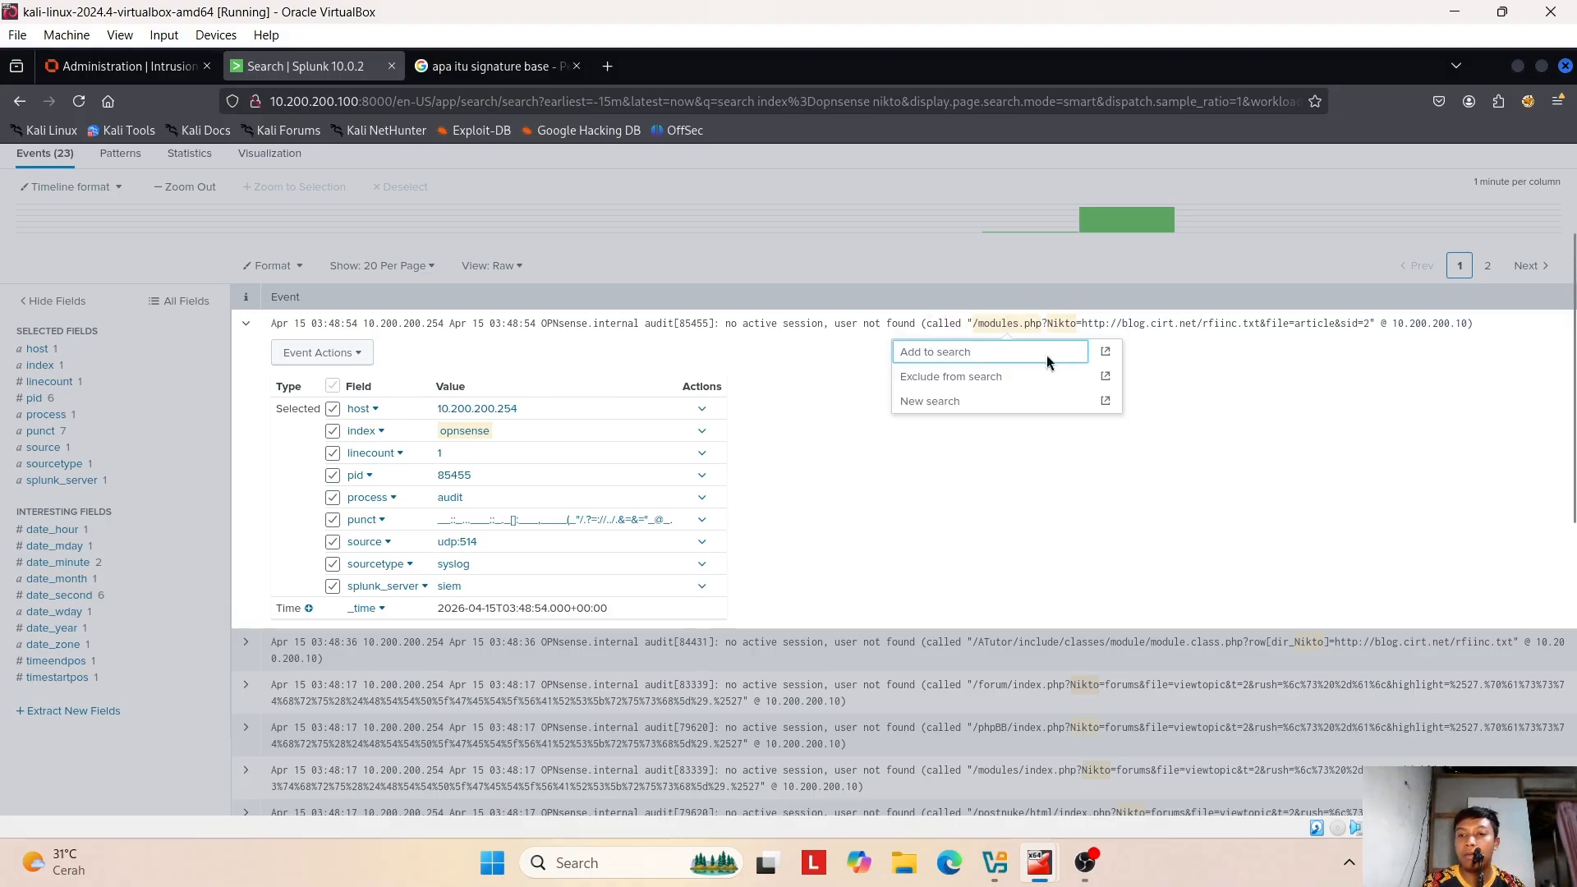
pyautogui.click(1059, 366)
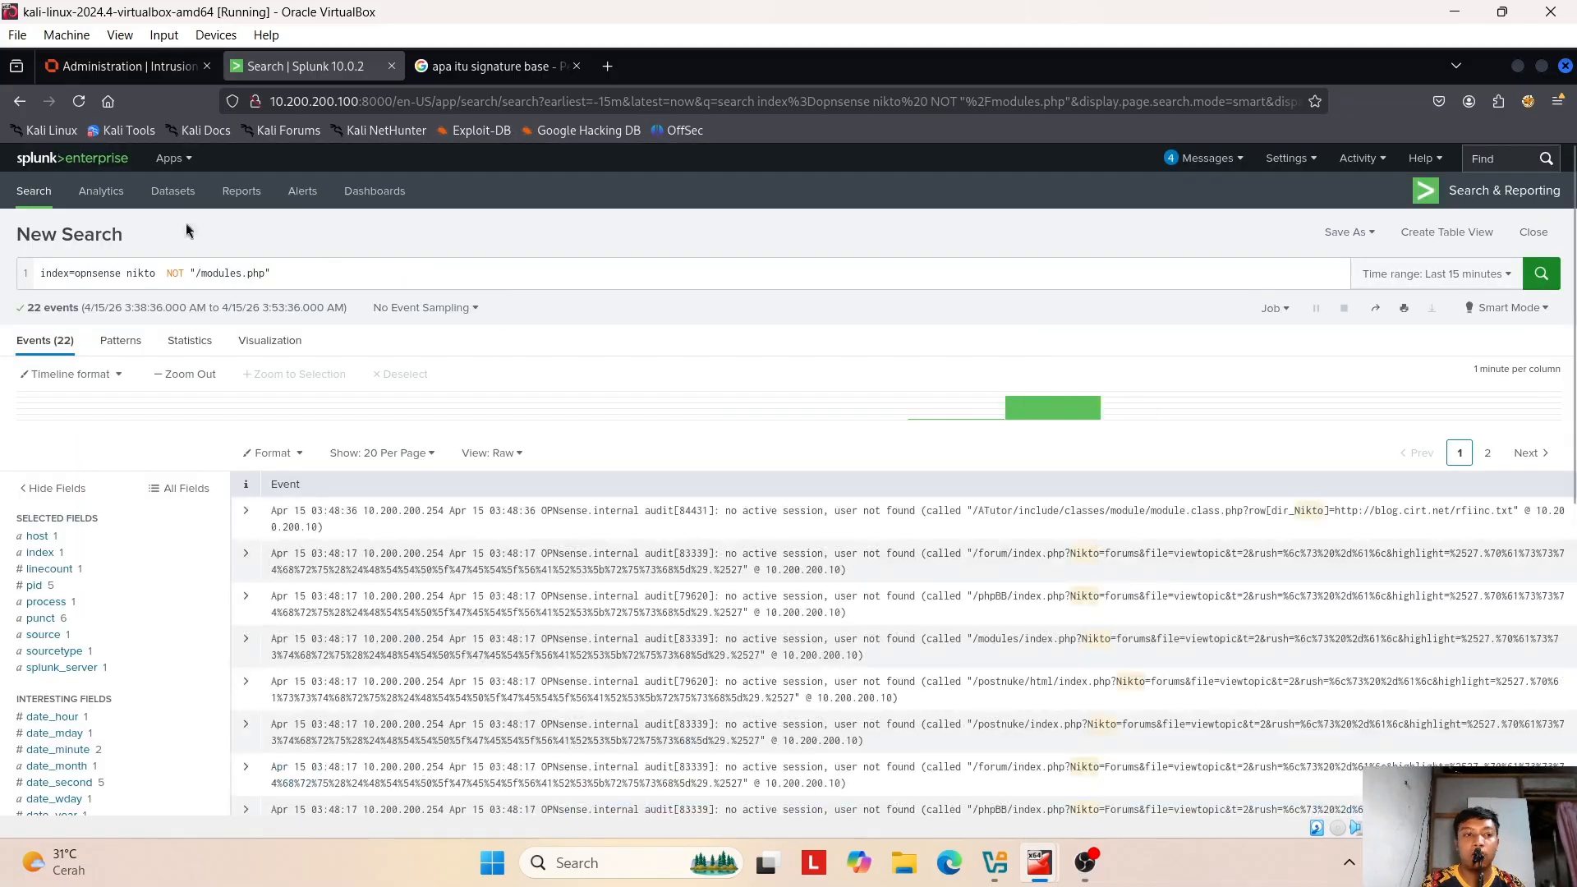
pyautogui.click(19, 101)
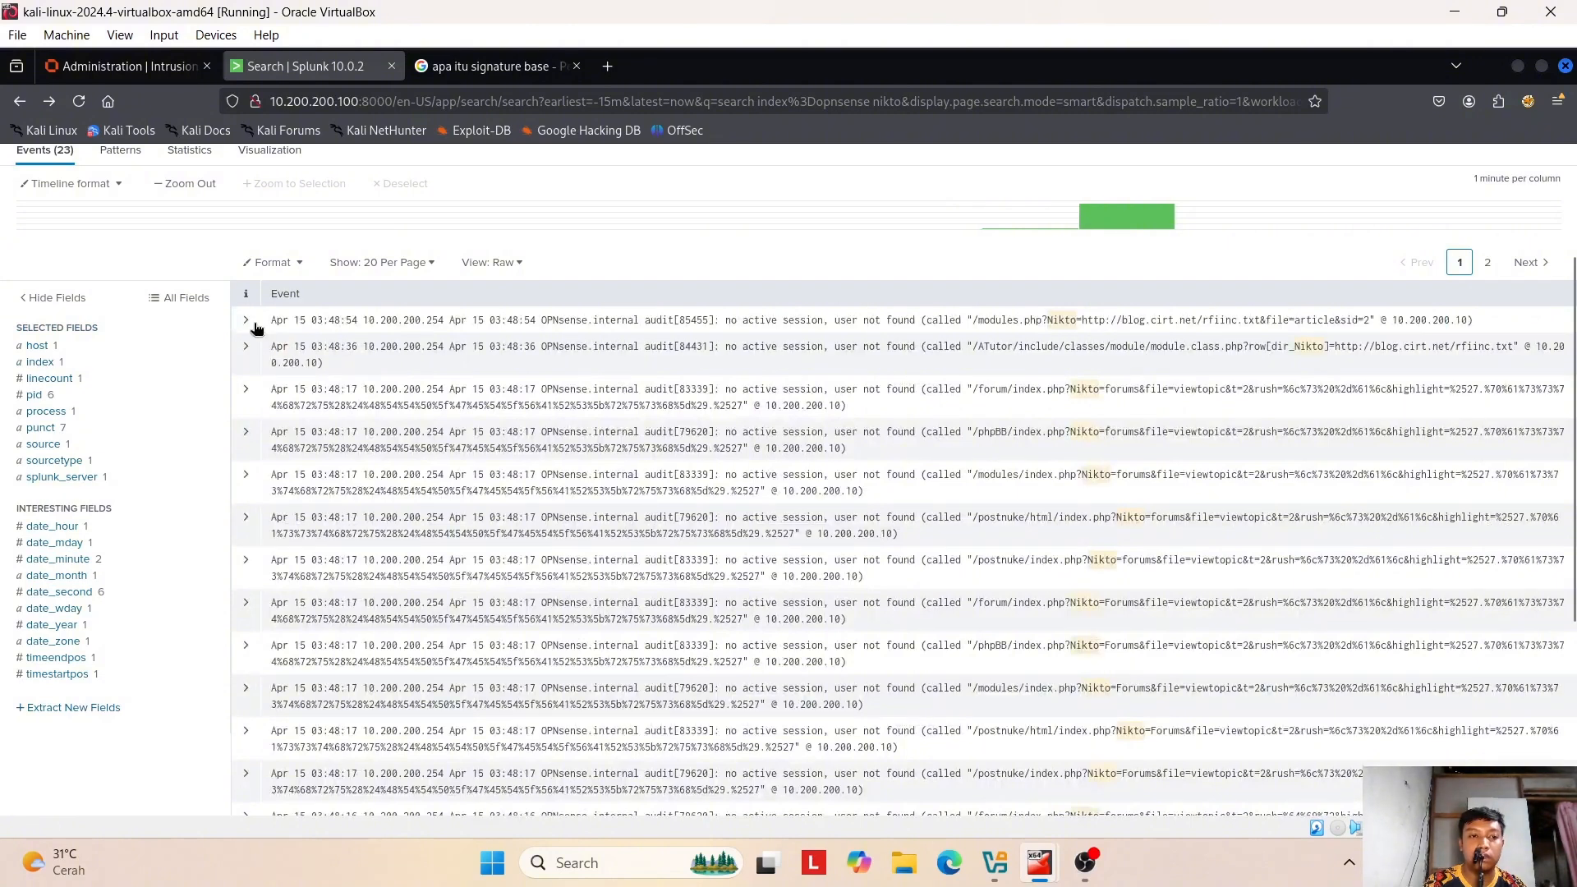
# - Review the field details of the /modules.php event again and collapse the event
pyautogui.click(251, 323)
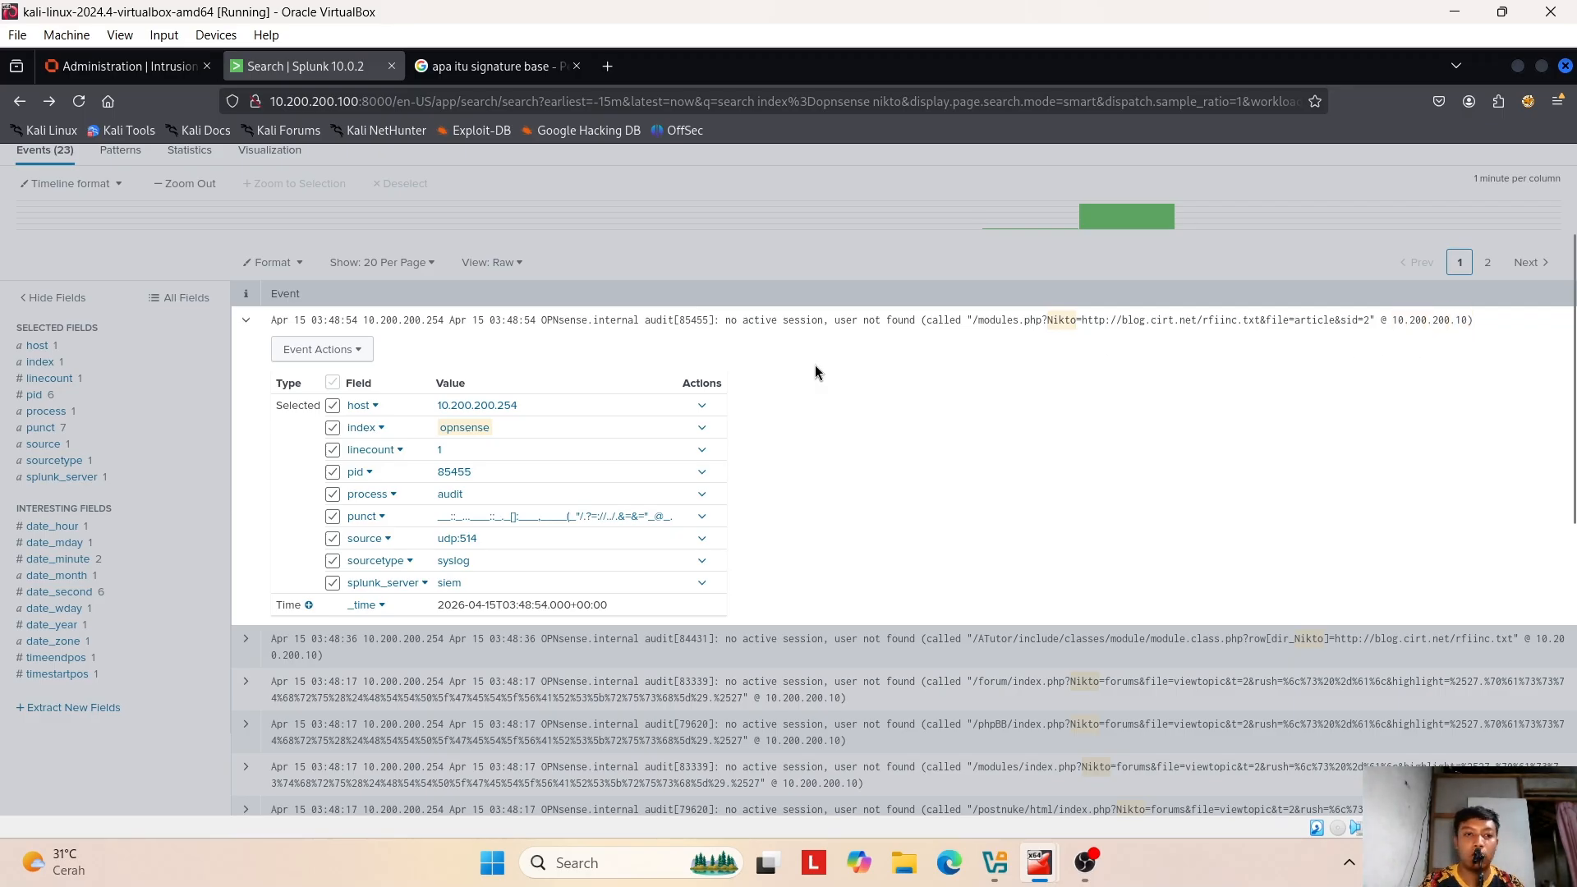
pyautogui.click(245, 319)
pyautogui.scroll(3, 263, 394)
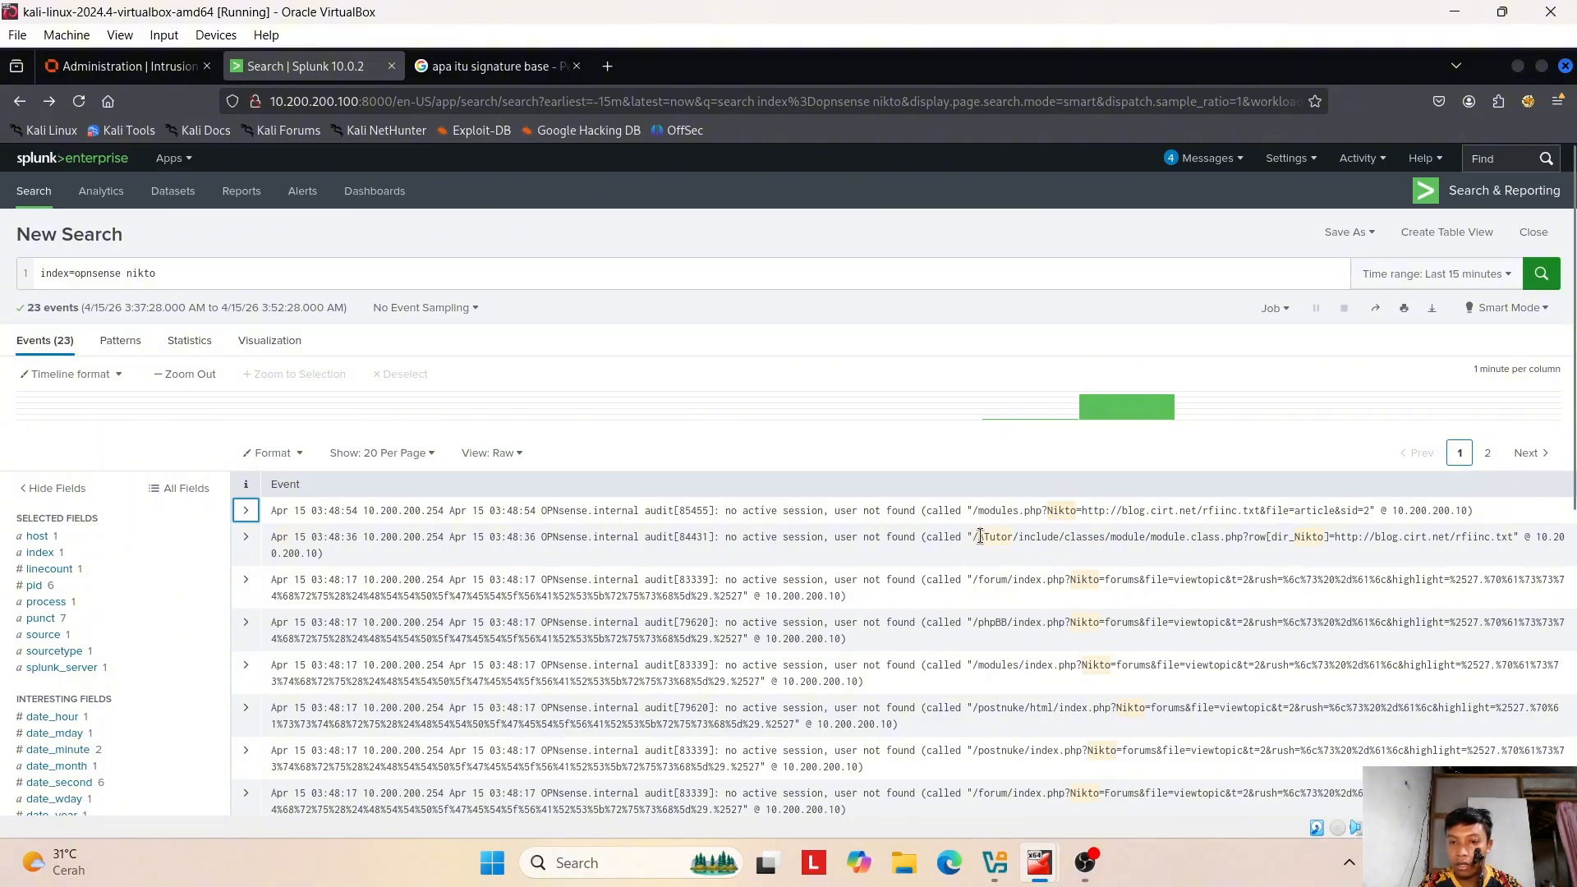
# - Highlight the /ATutor module path in the second event, leaving the search filter unchanged
pyautogui.moveTo(974, 536); pyautogui.dragTo(1026, 536)
pyautogui.click(1072, 560)
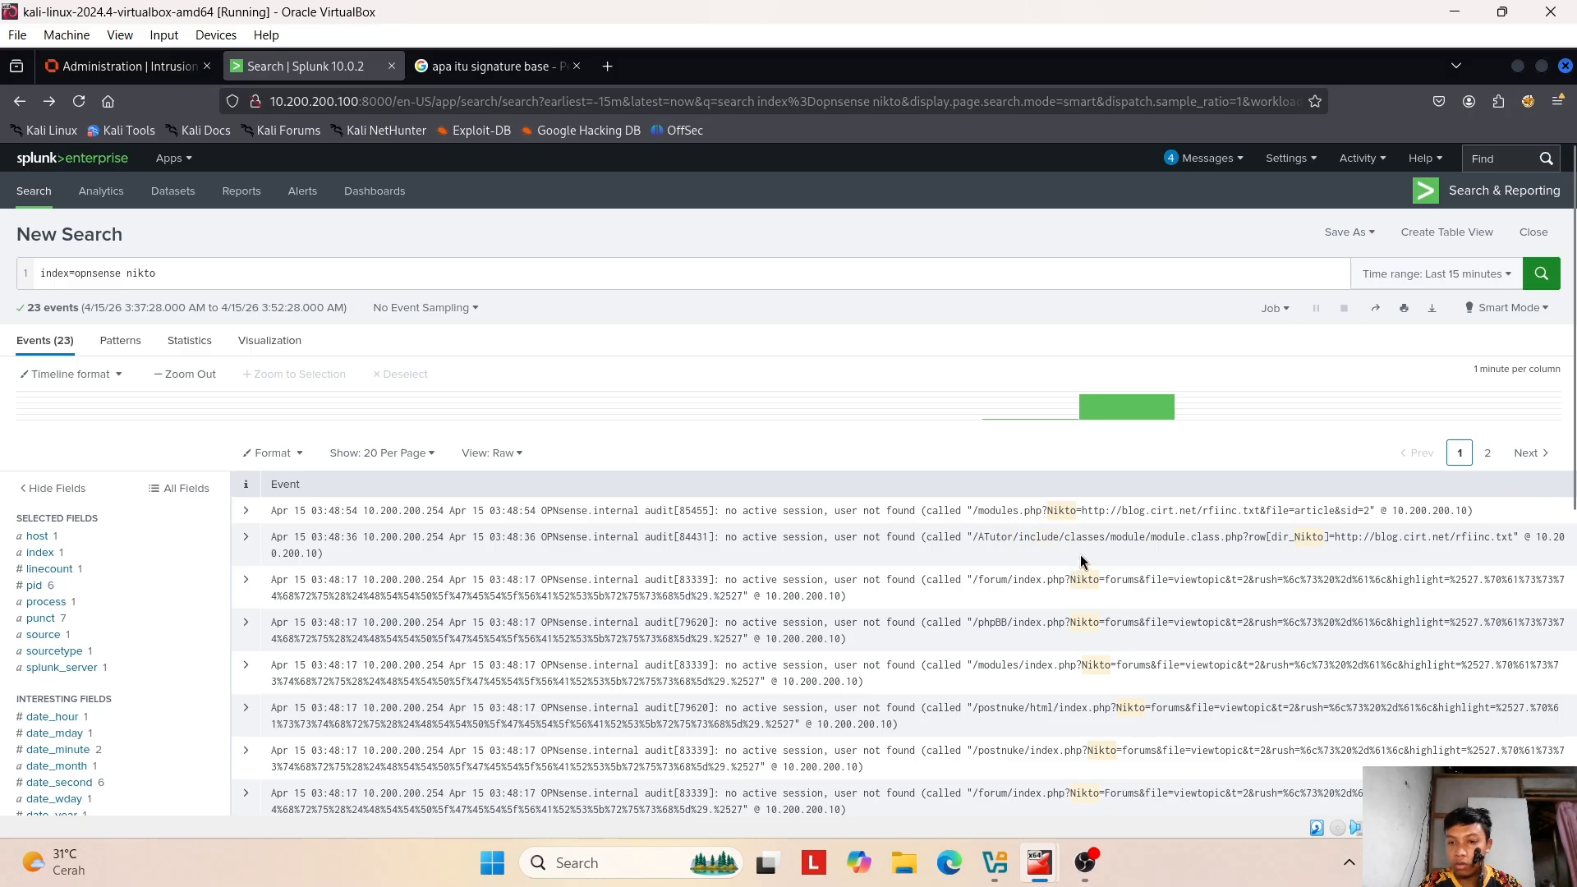
pyautogui.click(1170, 542)
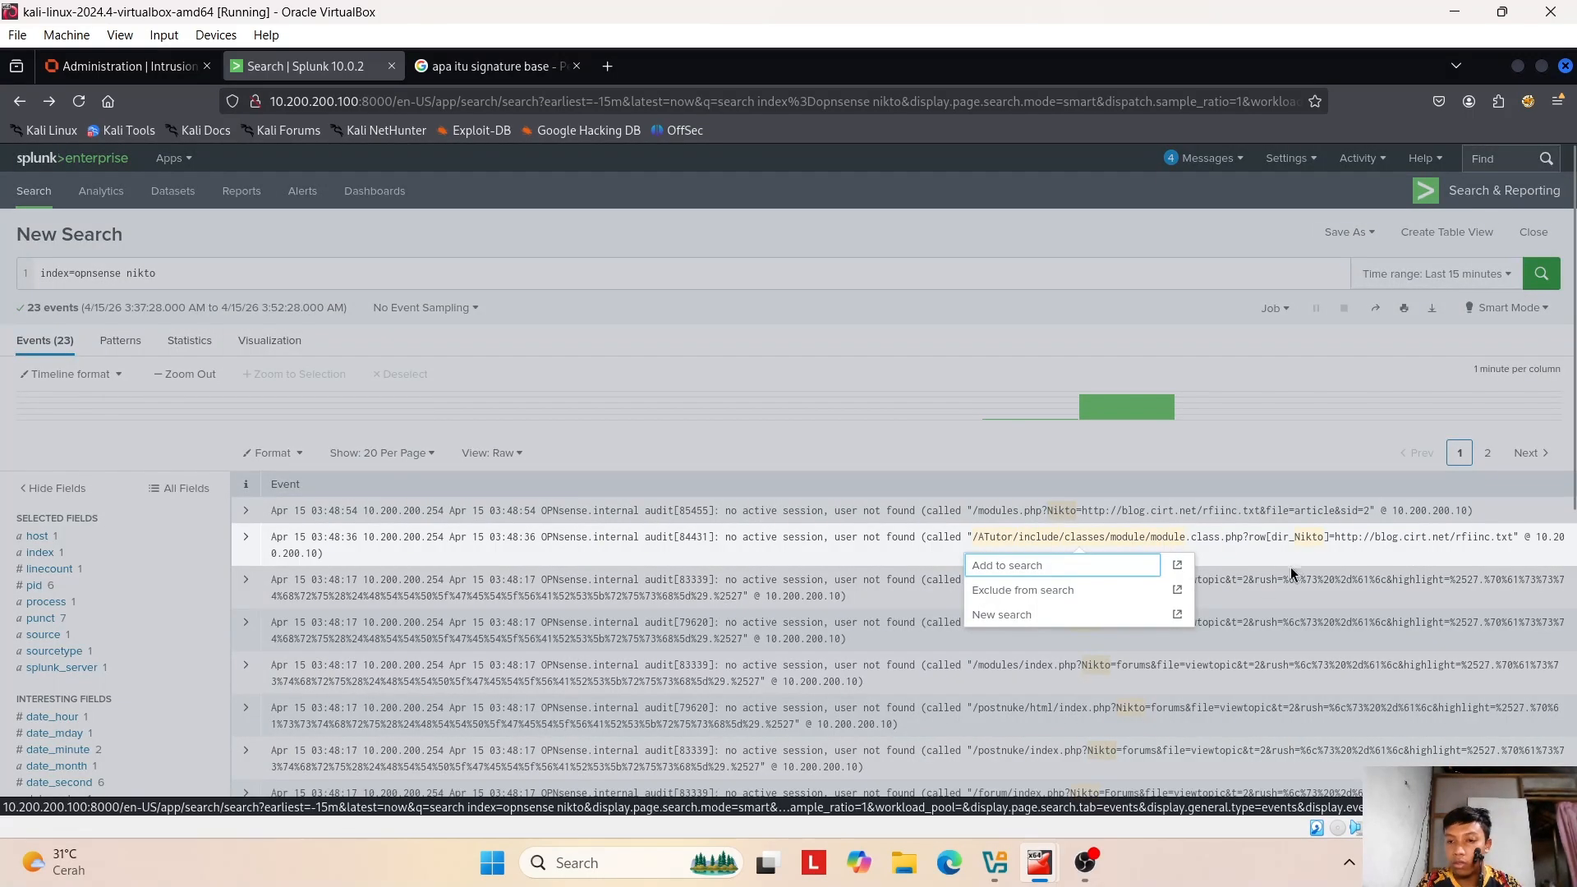
pyautogui.click(1290, 566)
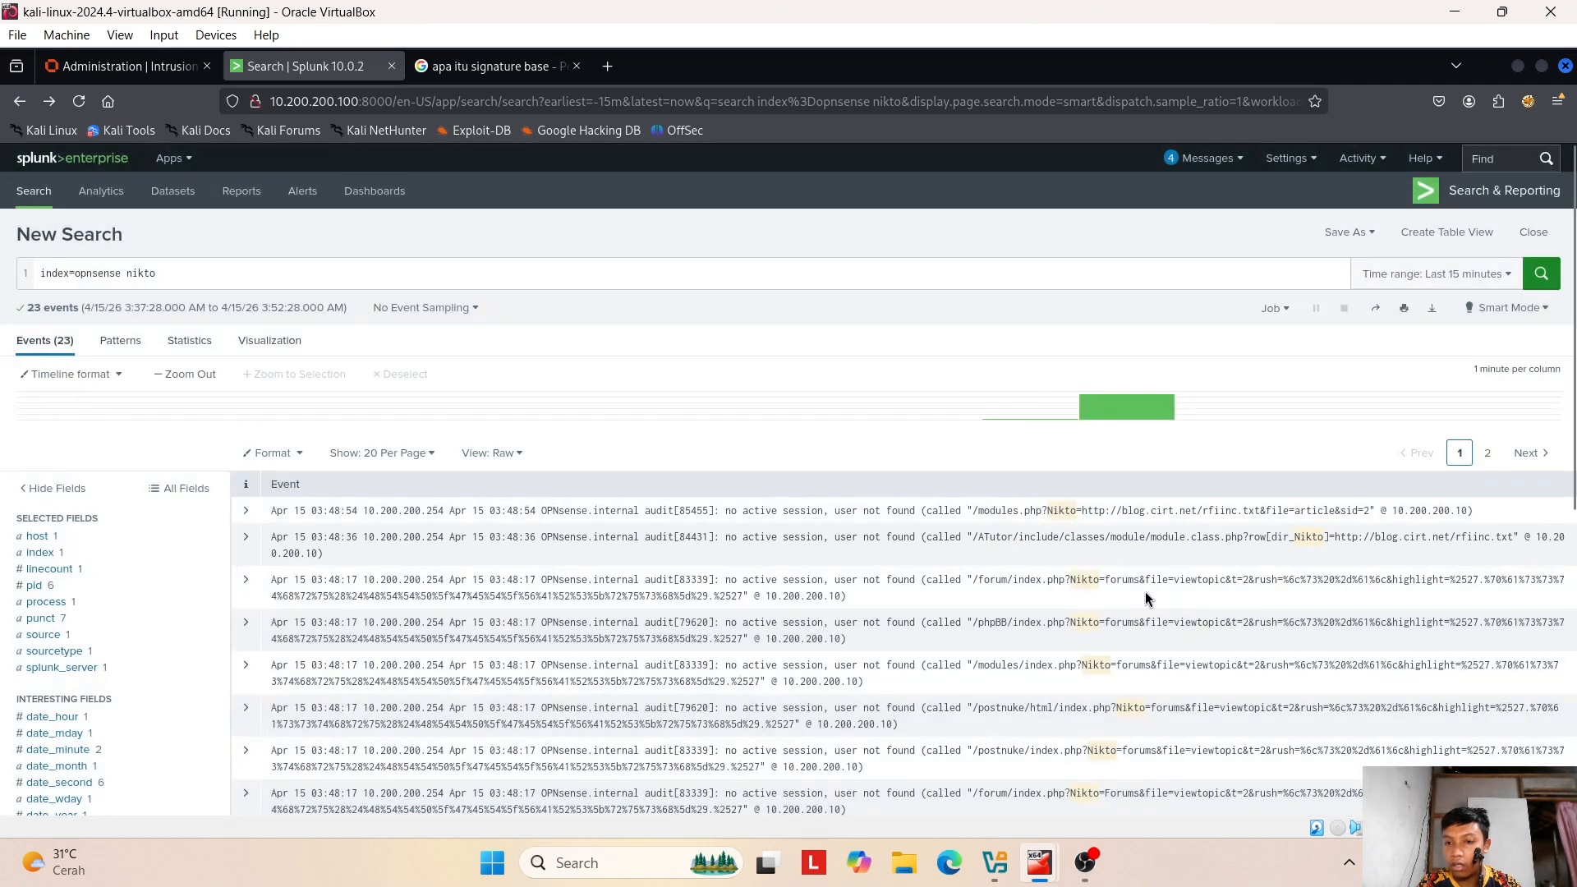
# - Highlight the forum parameters in the /forum/index.php event and look over the other Nikto events in the list
pyautogui.moveTo(1106, 580); pyautogui.dragTo(1180, 581)
pyautogui.scroll(-2, 1133, 722)
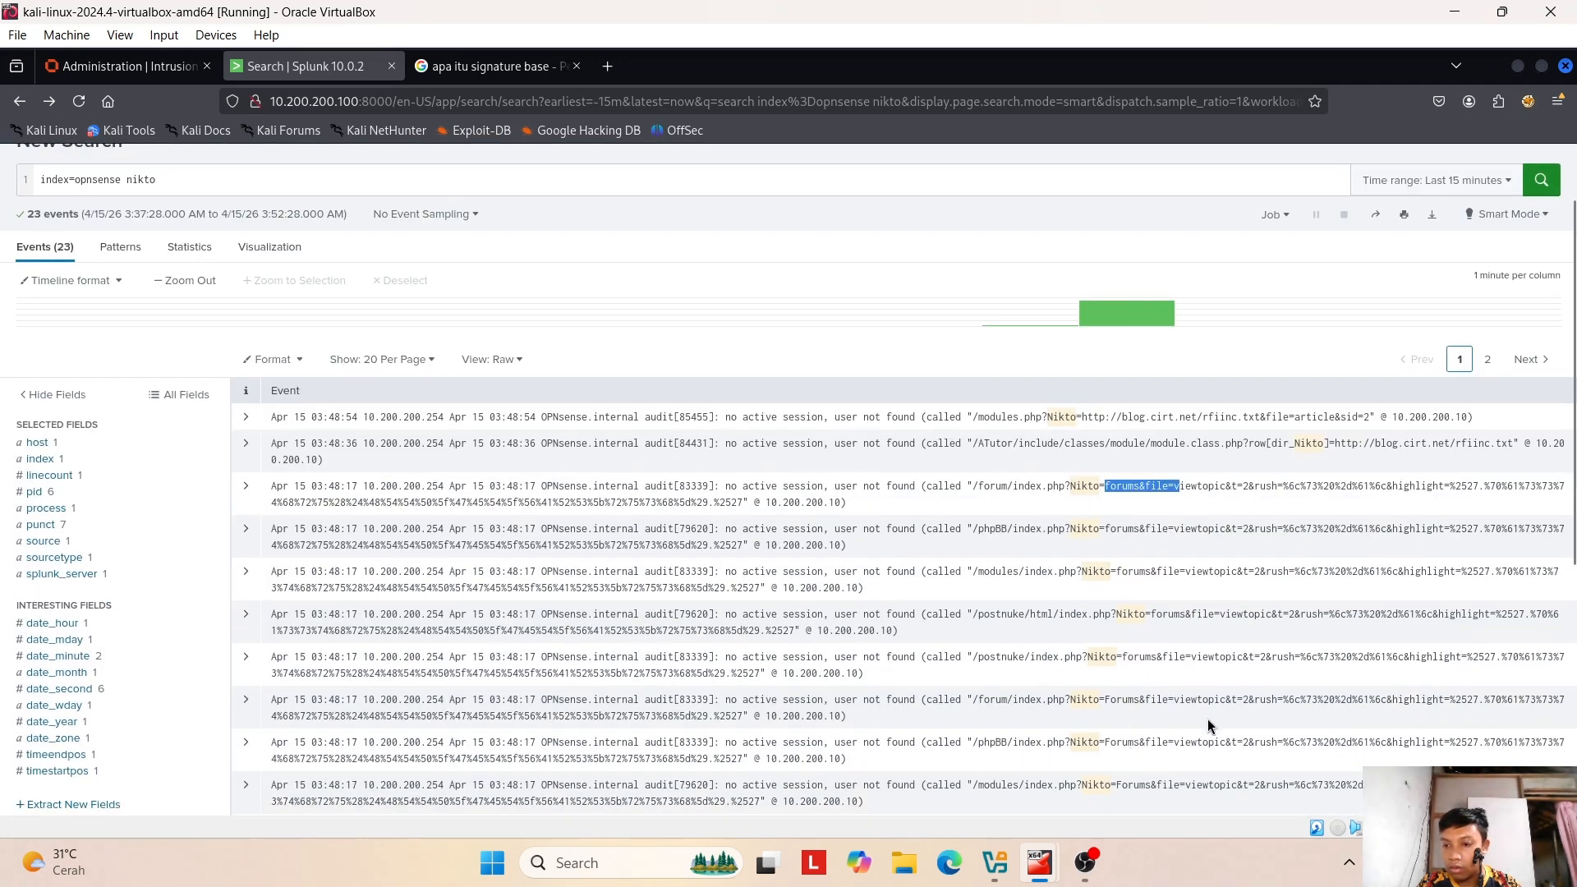
pyautogui.scroll(2, 985, 727)
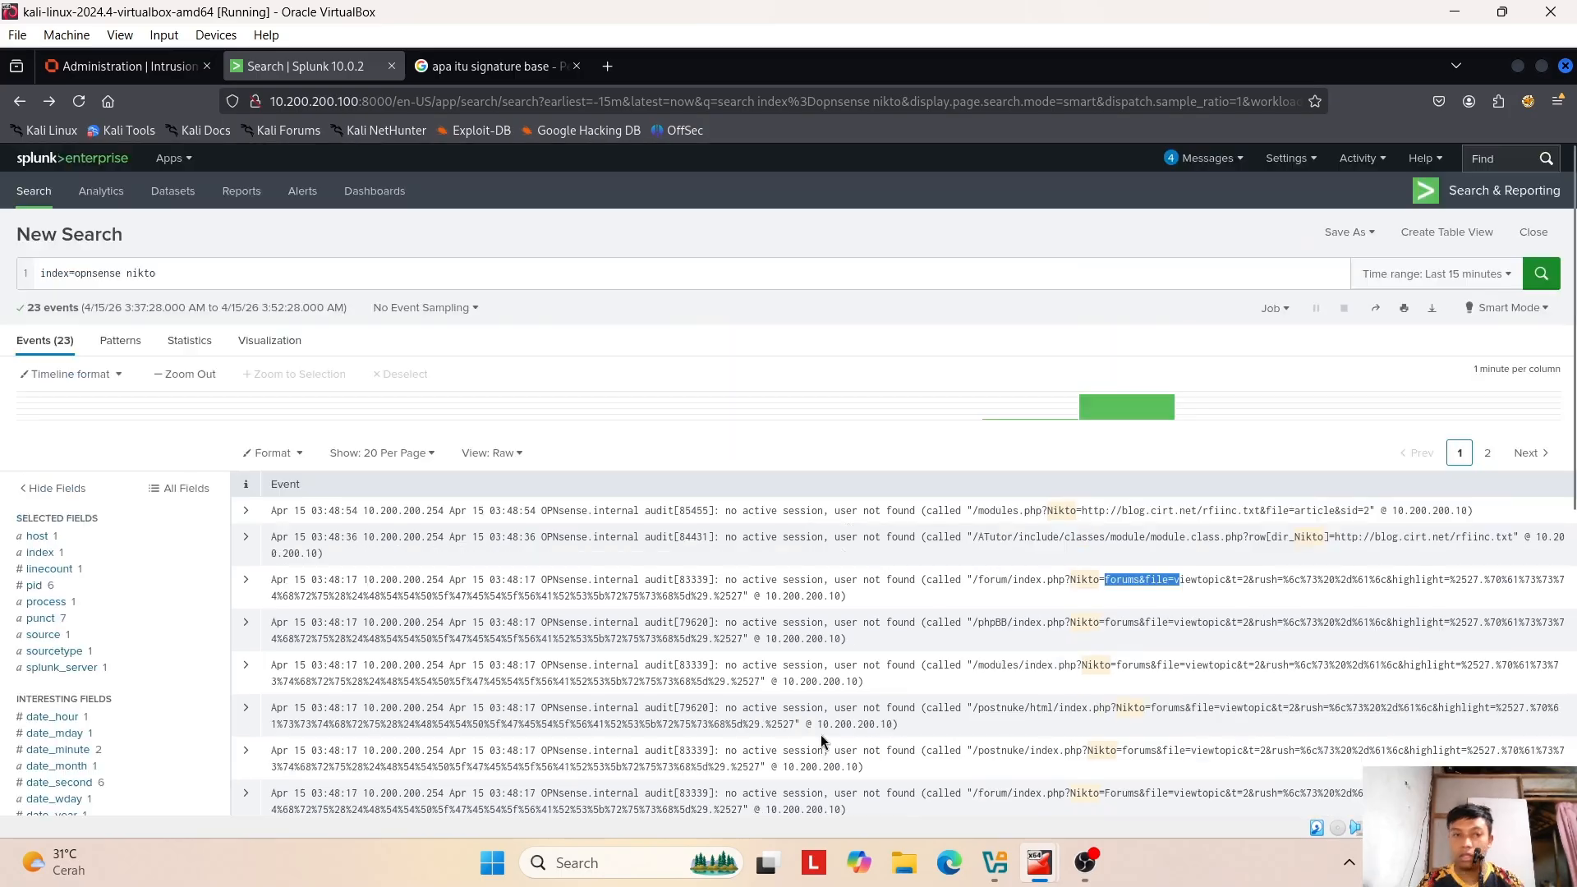
# - Add the quoted phrase "Web Application Attack" to the index=opnsense nikto search and run it
pyautogui.click(197, 278)
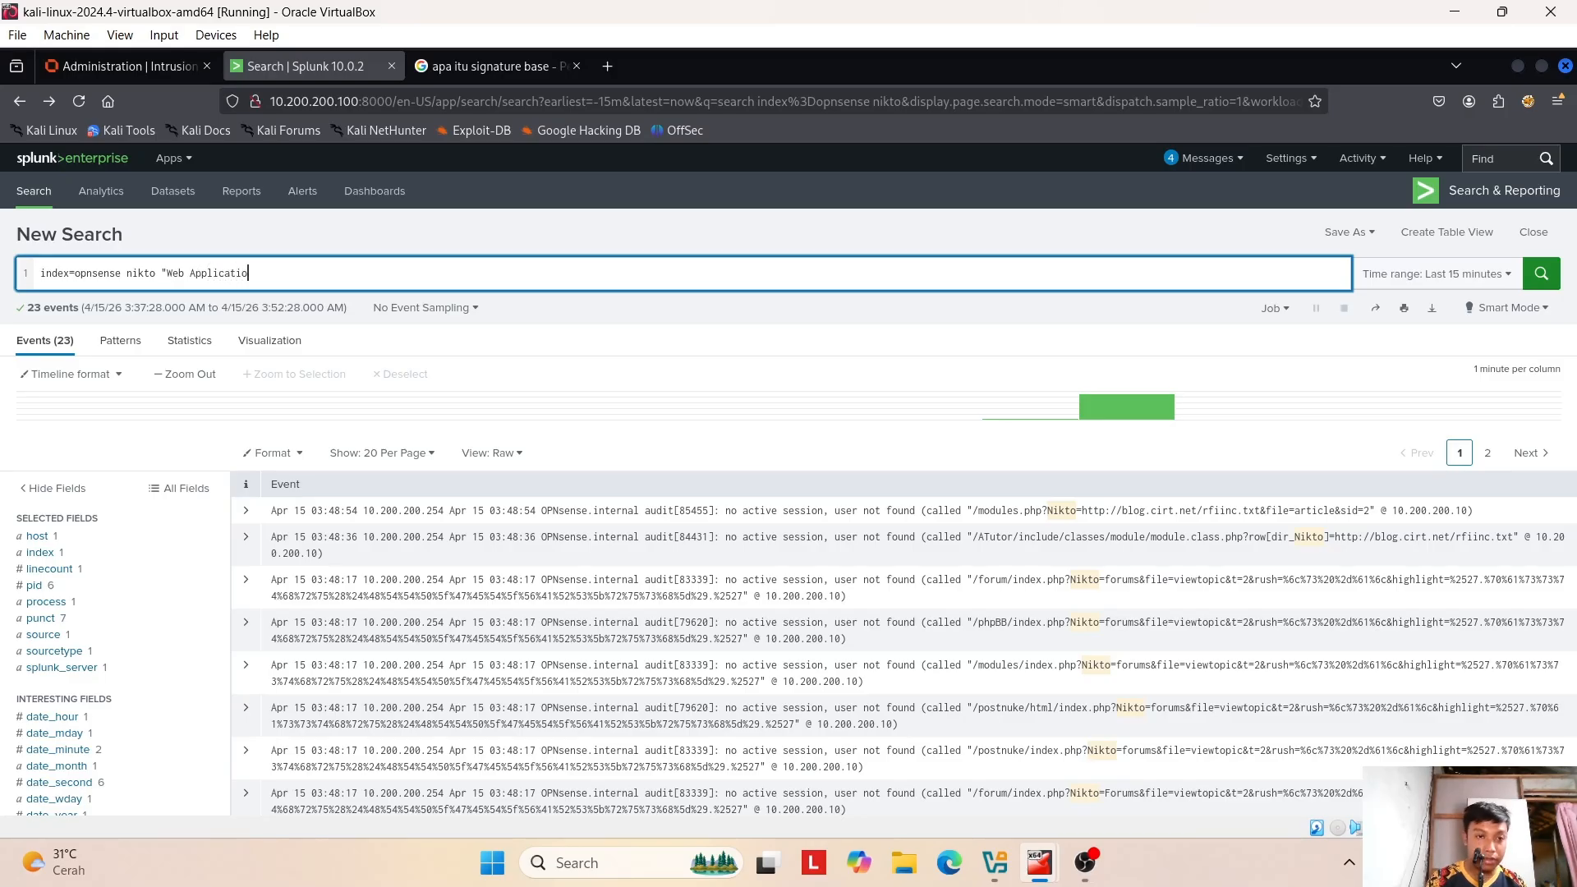
pyautogui.write('n Attck')
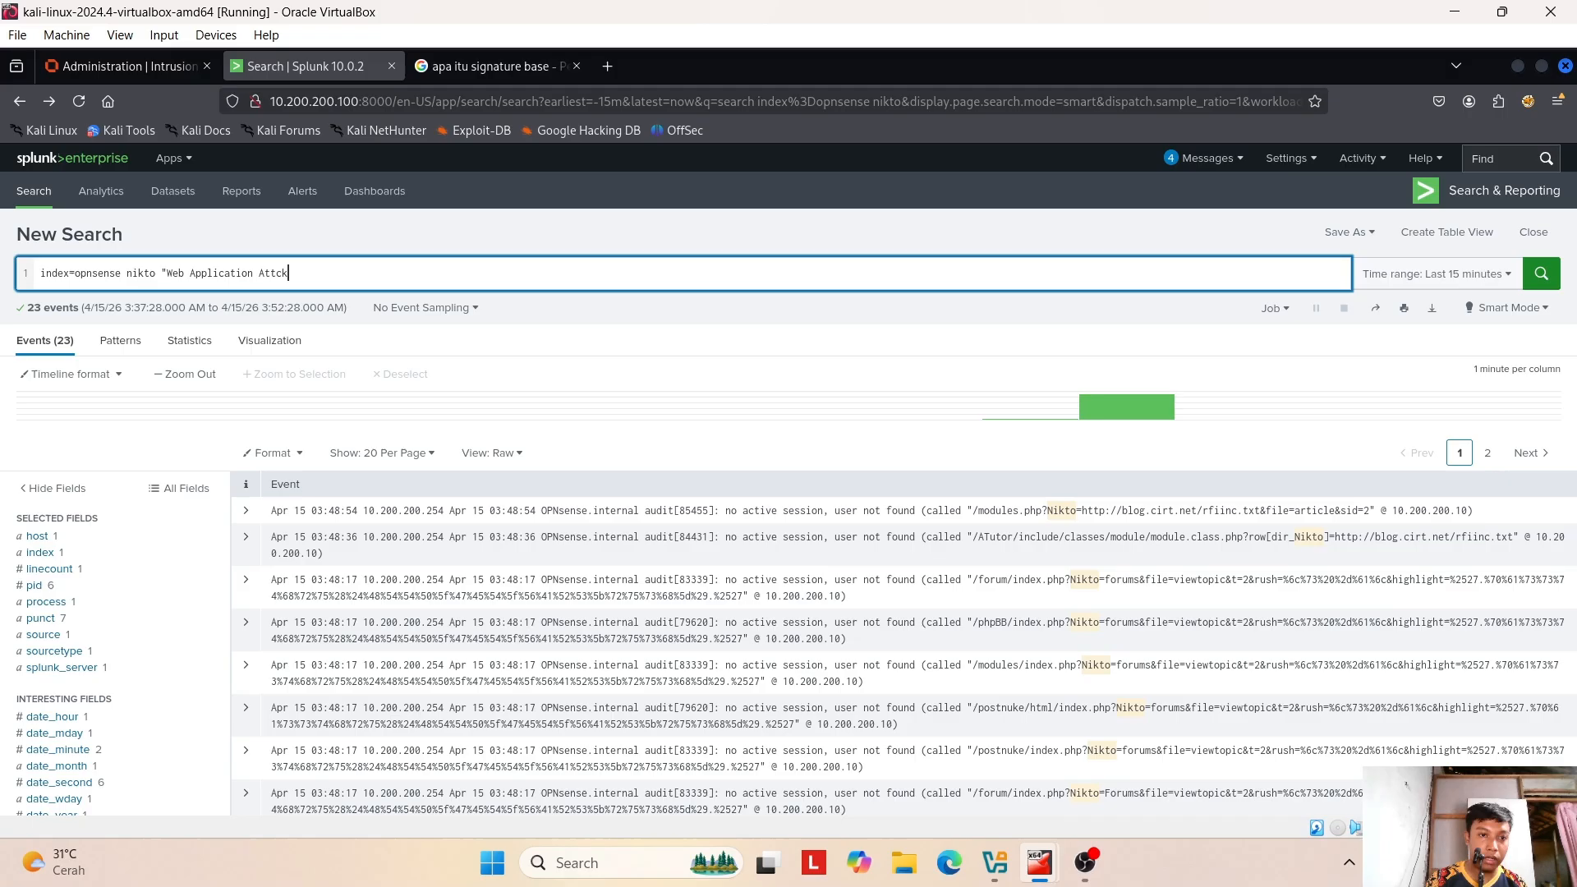
pyautogui.press('Return')
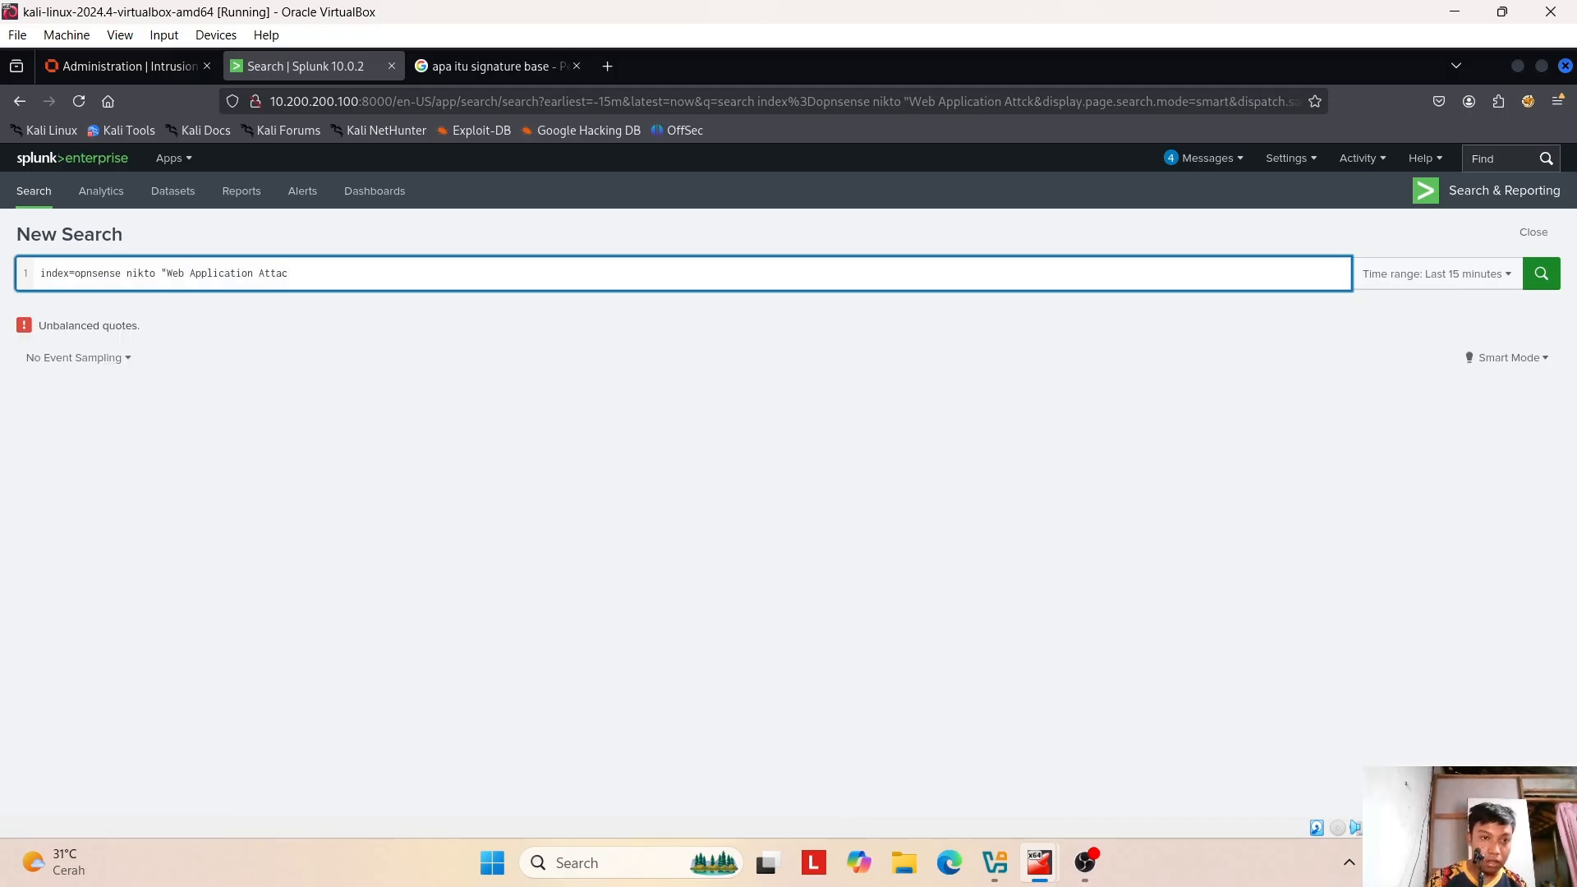
pyautogui.write('"')
pyautogui.press('Return')
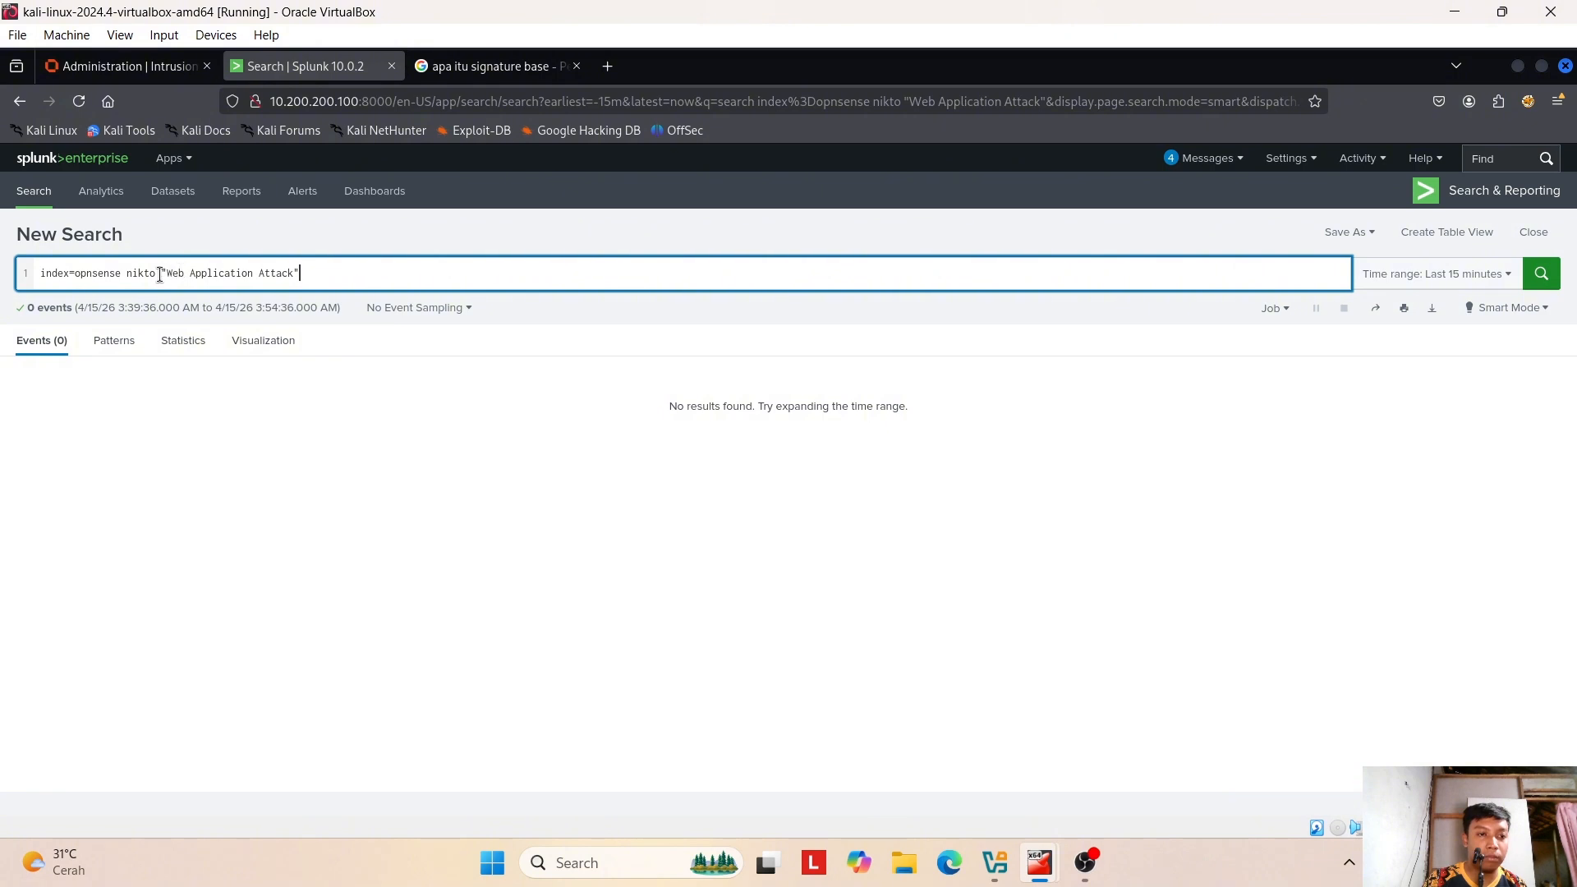
# - Remove the nikto term and rerun the search as index=opnsense "Web Application Attack"
pyautogui.press('BackSpace')
pyautogui.press('BackSpace')
pyautogui.press('BackSpace')
pyautogui.press('BackSpace')
pyautogui.press('BackSpace')
pyautogui.press('BackSpace')
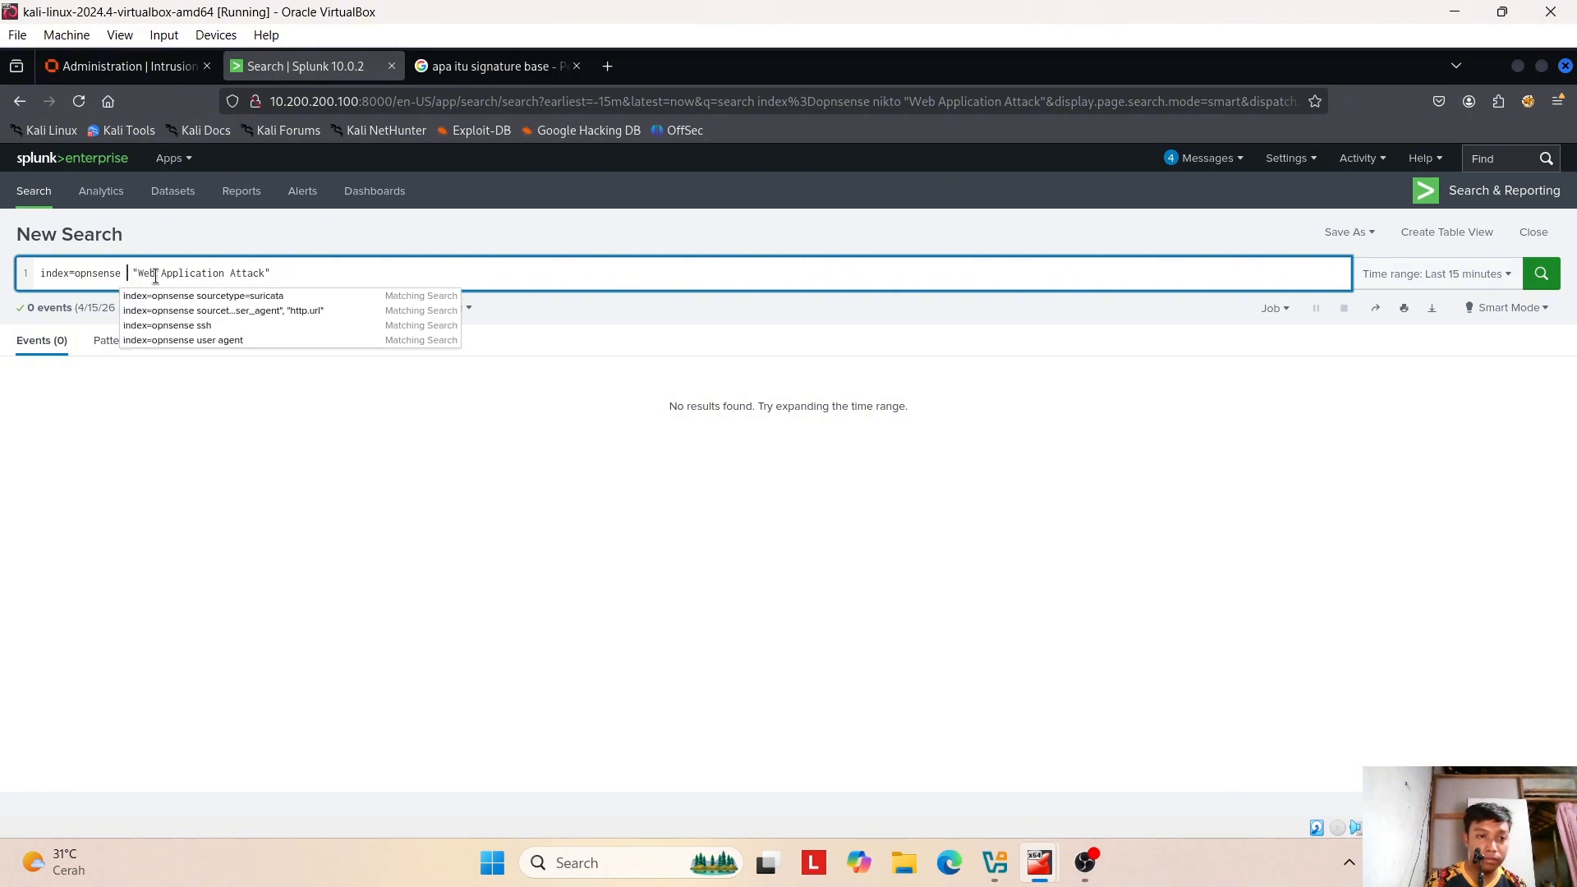
pyautogui.press('Return')
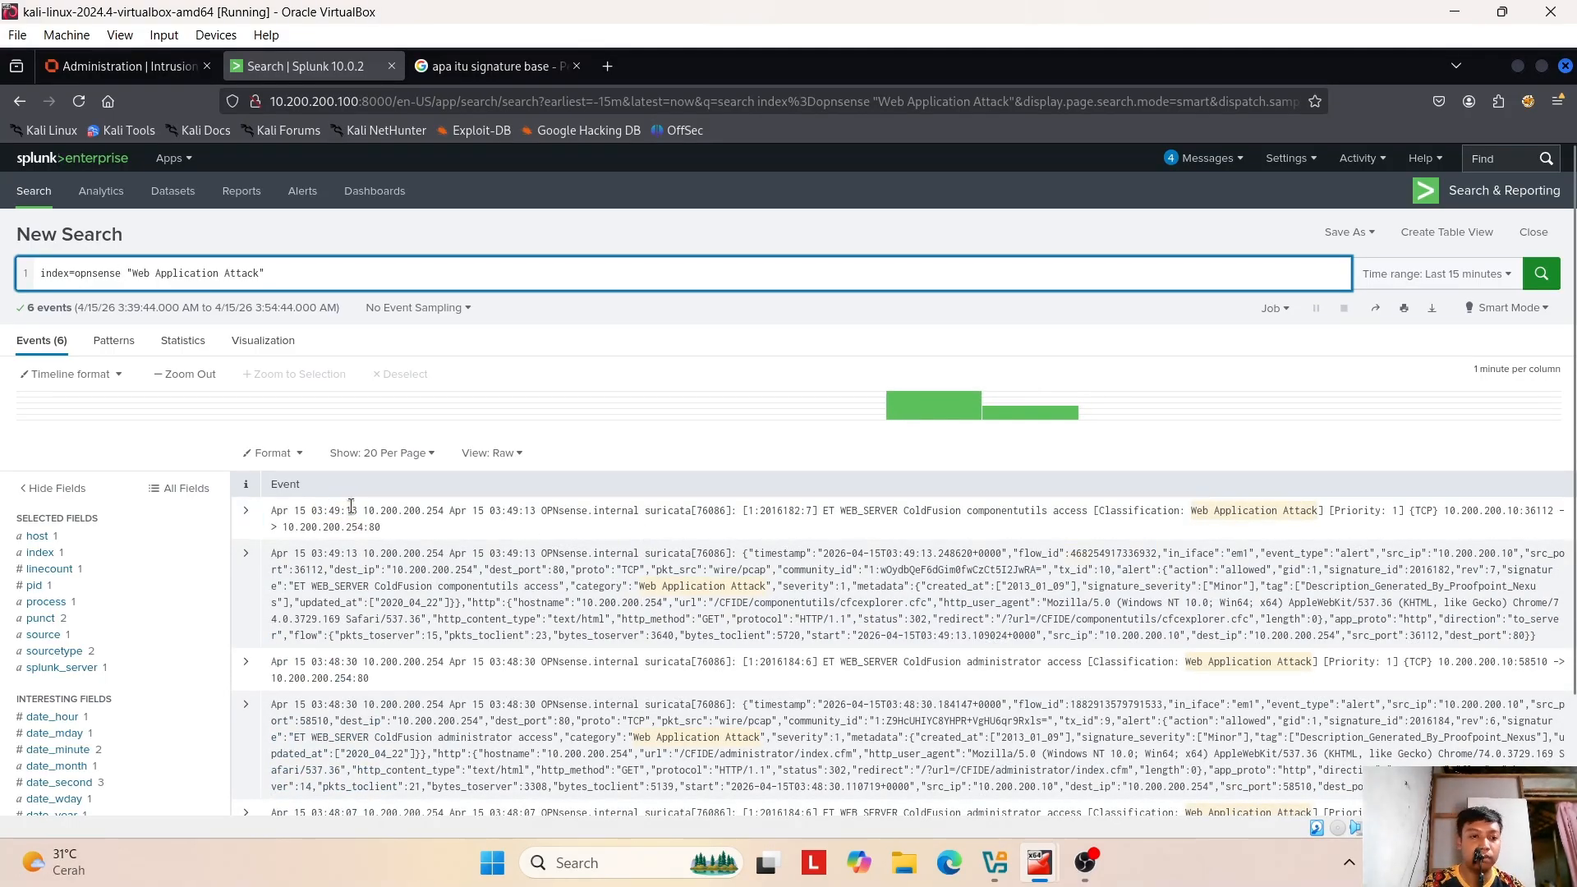
# - Expand the newest ColdFusion componentutils event, review its field details and collapse it
pyautogui.click(247, 512)
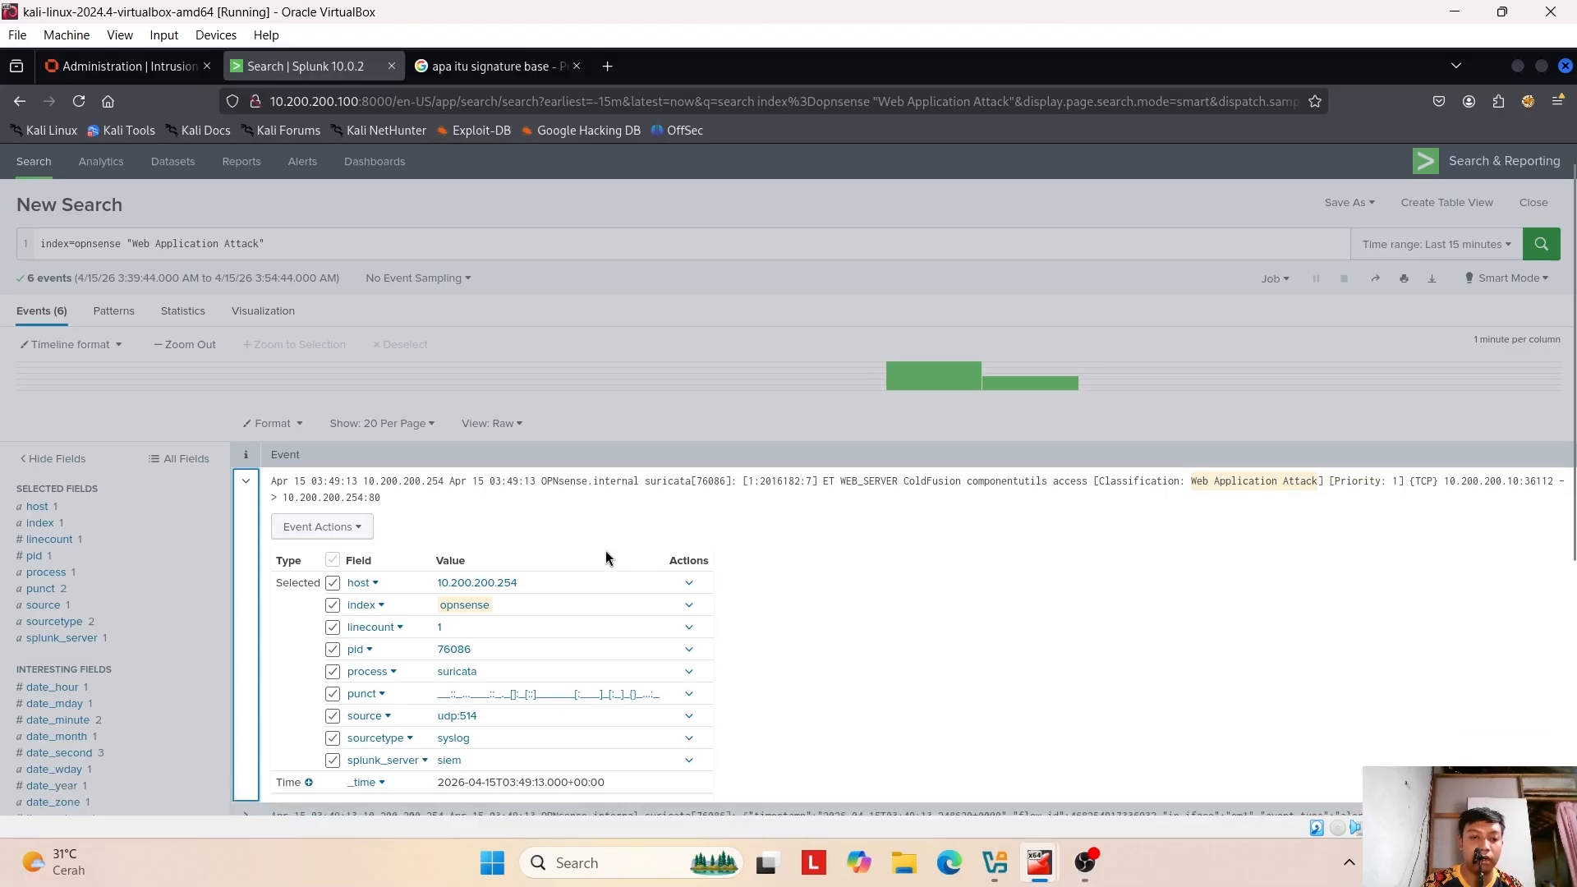
pyautogui.scroll(-2, 762, 619)
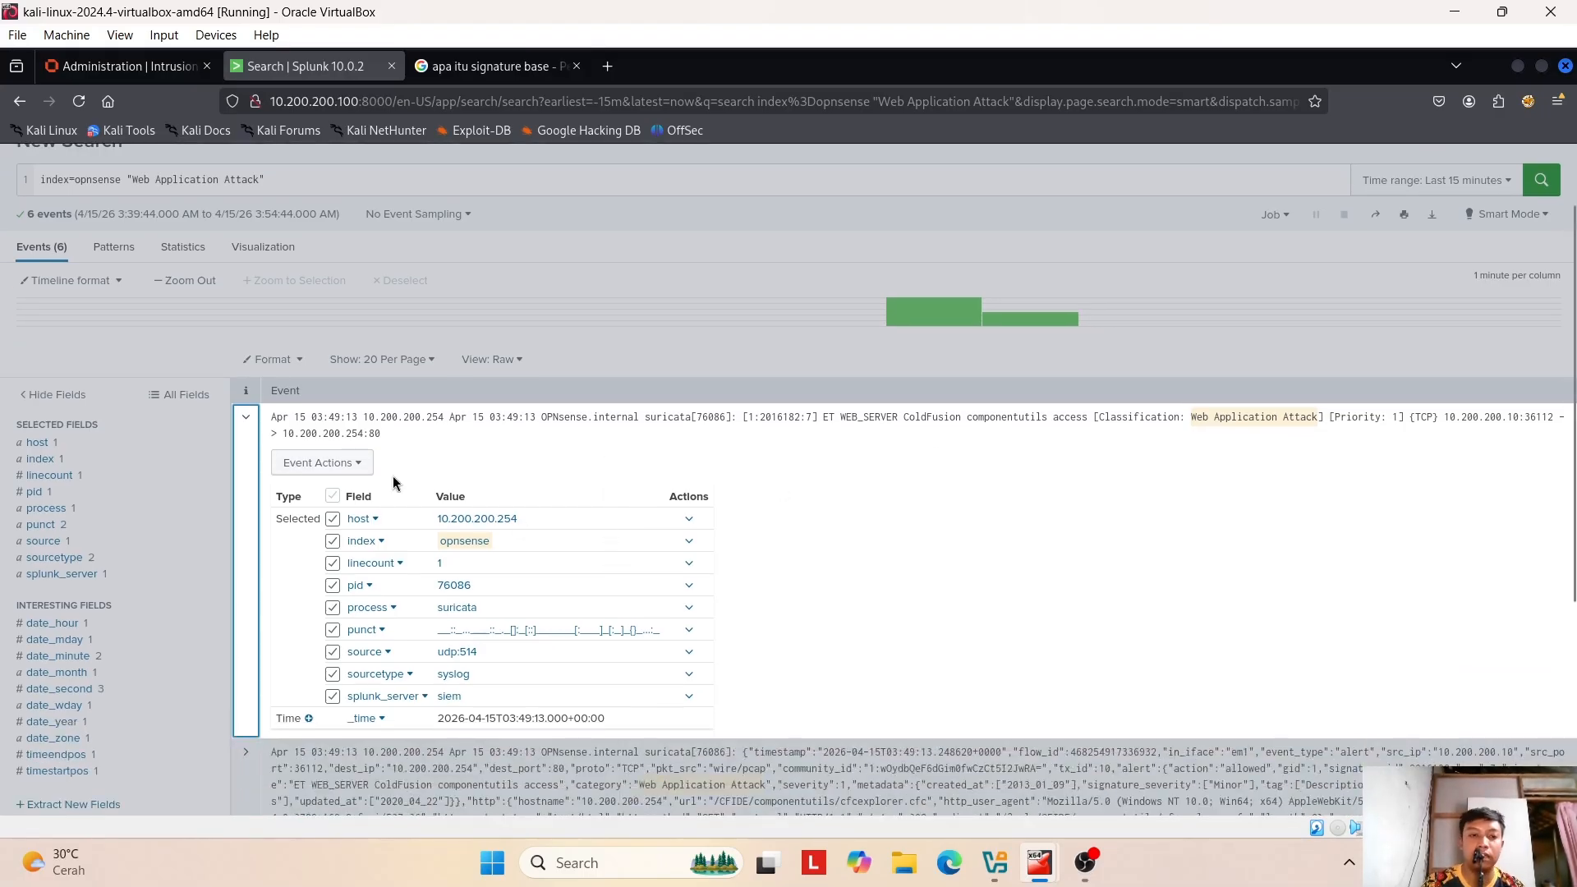
pyautogui.click(247, 417)
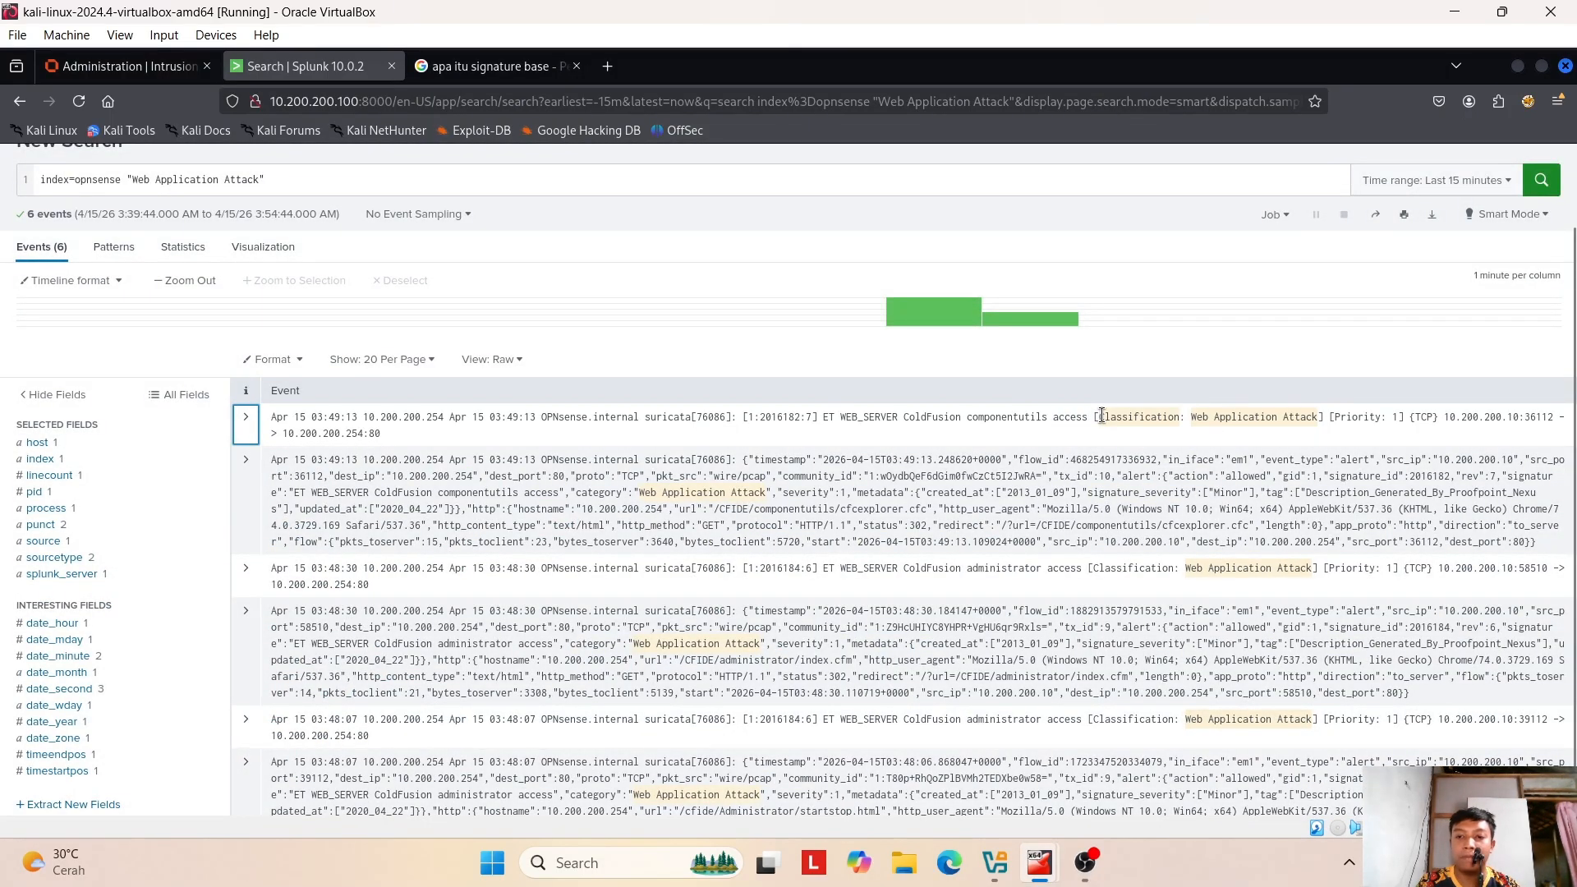
# - Highlight the classification label and its "Web Application Attack" value in the first event, leaving the search filter unchanged
pyautogui.moveTo(1102, 415); pyautogui.dragTo(1177, 419)
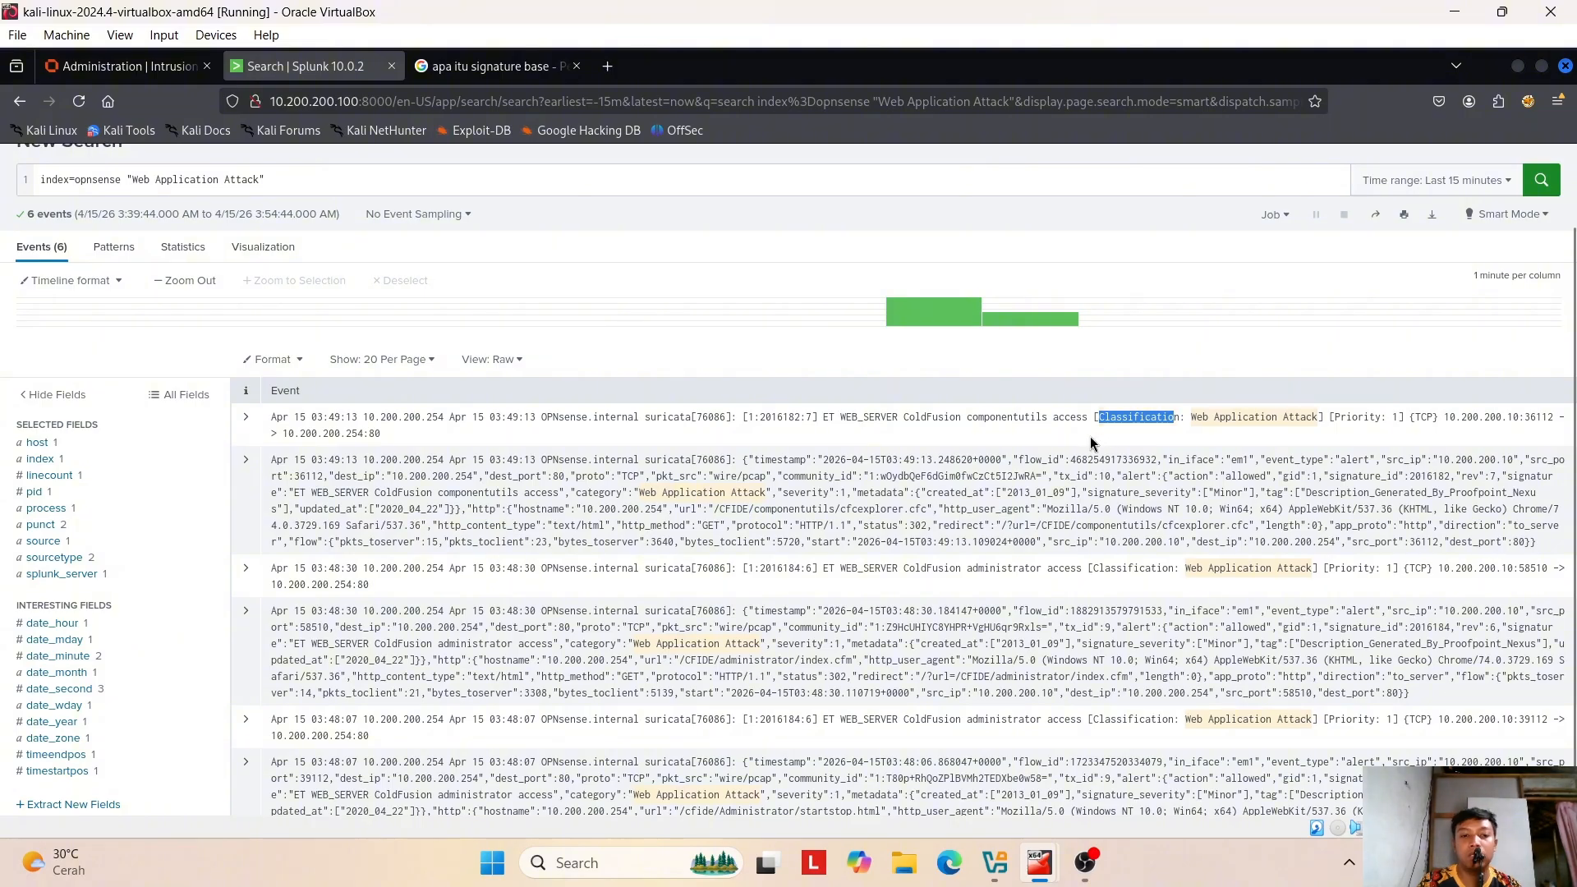
pyautogui.click(1225, 419)
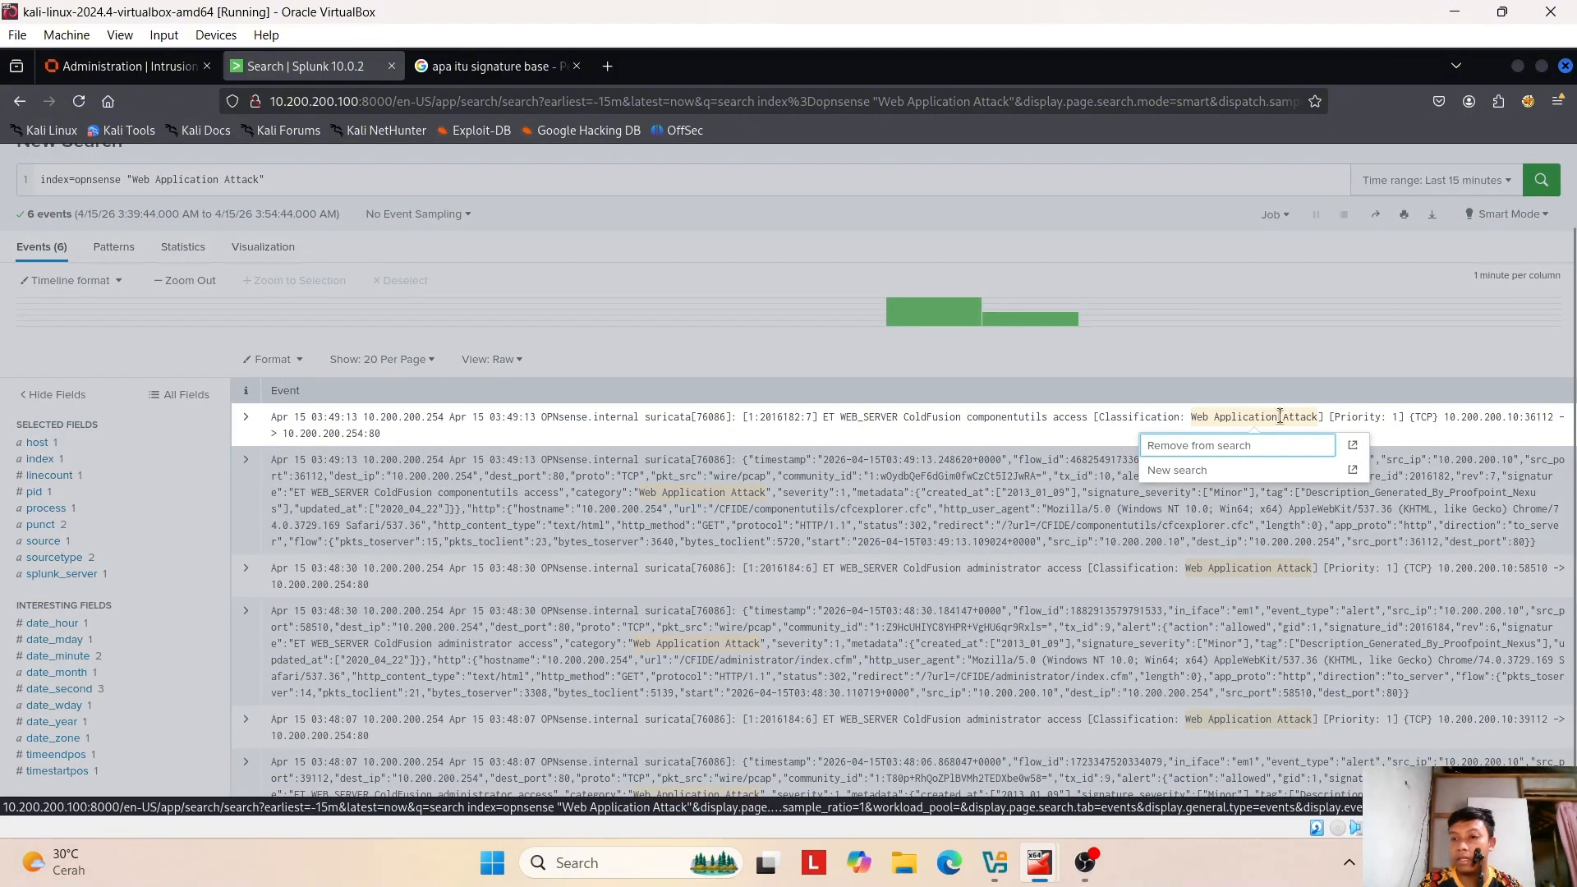
pyautogui.click(1314, 418)
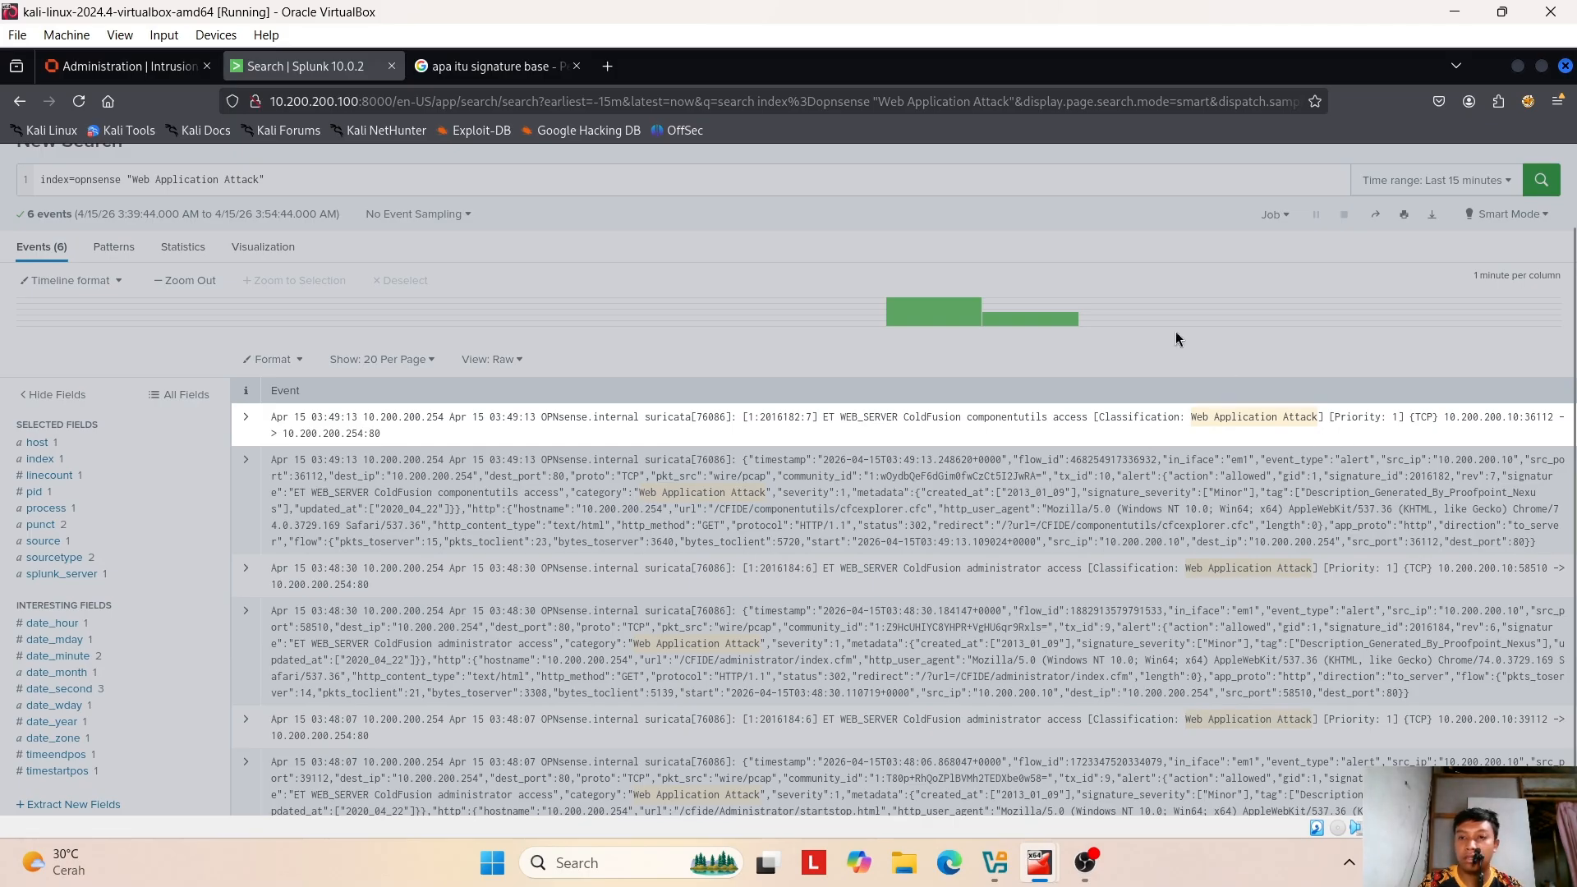
pyautogui.click(1134, 282)
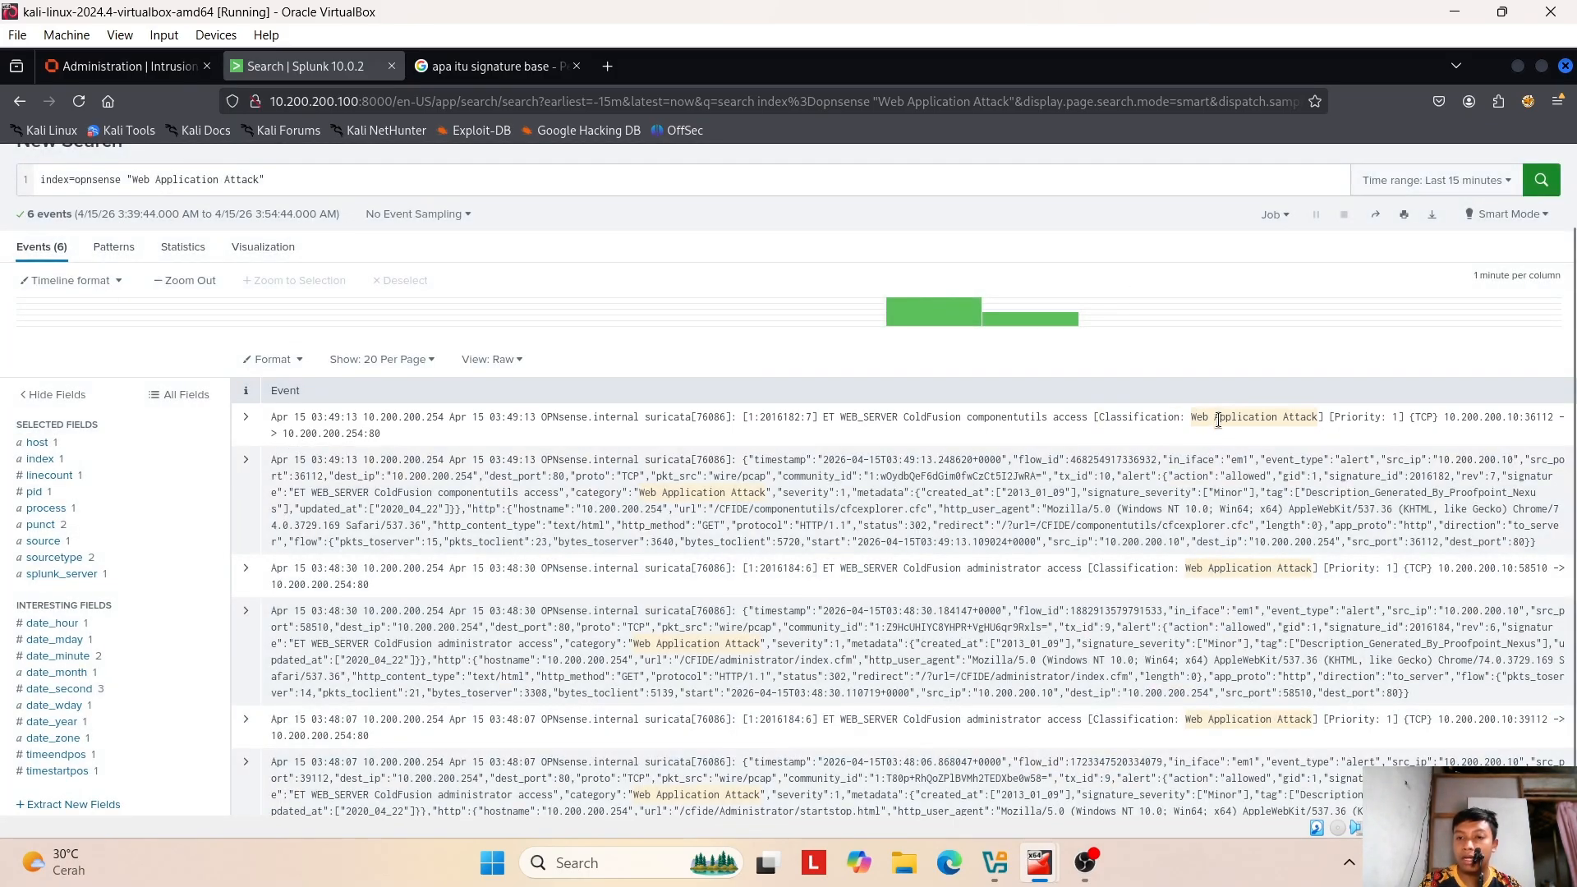
pyautogui.moveTo(1190, 418); pyautogui.dragTo(1268, 415)
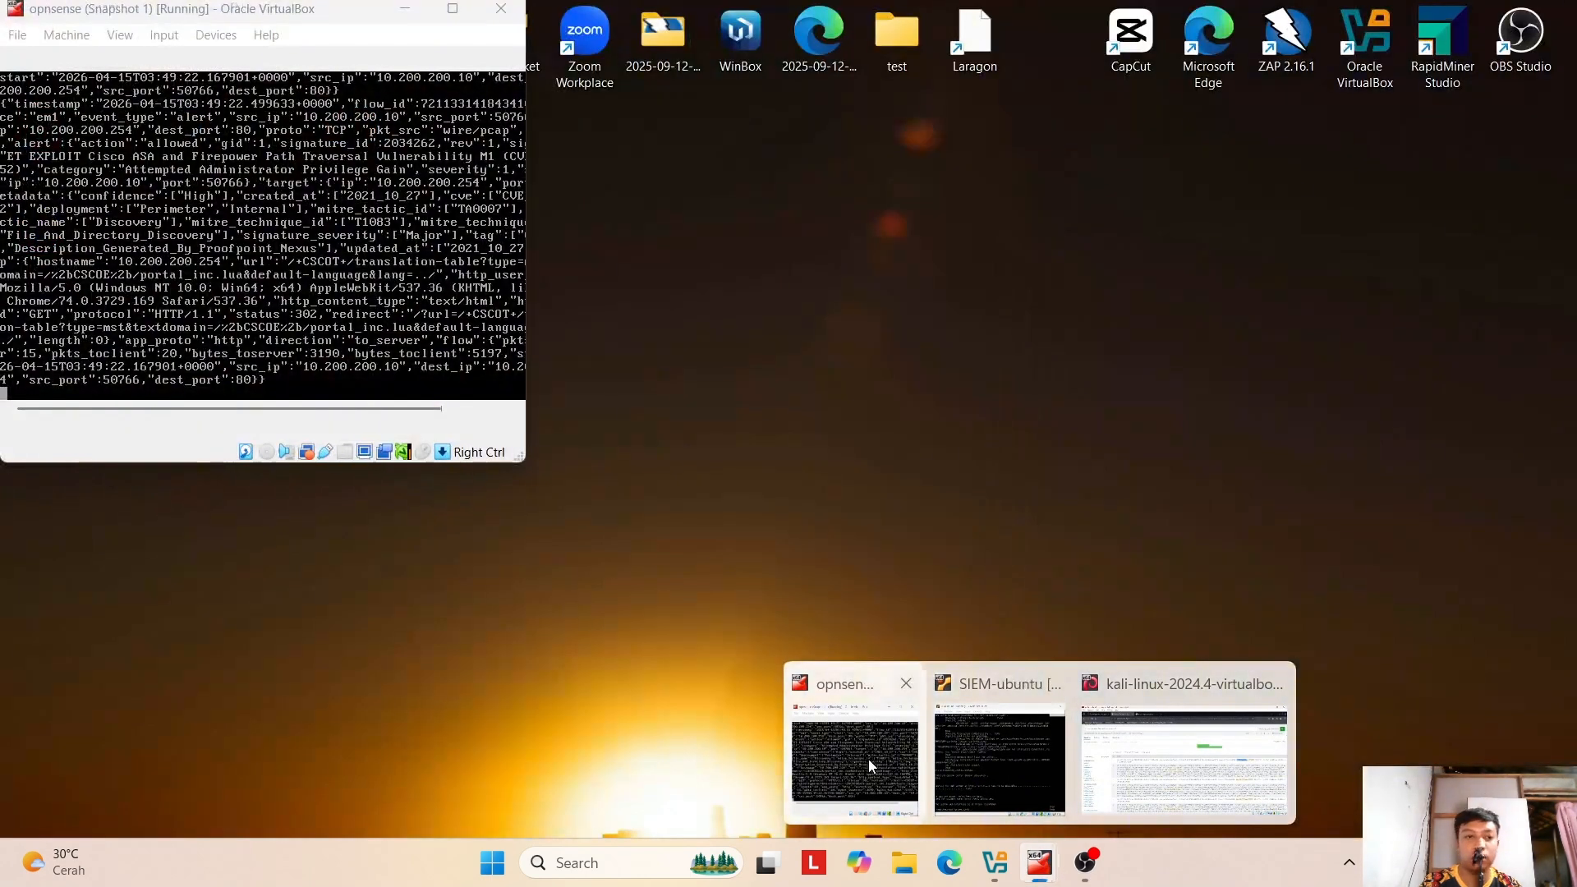
# - Switch to the OPNsense virtual machine to view the Suricata log on its console, and return to Splunk in the Kali machine
pyautogui.click(869, 759)
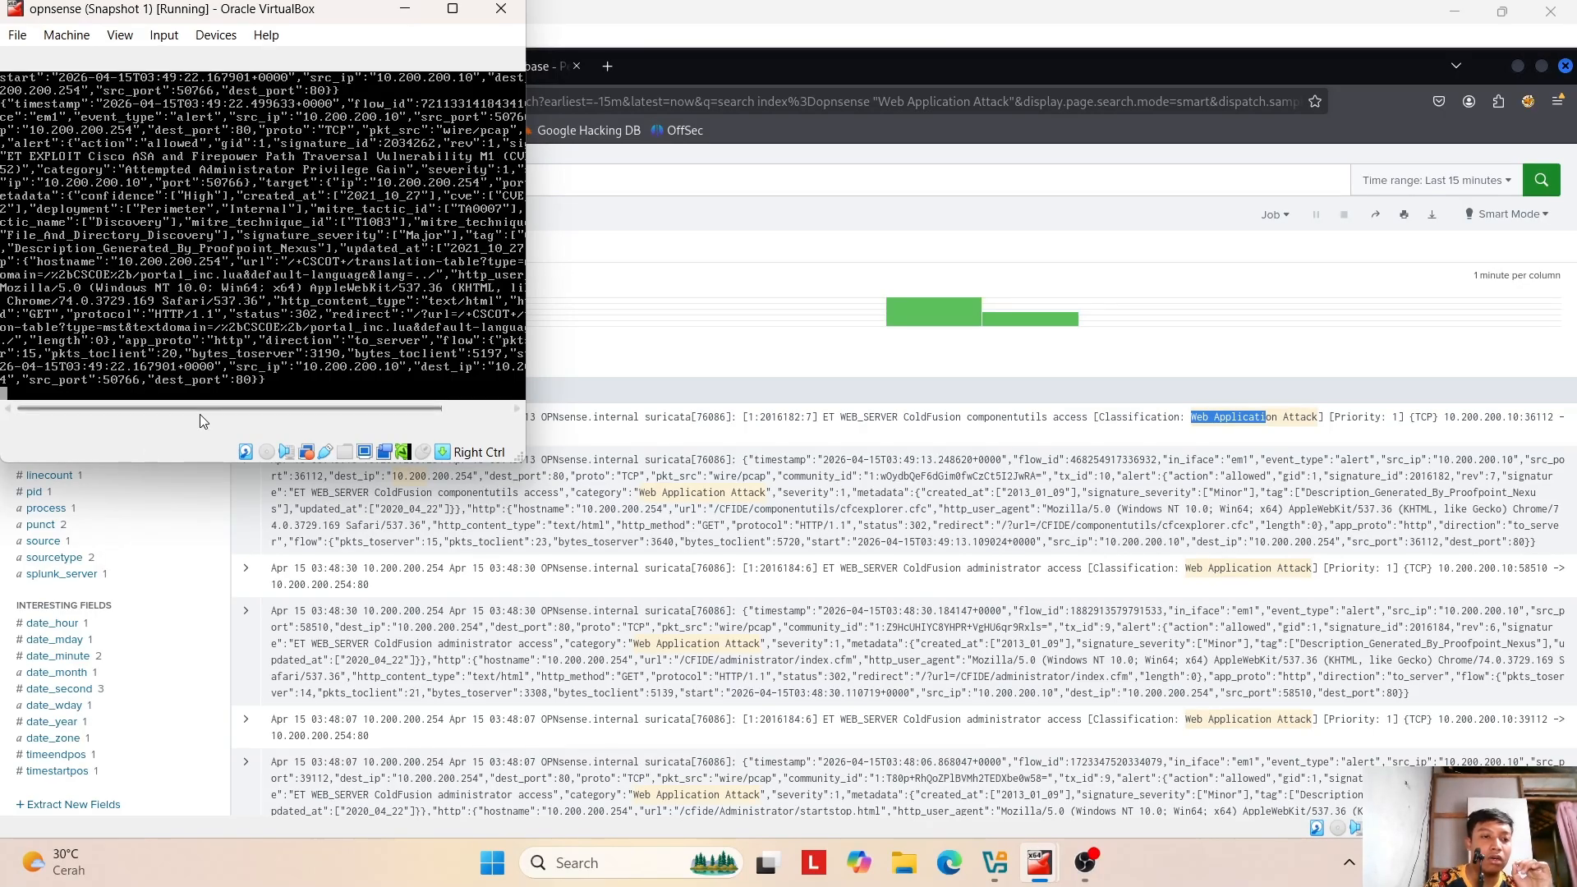
pyautogui.moveTo(234, 409); pyautogui.dragTo(149, 405)
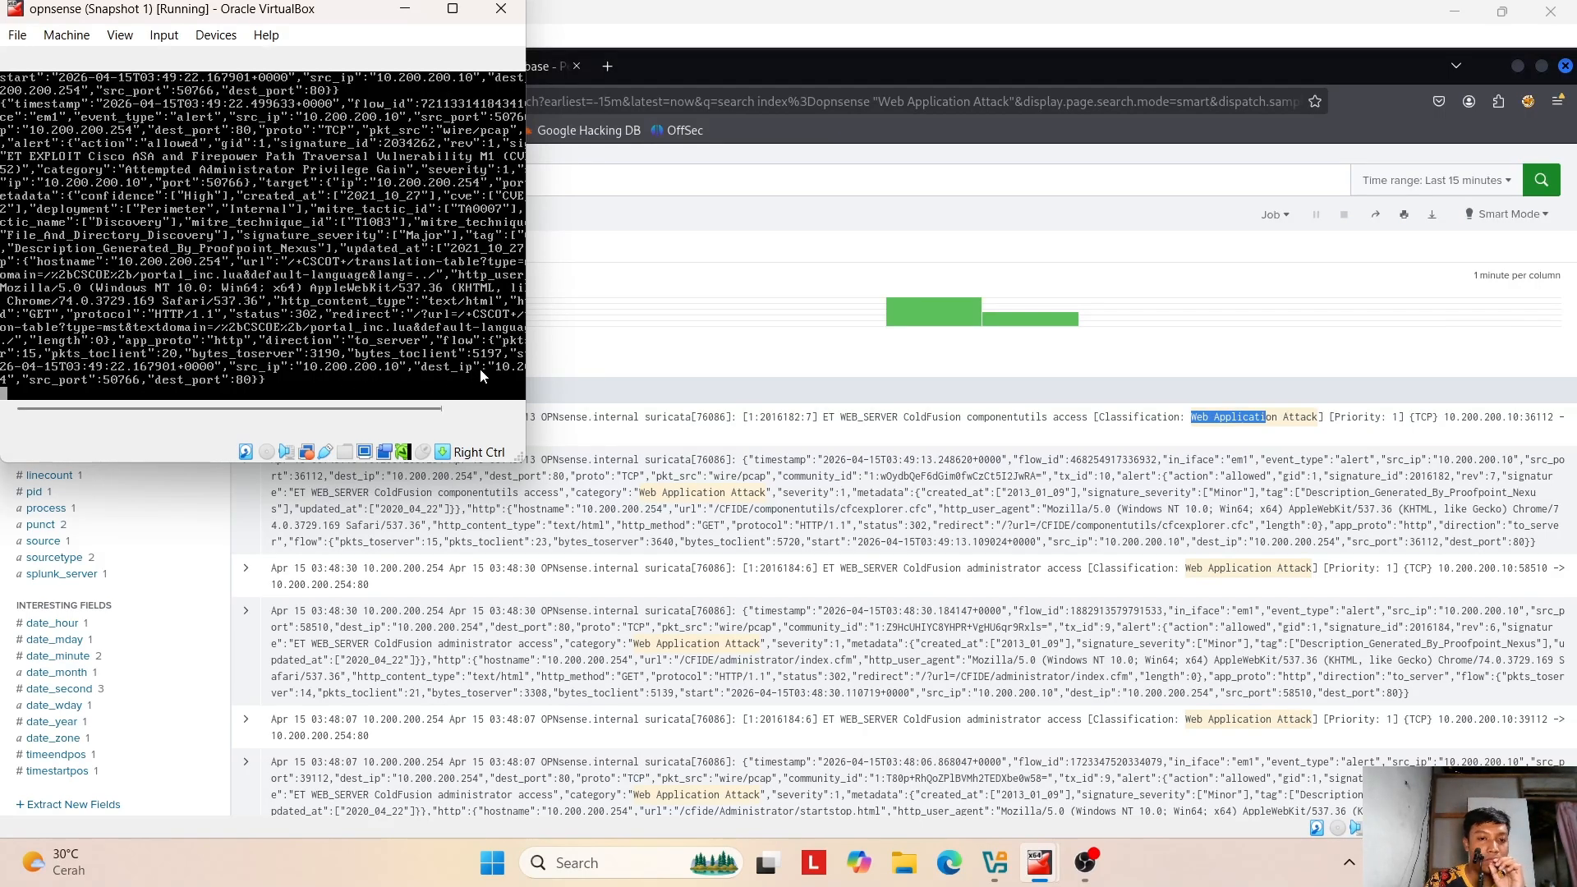
pyautogui.moveTo(197, 407); pyautogui.dragTo(124, 404)
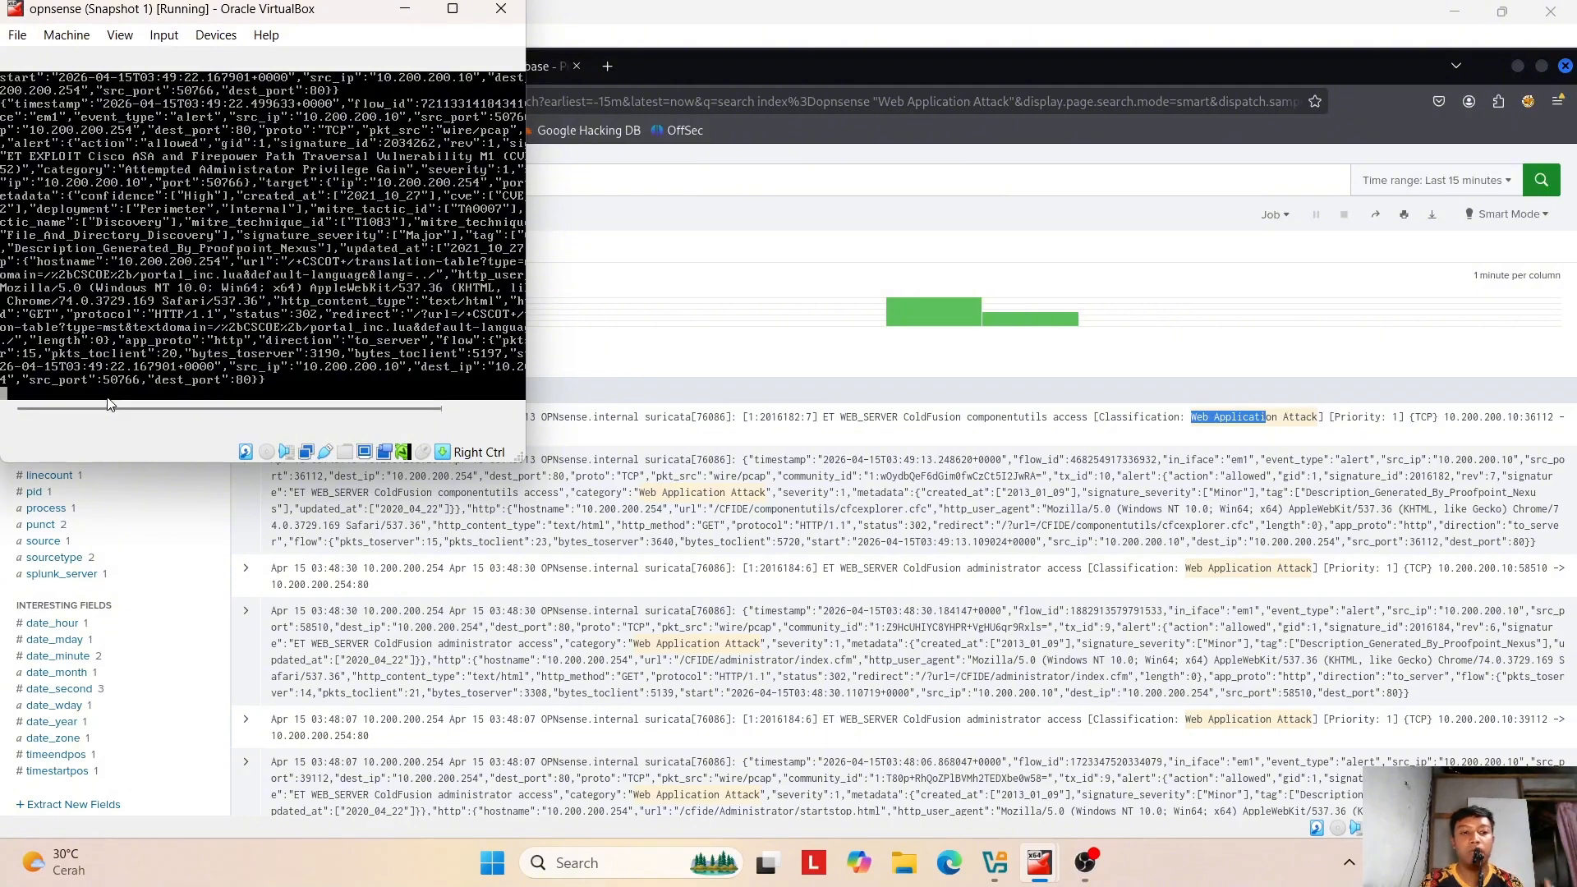
pyautogui.click(703, 244)
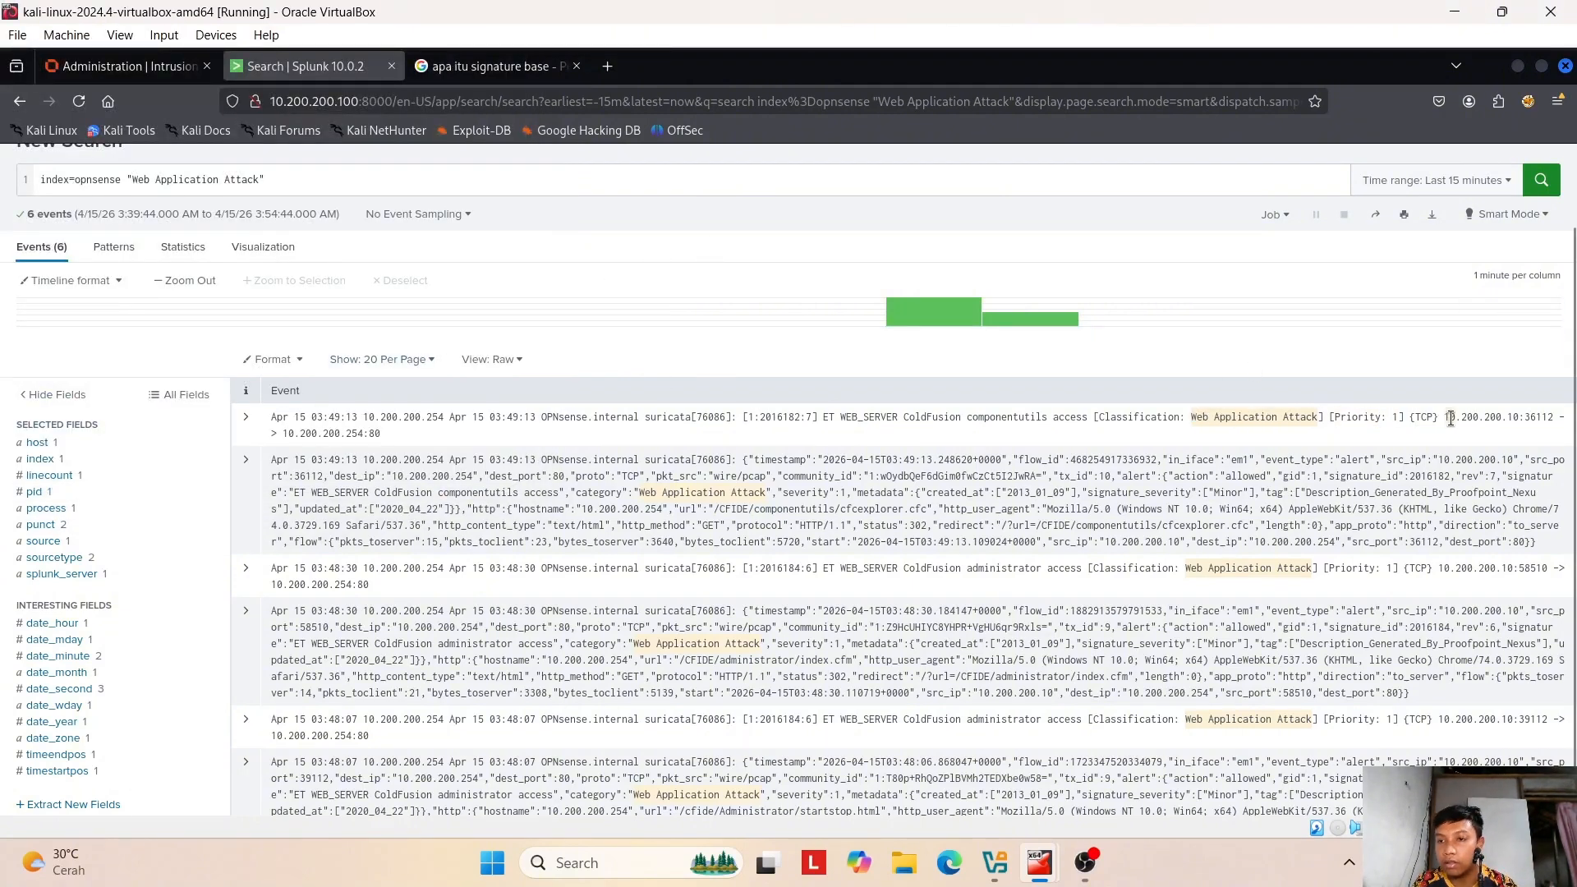
# - Highlight the source address and source port in the first event and inspect its destination address and port
pyautogui.moveTo(1445, 418); pyautogui.dragTo(1530, 412)
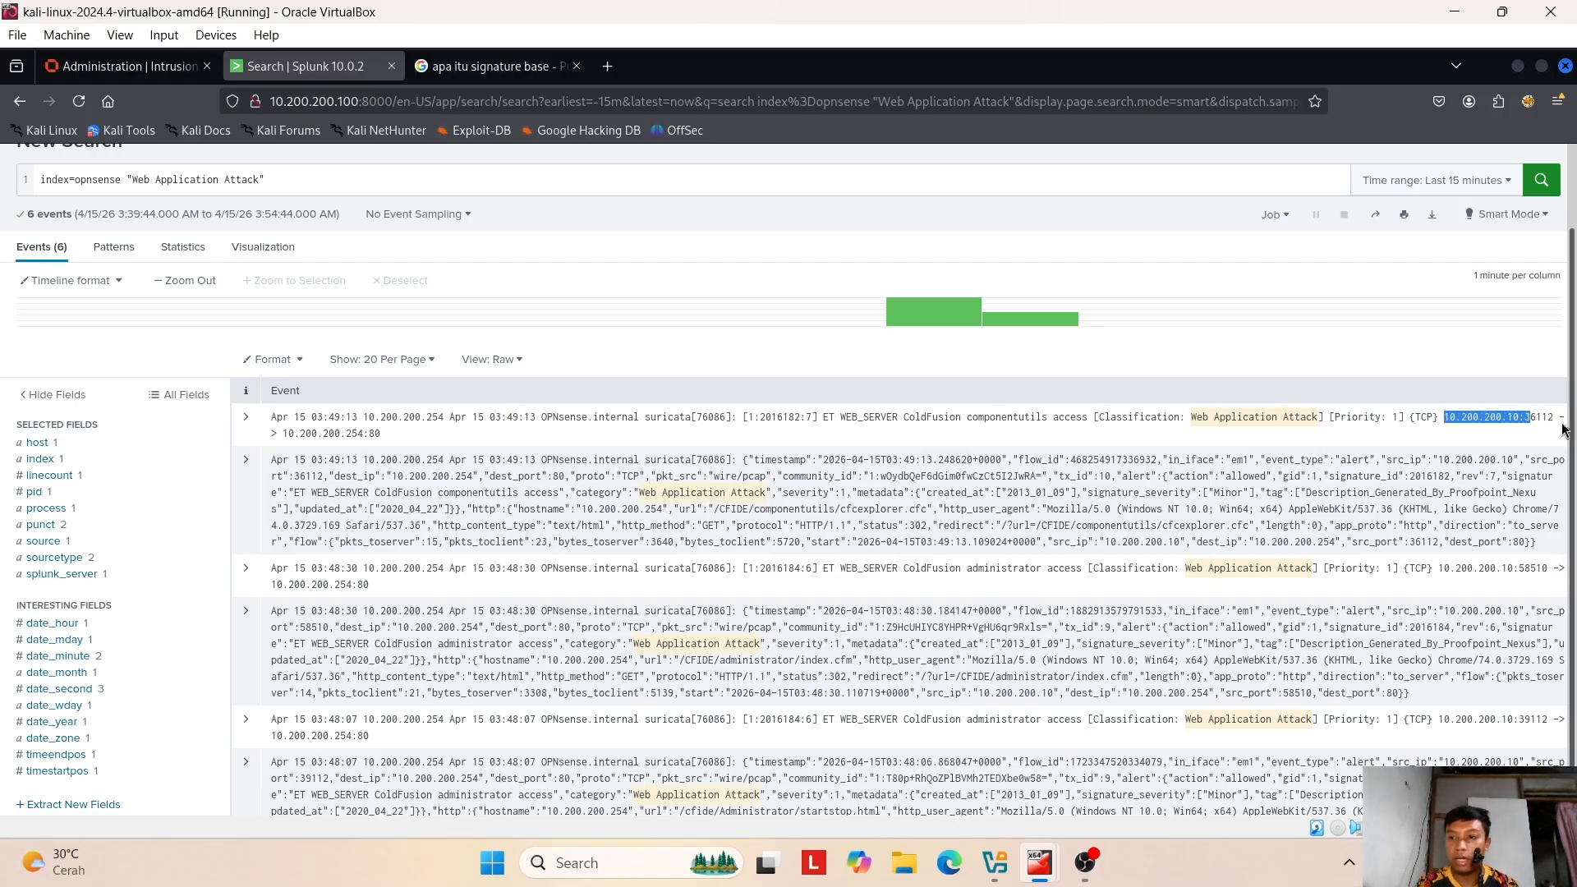
pyautogui.click(1533, 426)
pyautogui.doubleClick(1536, 417)
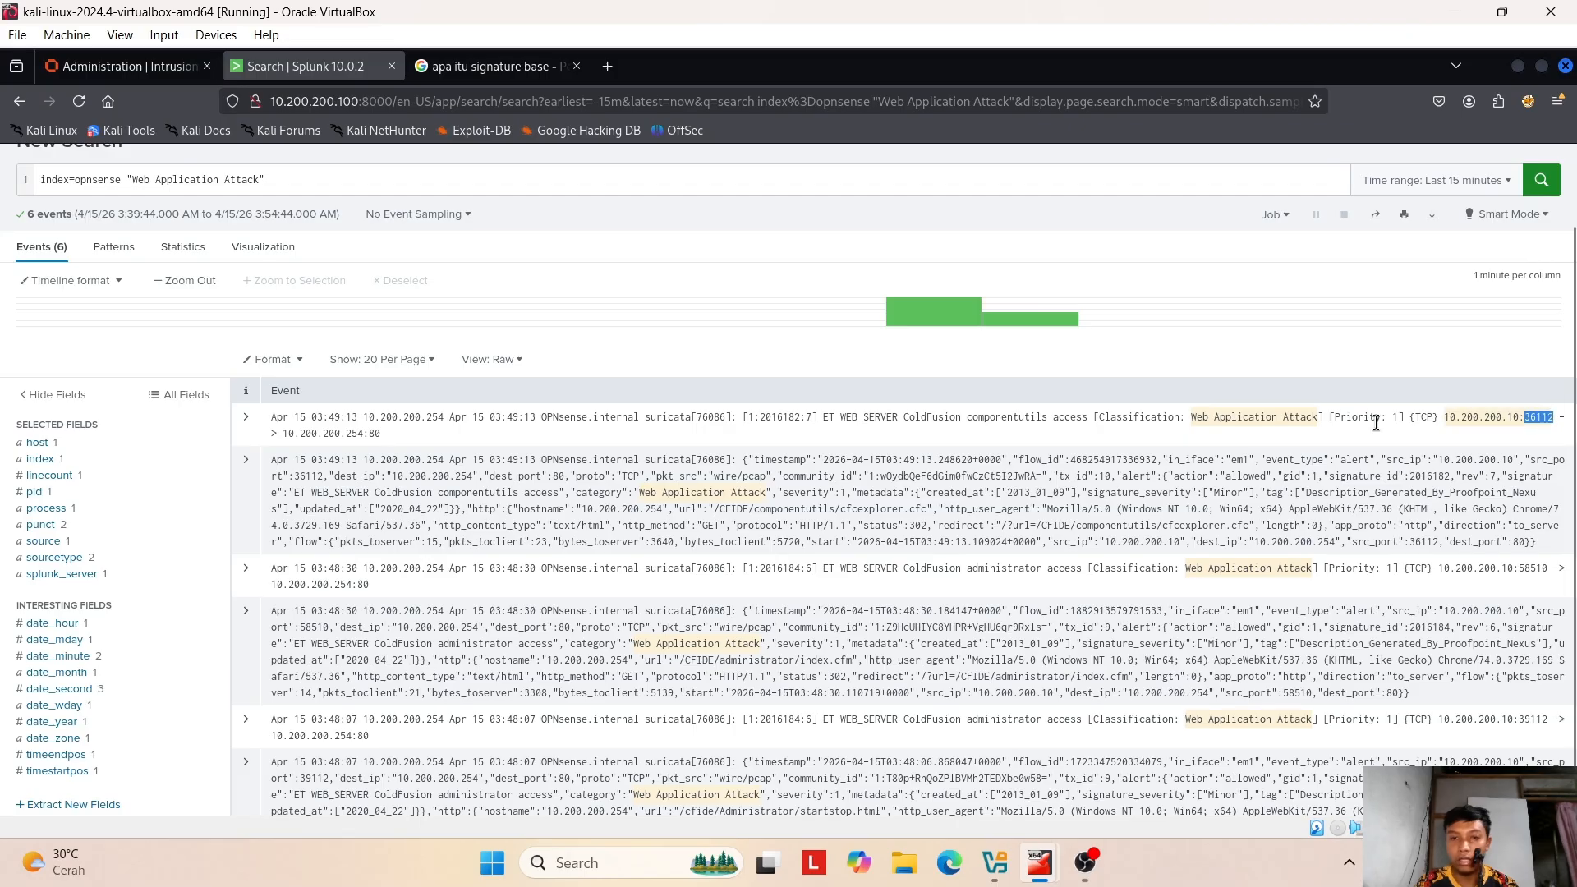
pyautogui.click(383, 442)
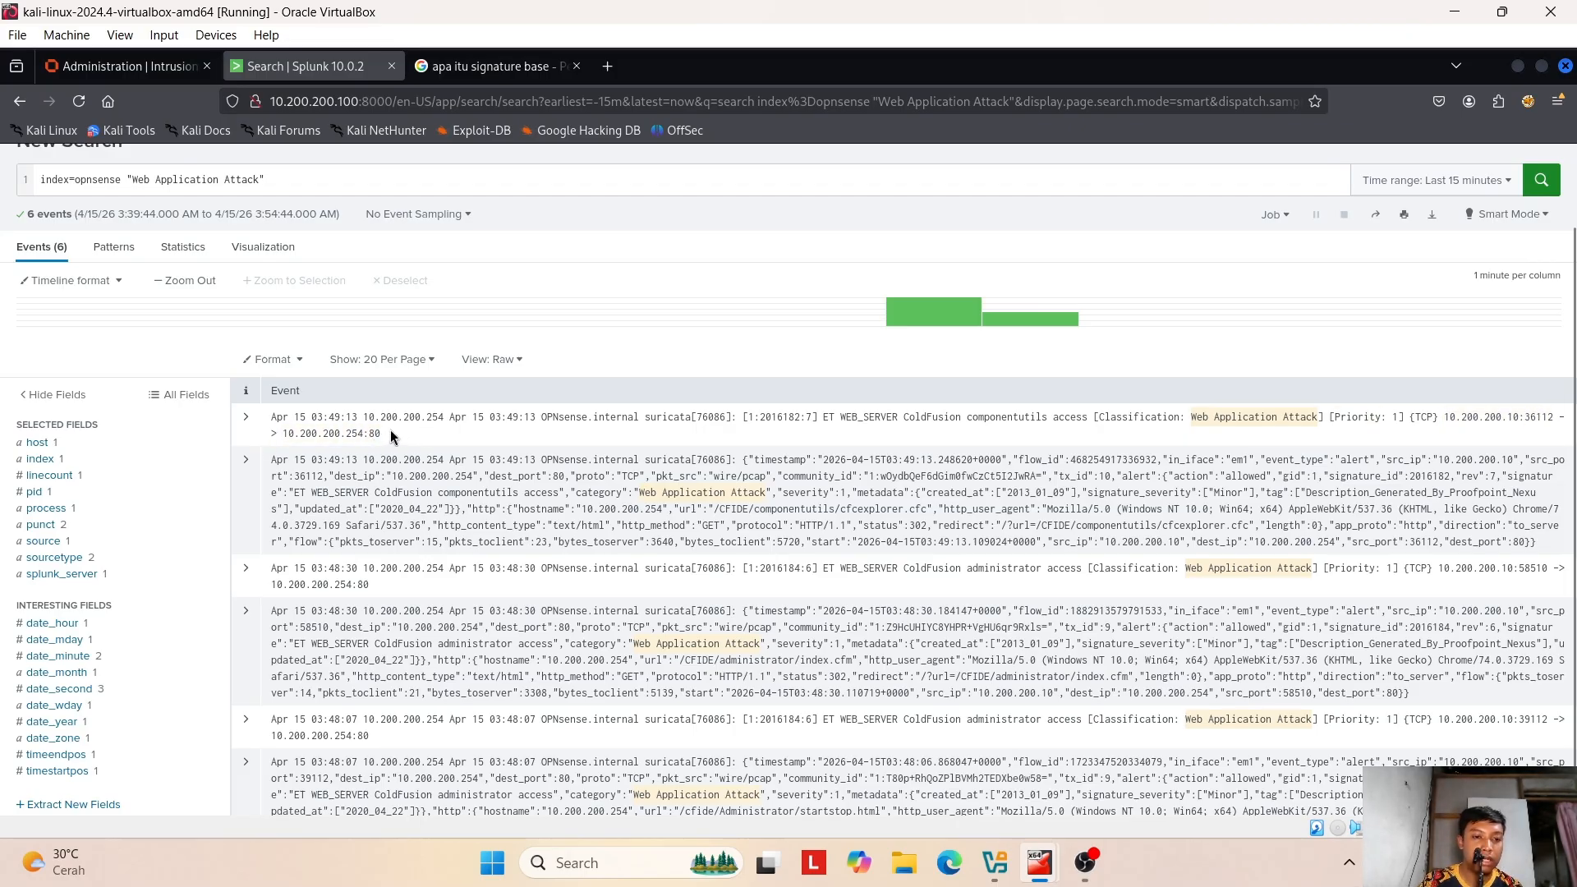
pyautogui.moveTo(391, 431); pyautogui.dragTo(375, 425)
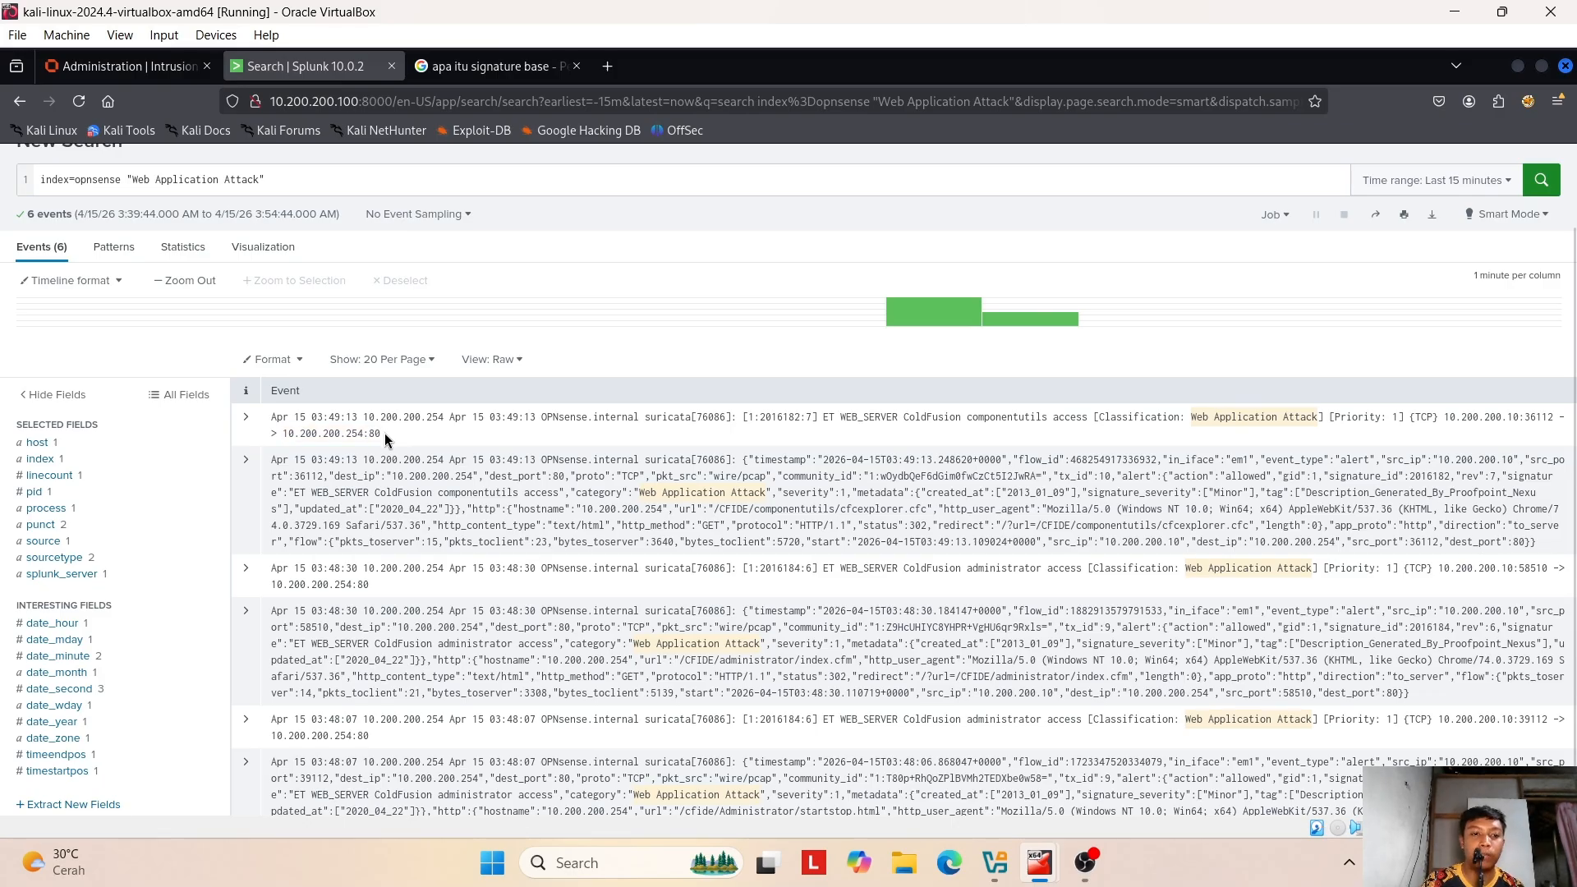
pyautogui.click(422, 442)
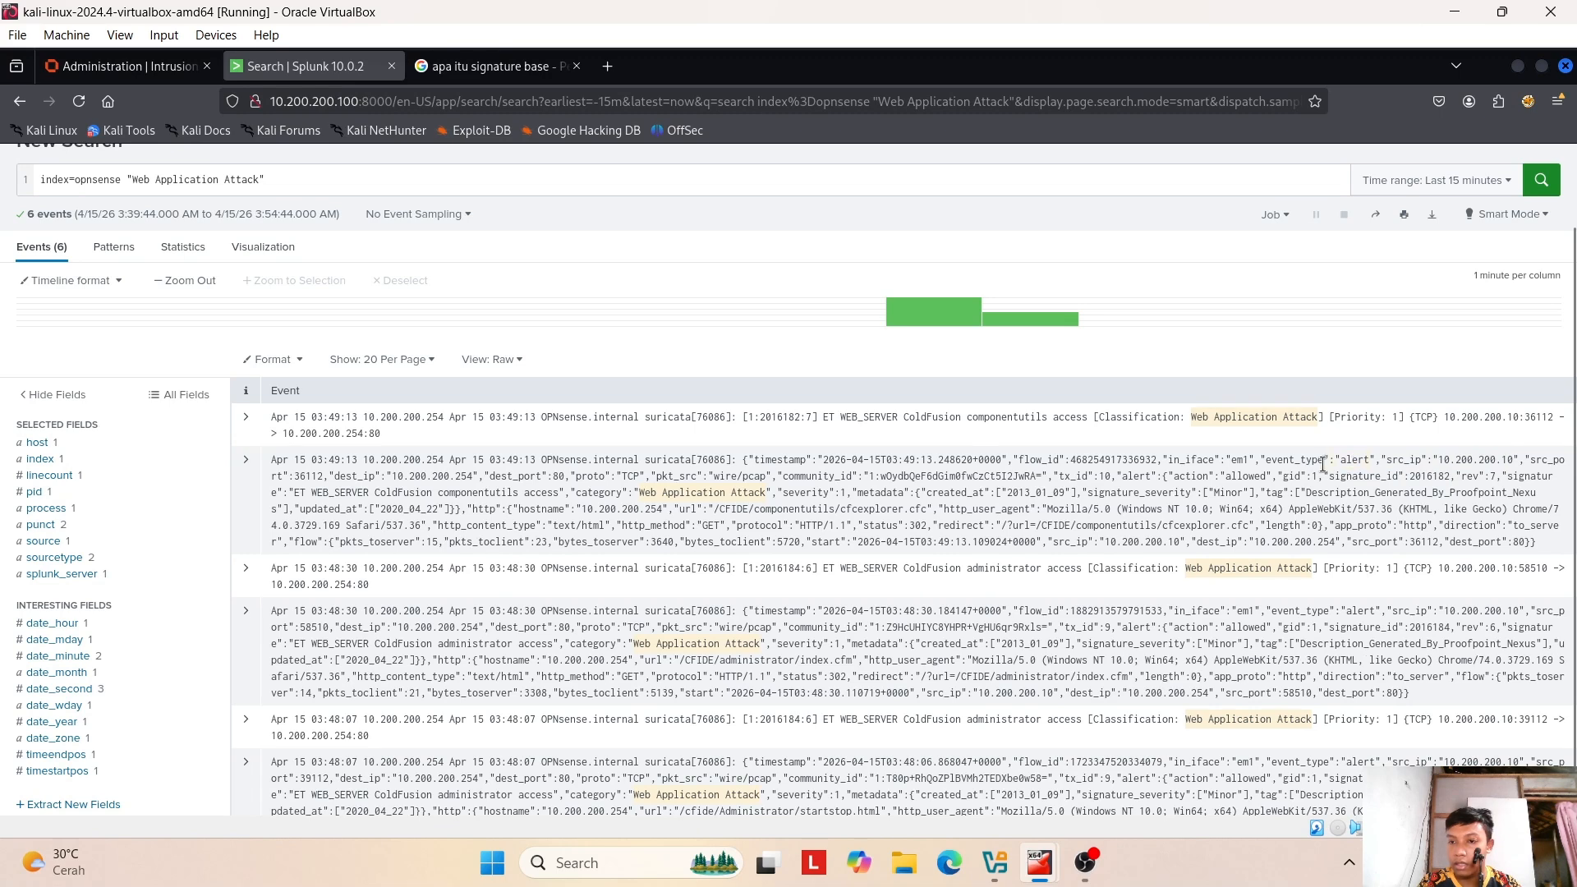
# - Inspect the event type, alert action and source port in the second event's JSON, without changing the search
pyautogui.moveTo(1260, 460); pyautogui.dragTo(1382, 460)
pyautogui.click(1408, 445)
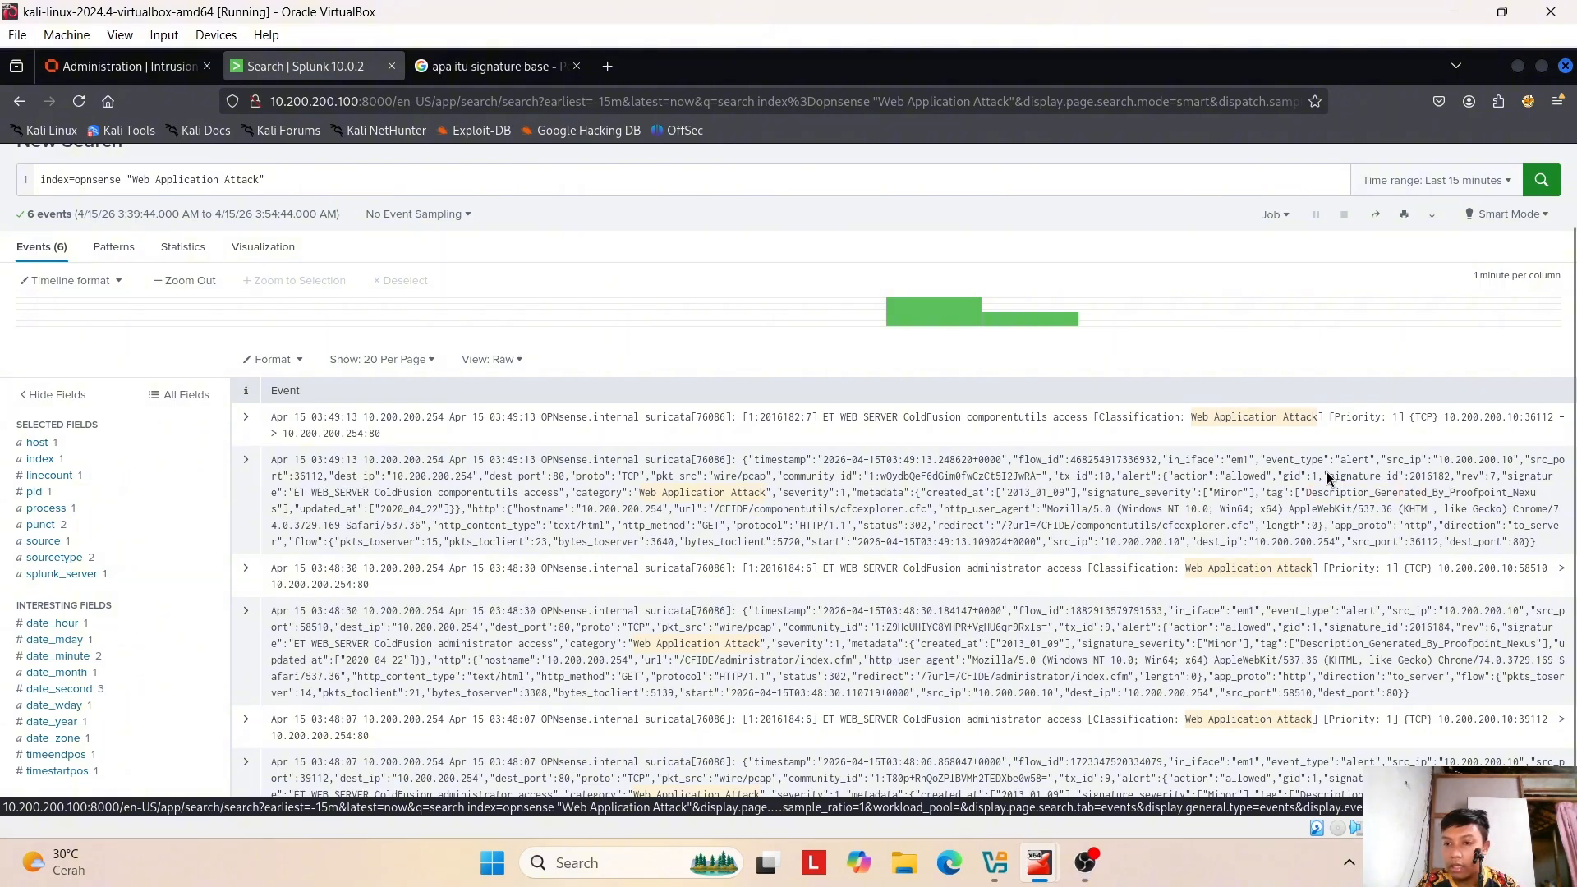
pyautogui.moveTo(1331, 477); pyautogui.dragTo(1450, 476)
pyautogui.click(309, 467)
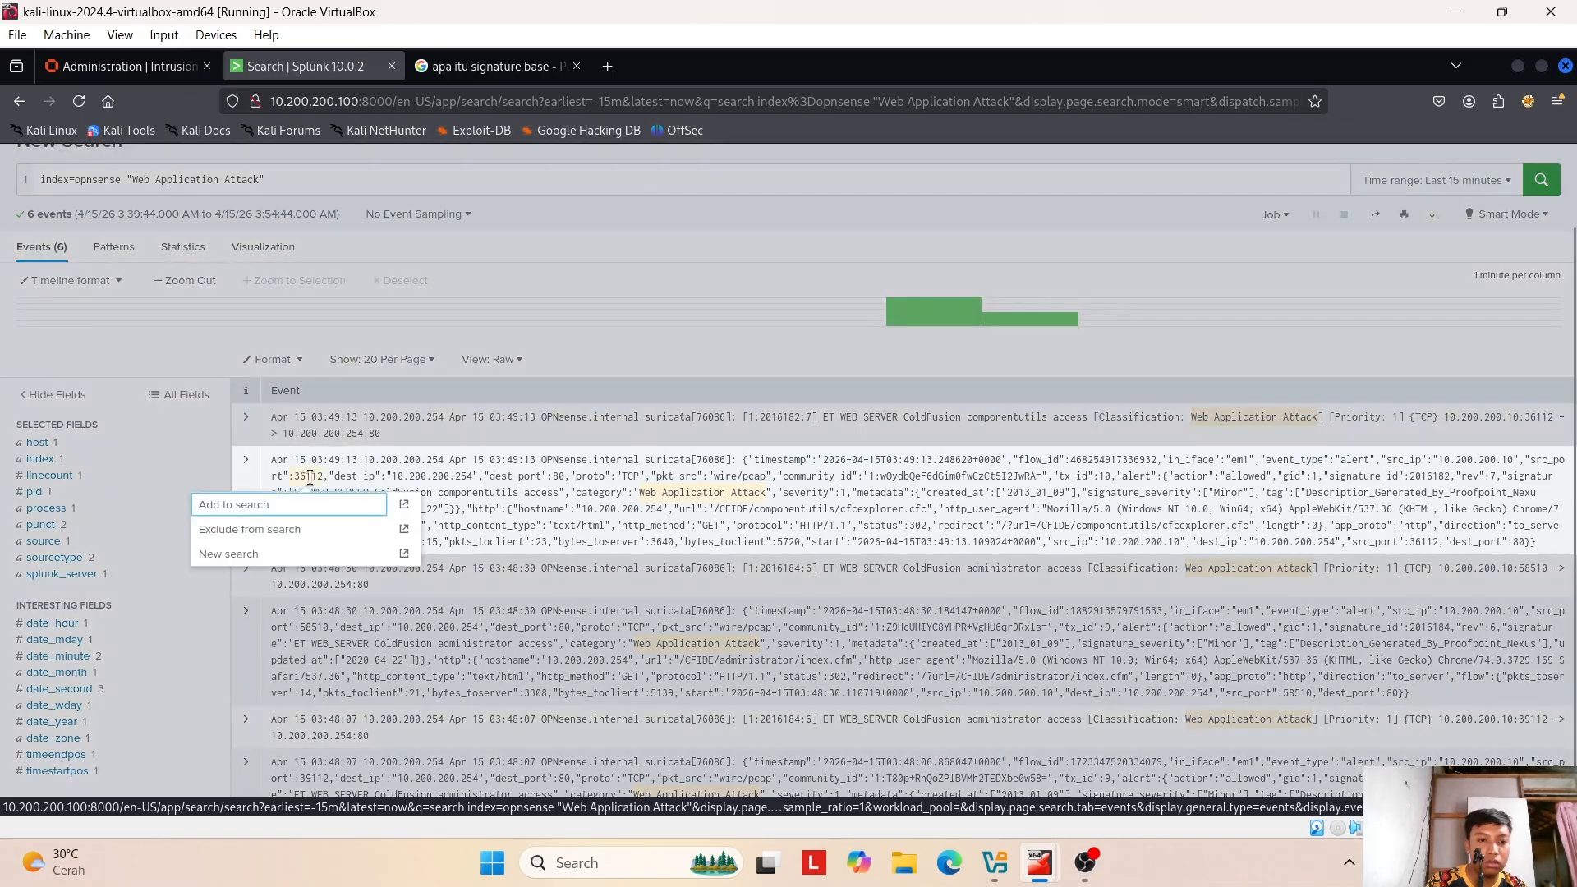
pyautogui.click(572, 298)
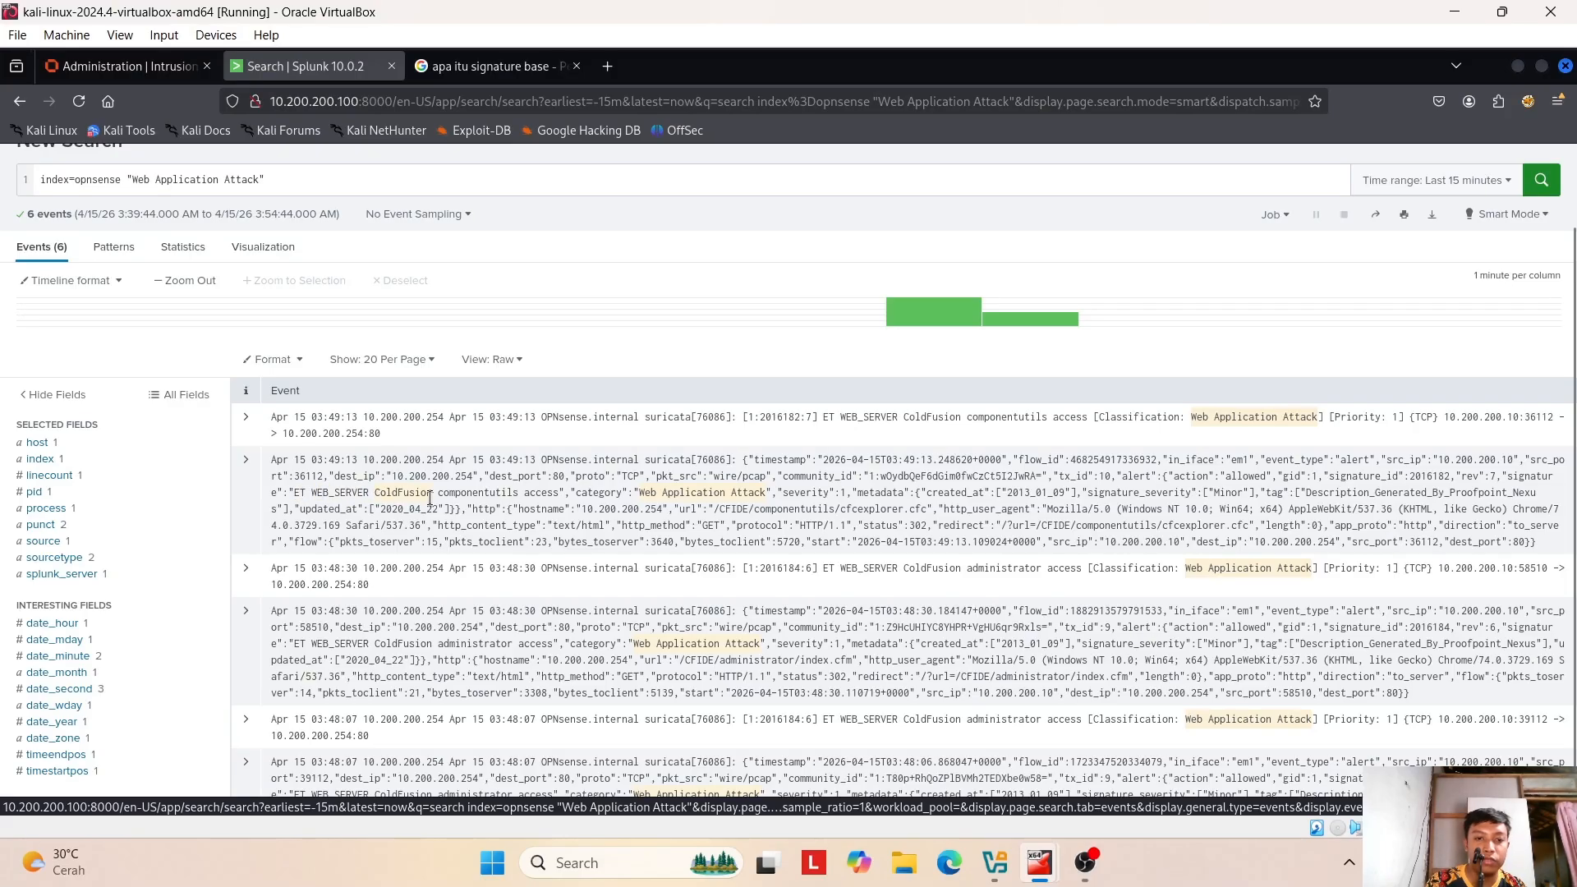
# - Switch to the OPNsense intrusion detection alerts and highlight the ET WEB_SERVER ColdFusion componentutils access alert on page 2
pyautogui.click(144, 69)
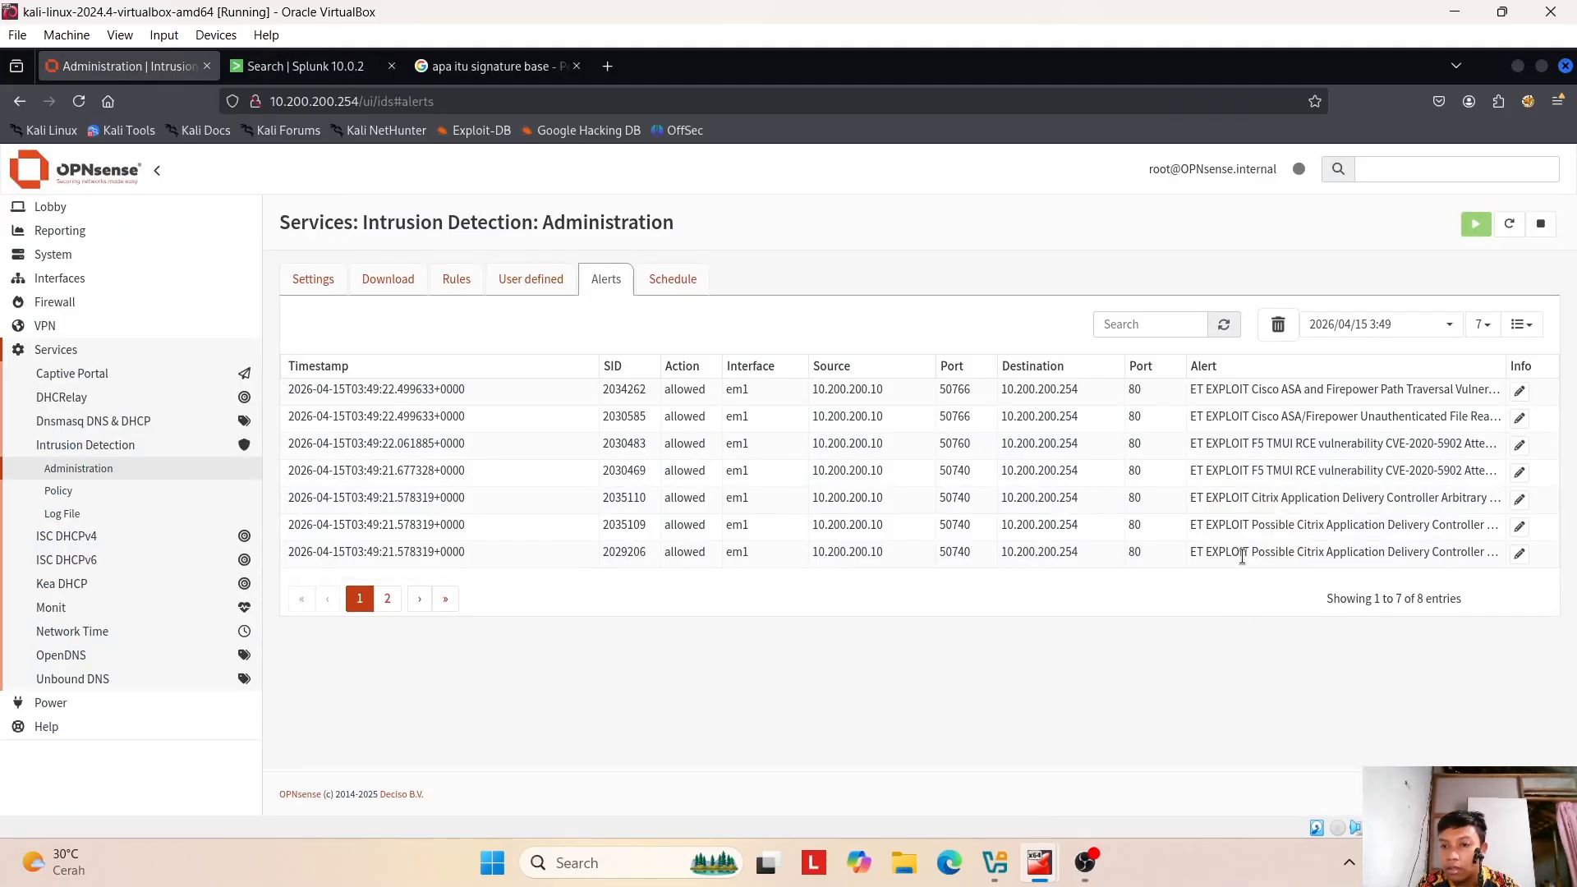
pyautogui.click(388, 600)
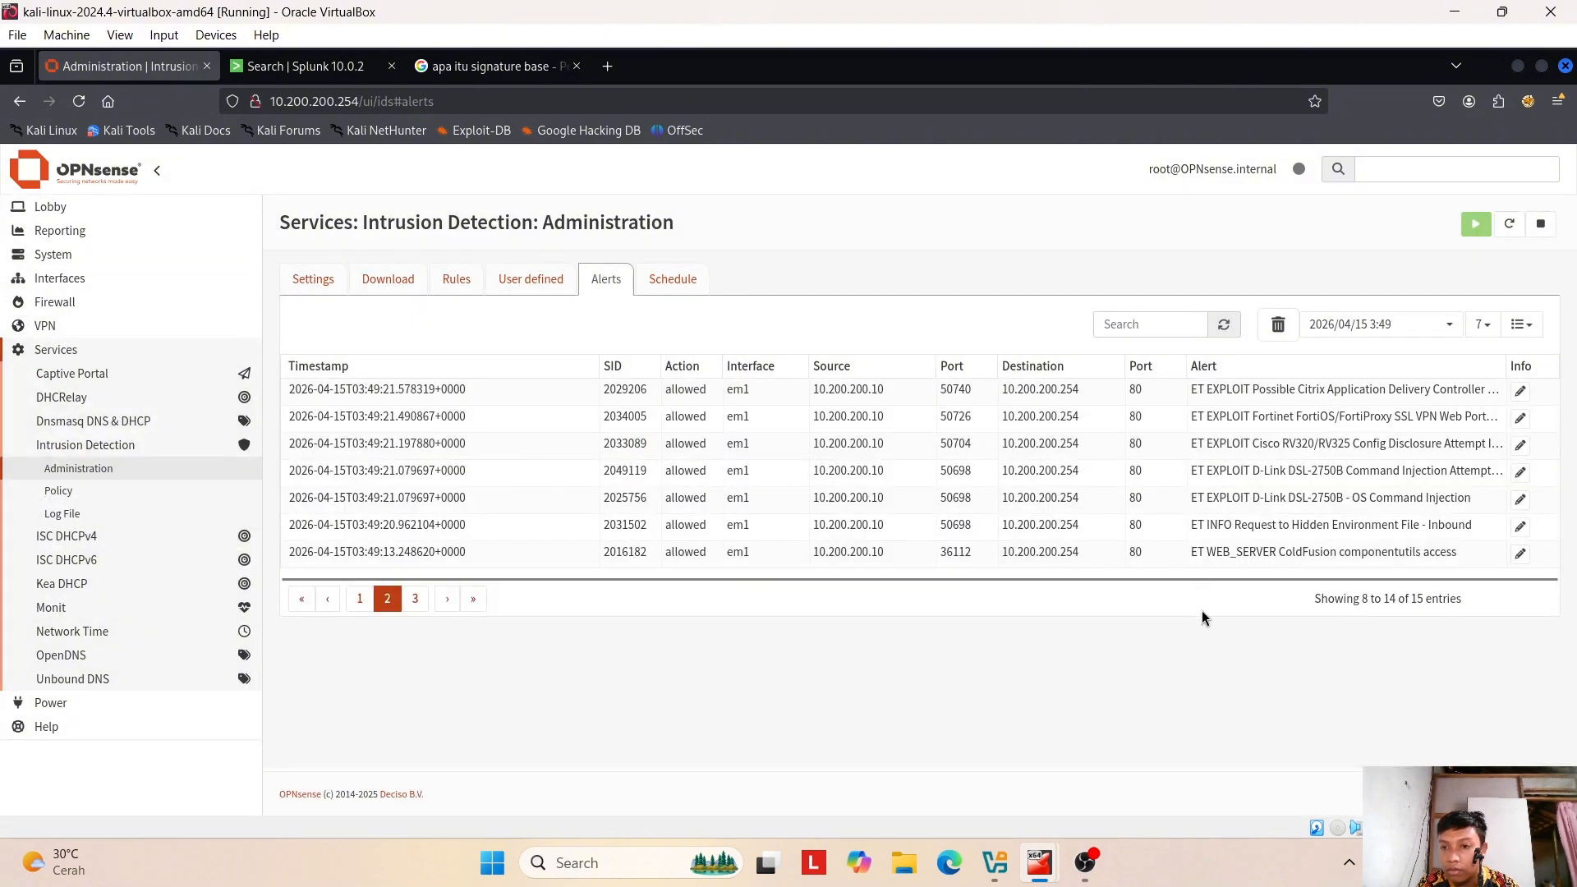
pyautogui.moveTo(1469, 555); pyautogui.dragTo(1185, 553)
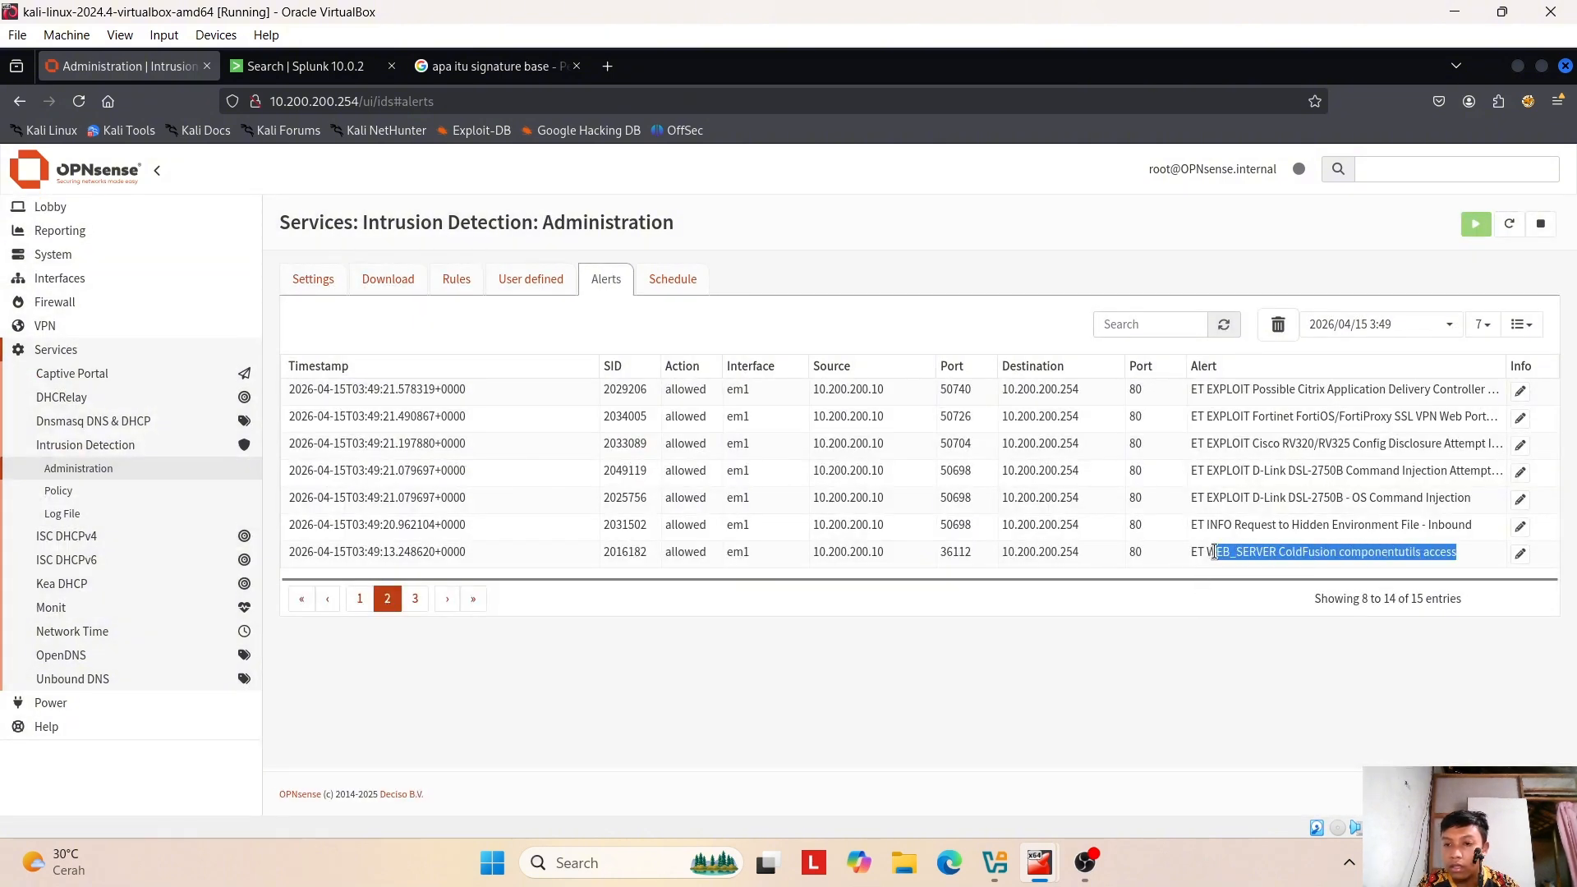
pyautogui.click(1195, 664)
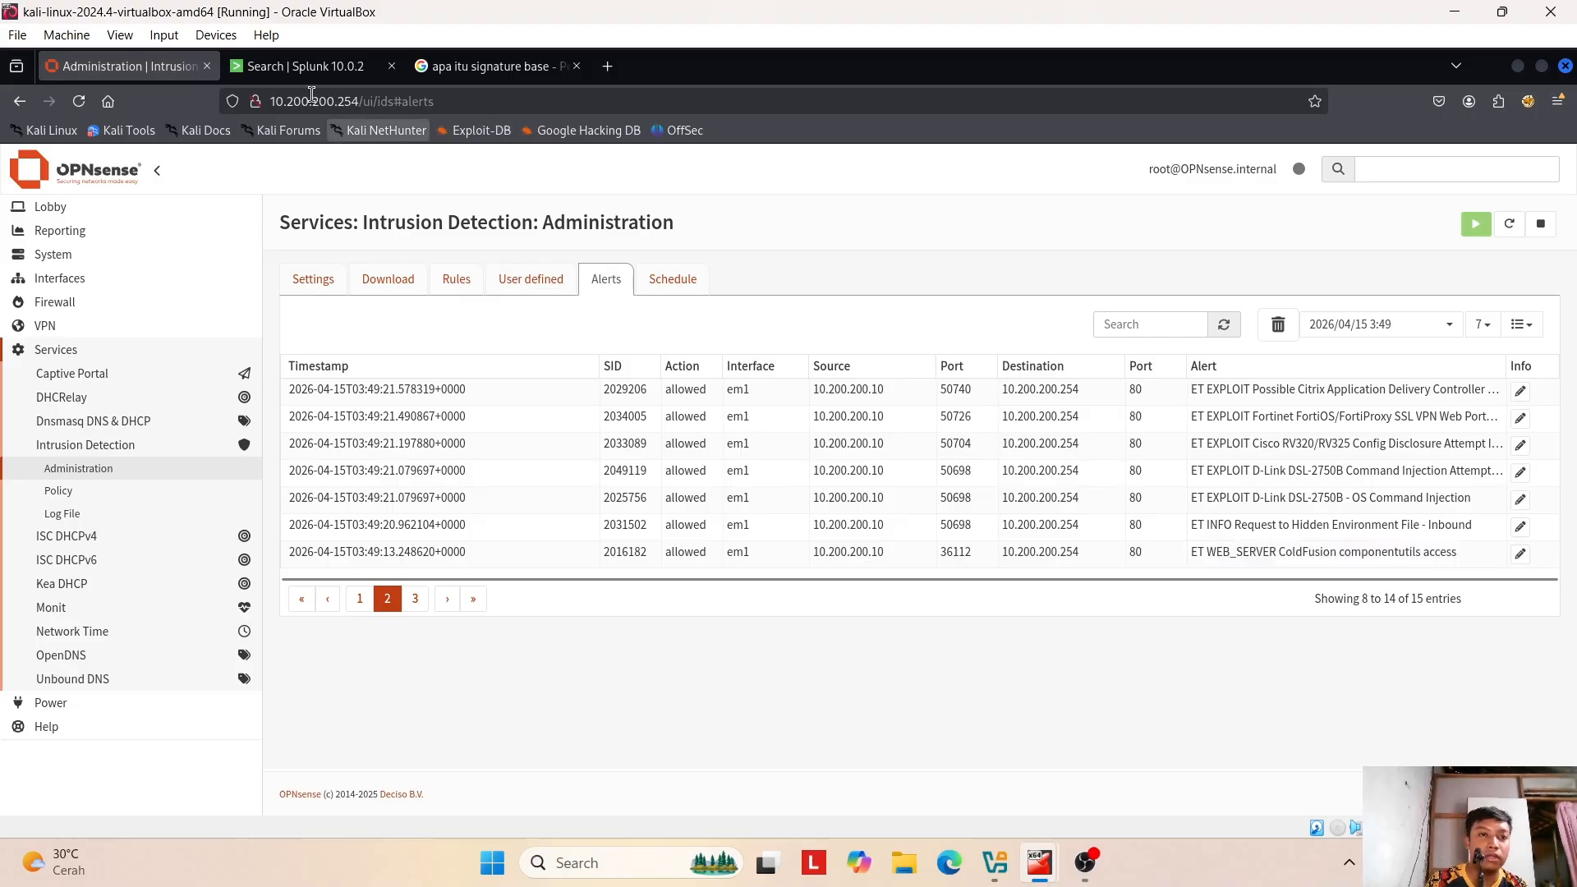
# - Return to the Splunk results and inspect the category and severity in the second event's JSON, without changing the search
pyautogui.click(272, 72)
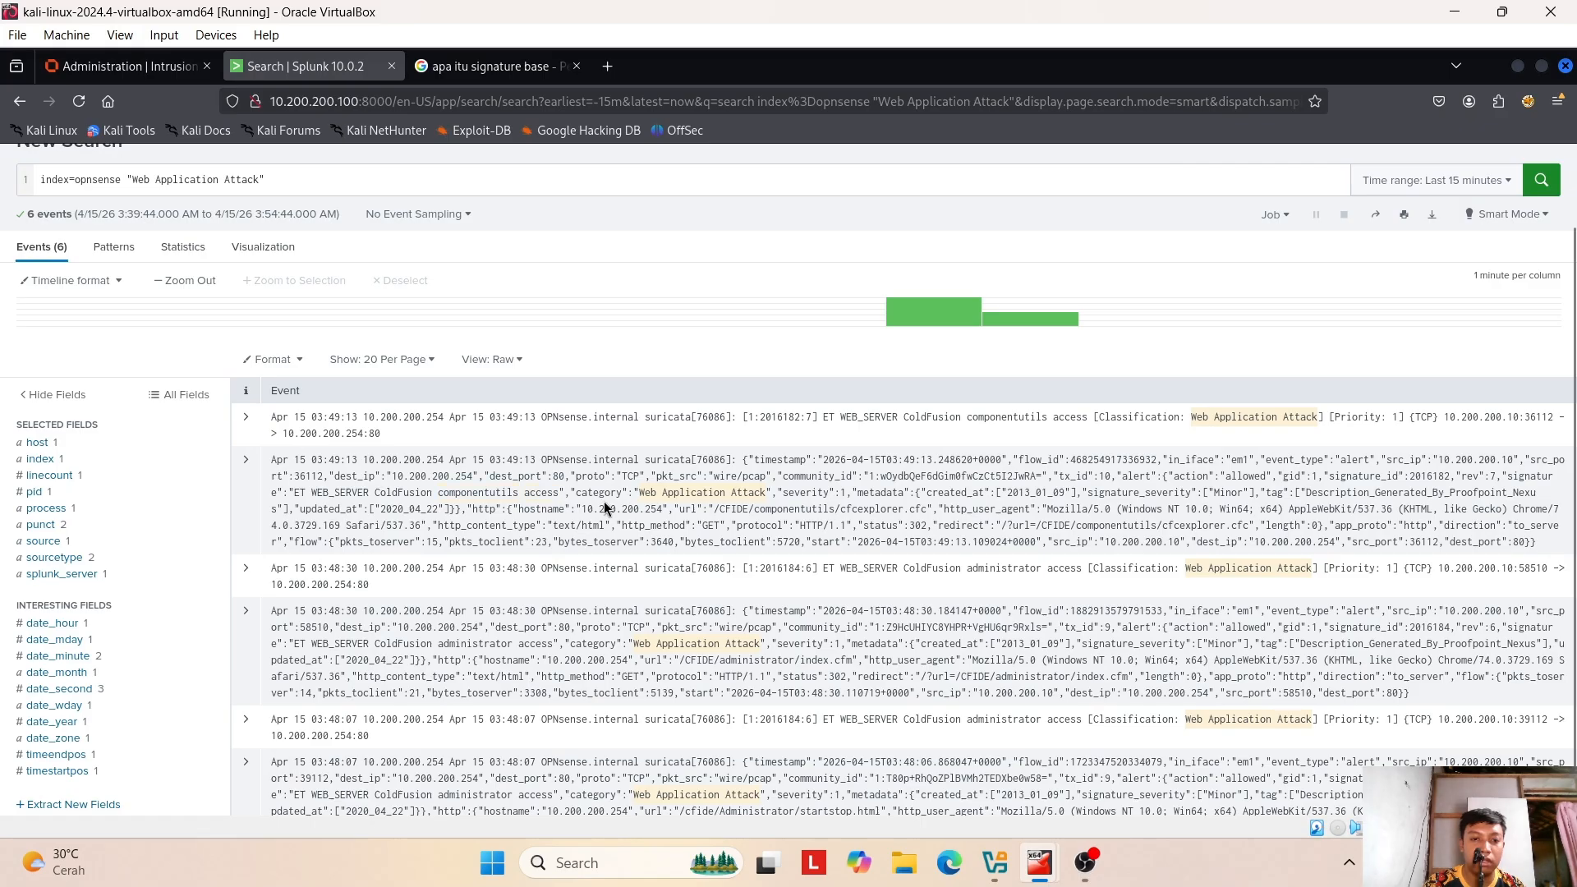
pyautogui.moveTo(629, 492); pyautogui.dragTo(588, 495)
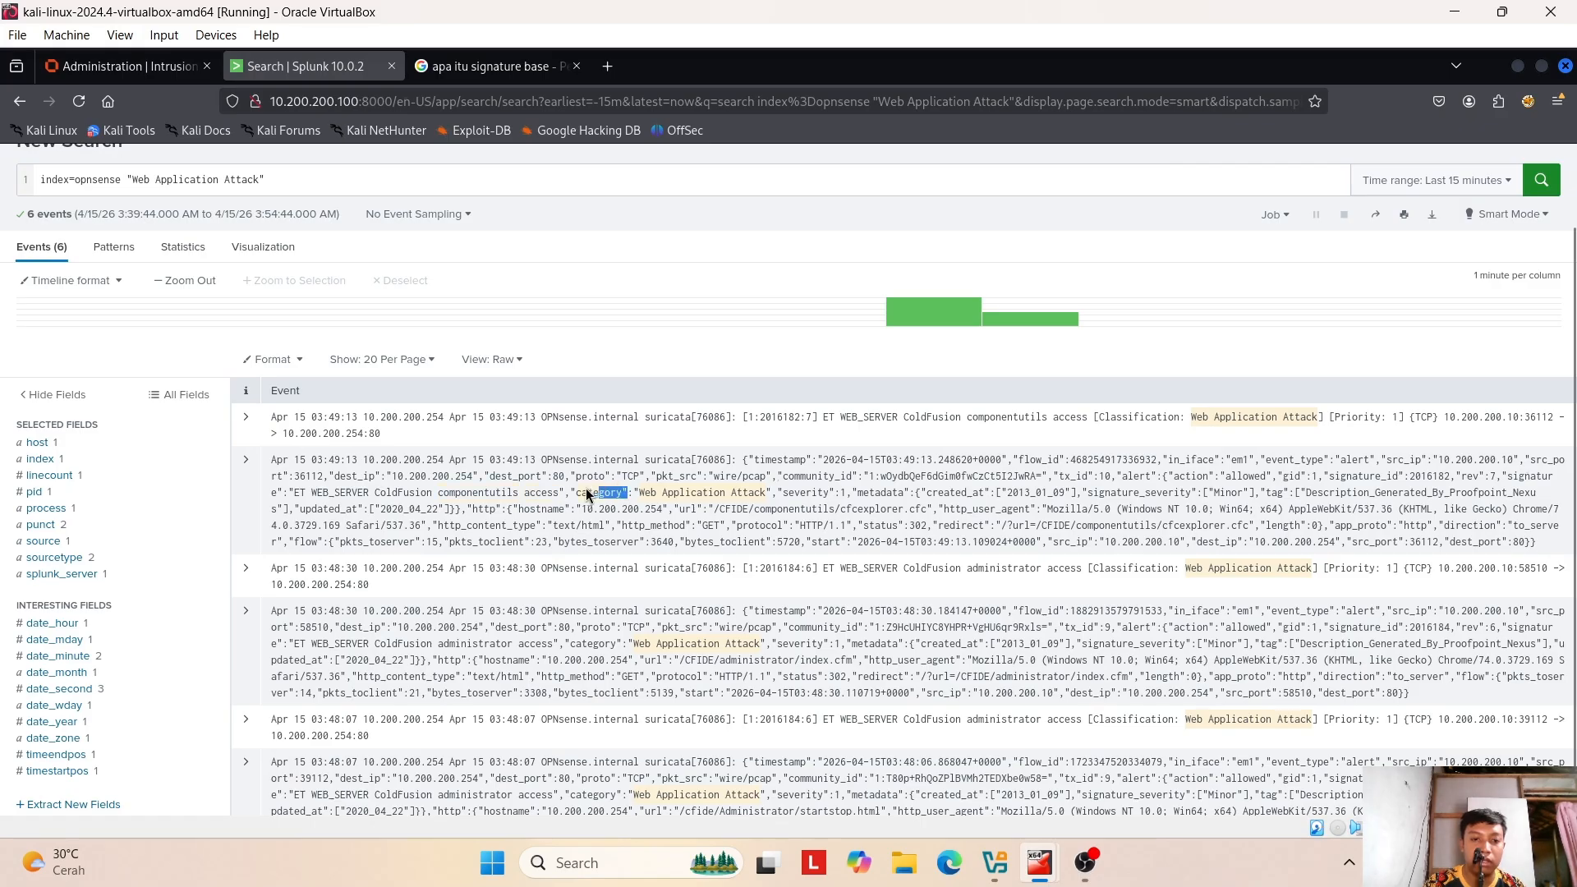
pyautogui.click(681, 493)
pyautogui.click(793, 490)
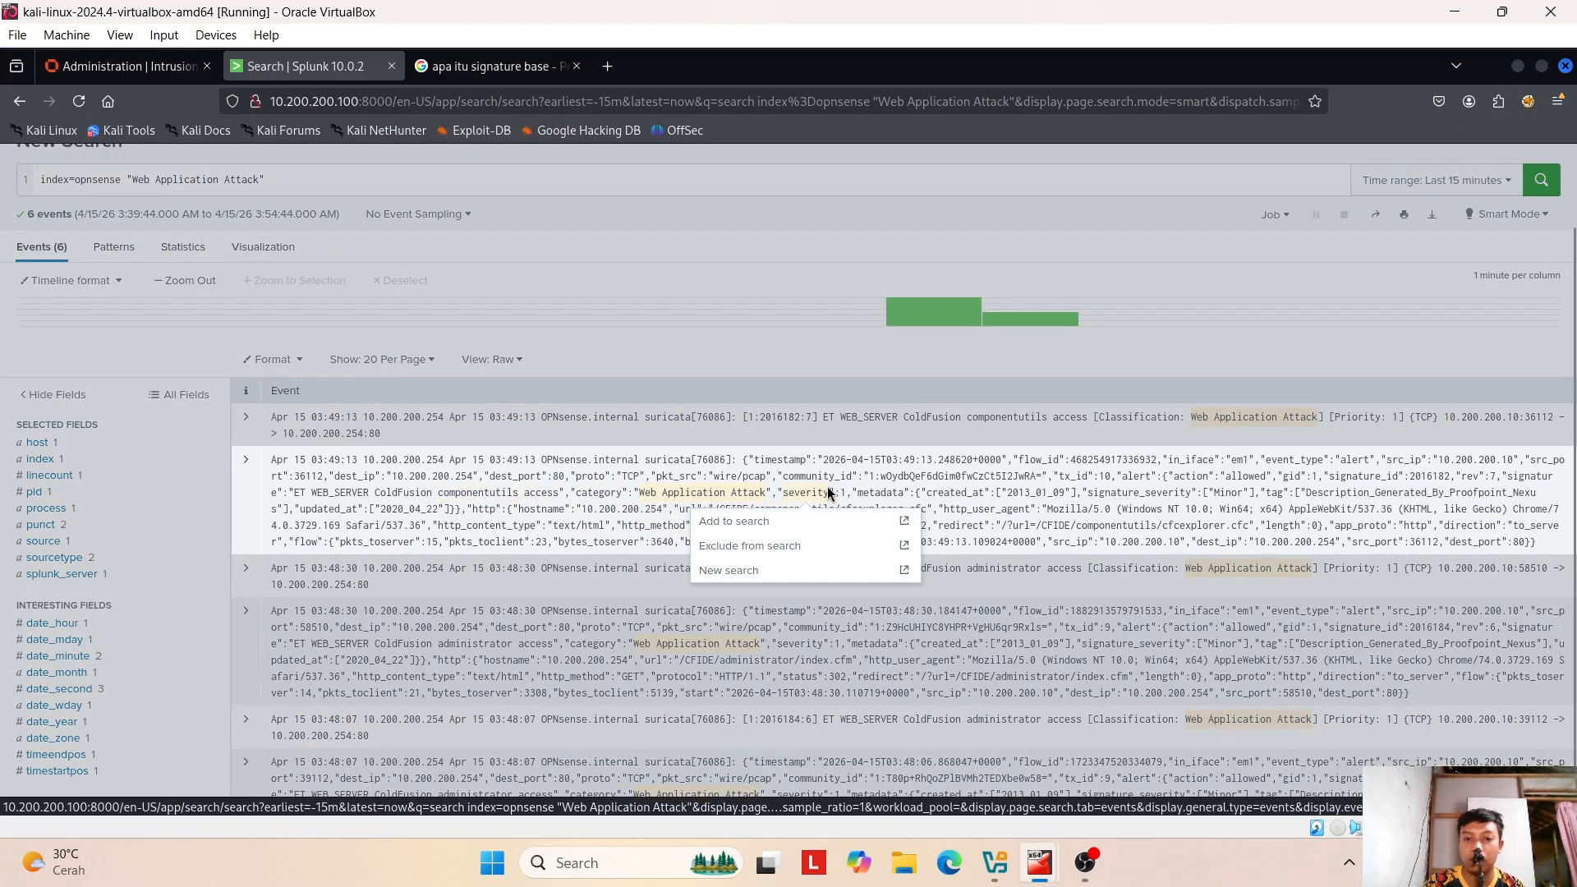
pyautogui.click(881, 478)
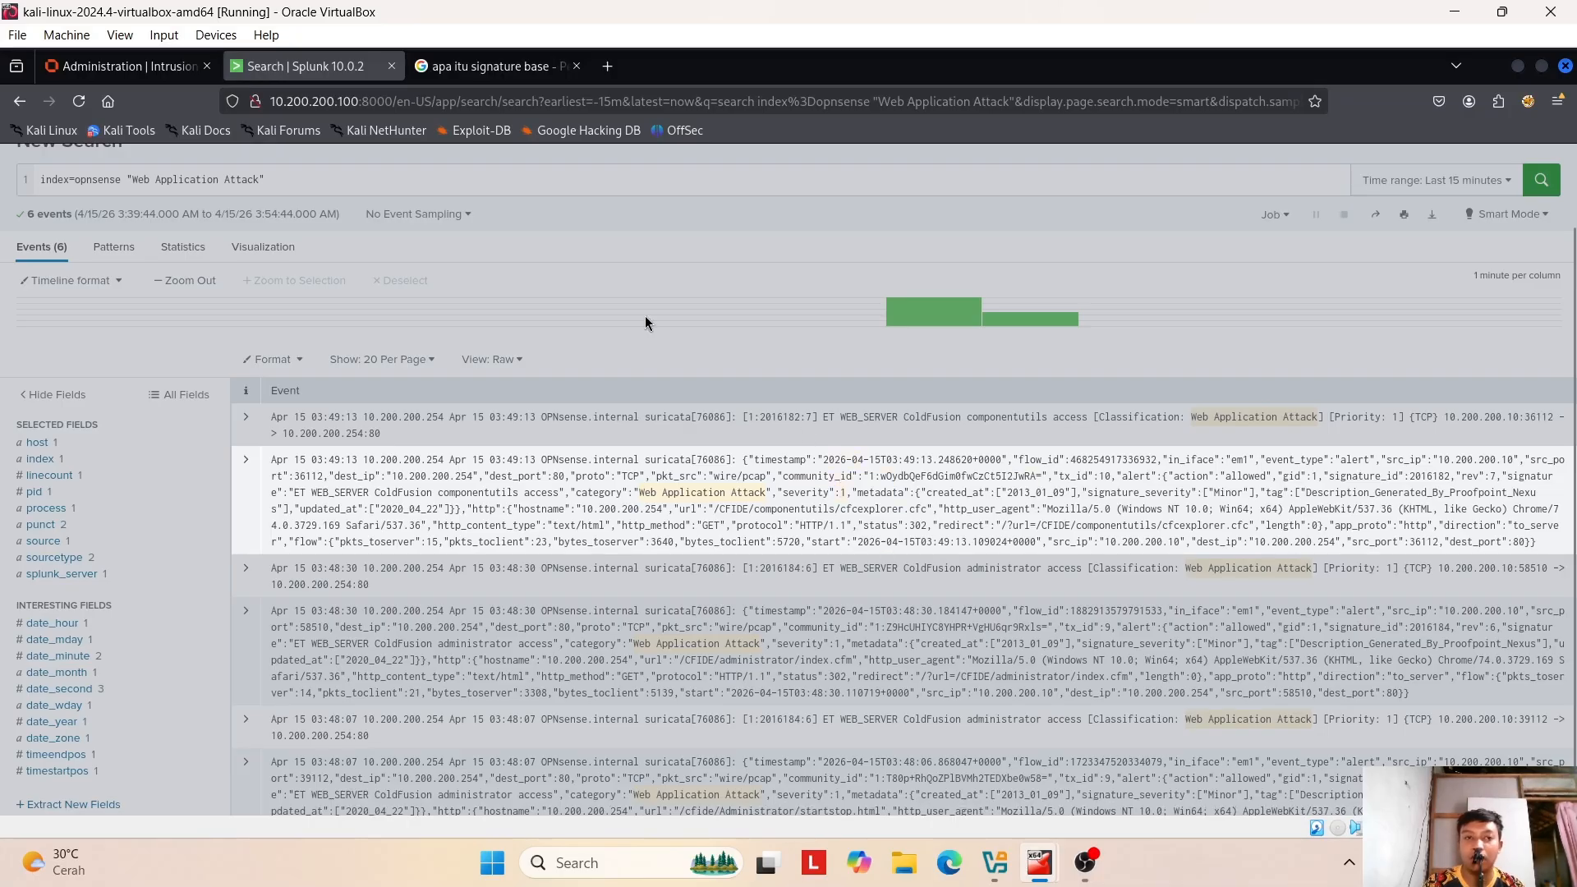
# - Replace the Google query on signature base with "apa itu saverity 1 di suricata" and run the search
pyautogui.click(455, 59)
pyautogui.moveTo(355, 189); pyautogui.dragTo(80, 180)
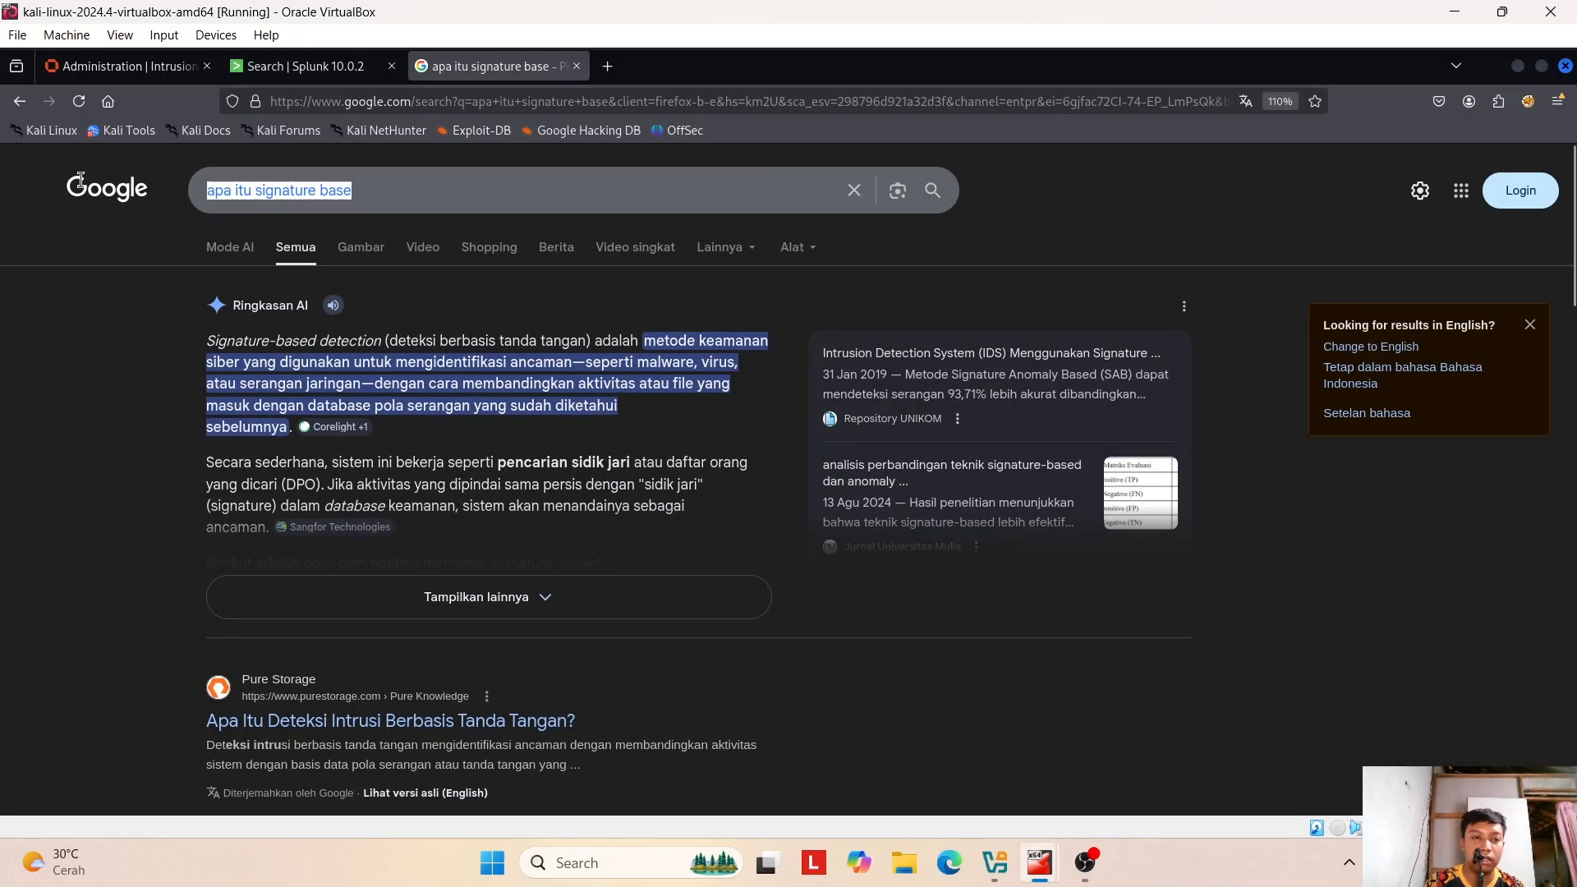
pyautogui.press('BackSpace')
pyautogui.write('apa')
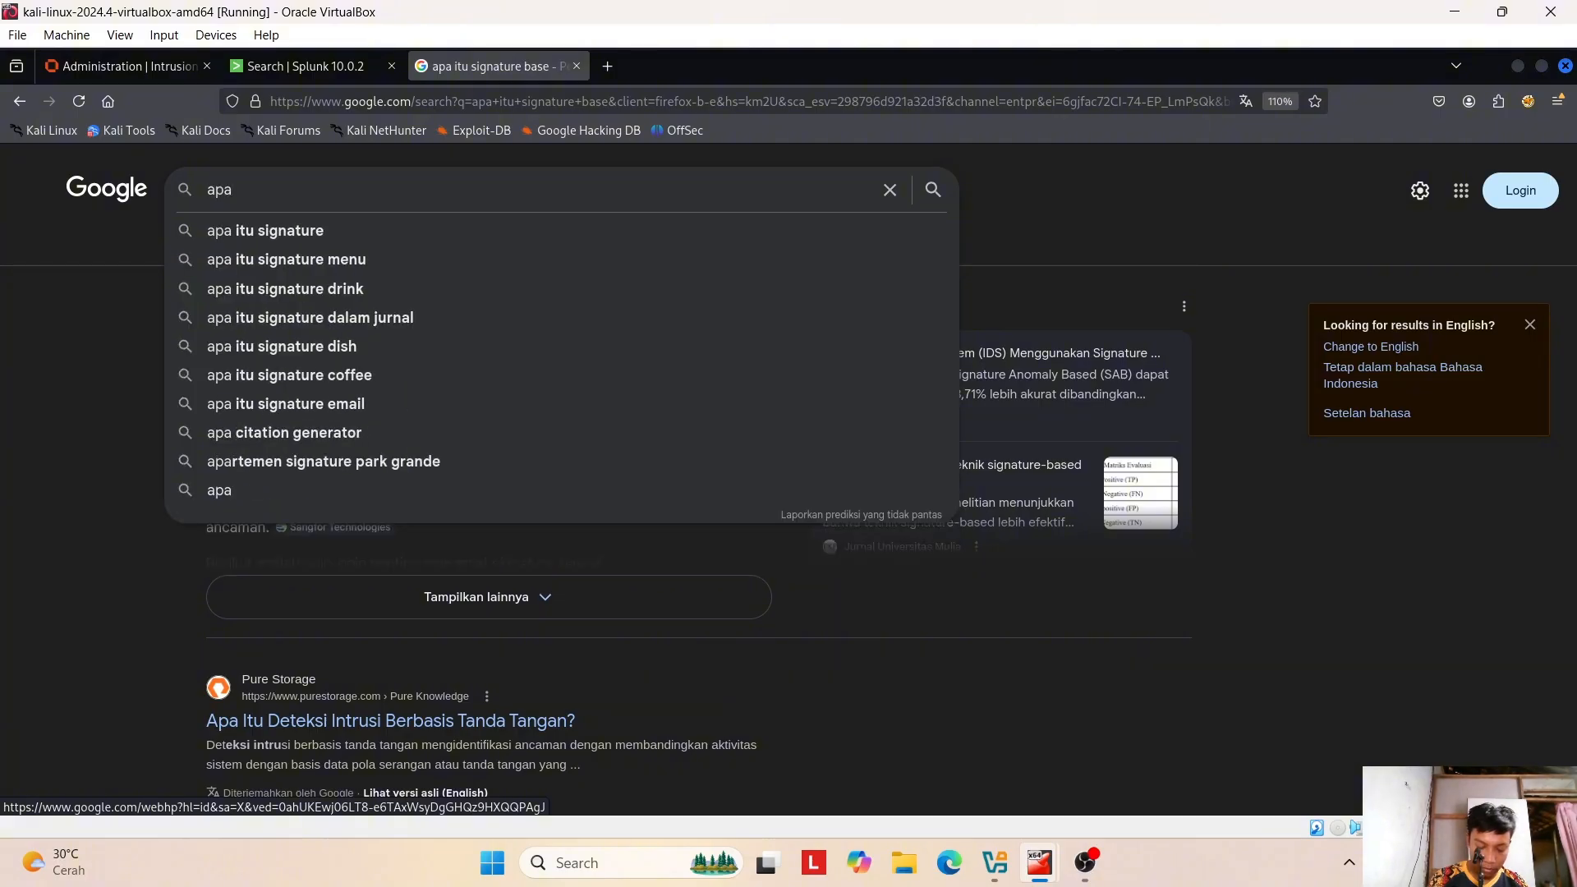
pyautogui.write(' itu save')
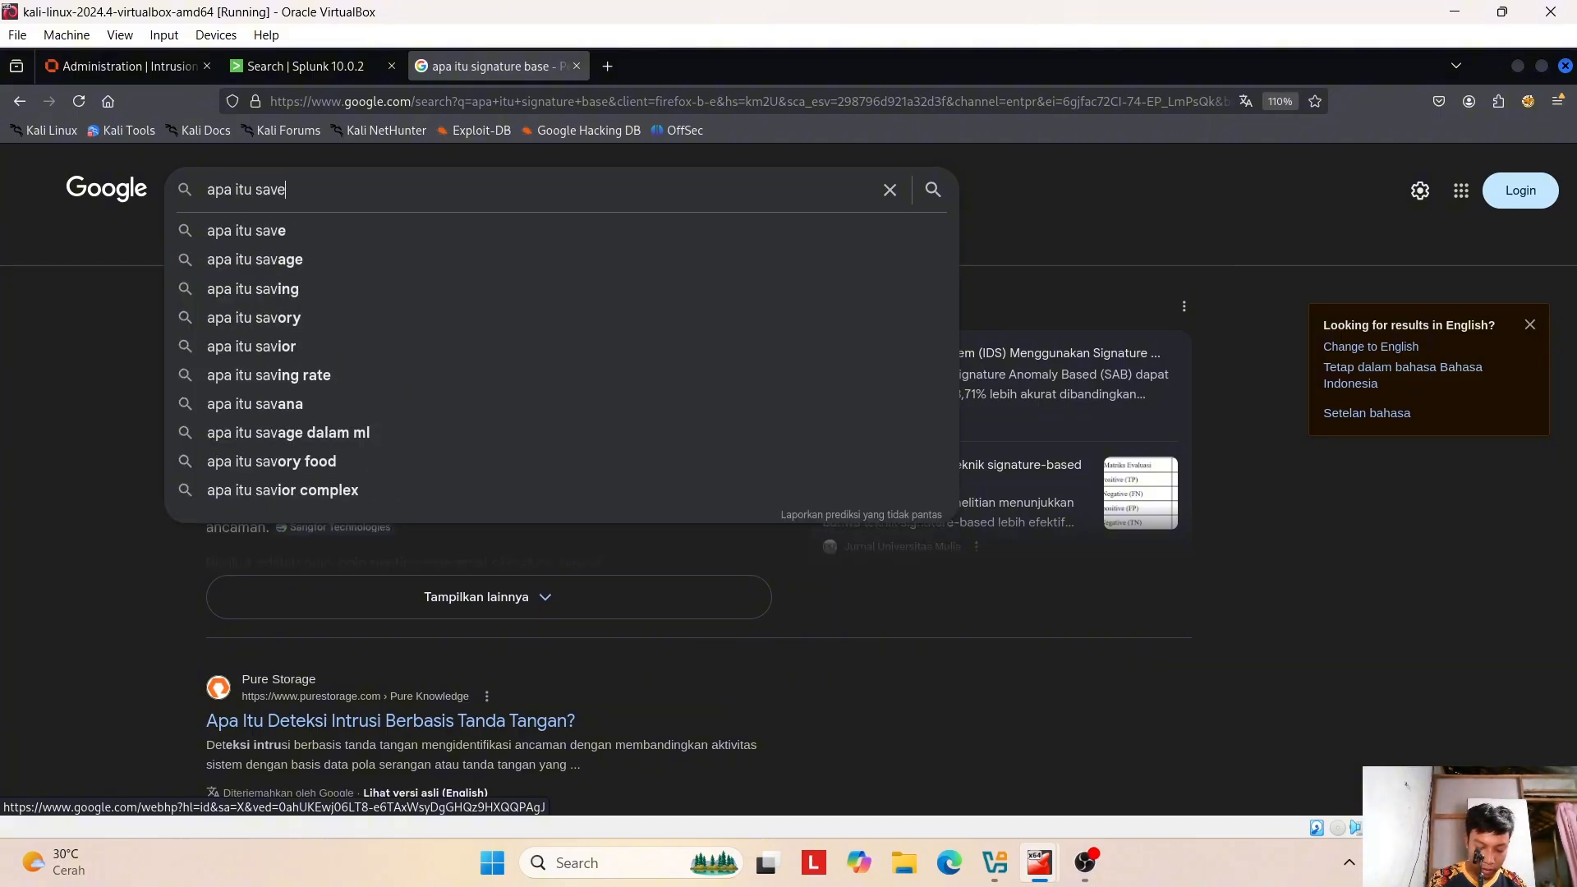
pyautogui.write('rity 1 d')
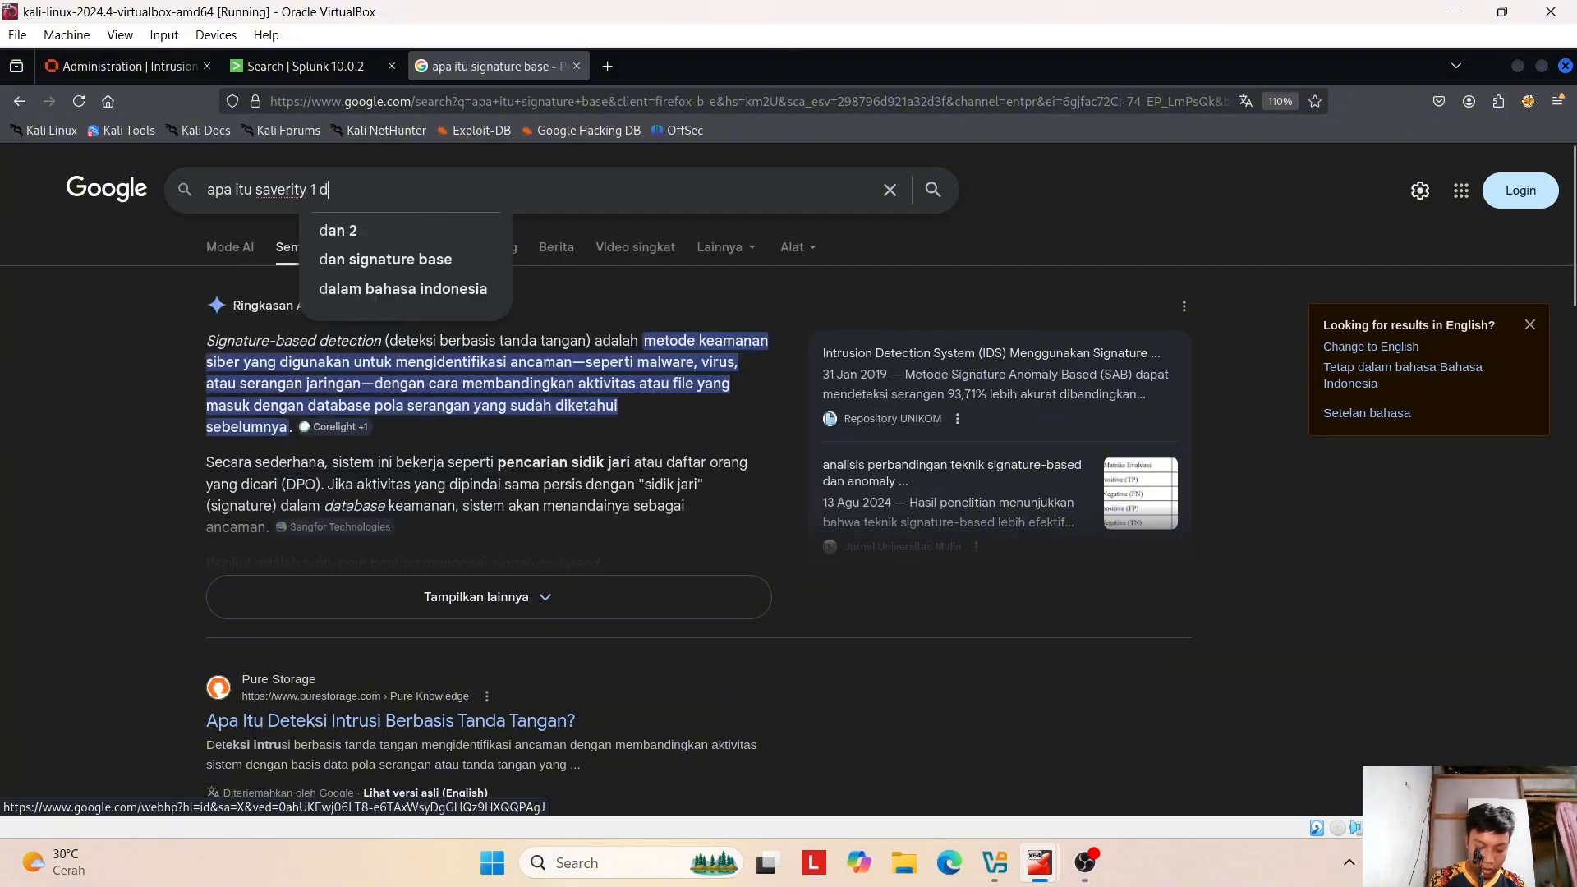
pyautogui.write('i surica')
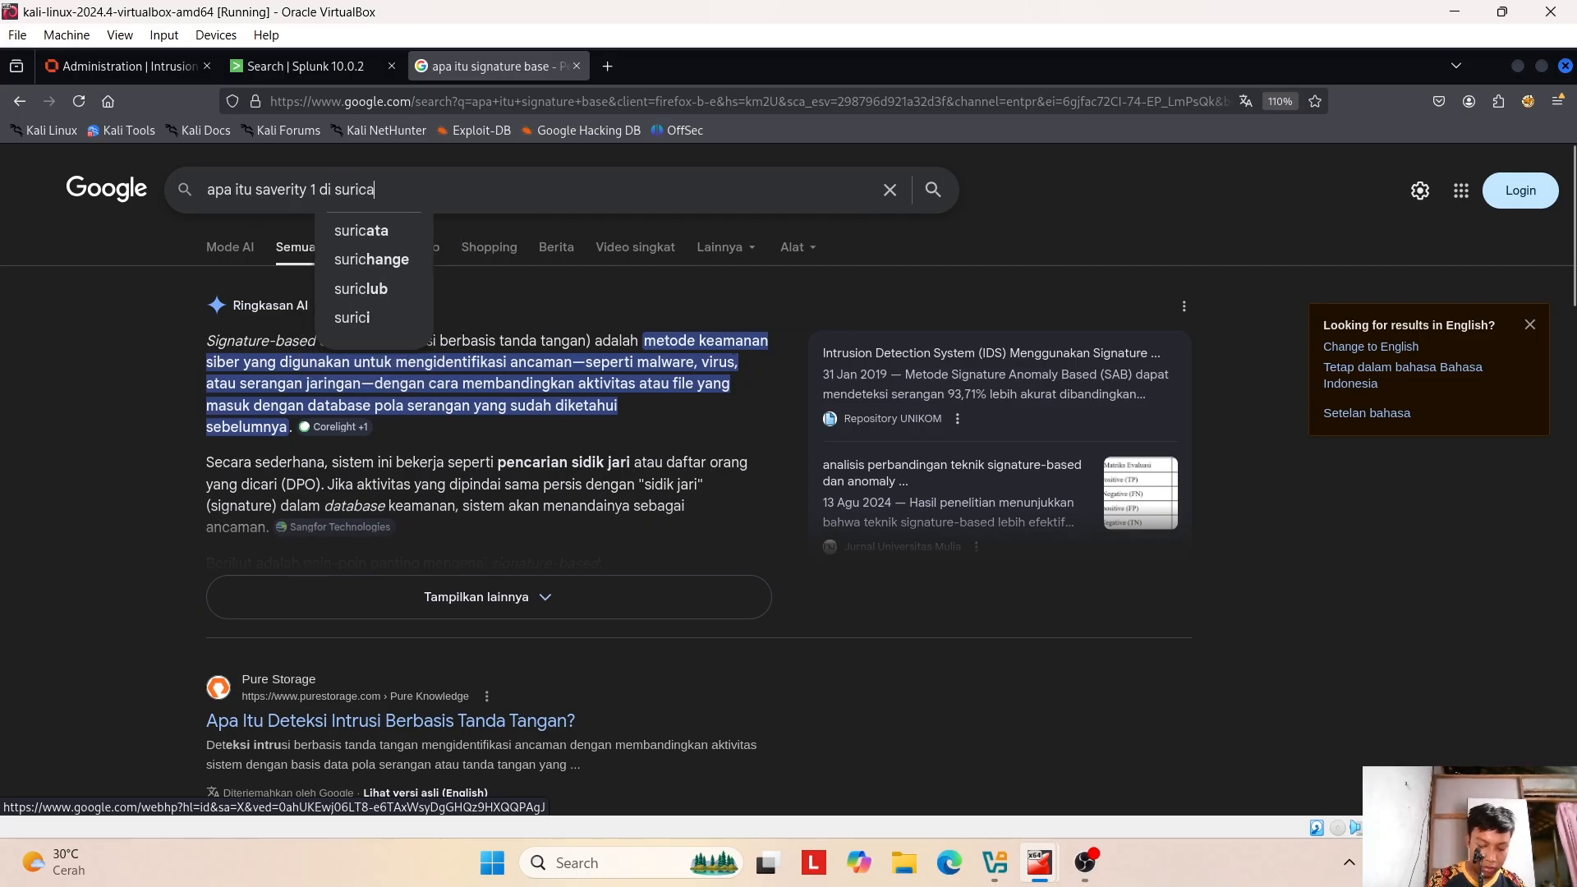
pyautogui.write('ta')
pyautogui.press('Return')
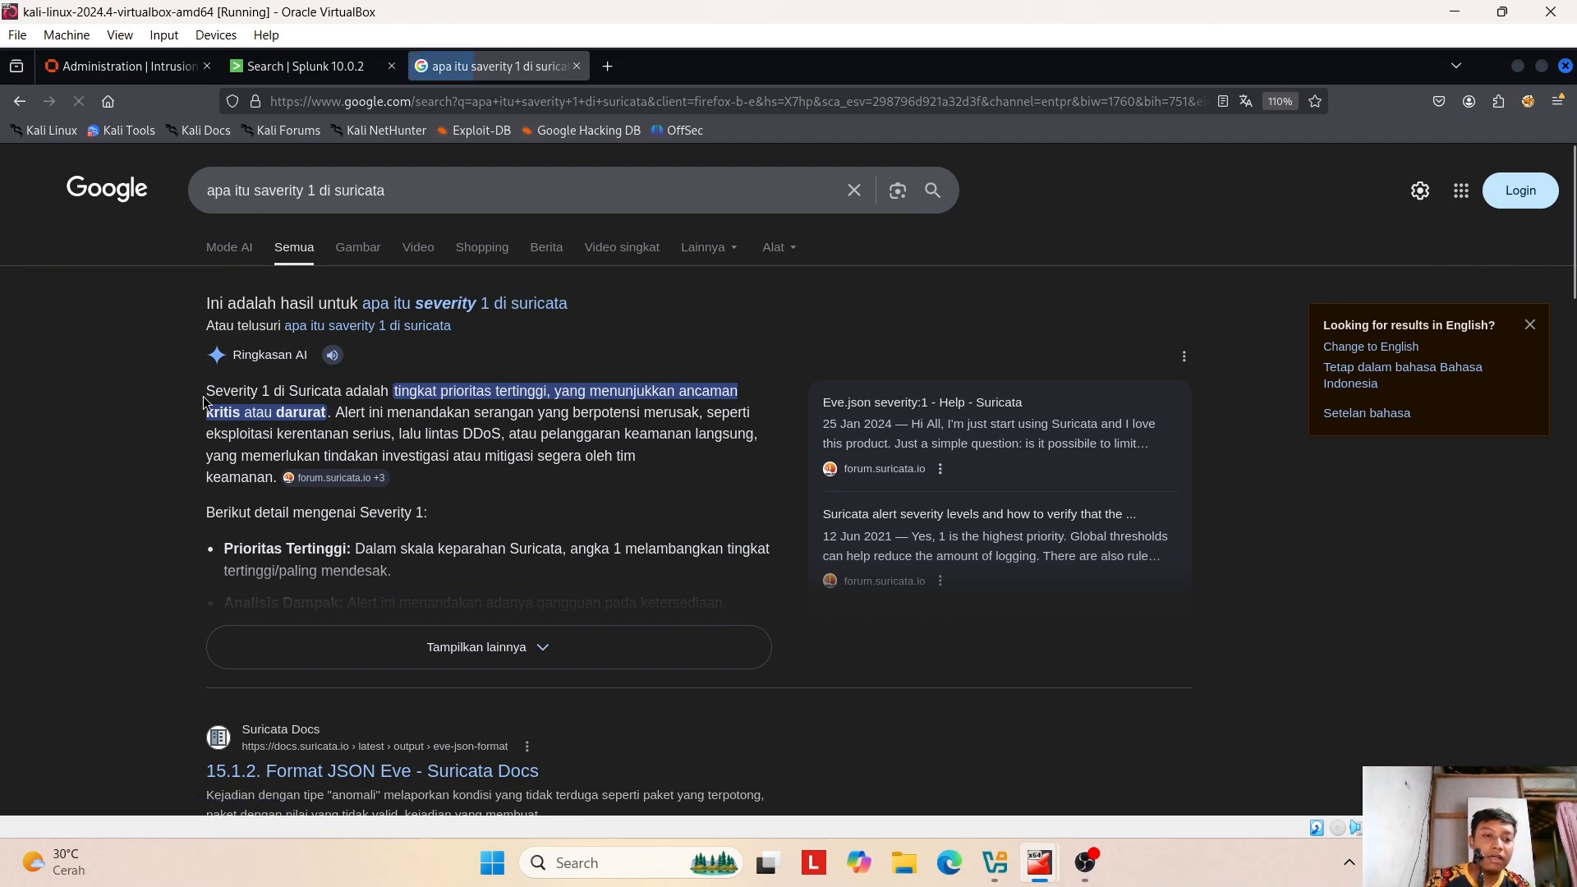
# - Highlight the start of the AI summary's definition of Suricata severity 1, and close the Google results after reading it
pyautogui.moveTo(205, 391); pyautogui.dragTo(328, 385)
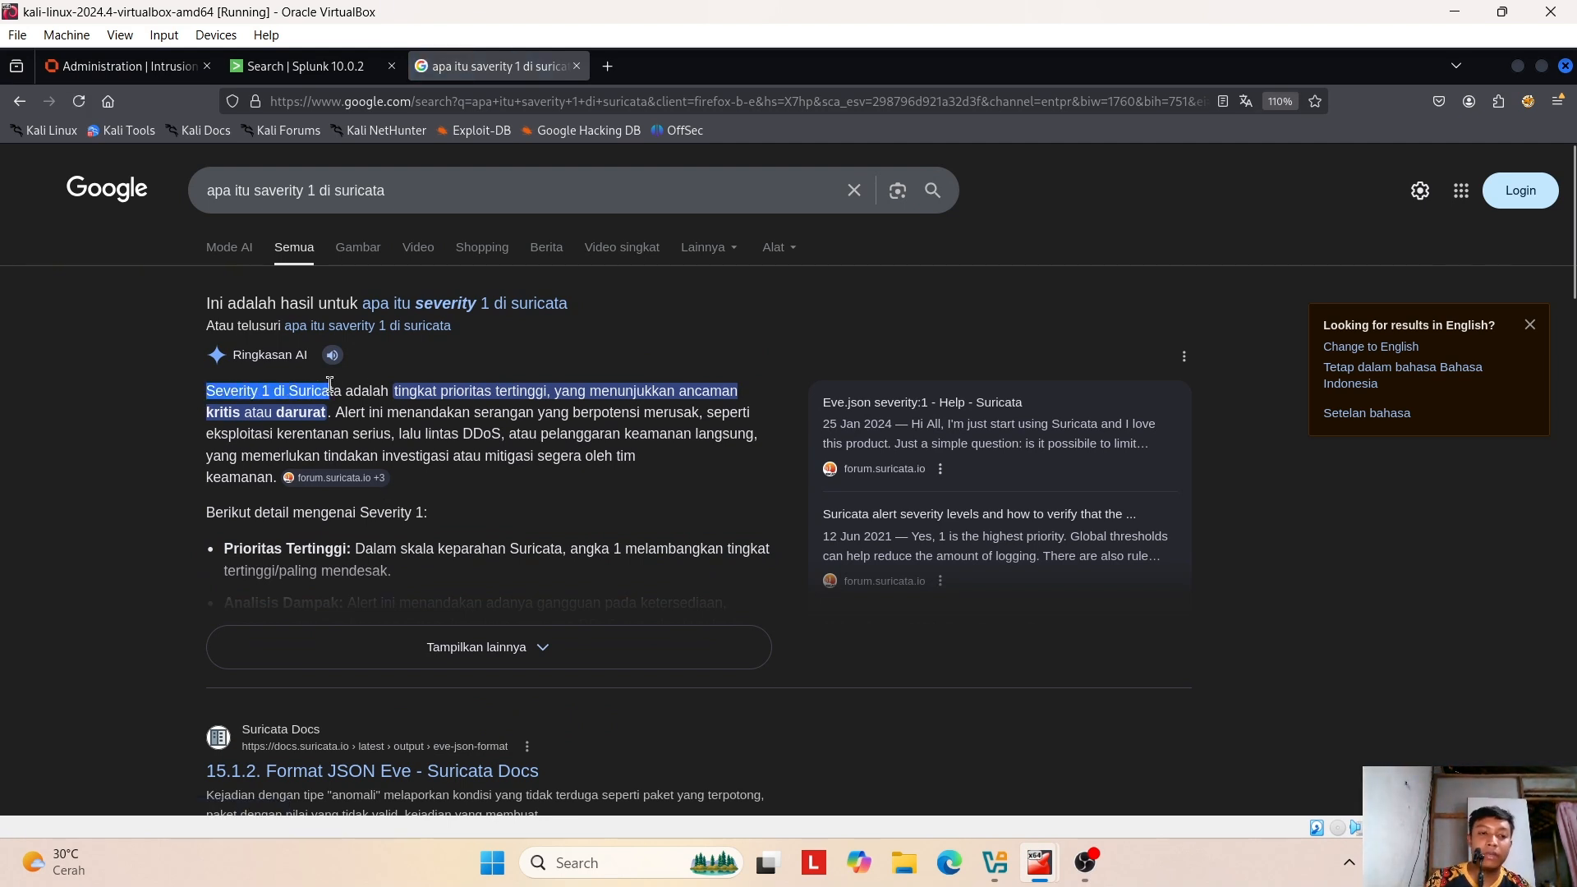
pyautogui.click(201, 382)
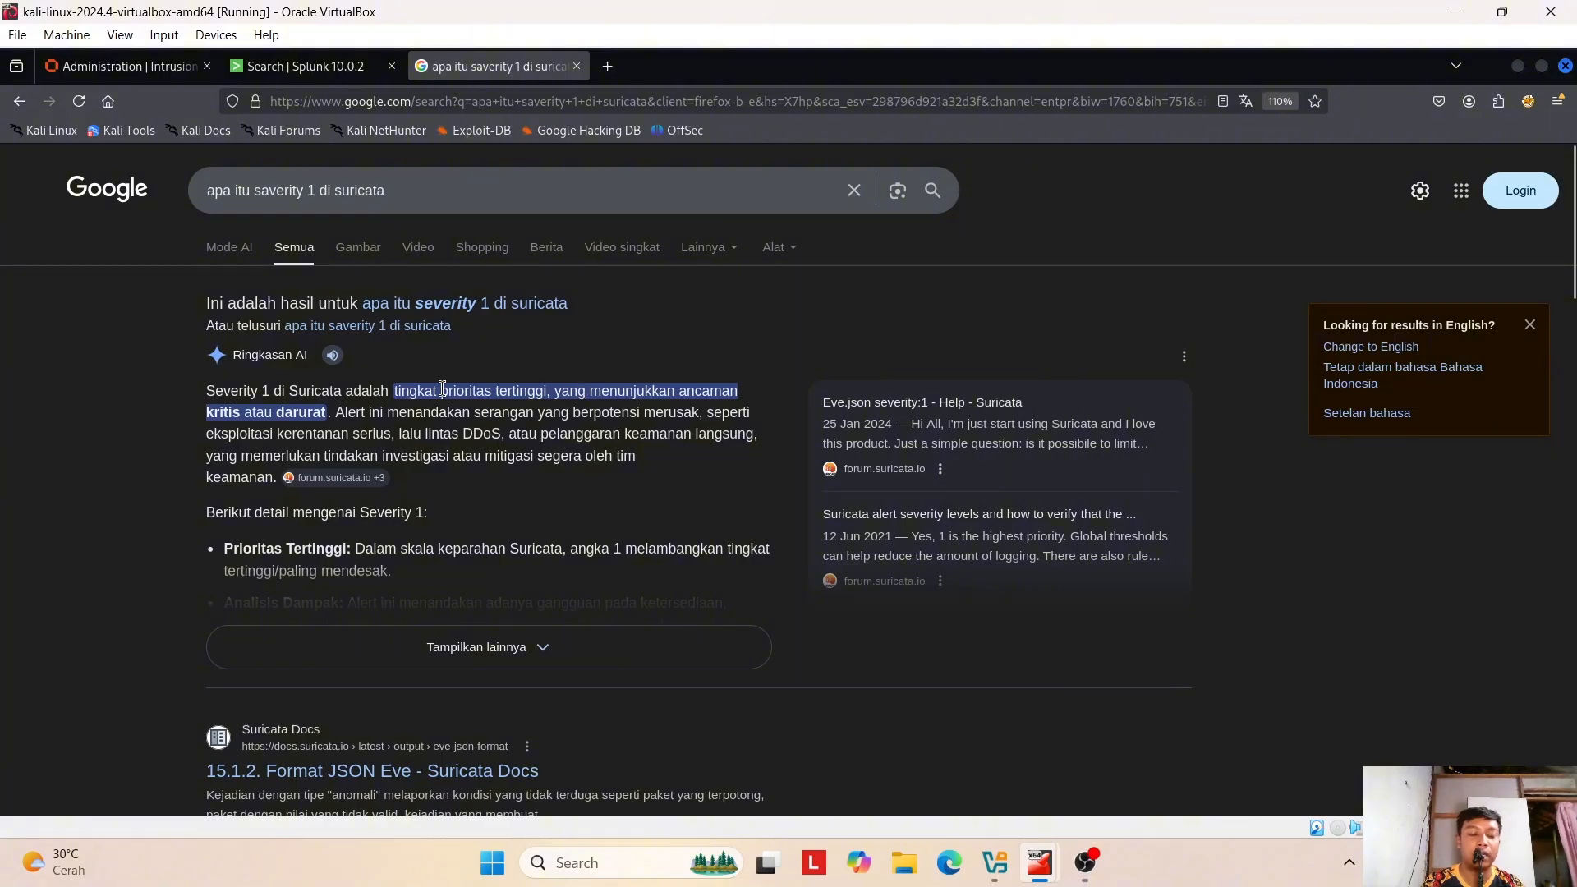
pyautogui.click(578, 70)
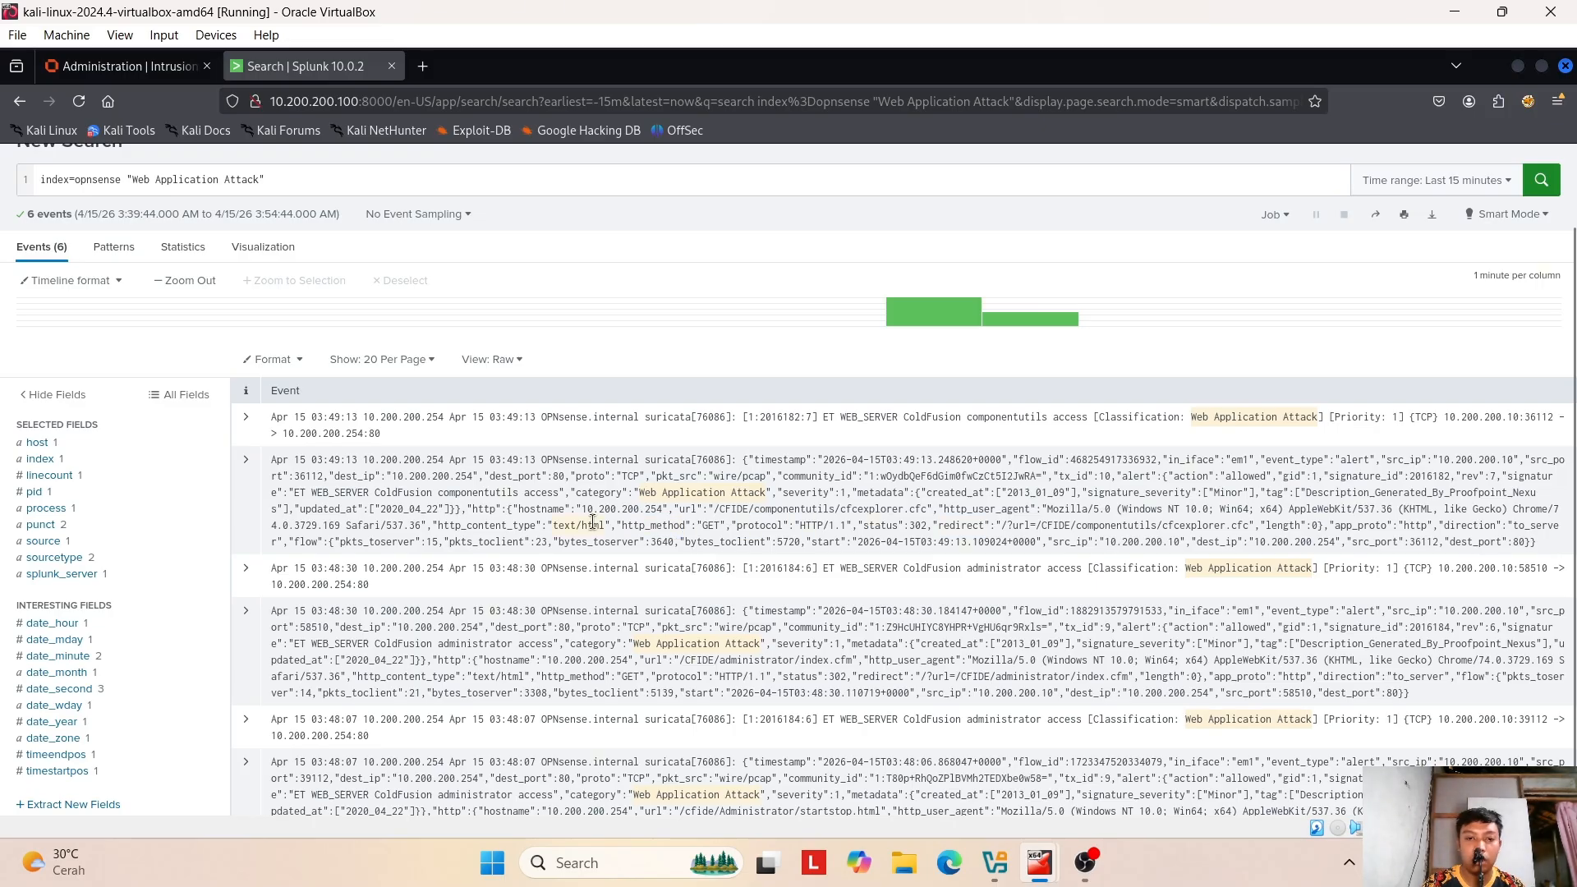
# - Inspect the HTTP method in the second Splunk event and look over the remaining Web Application Attack events
pyautogui.moveTo(616, 525); pyautogui.dragTo(736, 524)
pyautogui.click(711, 525)
pyautogui.click(824, 500)
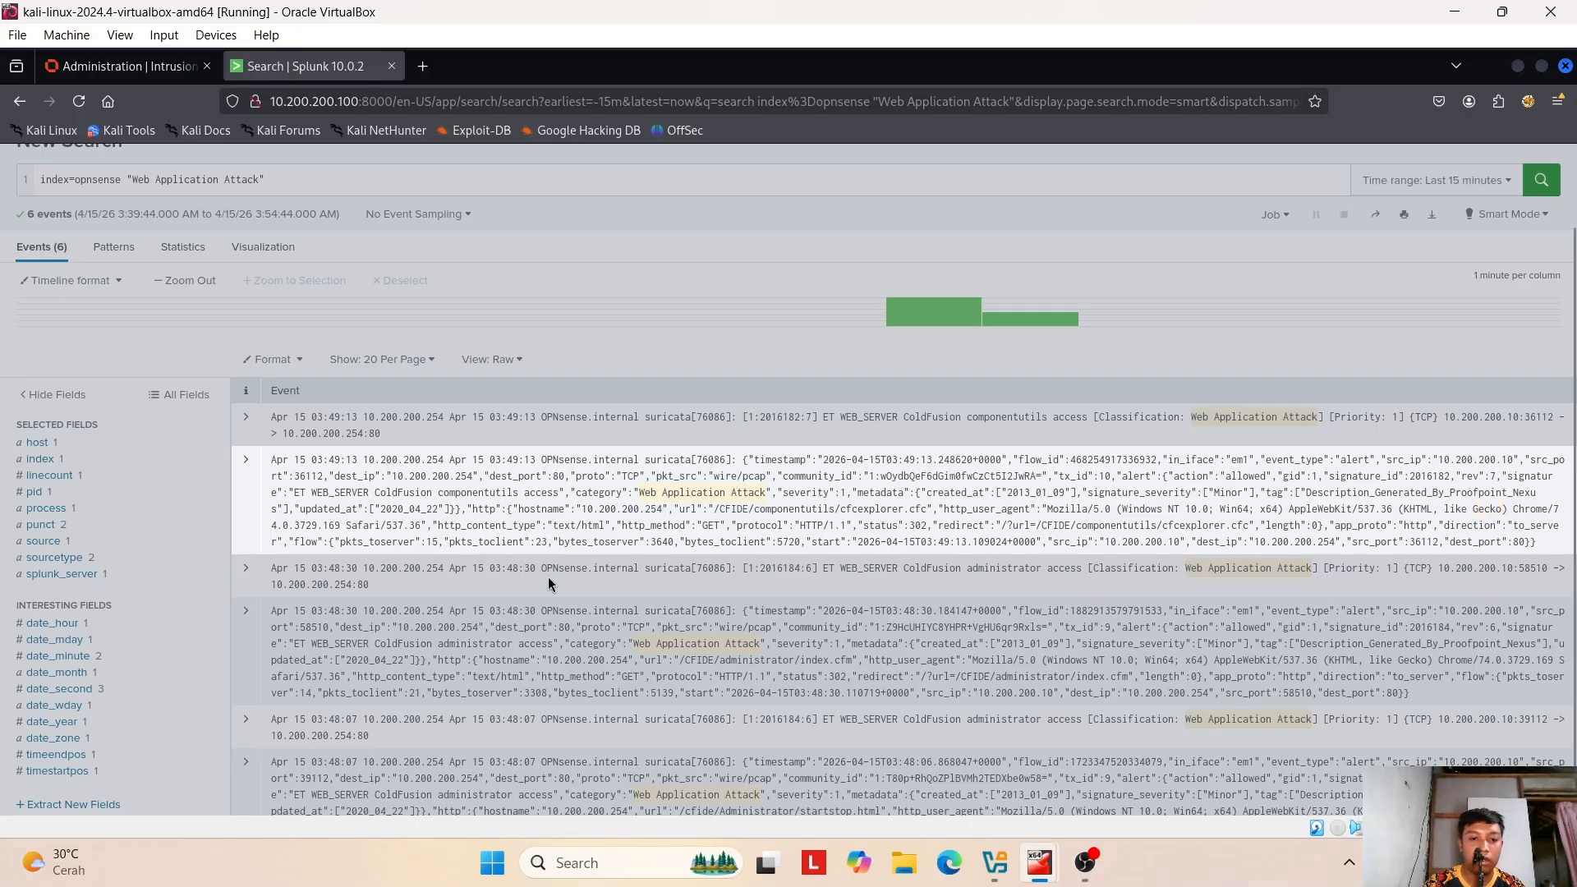
pyautogui.scroll(-1, 741, 716)
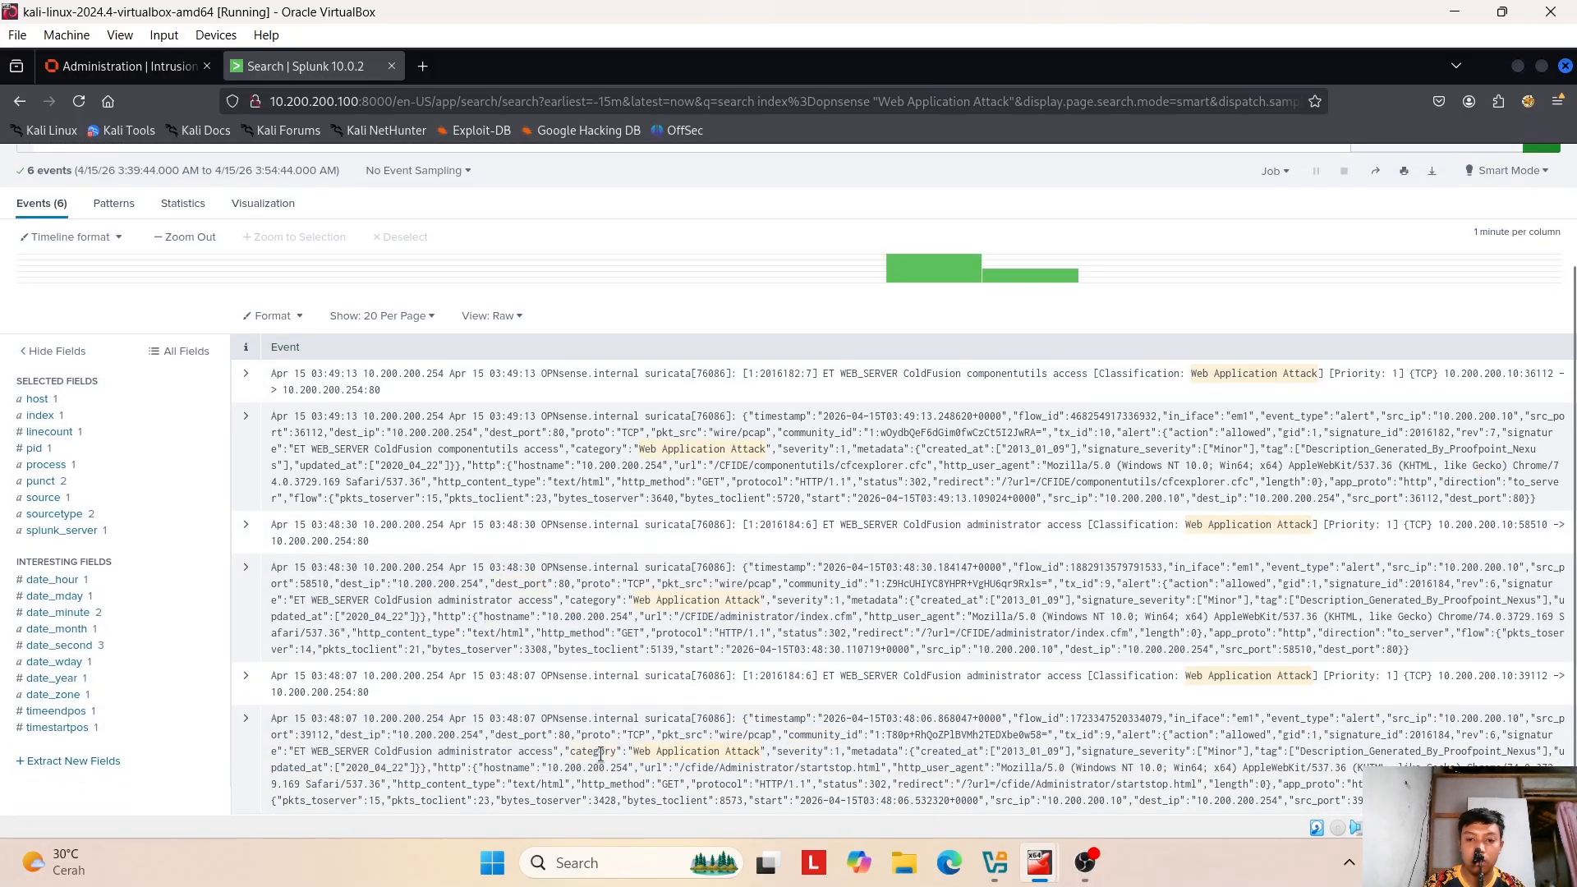
pyautogui.scroll(2, 600, 754)
pyautogui.scroll(-2, 686, 704)
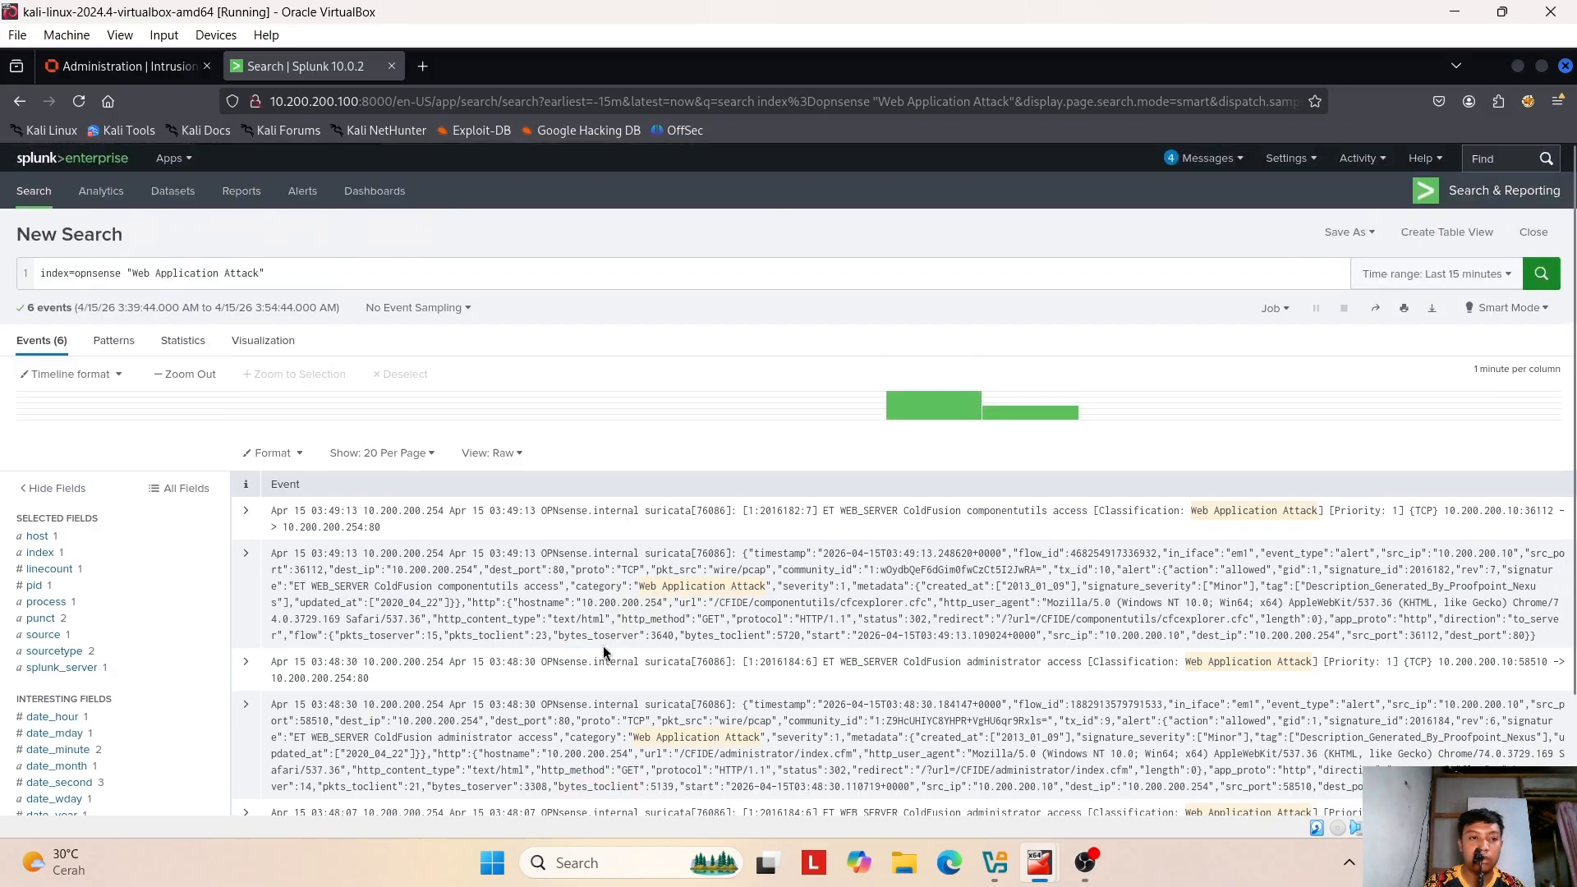
pyautogui.scroll(3, 622, 649)
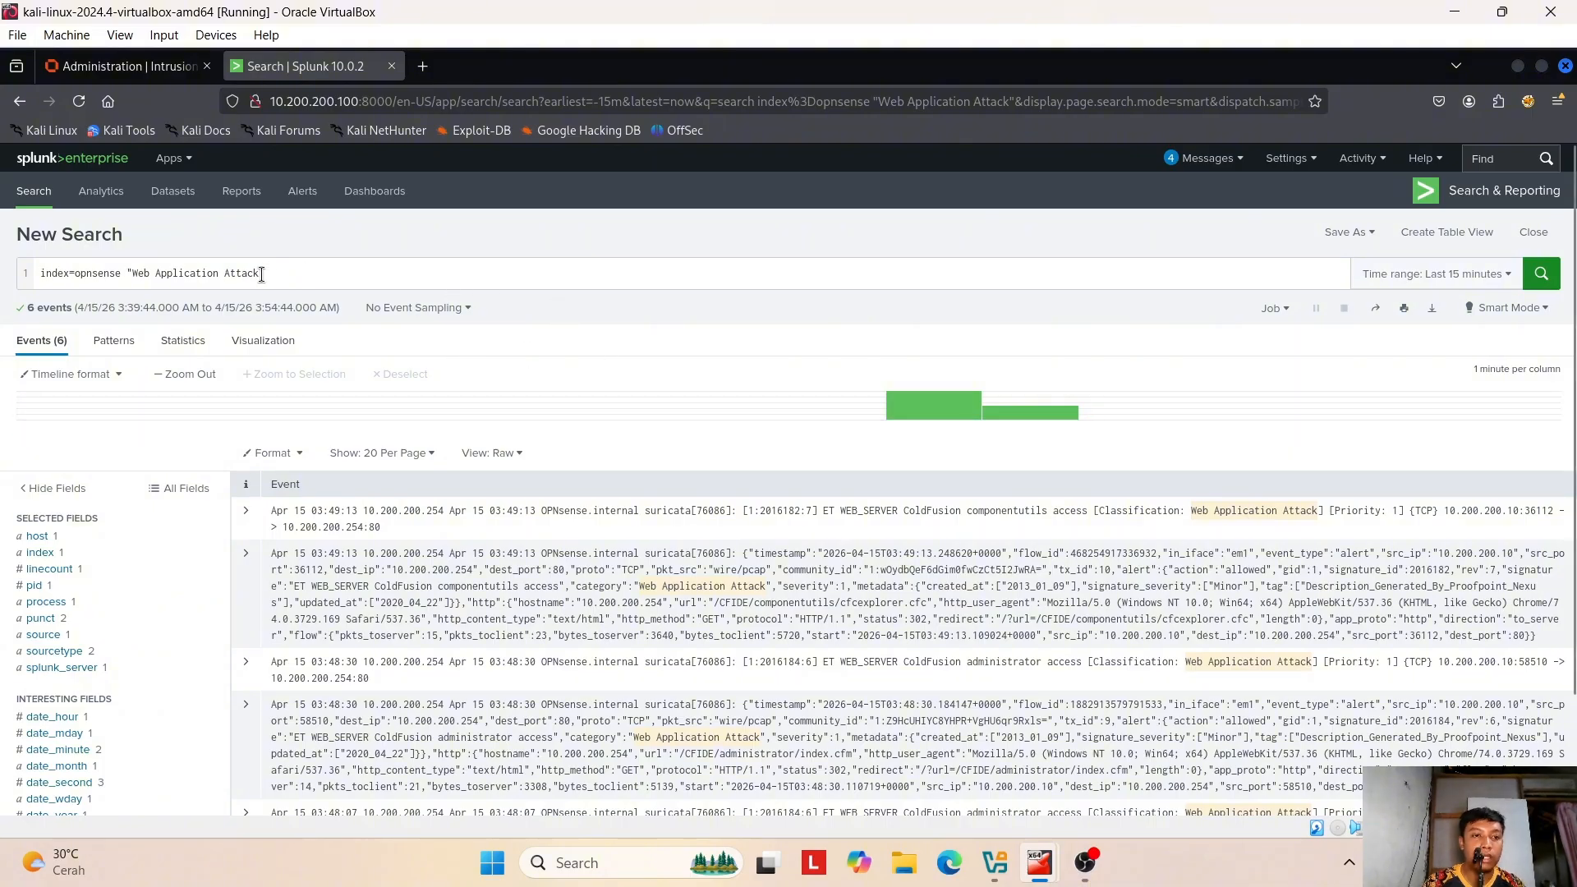
# - Replace the quoted phrase in the Splunk query with user agent and run the search index=opnsense user agent
pyautogui.click(293, 279)
pyautogui.press('Left')
pyautogui.press('BackSpace')
pyautogui.press('BackSpace')
pyautogui.press('BackSpace')
pyautogui.press('BackSpace')
pyautogui.press('BackSpace')
pyautogui.press('BackSpace')
pyautogui.press('BackSpace')
pyautogui.press('BackSpace')
pyautogui.press('BackSpace')
pyautogui.press('BackSpace')
pyautogui.press('BackSpace')
pyautogui.press('BackSpace')
pyautogui.press('BackSpace')
pyautogui.press('BackSpace')
pyautogui.press('BackSpace')
pyautogui.press('BackSpace')
pyautogui.press('BackSpace')
pyautogui.press('BackSpace')
pyautogui.press('BackSpace')
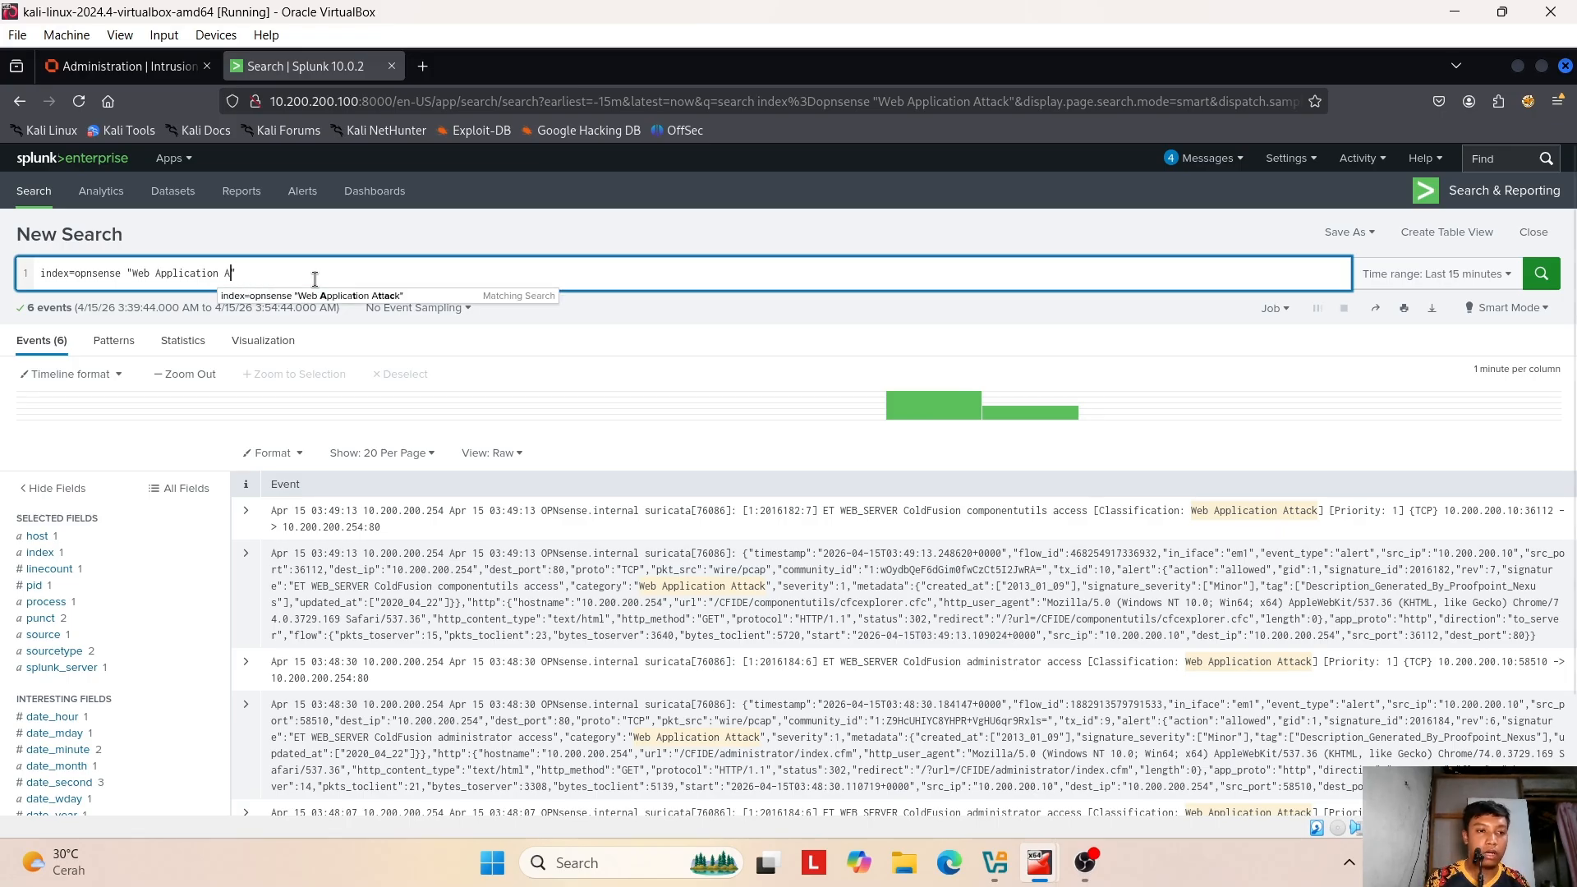
pyautogui.press('BackSpace')
pyautogui.press('BackSpace')
pyautogui.press('BackSpace')
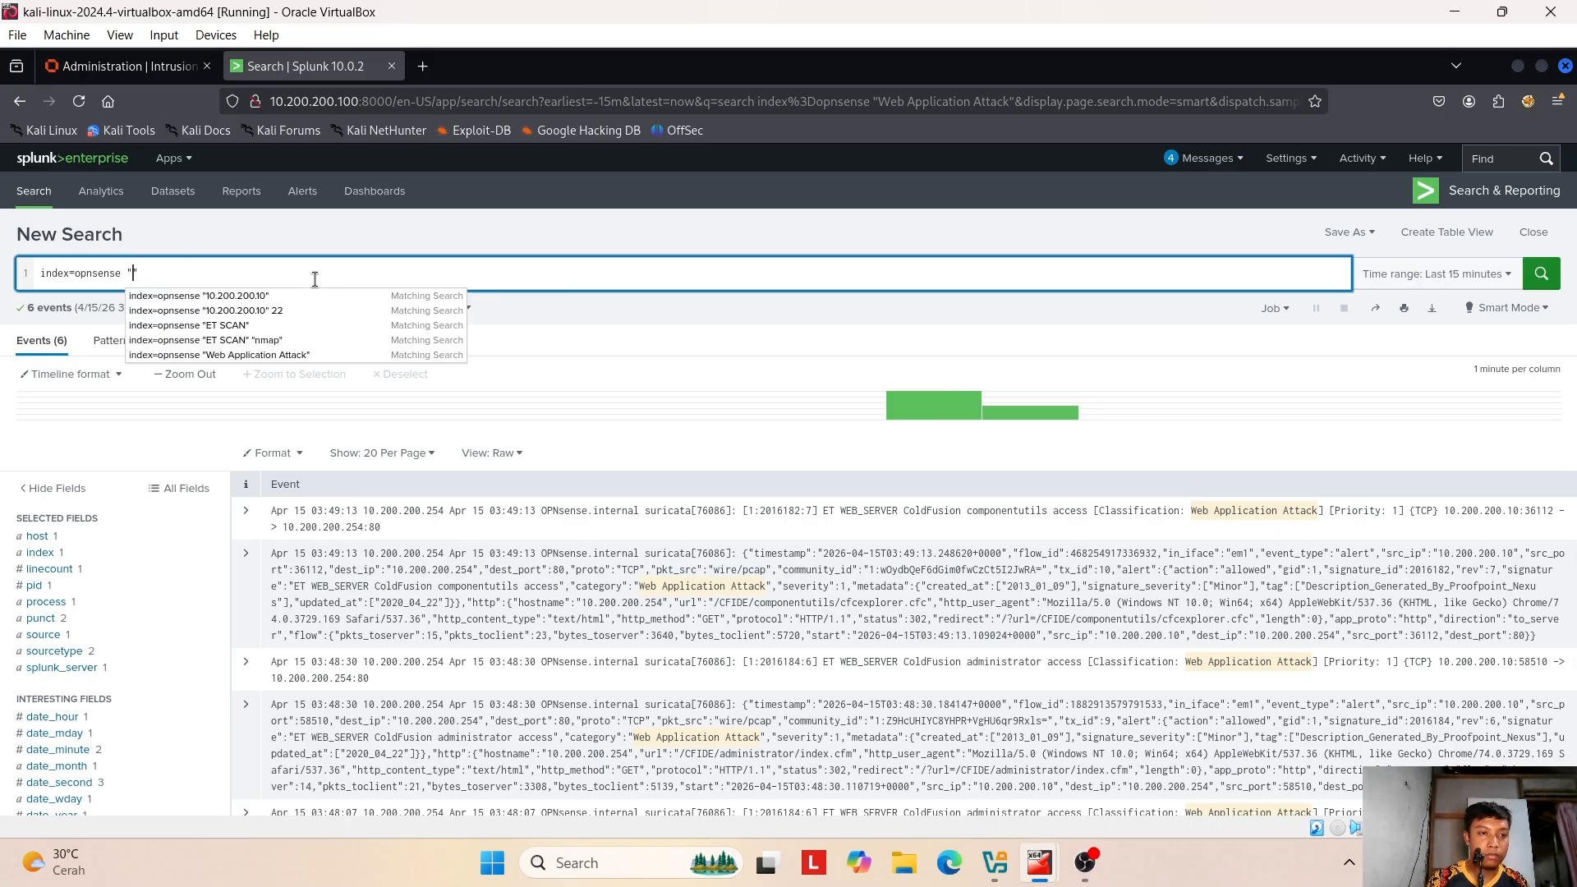
pyautogui.press('BackSpace')
pyautogui.write('user agent')
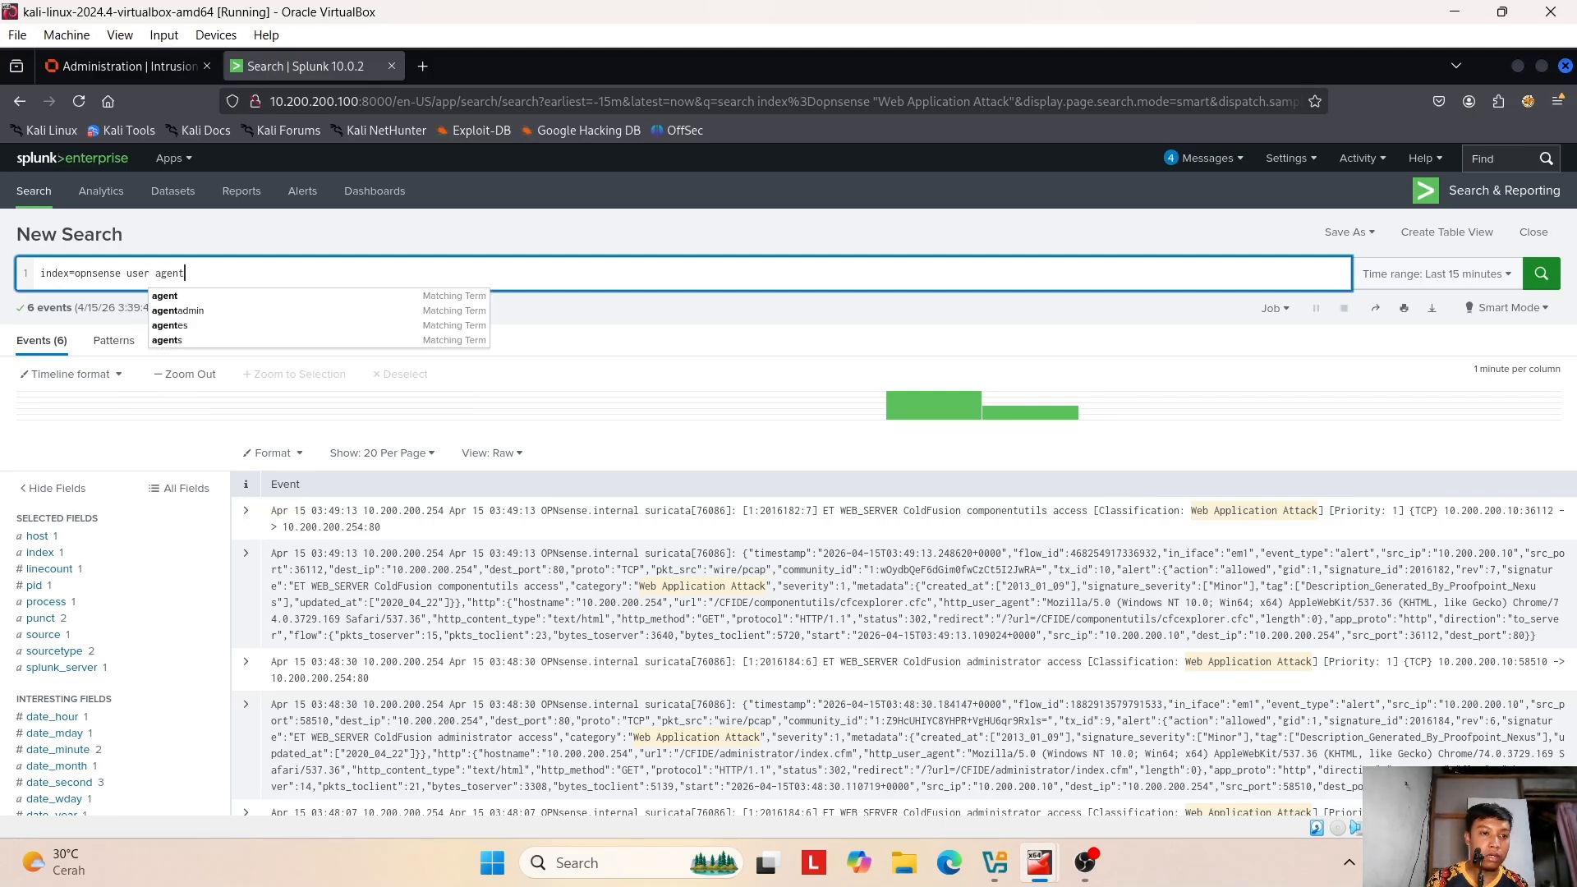
pyautogui.press('Return')
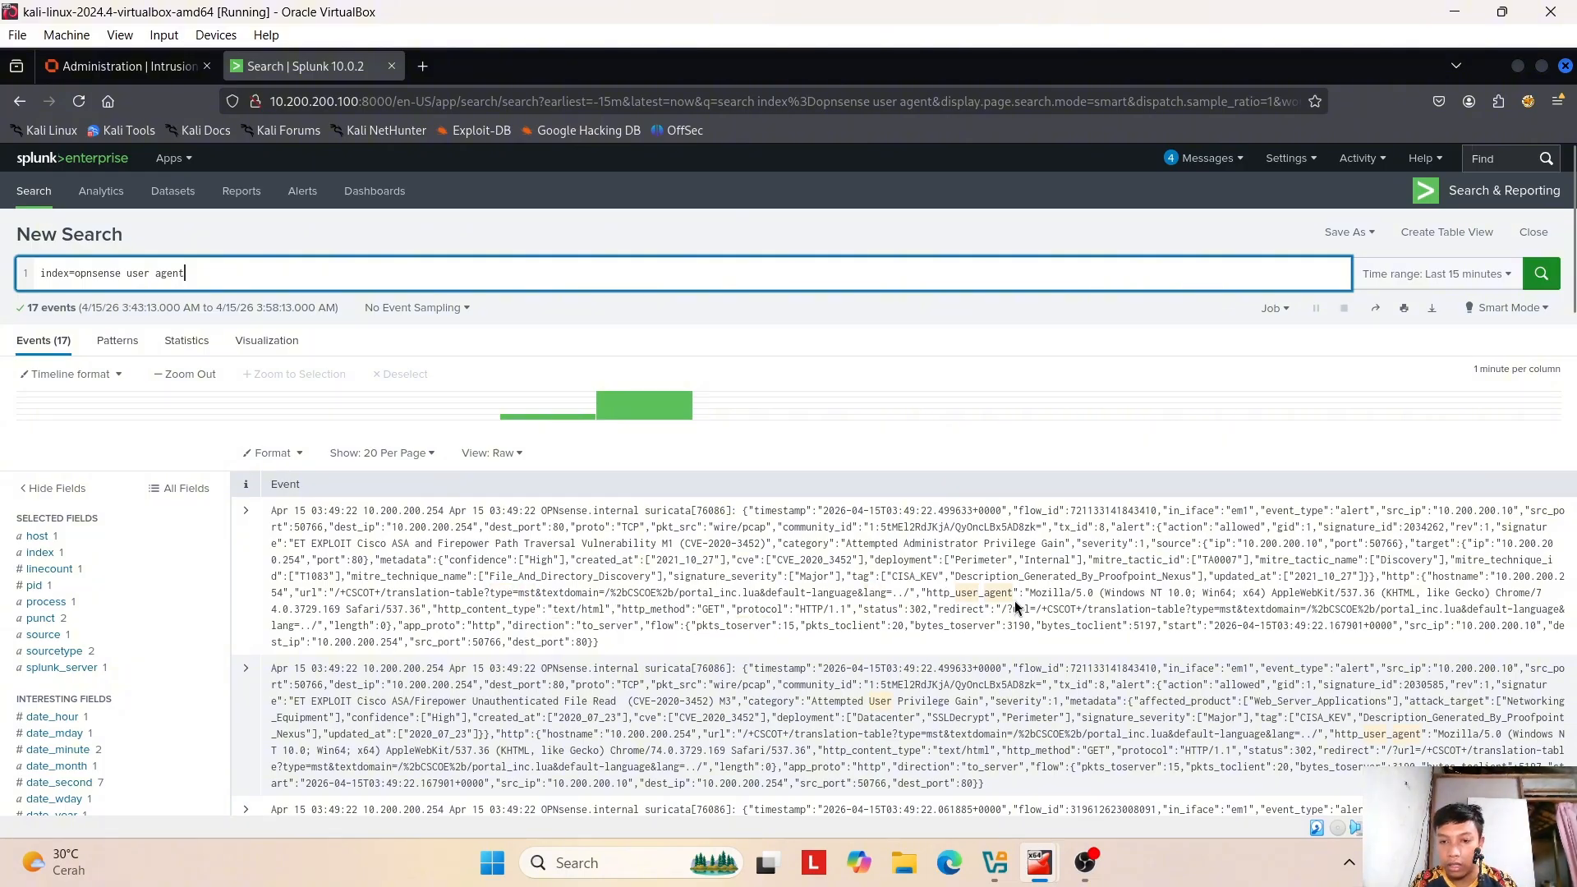
# - Inspect the user agent string and HTTP method in the first event, without changing the search
pyautogui.moveTo(1032, 596); pyautogui.dragTo(1257, 592)
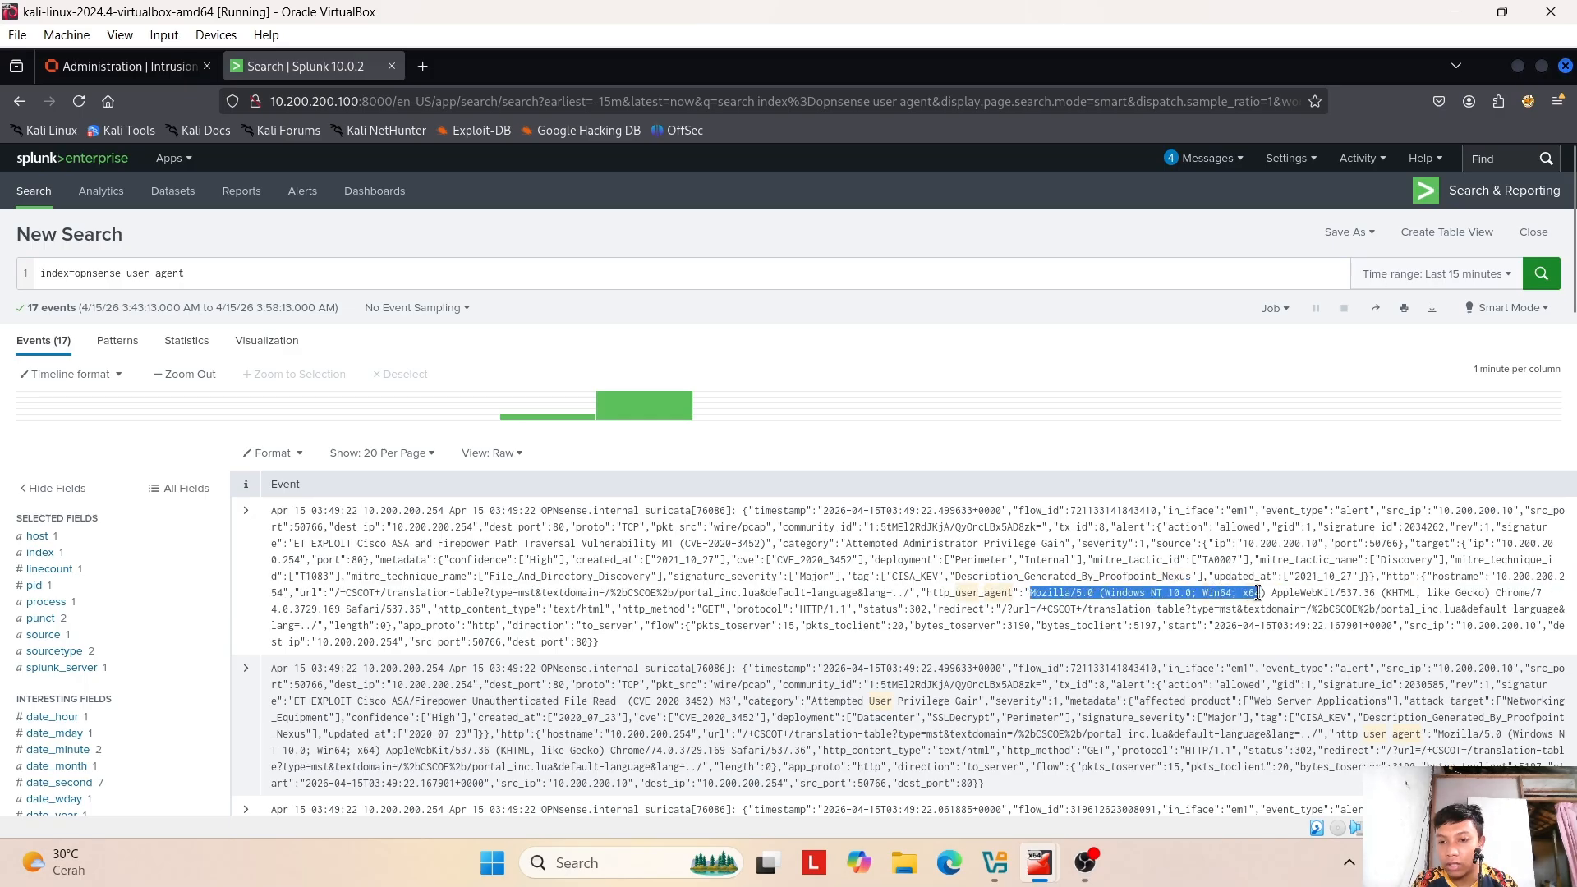
pyautogui.click(1214, 627)
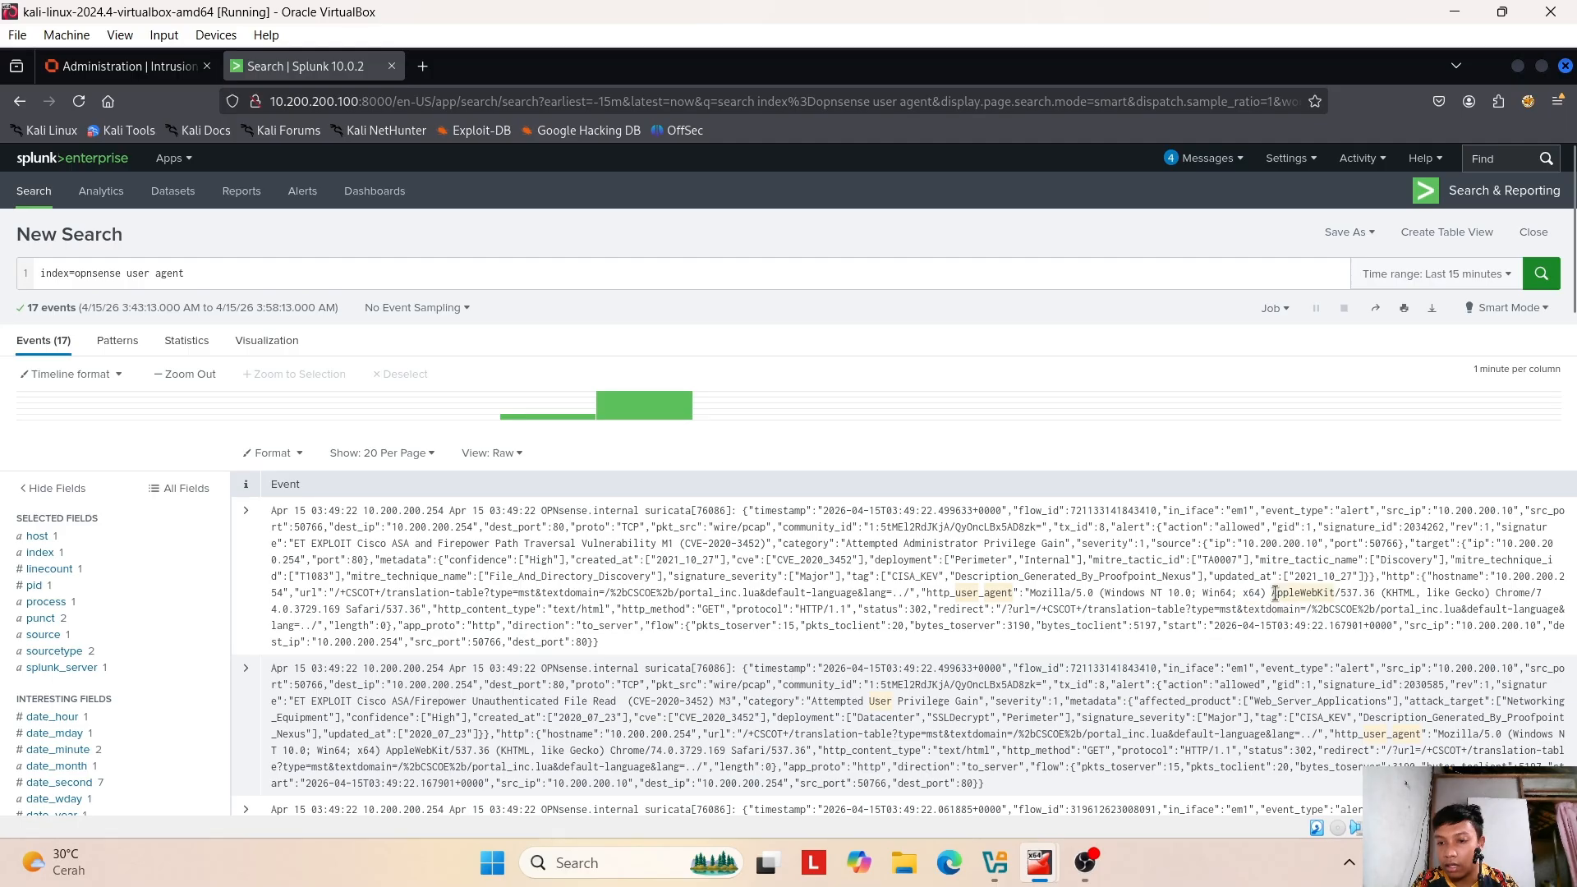
pyautogui.moveTo(1272, 592); pyautogui.dragTo(1366, 590)
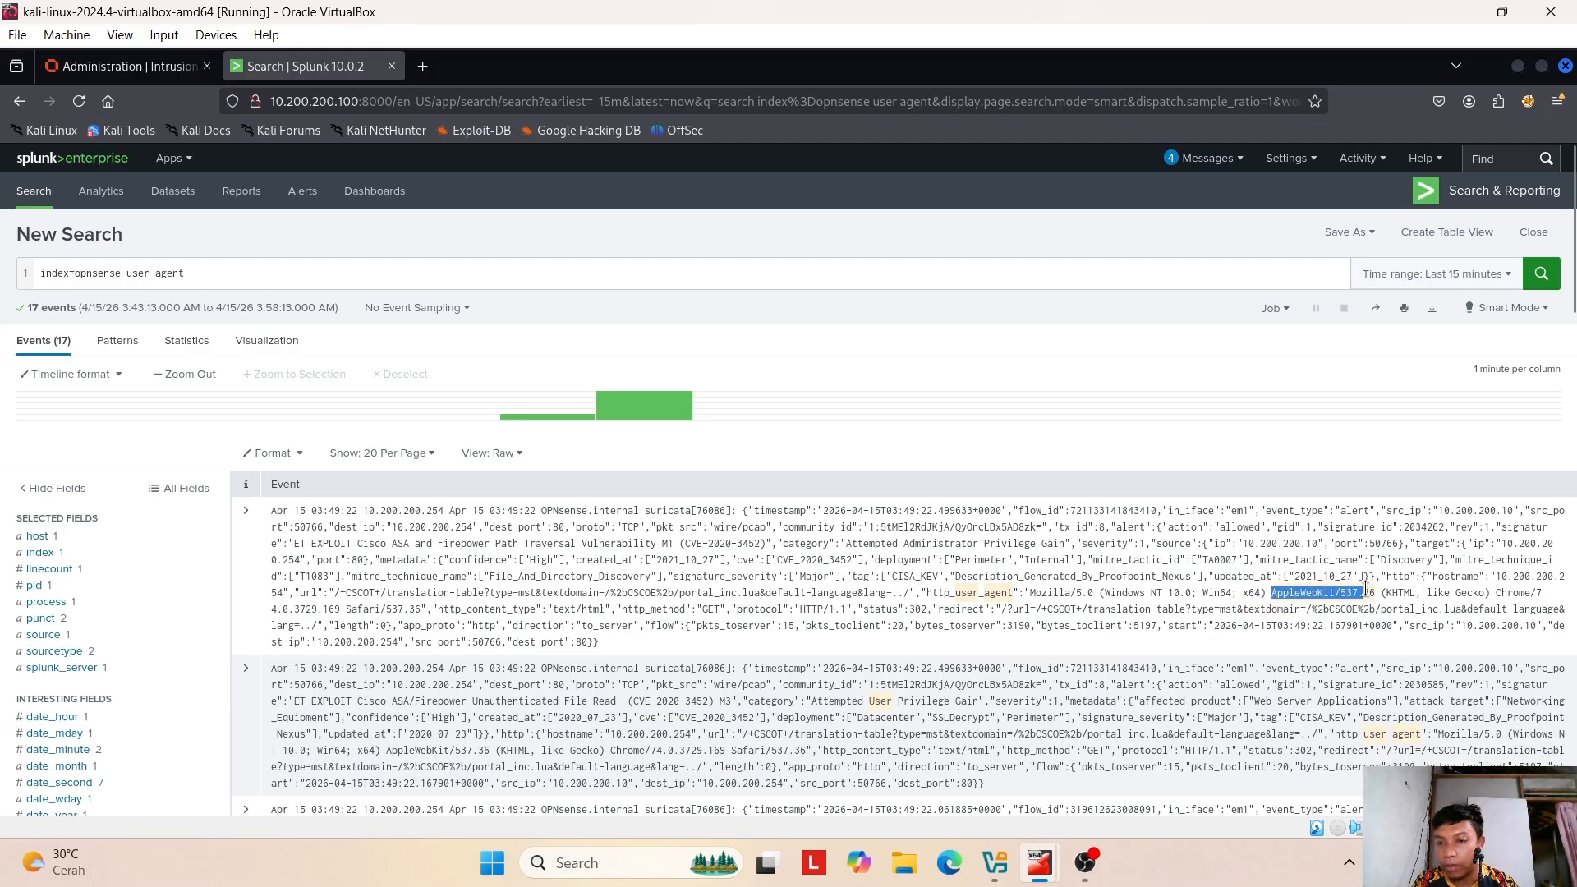
pyautogui.click(1382, 606)
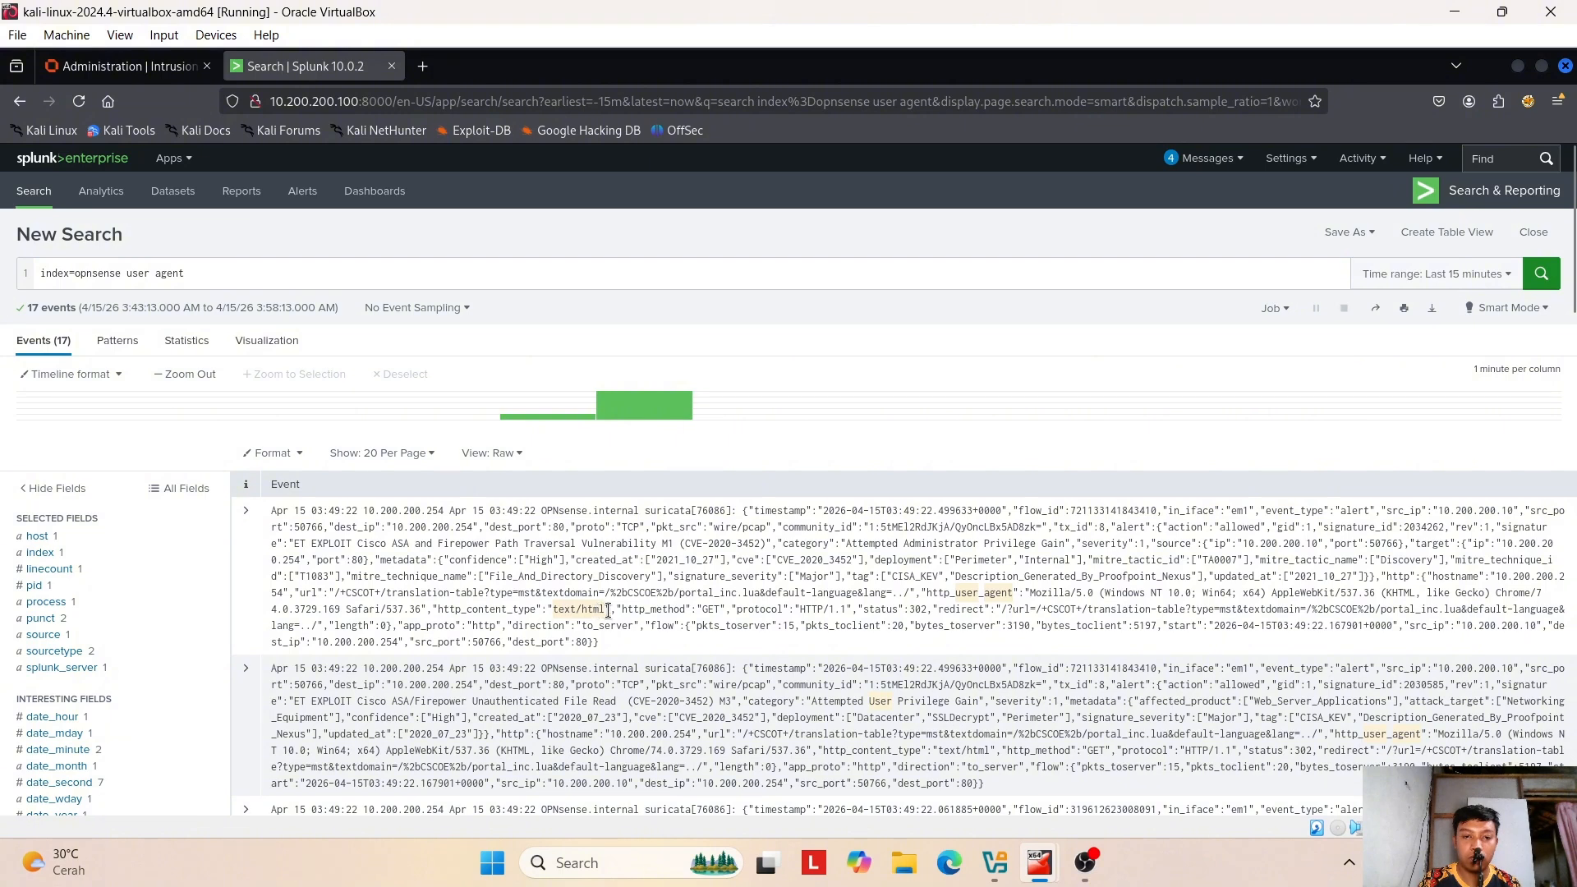
pyautogui.moveTo(651, 610); pyautogui.dragTo(705, 615)
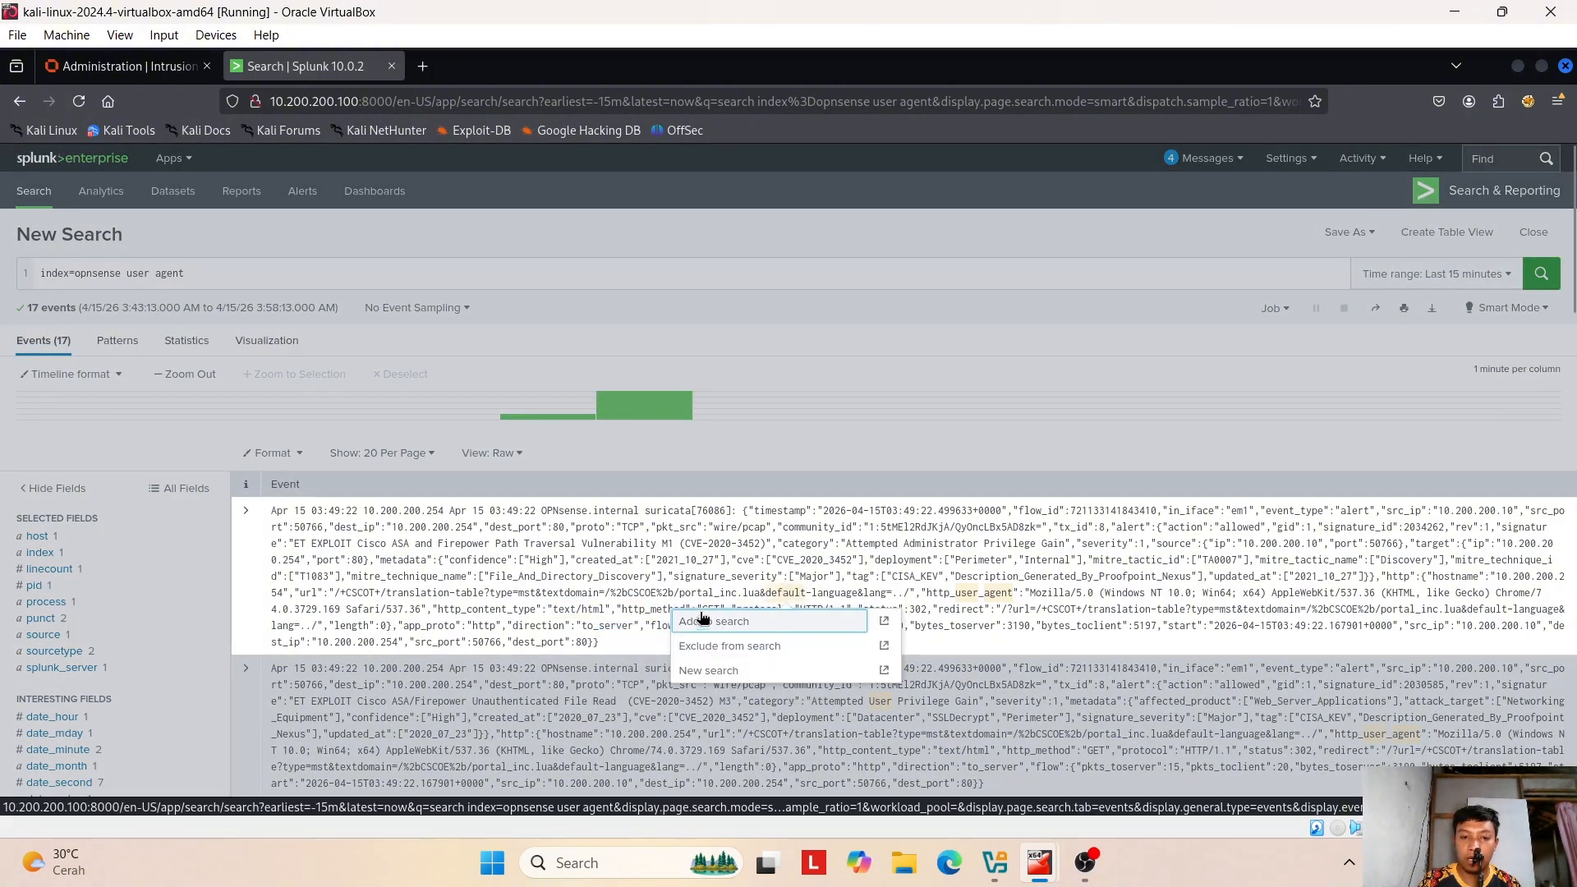
pyautogui.click(723, 596)
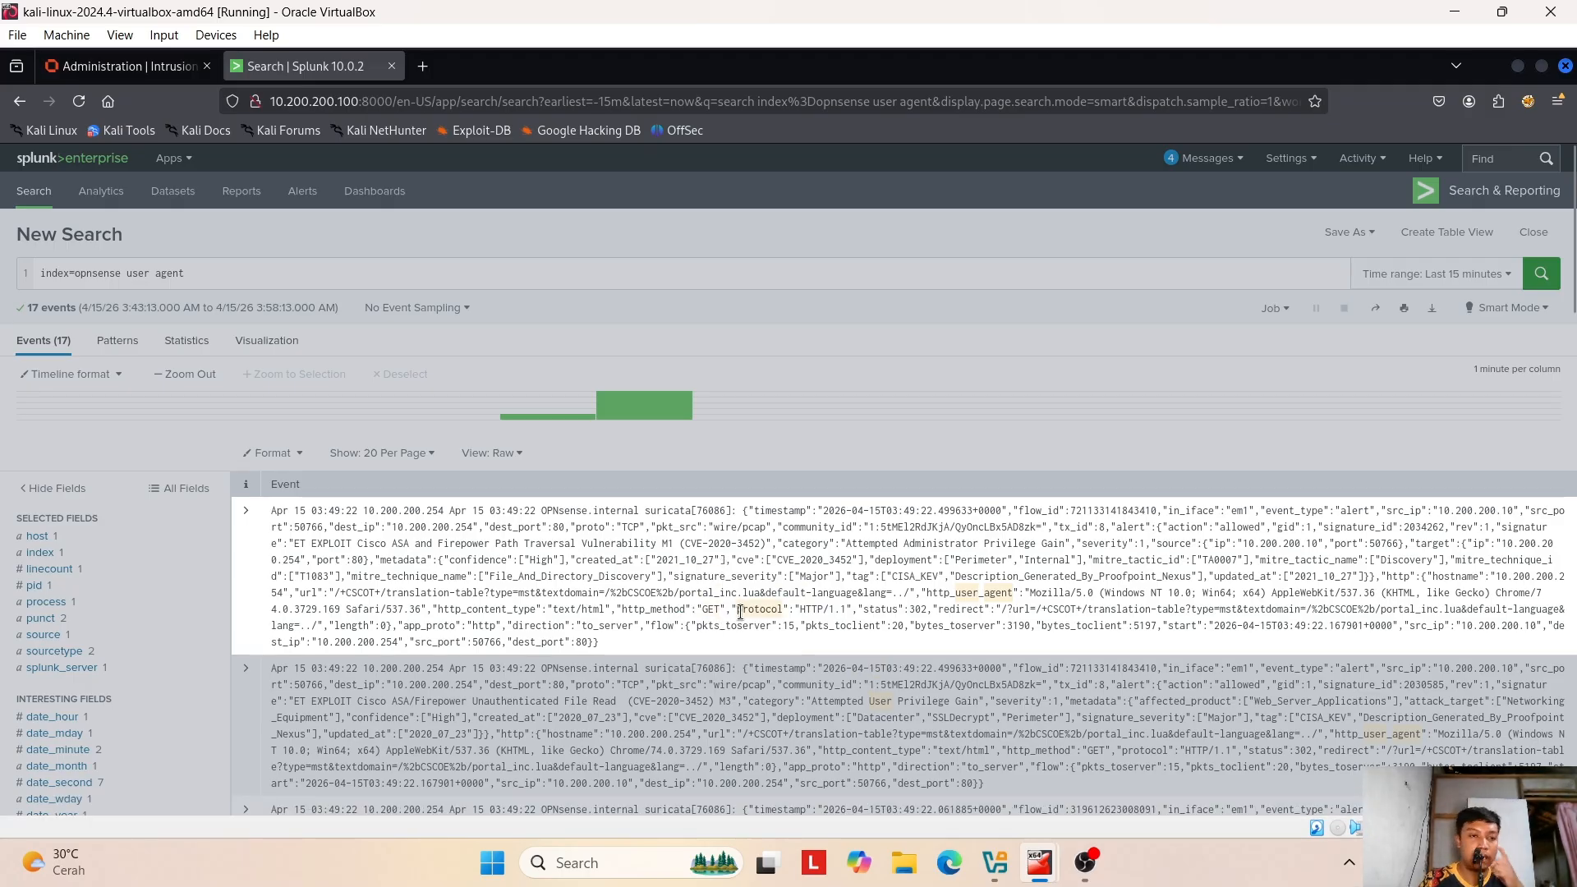
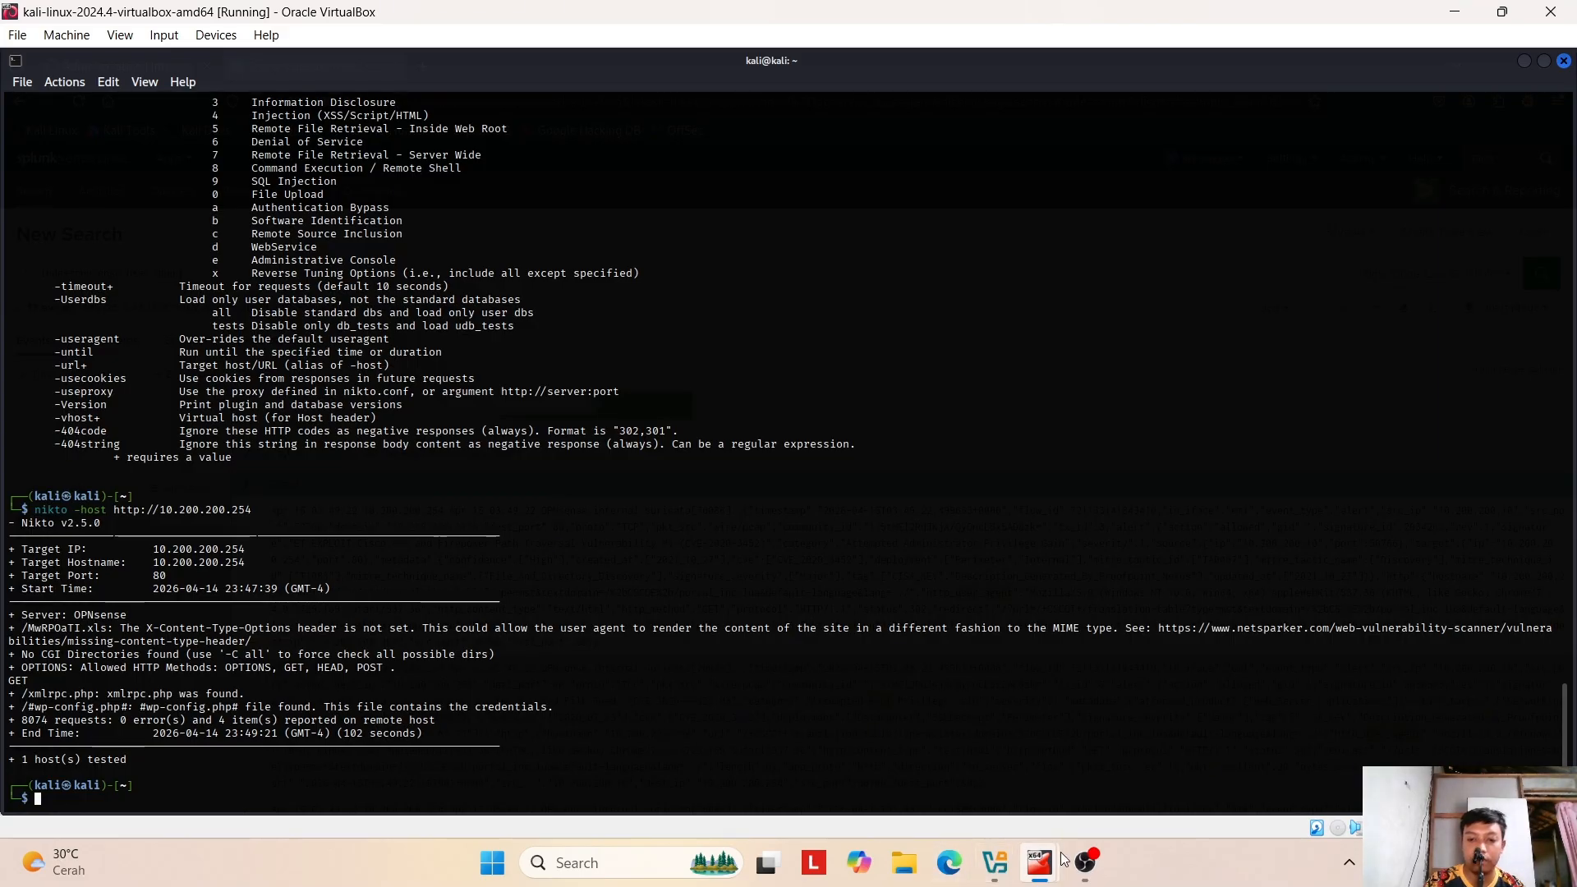
# - Review the Nikto scan output in the Kali terminal, and return to the browser to look over the Splunk user agent events
pyautogui.moveTo(1039, 863)
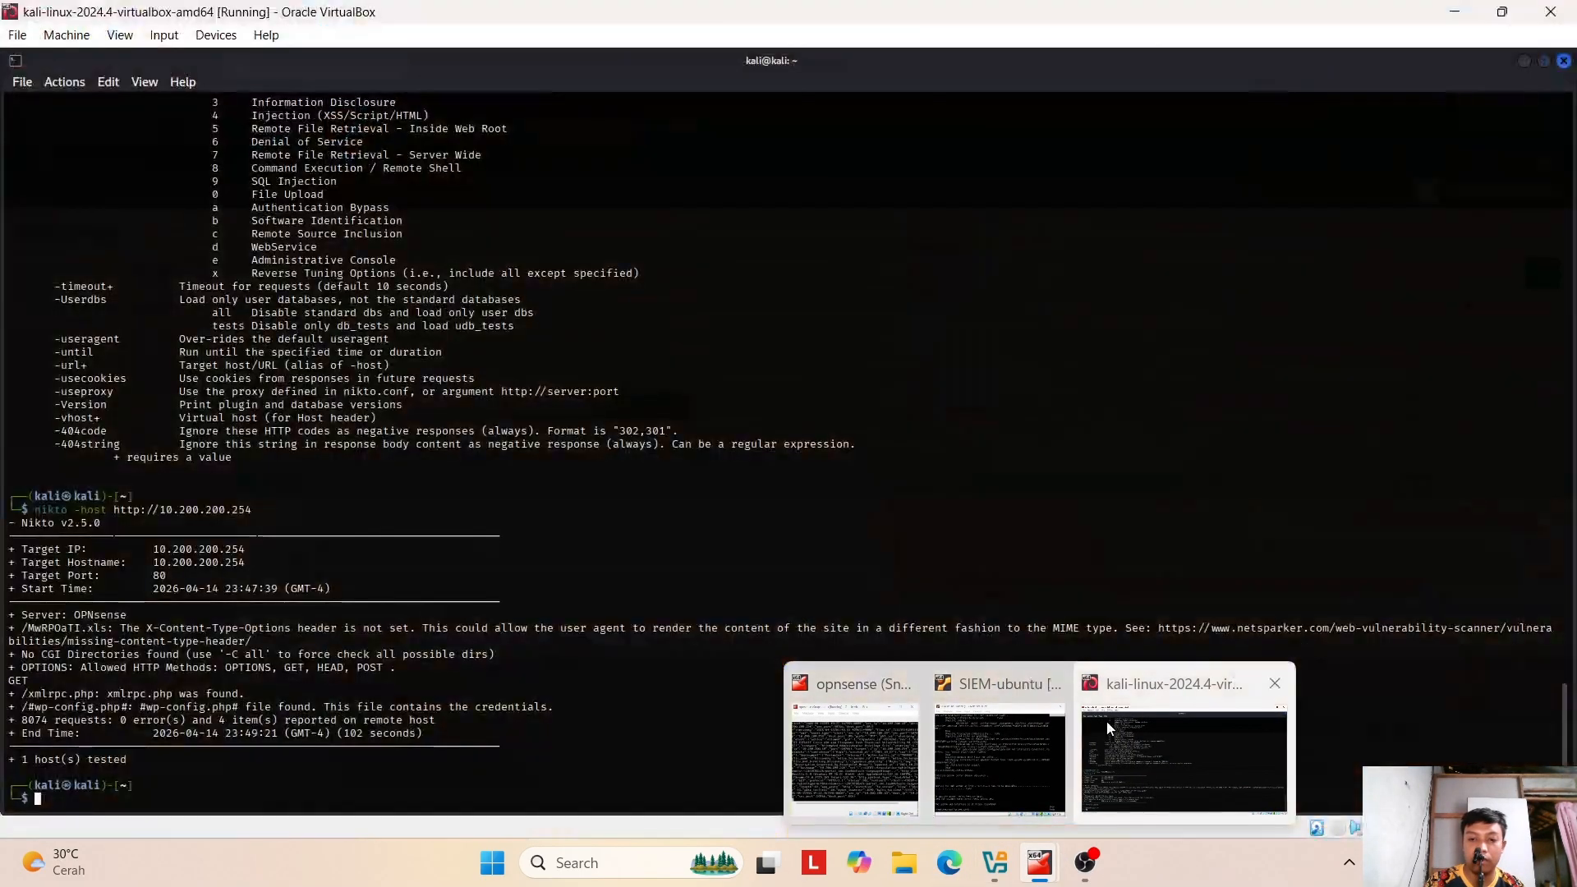
pyautogui.click(1106, 720)
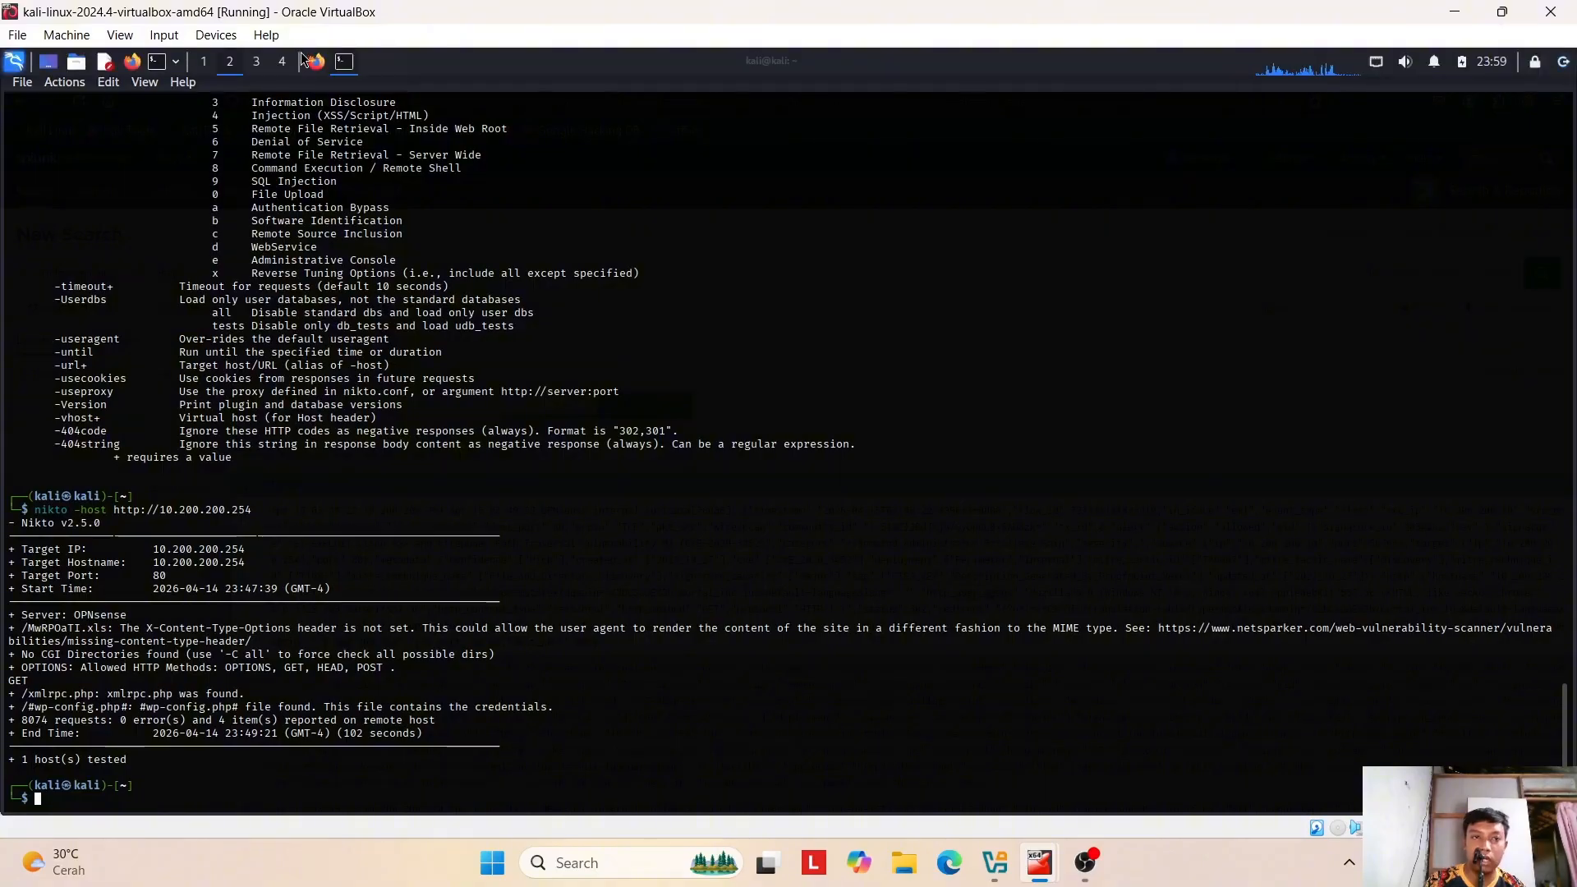
pyautogui.click(316, 61)
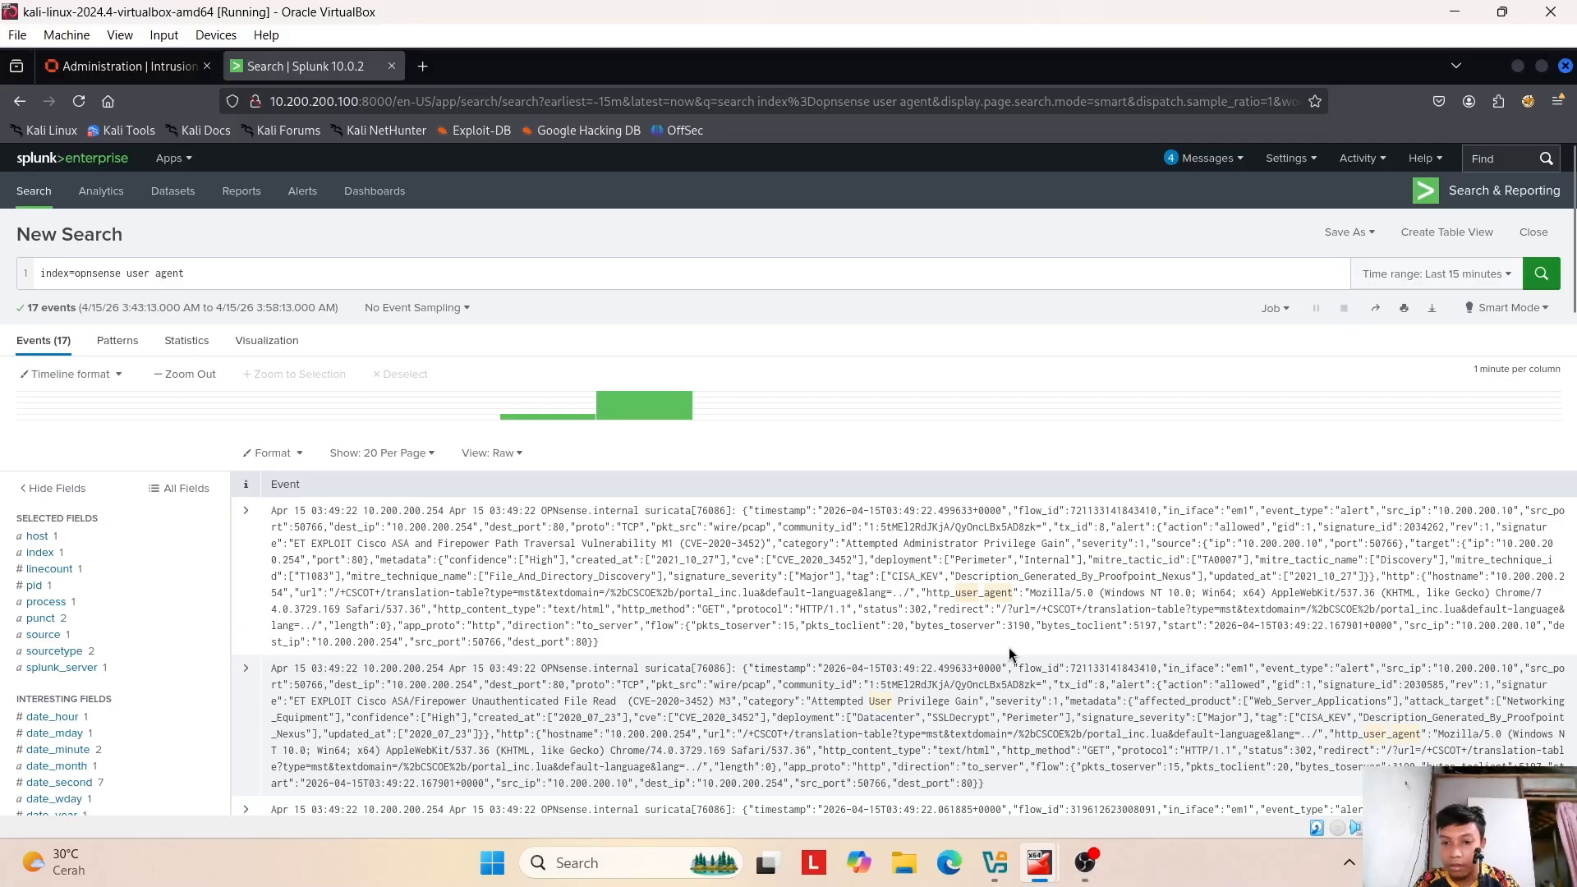
pyautogui.scroll(-1, 1010, 655)
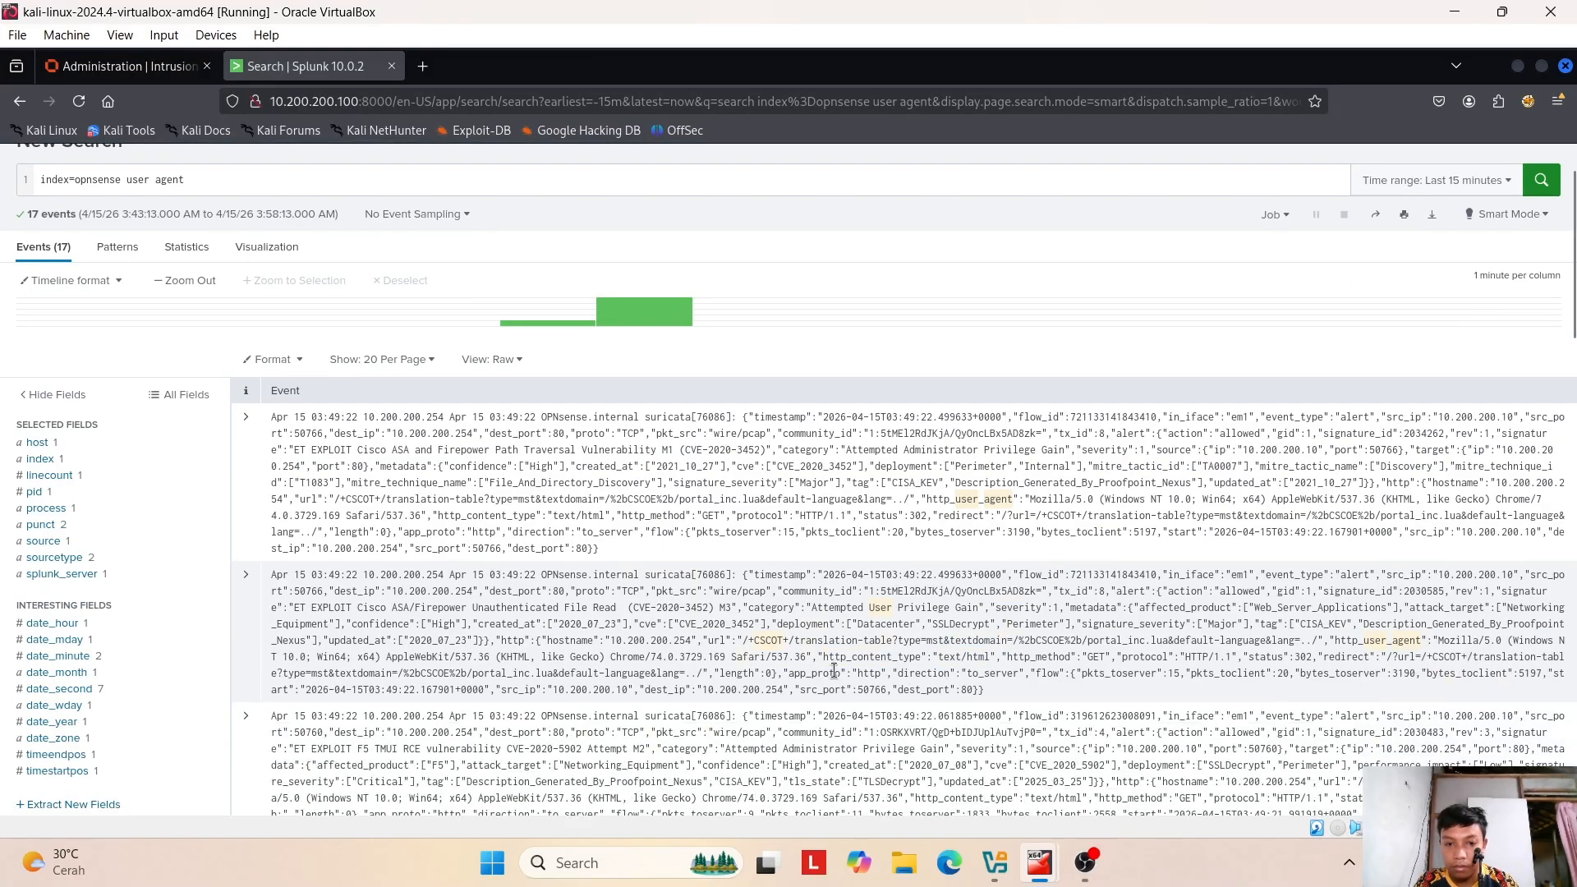
pyautogui.scroll(-1, 833, 670)
pyautogui.scroll(2, 616, 411)
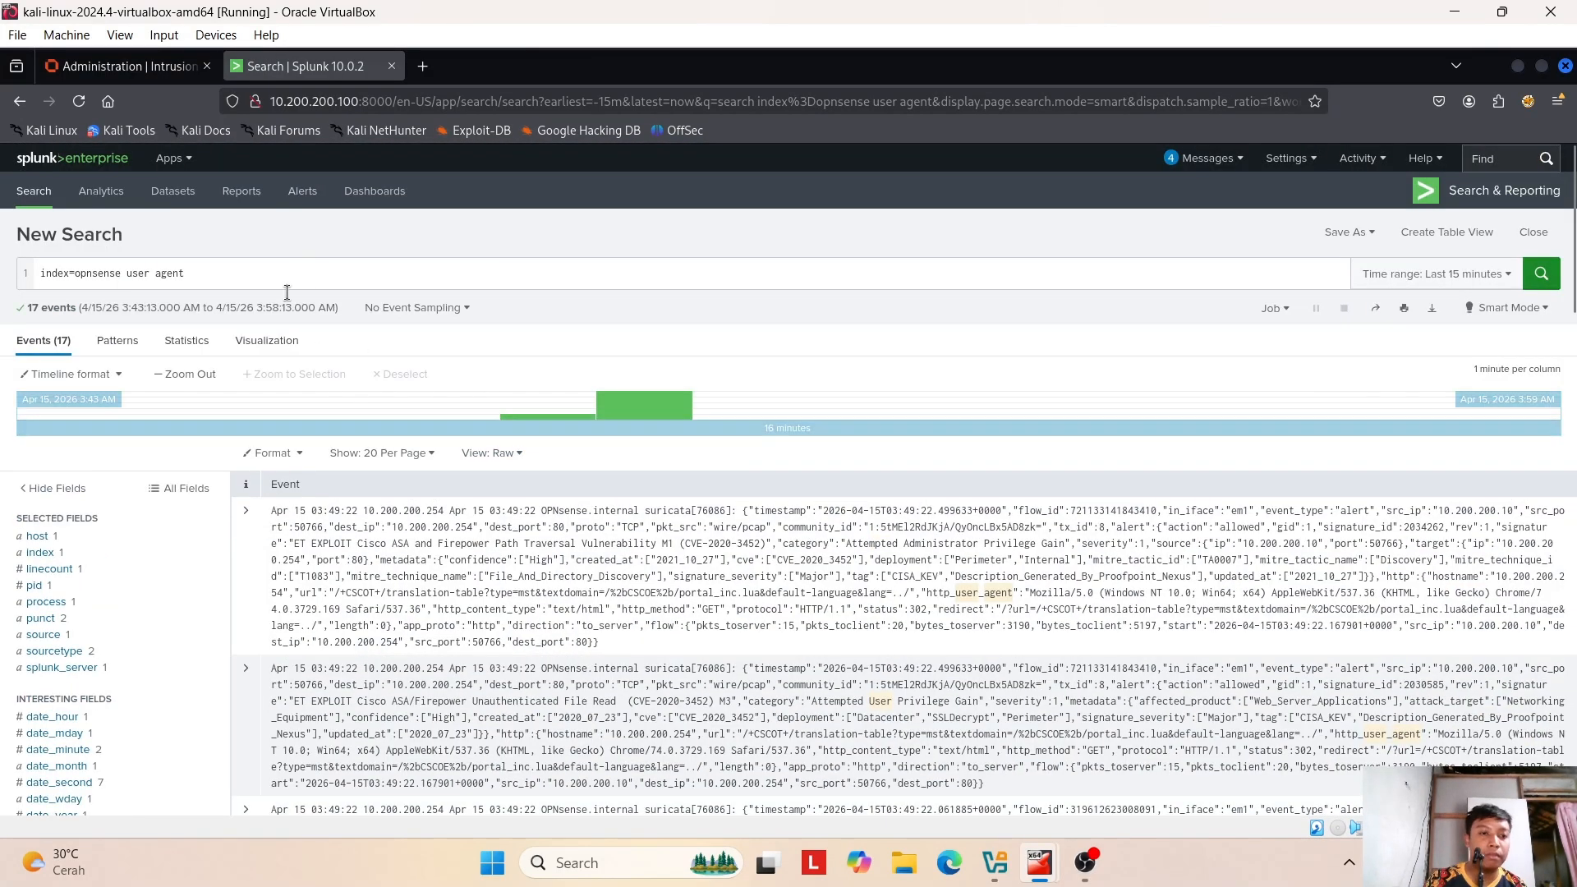
# - Replace user agent in the Splunk query with the quoted phrase and run the search index=opnsense "Web Application Attack"
pyautogui.click(209, 267)
pyautogui.press('BackSpace')
pyautogui.press('BackSpace')
pyautogui.press('BackSpace')
pyautogui.press('BackSpace')
pyautogui.press('BackSpace')
pyautogui.press('BackSpace')
pyautogui.press('BackSpace')
pyautogui.press('BackSpace')
pyautogui.press('BackSpace')
pyautogui.press('BackSpace')
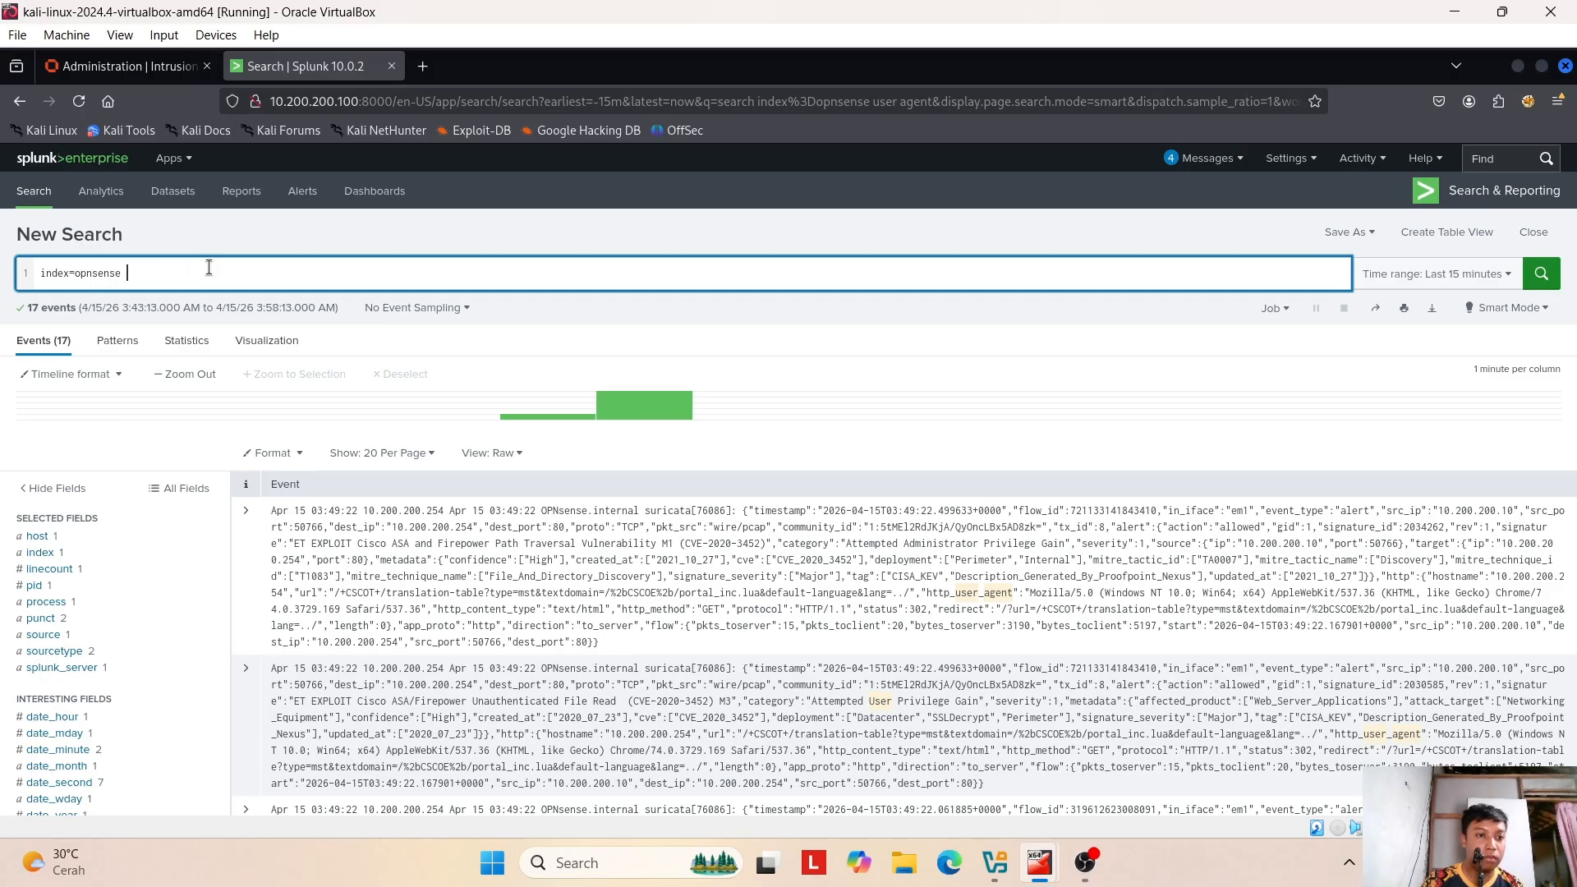
pyautogui.write('"Web Application Attack')
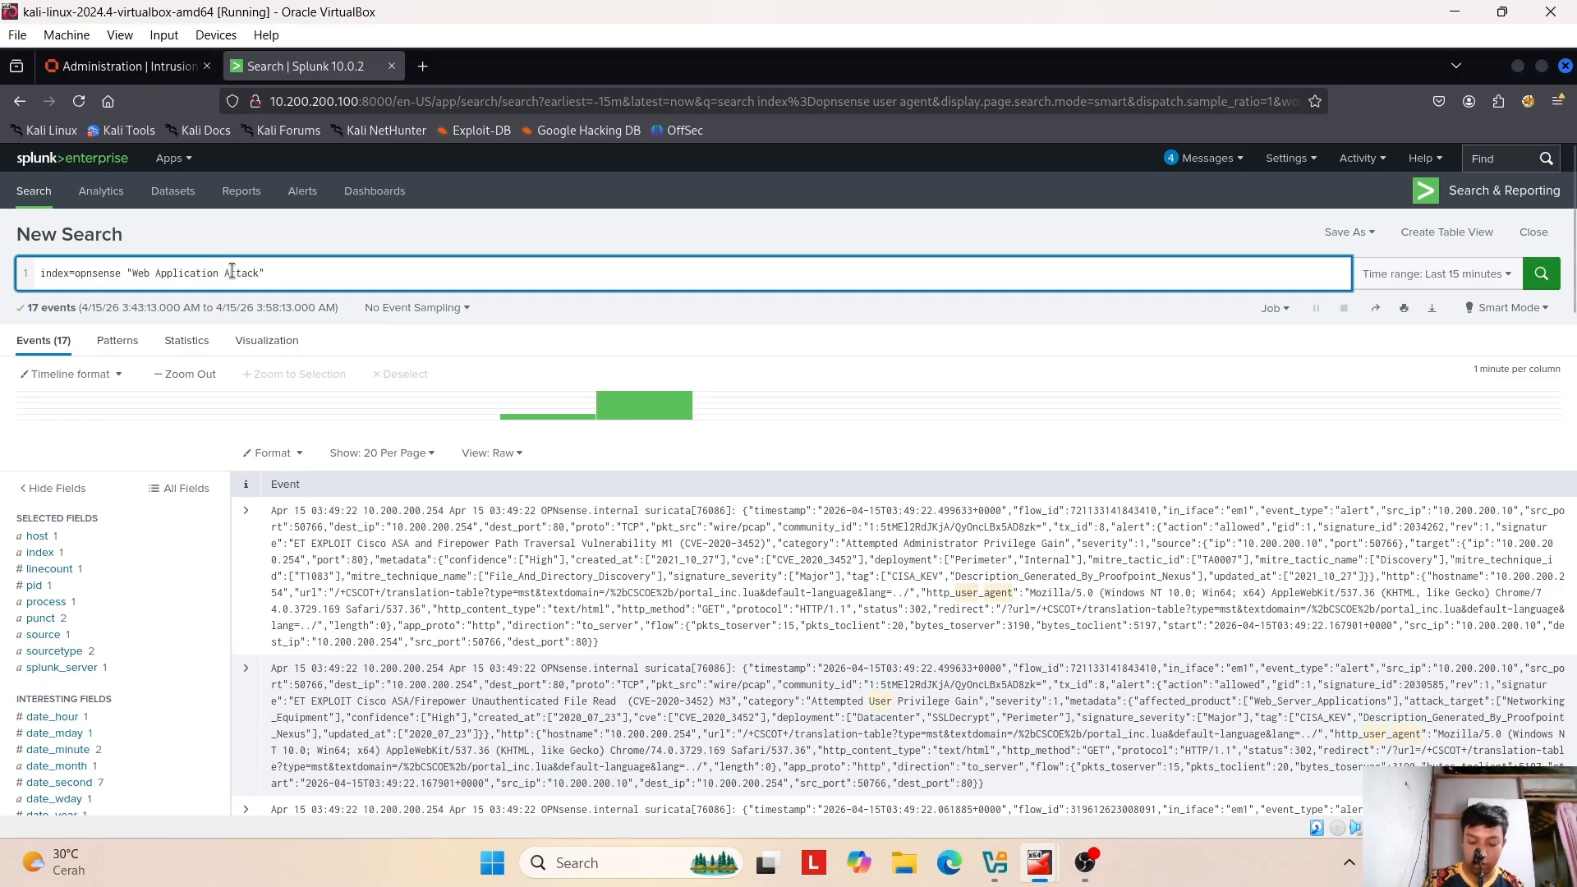
pyautogui.press('Return')
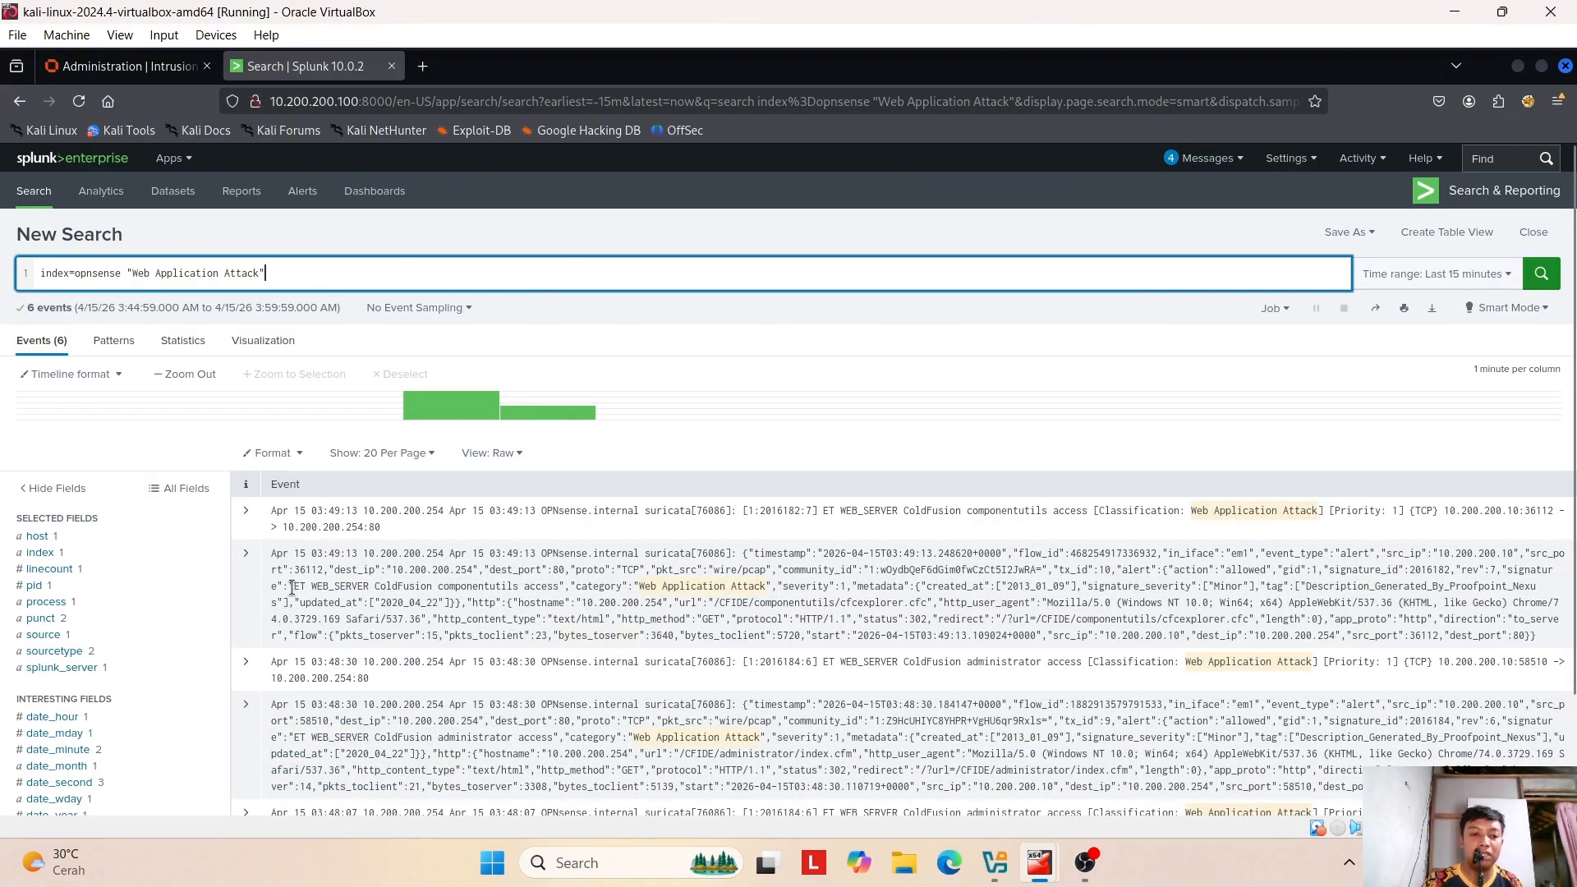
# - Inspect the signature name and the category in the second Web Application Attack event
pyautogui.moveTo(291, 587); pyautogui.dragTo(401, 591)
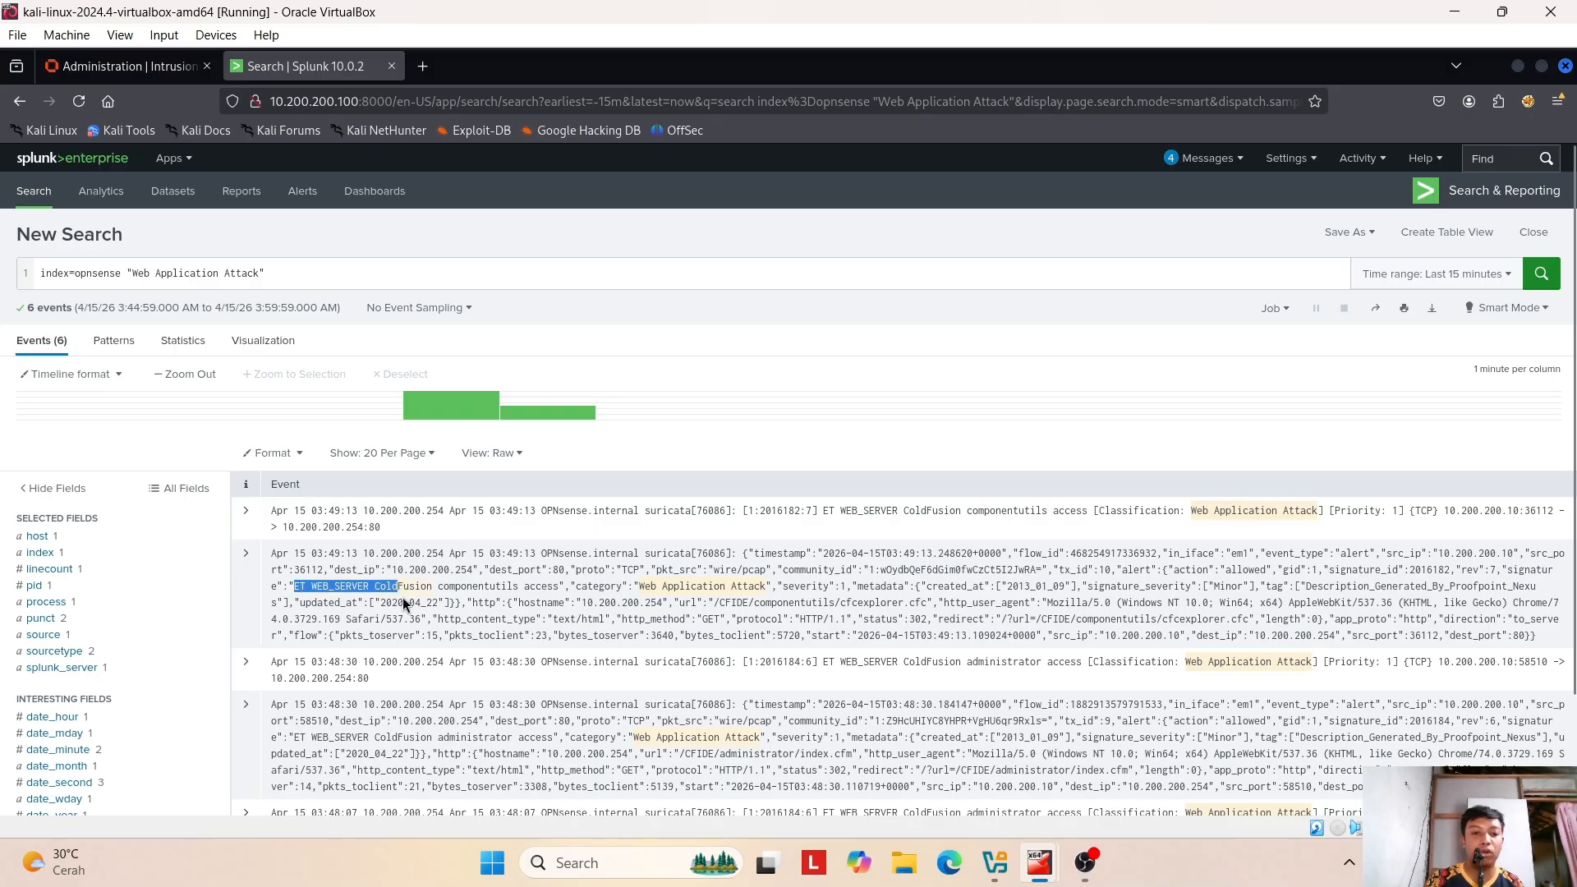
pyautogui.click(405, 605)
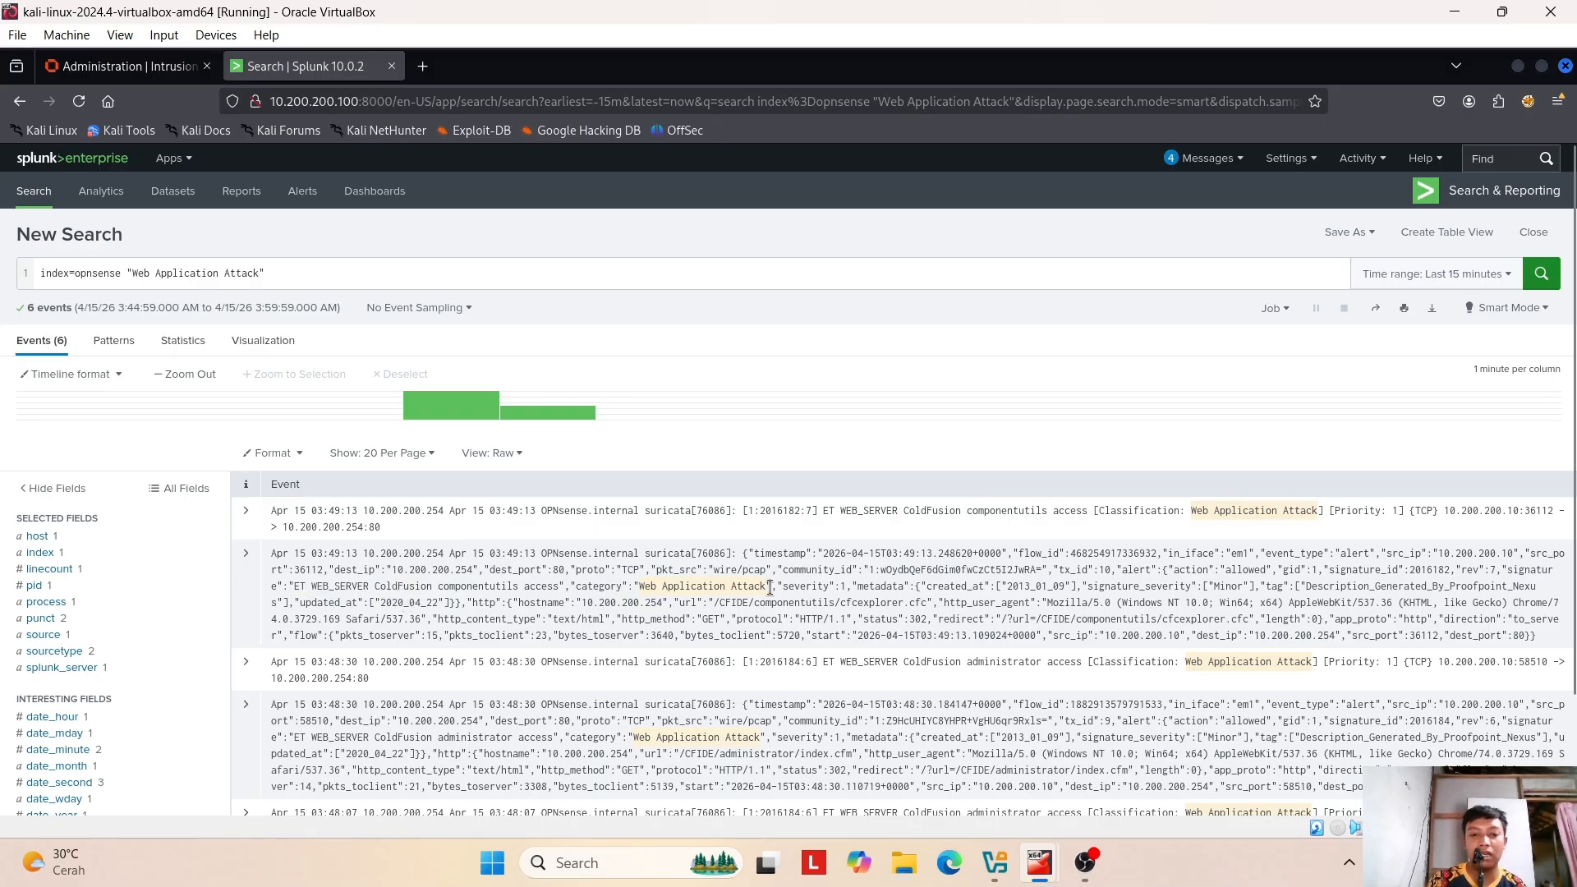
pyautogui.moveTo(770, 588); pyautogui.dragTo(642, 585)
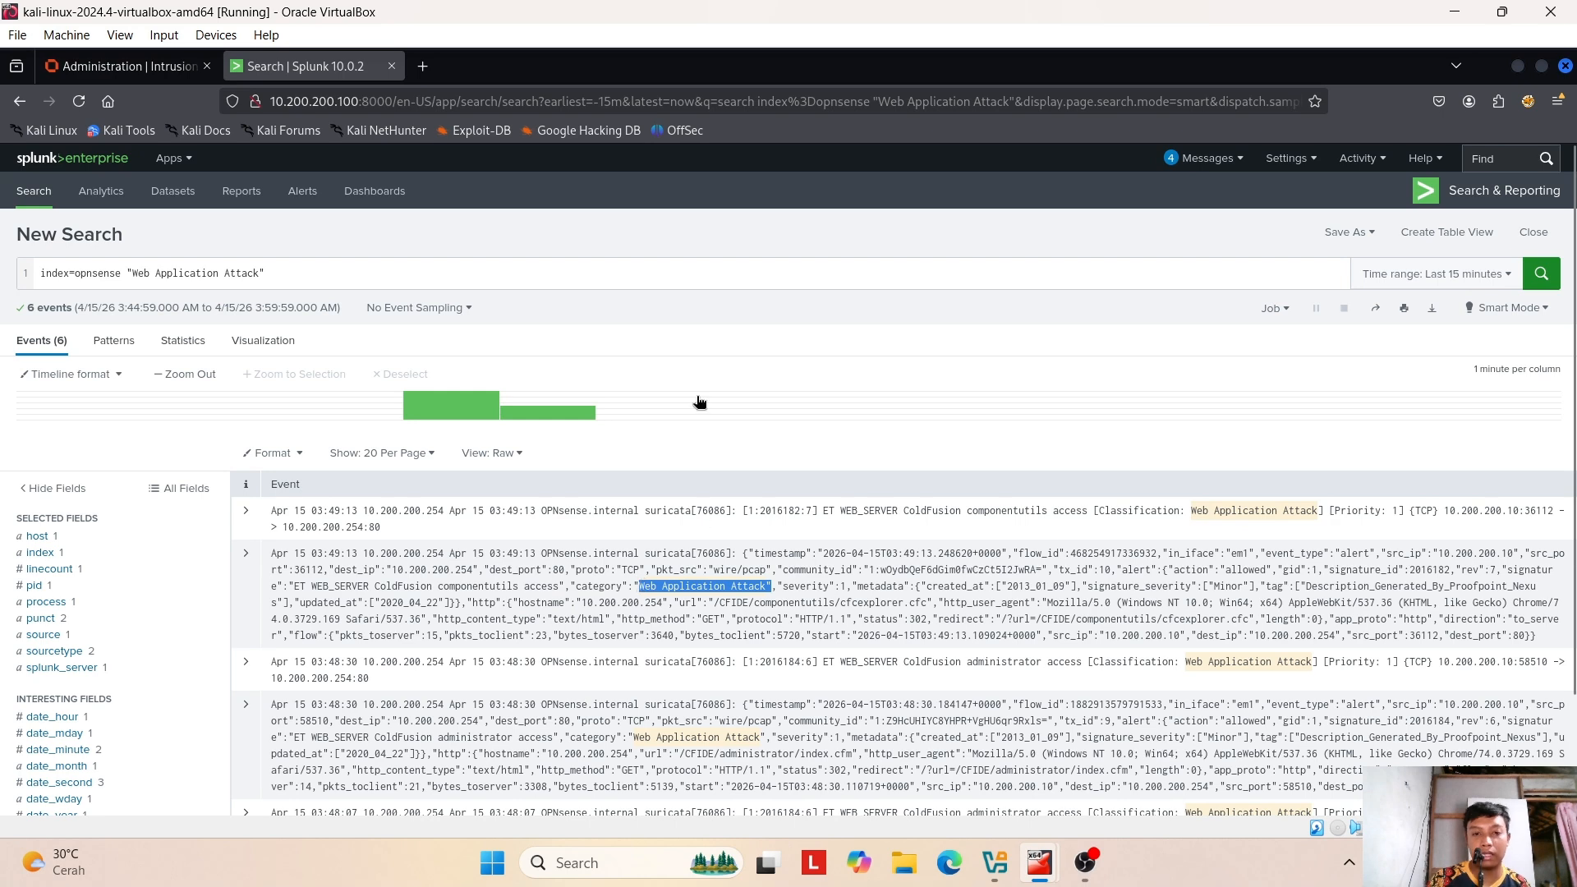
pyautogui.click(667, 334)
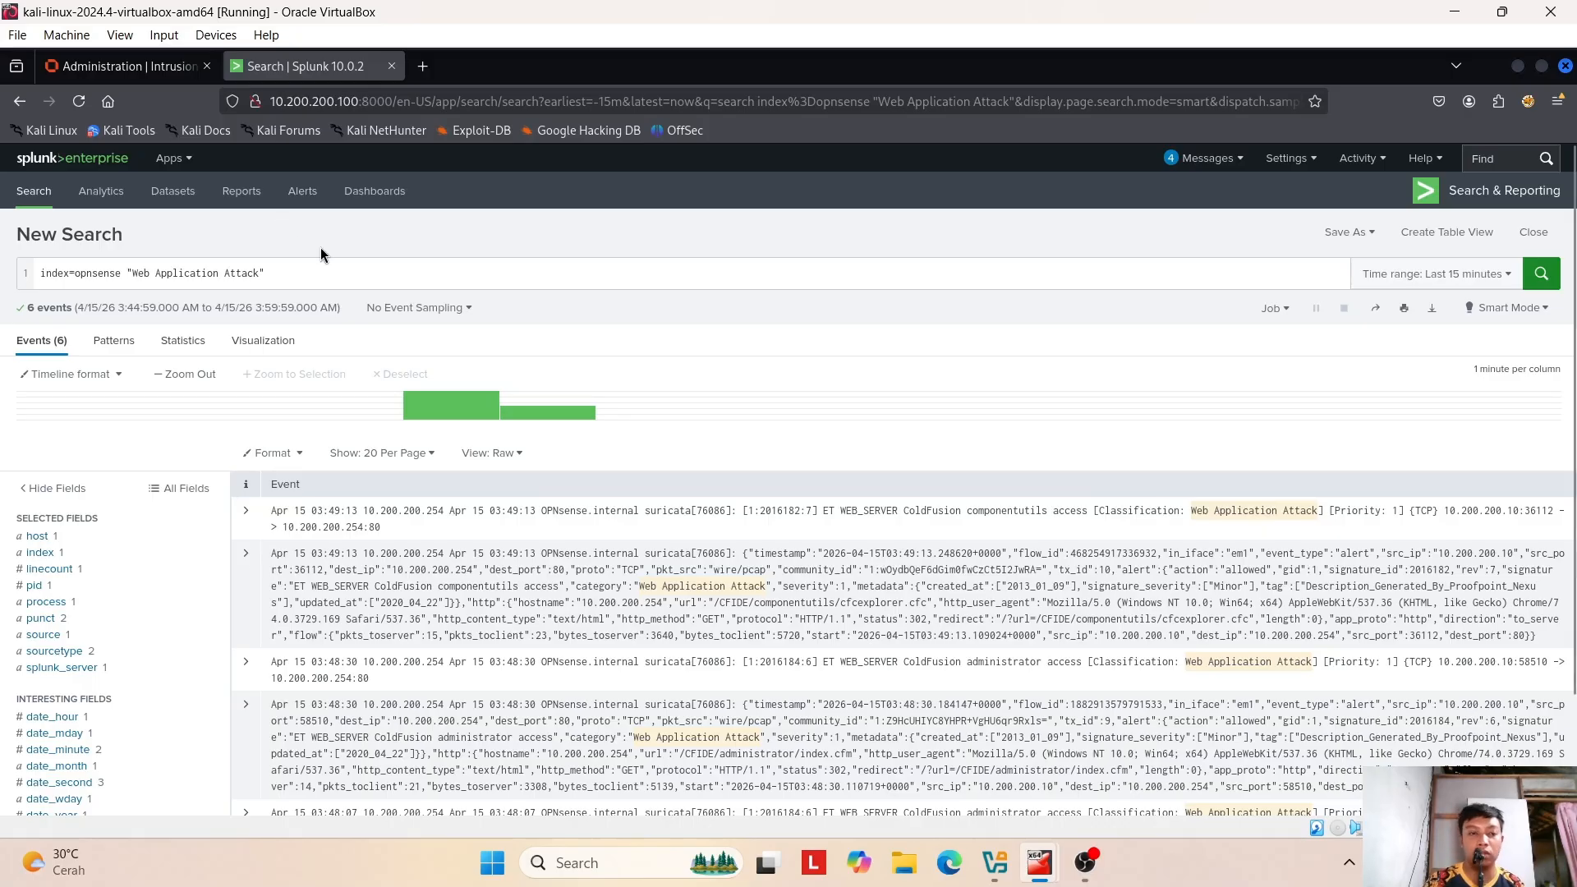
# - Switch to the opnsense virtual machine to review its Suricata log output, and return to the Splunk search in the Kali machine
pyautogui.moveTo(1054, 844)
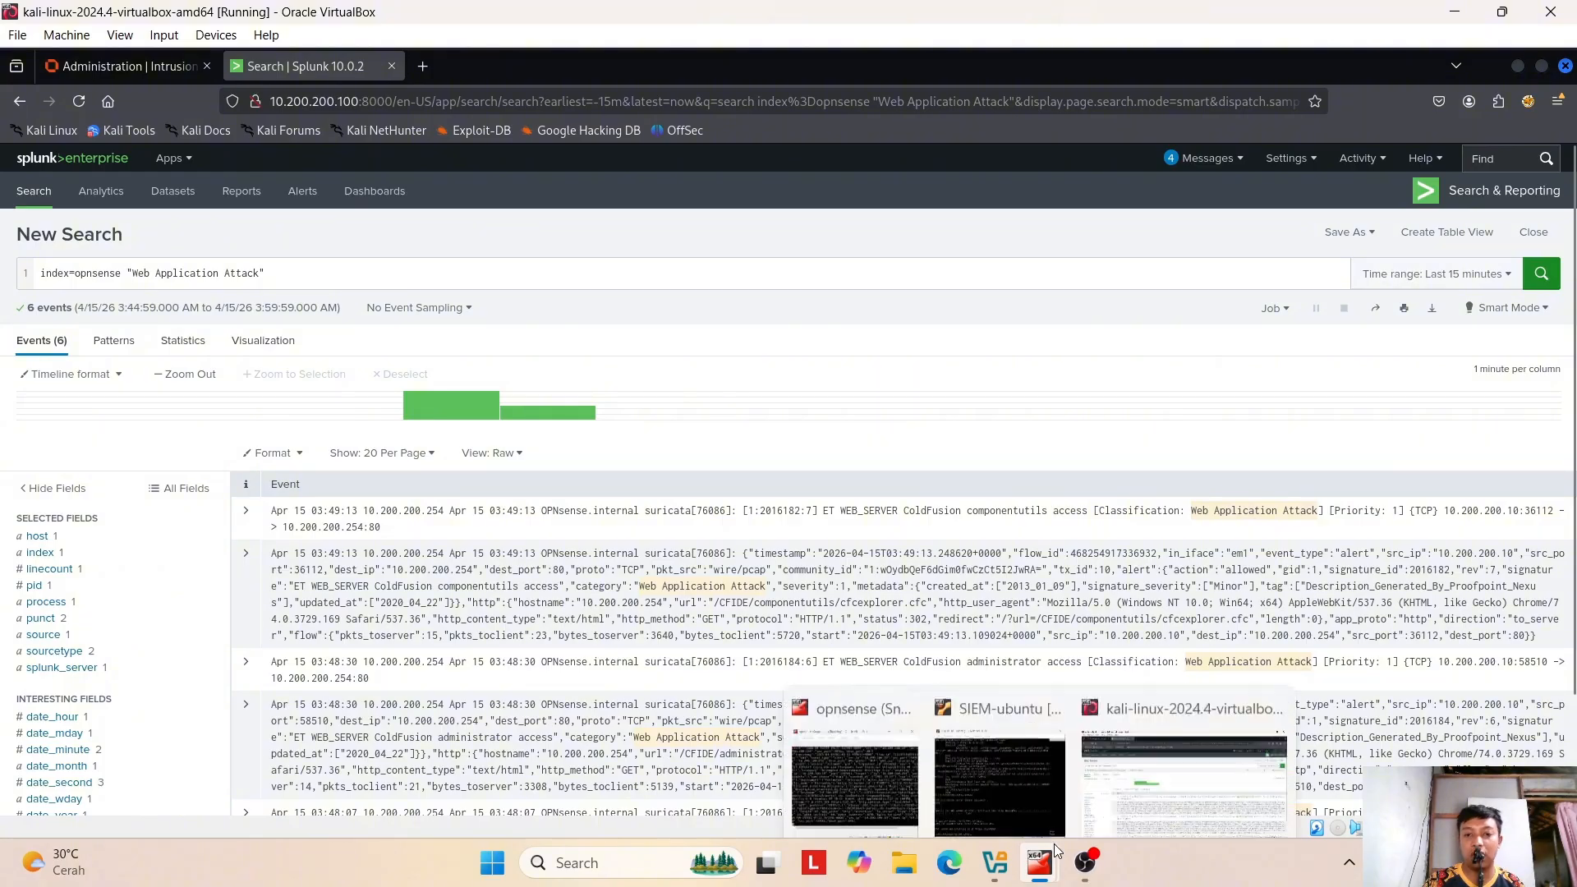
pyautogui.moveTo(1056, 816)
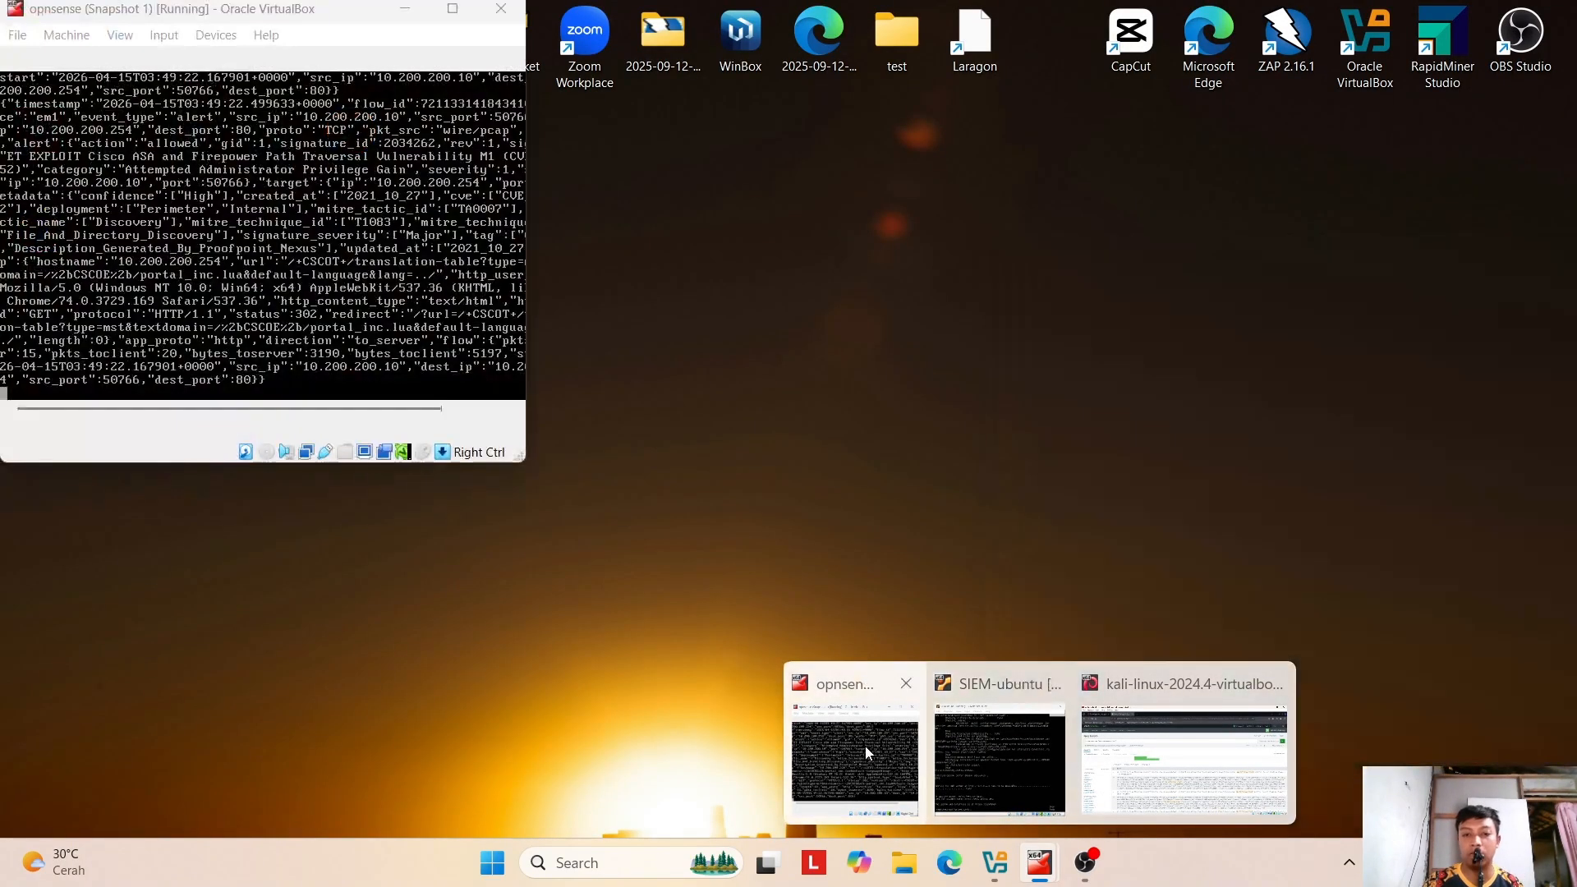
pyautogui.click(865, 746)
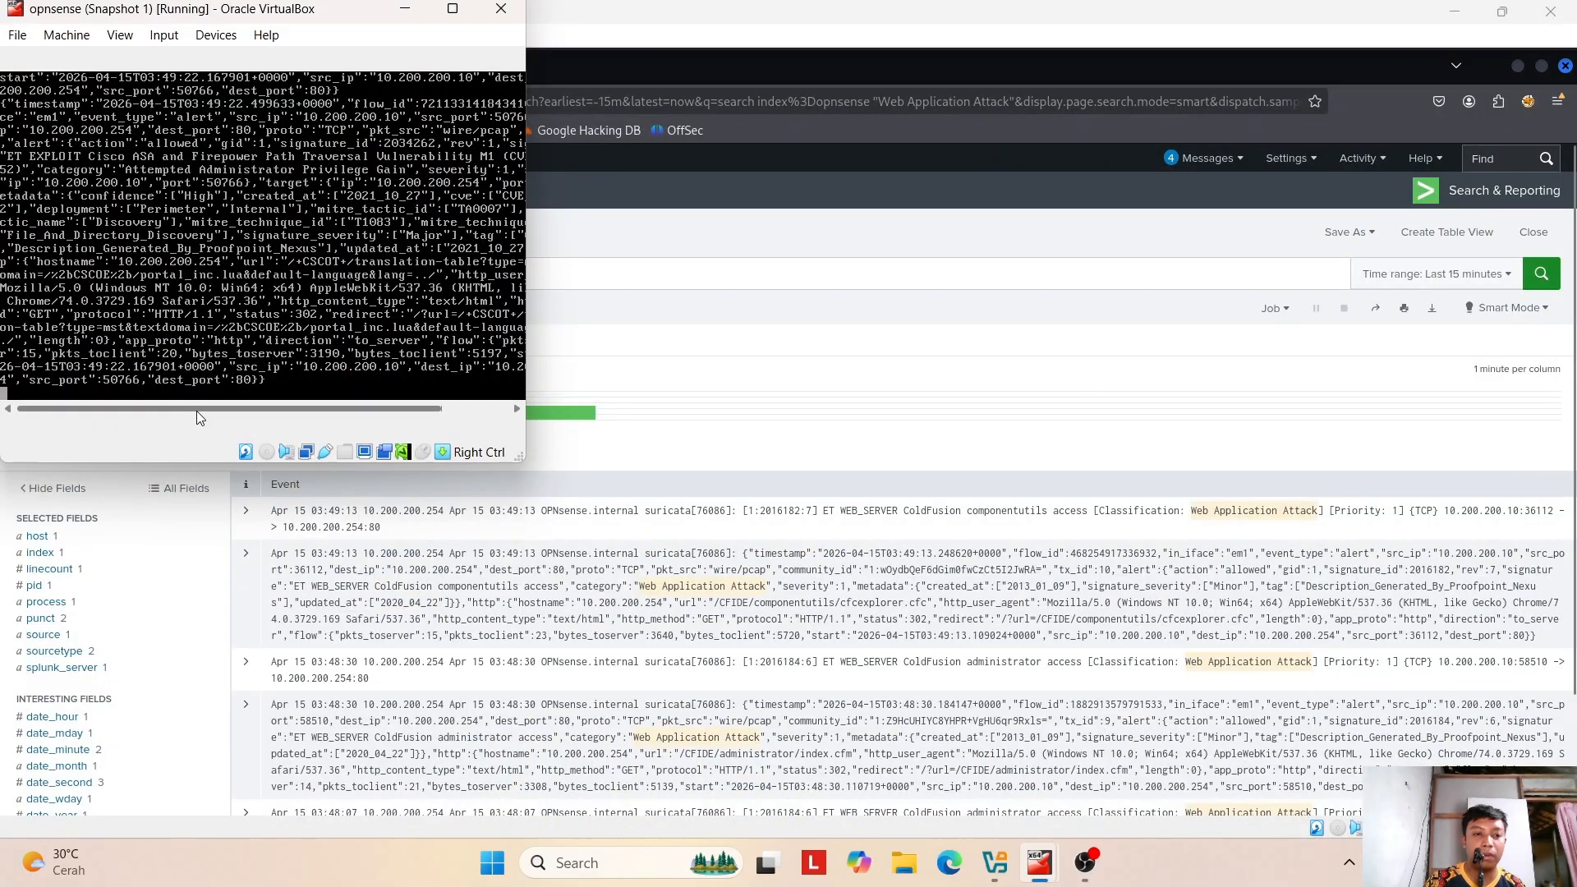
pyautogui.moveTo(195, 411); pyautogui.dragTo(132, 434)
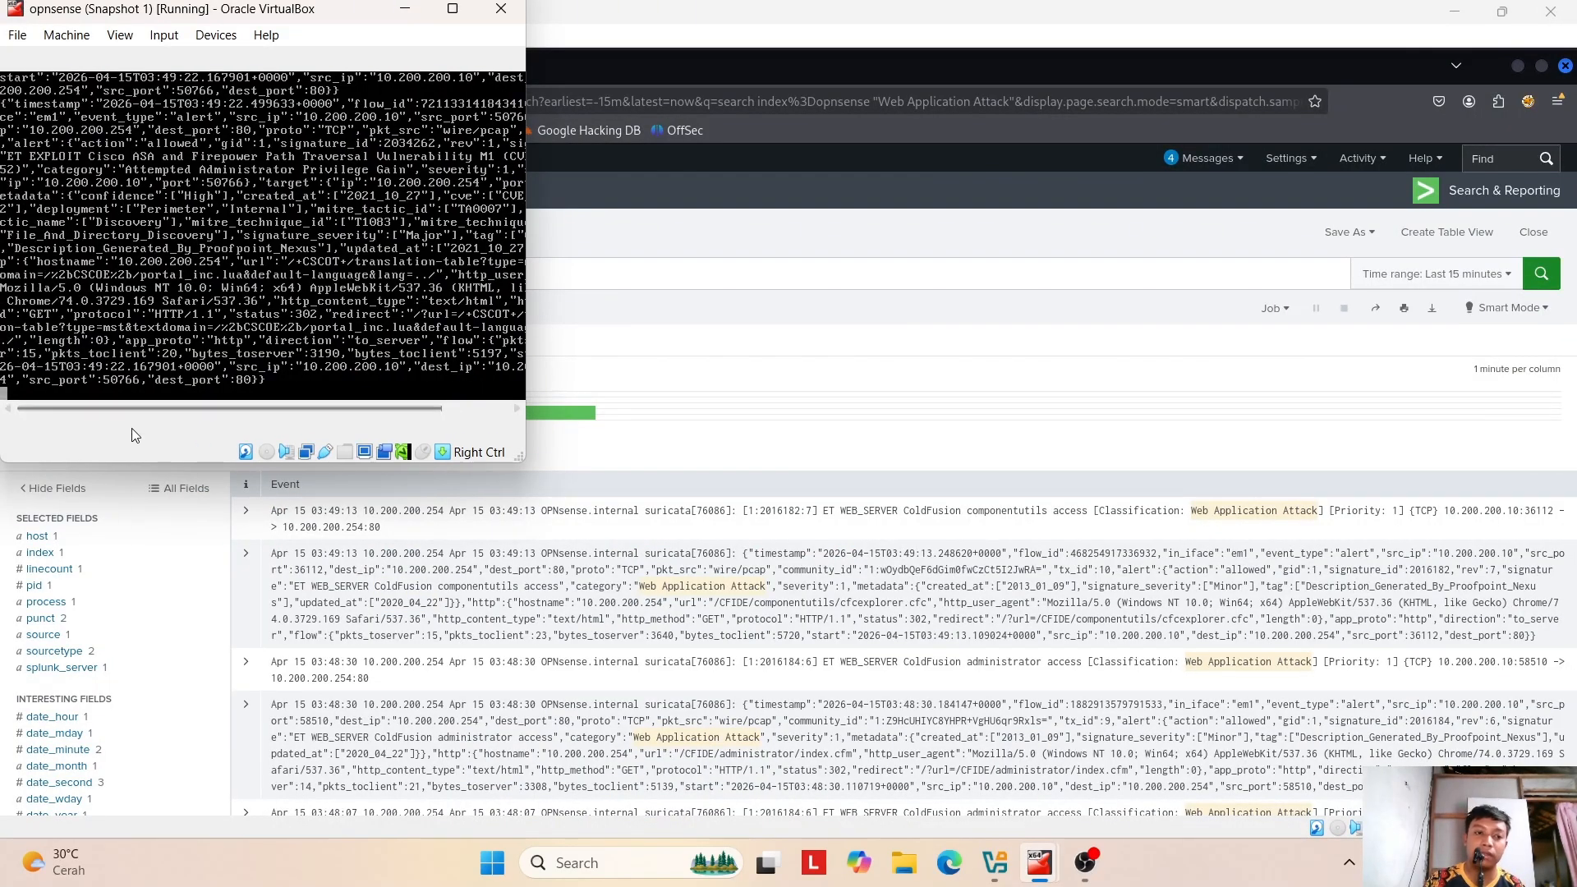
pyautogui.click(638, 229)
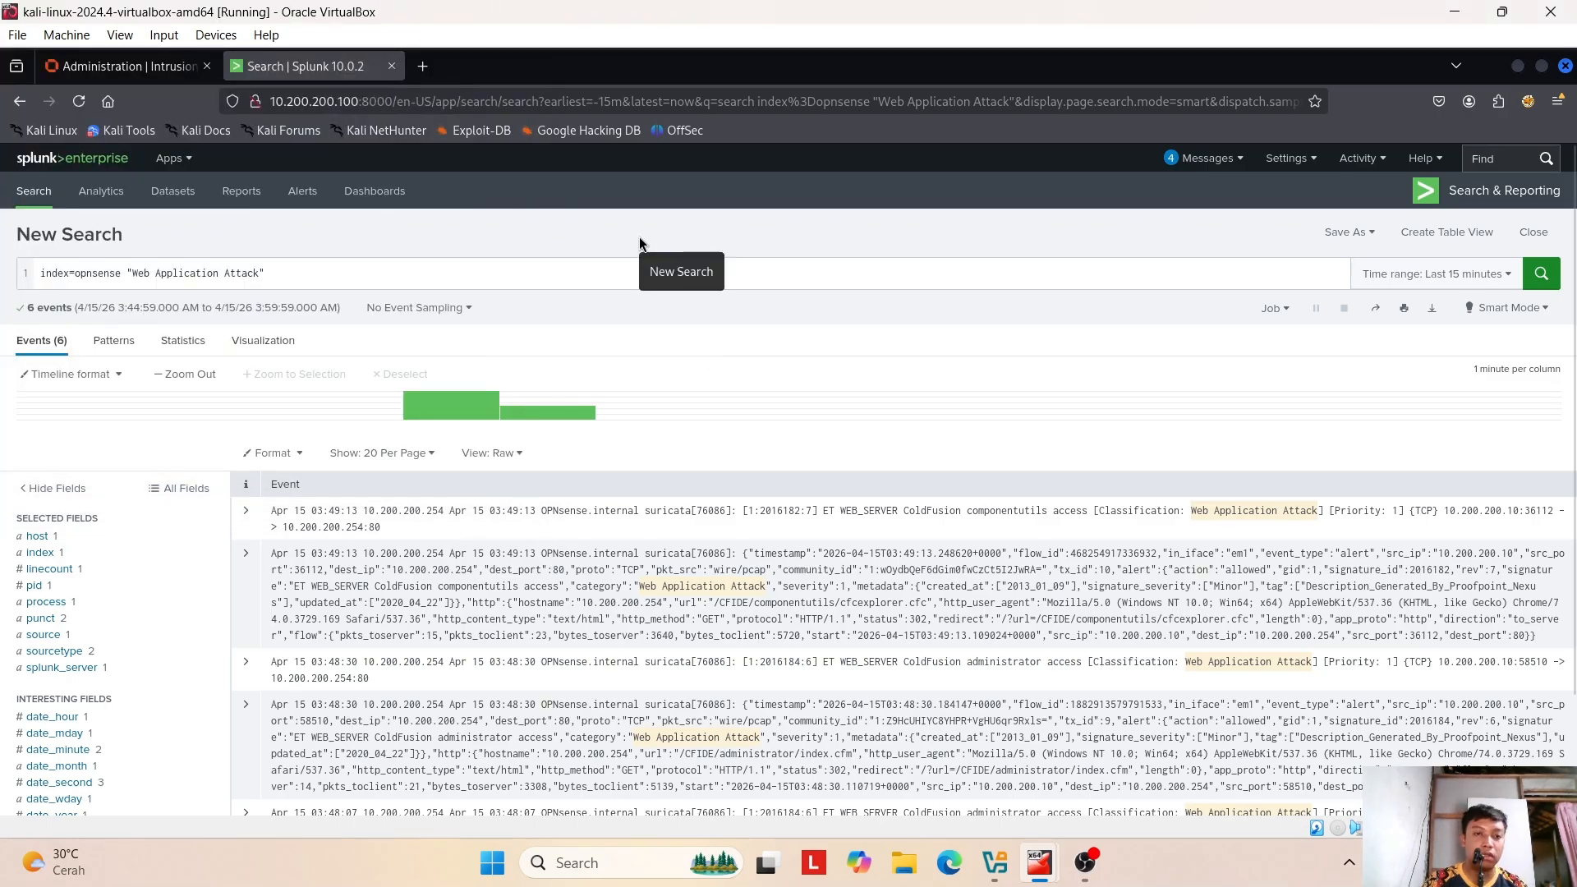